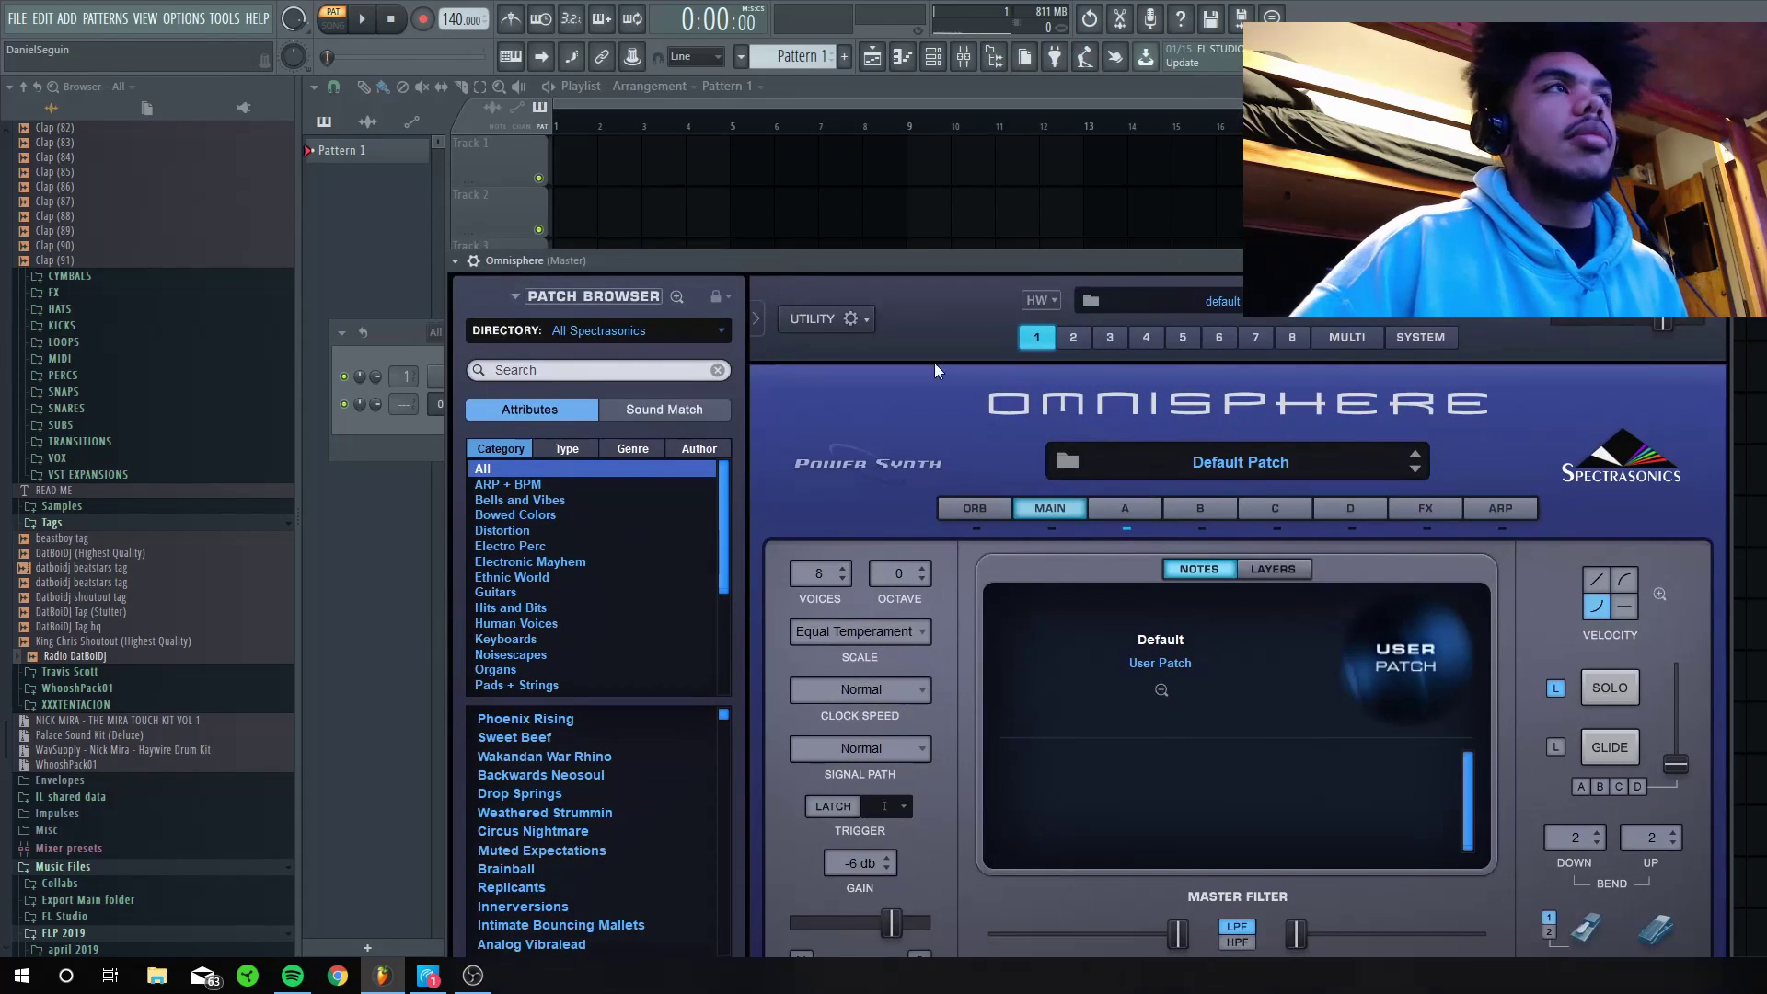
Switch Omnisphere's patch directory to Internet Money and load Bells - Nina from the WavSupply Pharaoh Vice - Melrose bank.
click(436, 418)
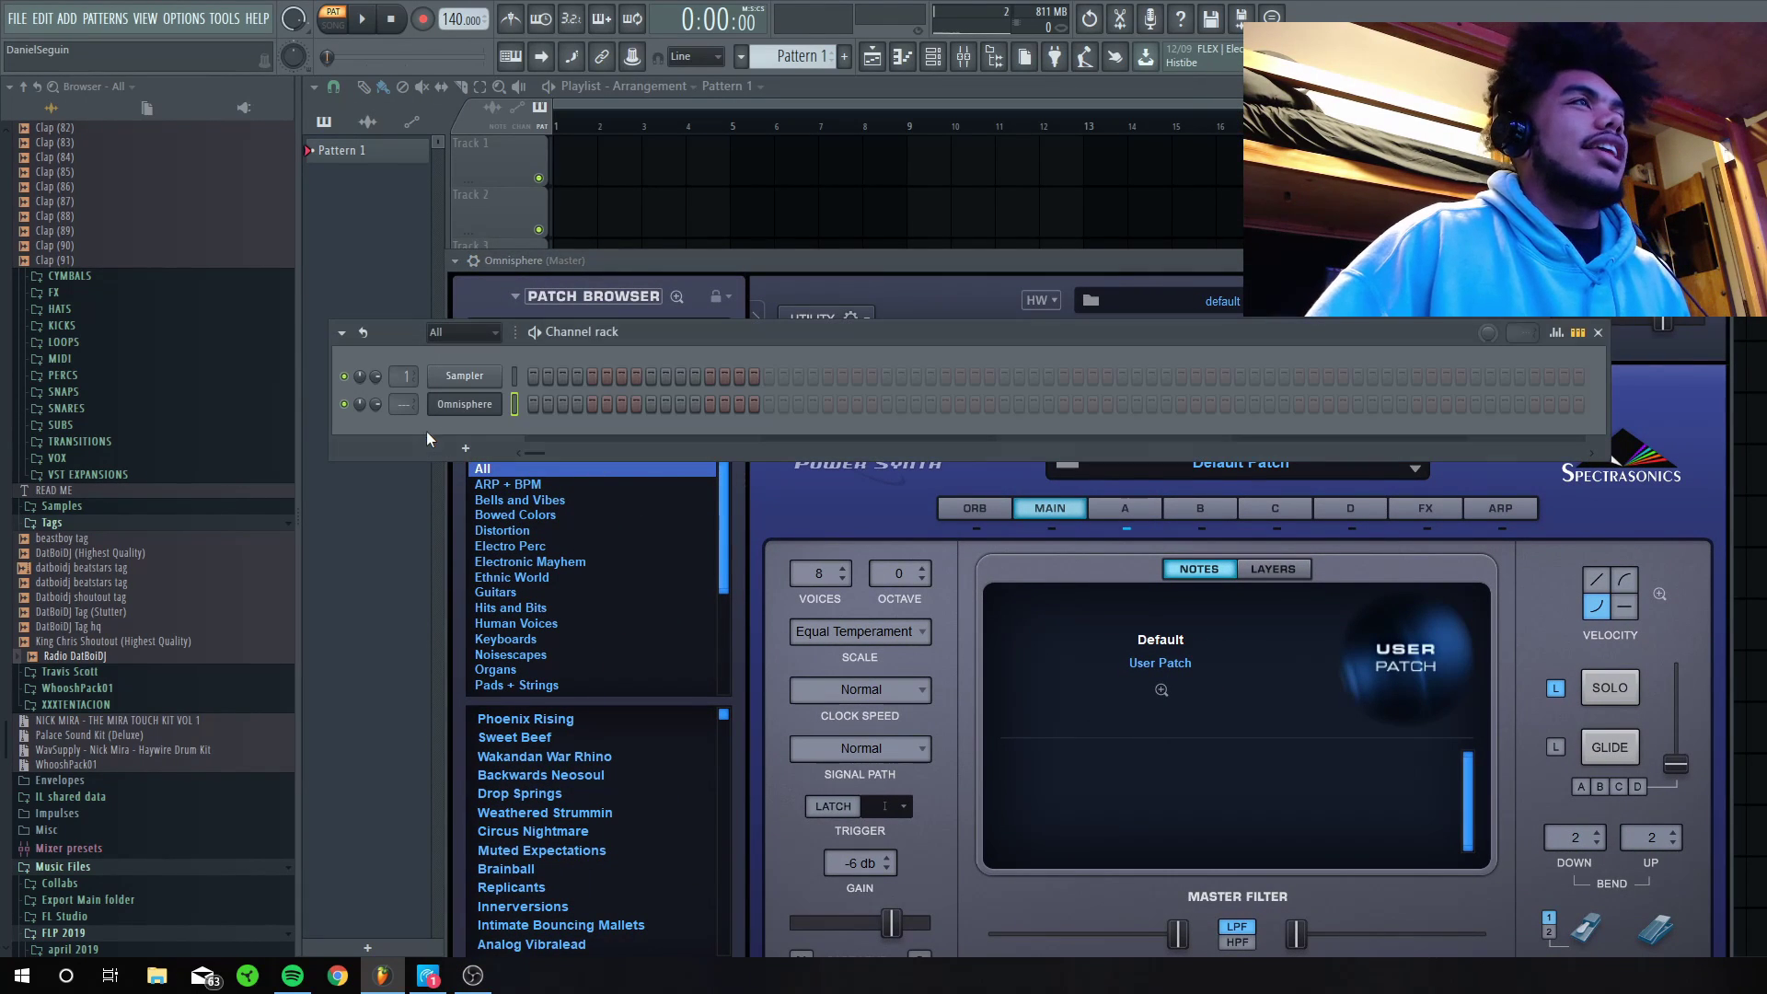
click(839, 251)
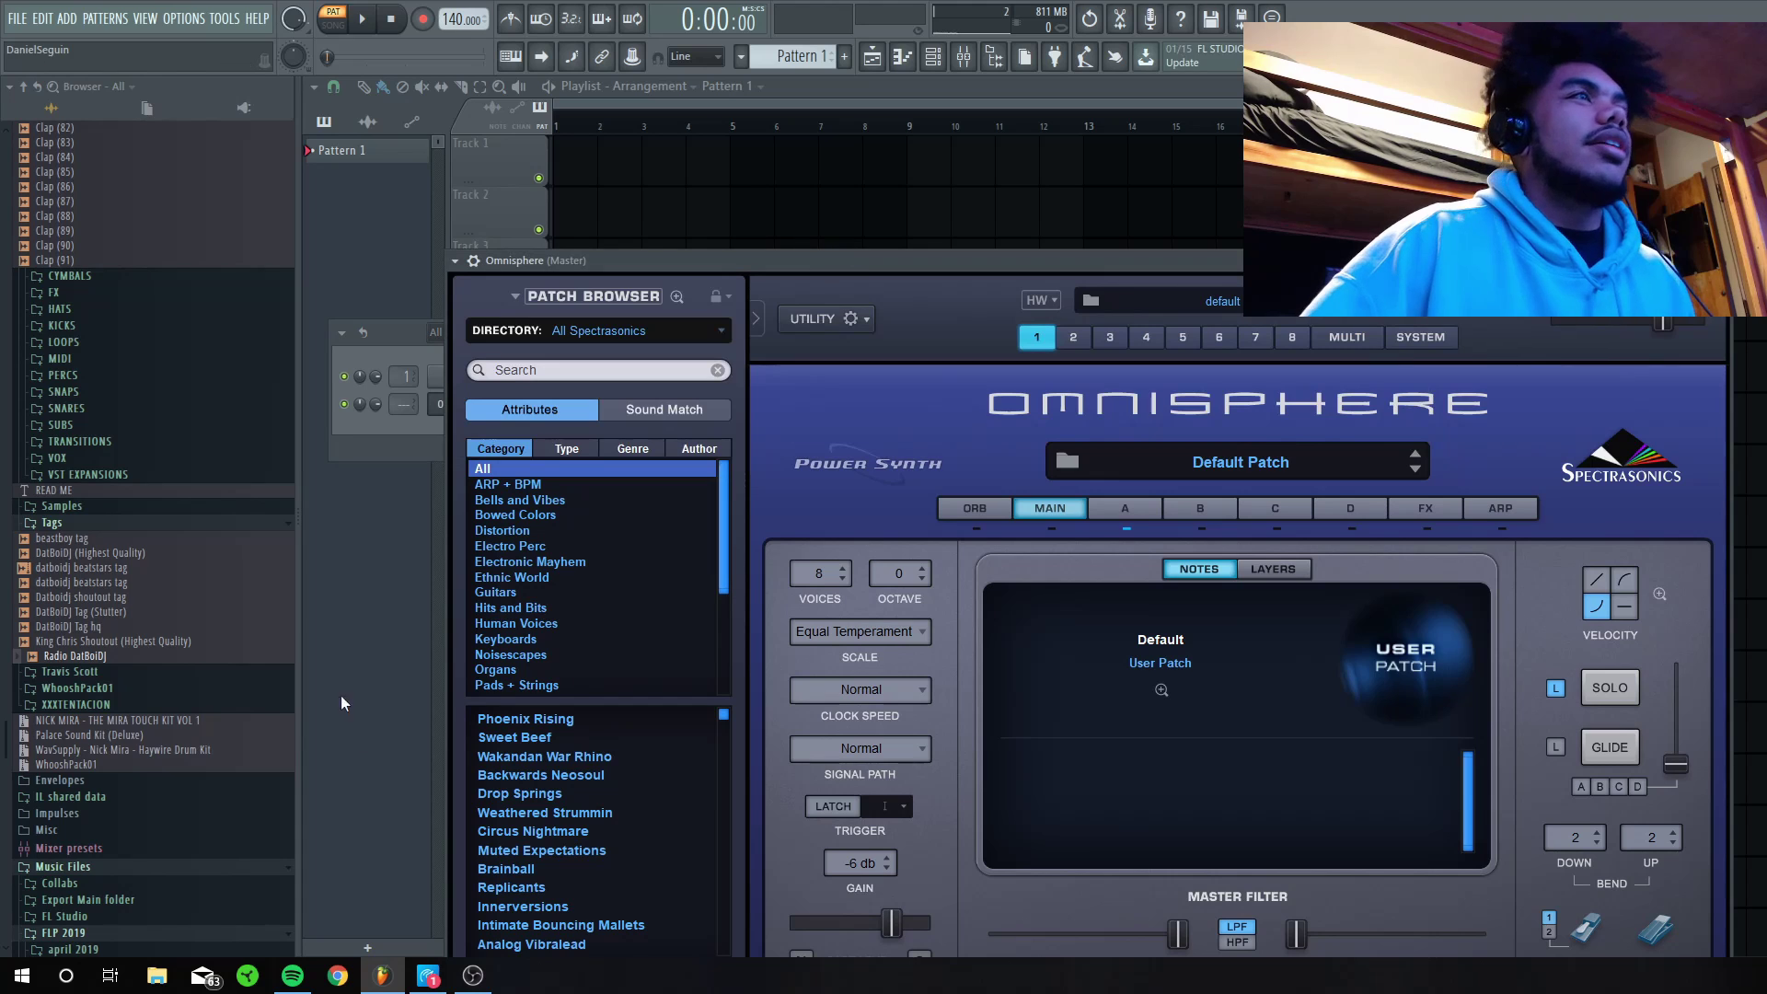
click(509, 654)
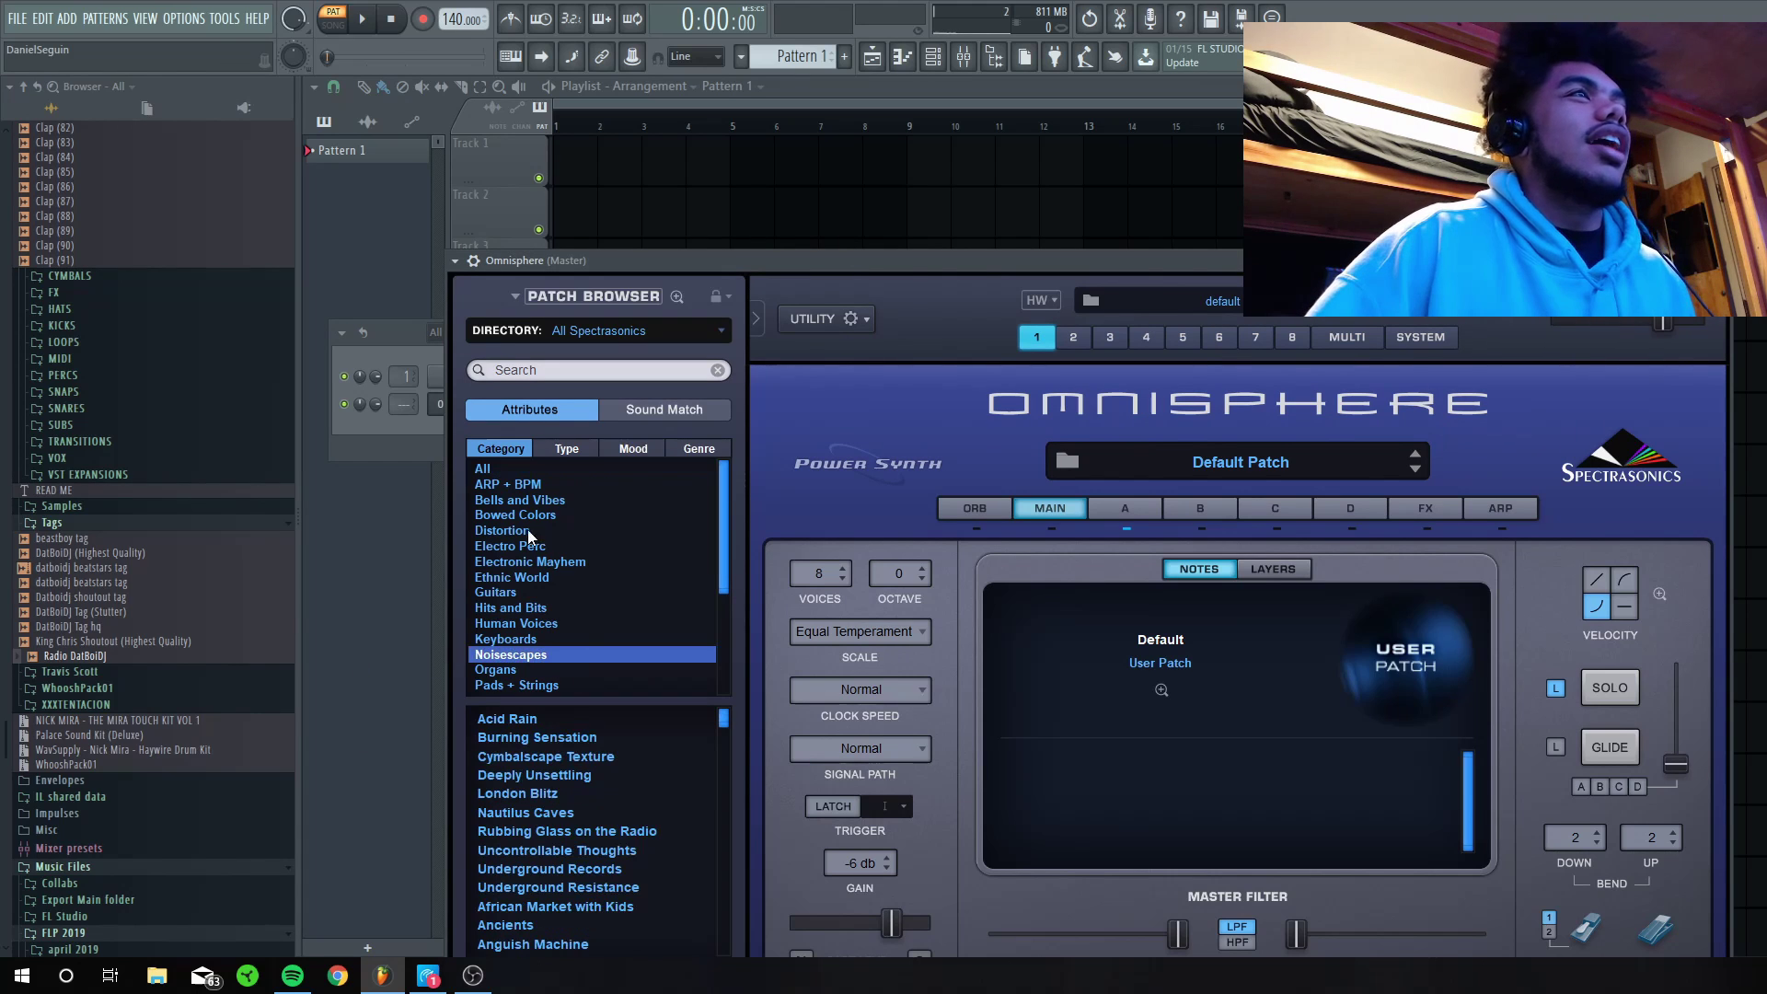
click(614, 324)
mouse_move(632, 478)
click(811, 490)
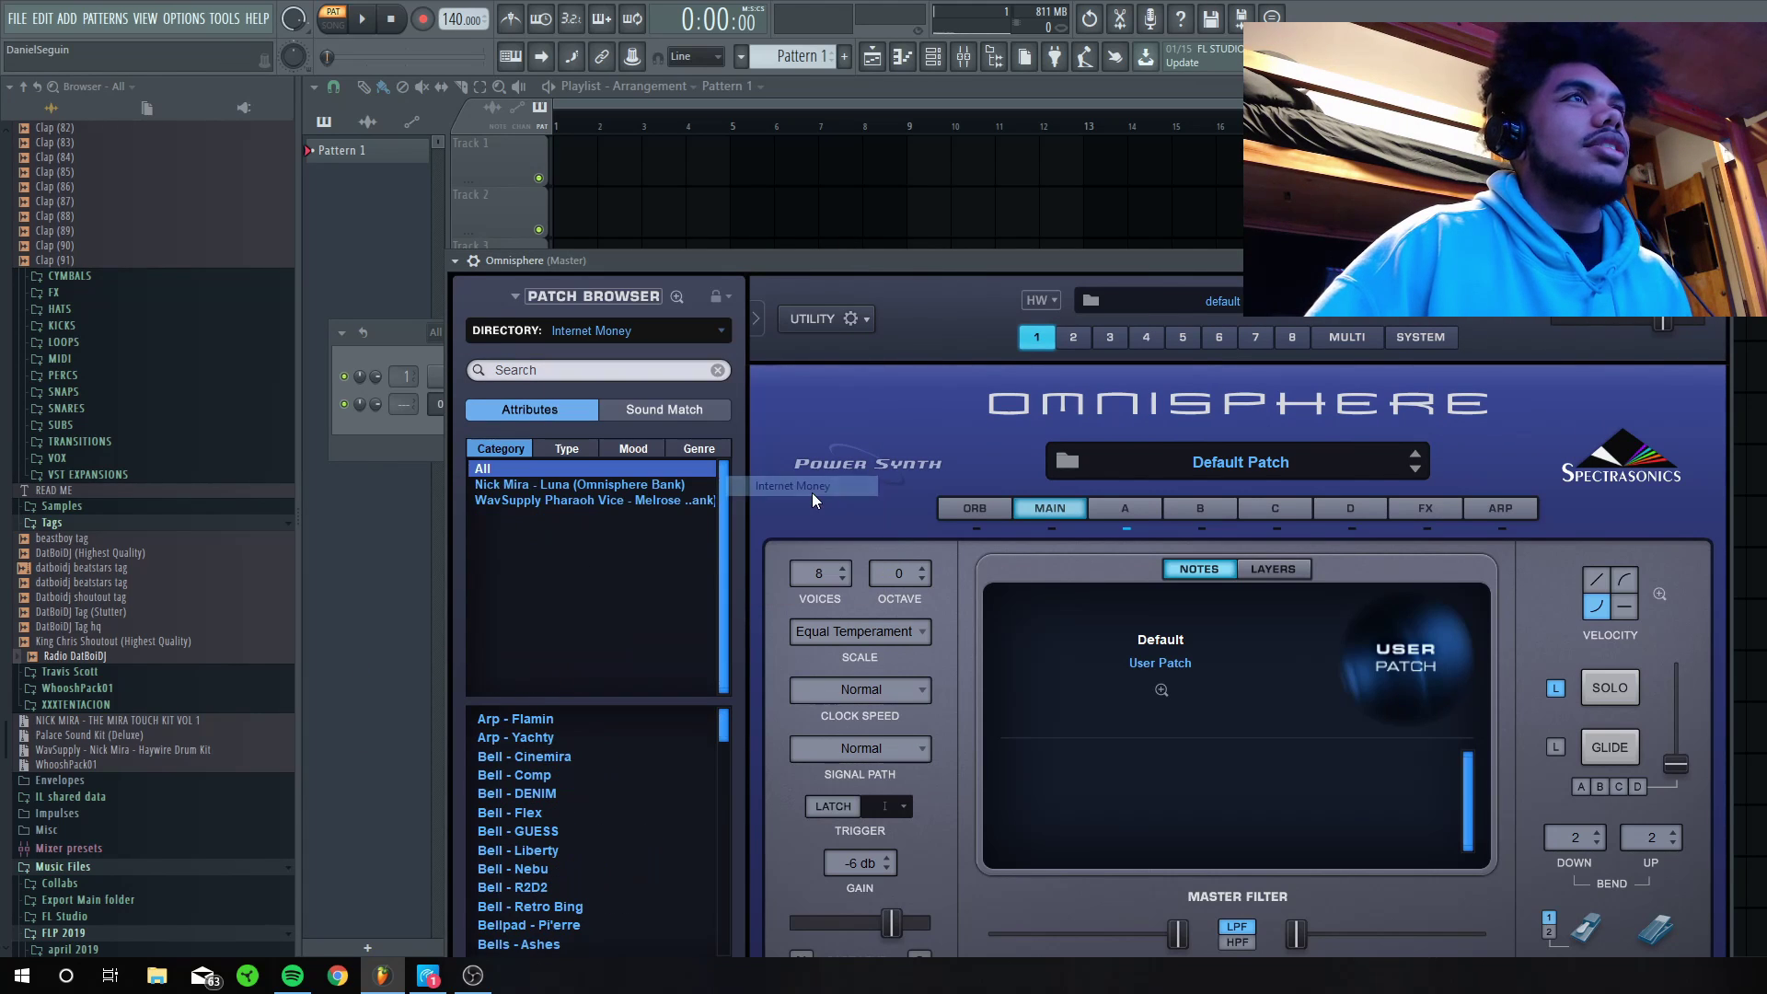
click(647, 497)
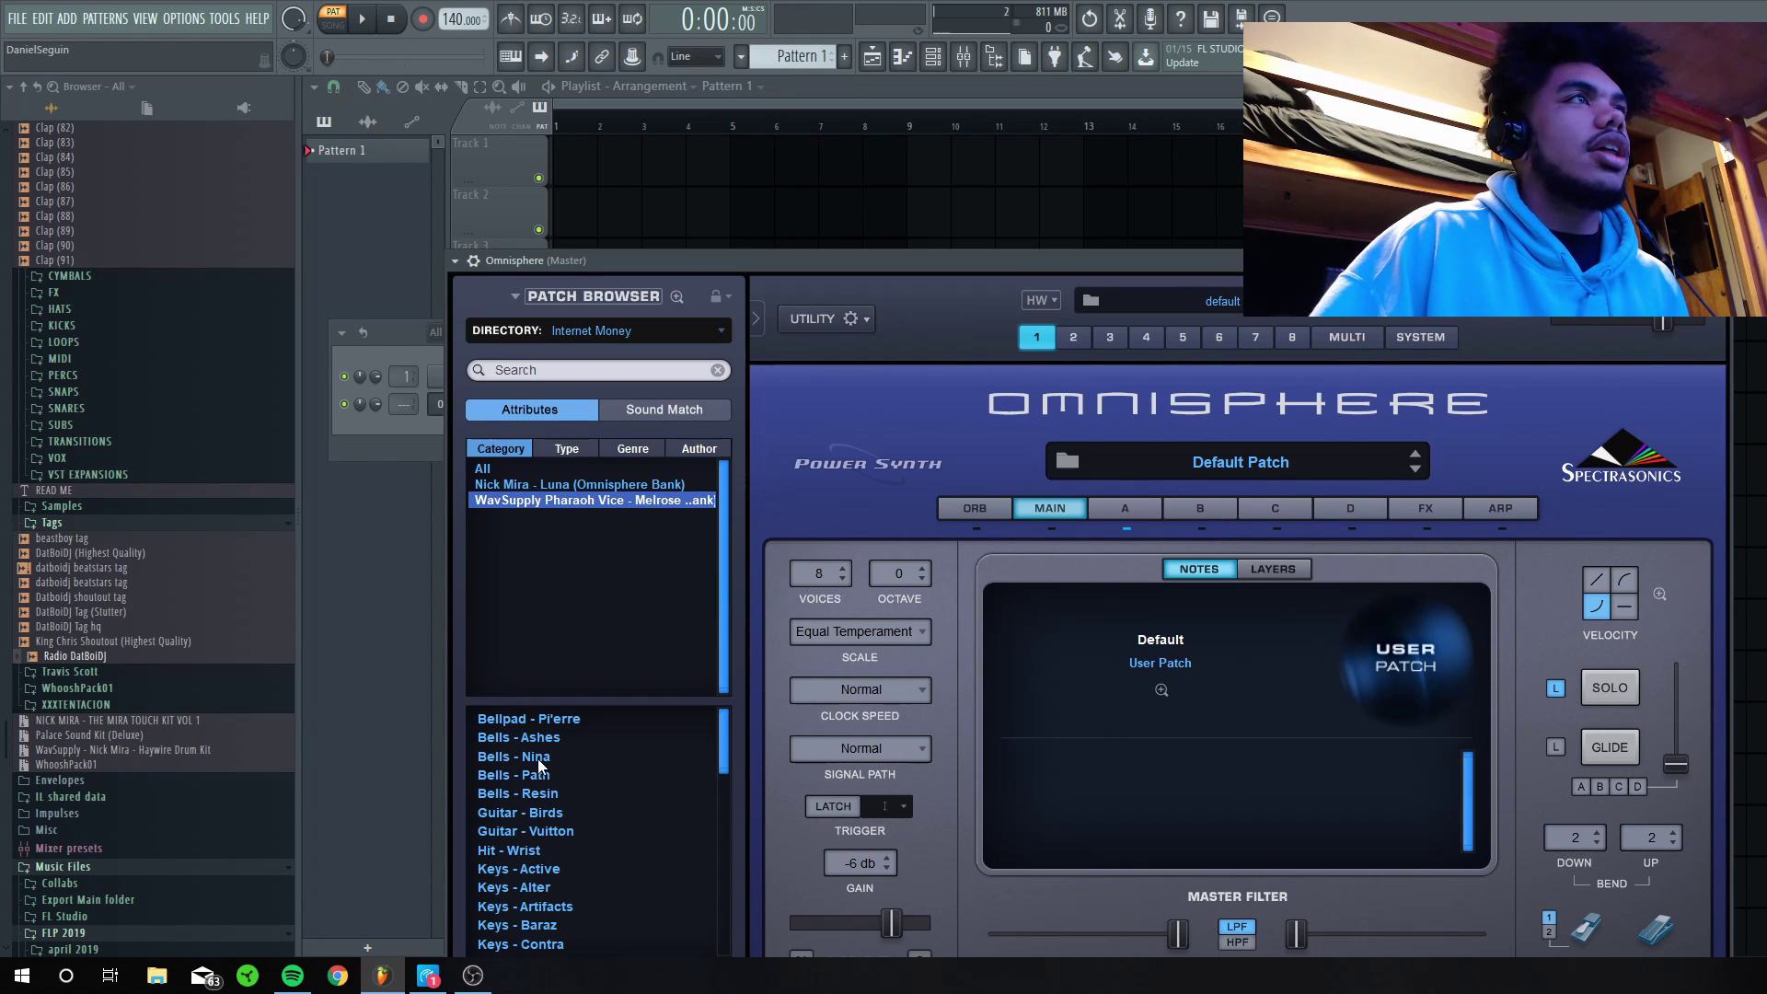
Show the piano roll for Omnisphere without the plugin window and delete the two trial notes at the start of bar 1.
key(F7)
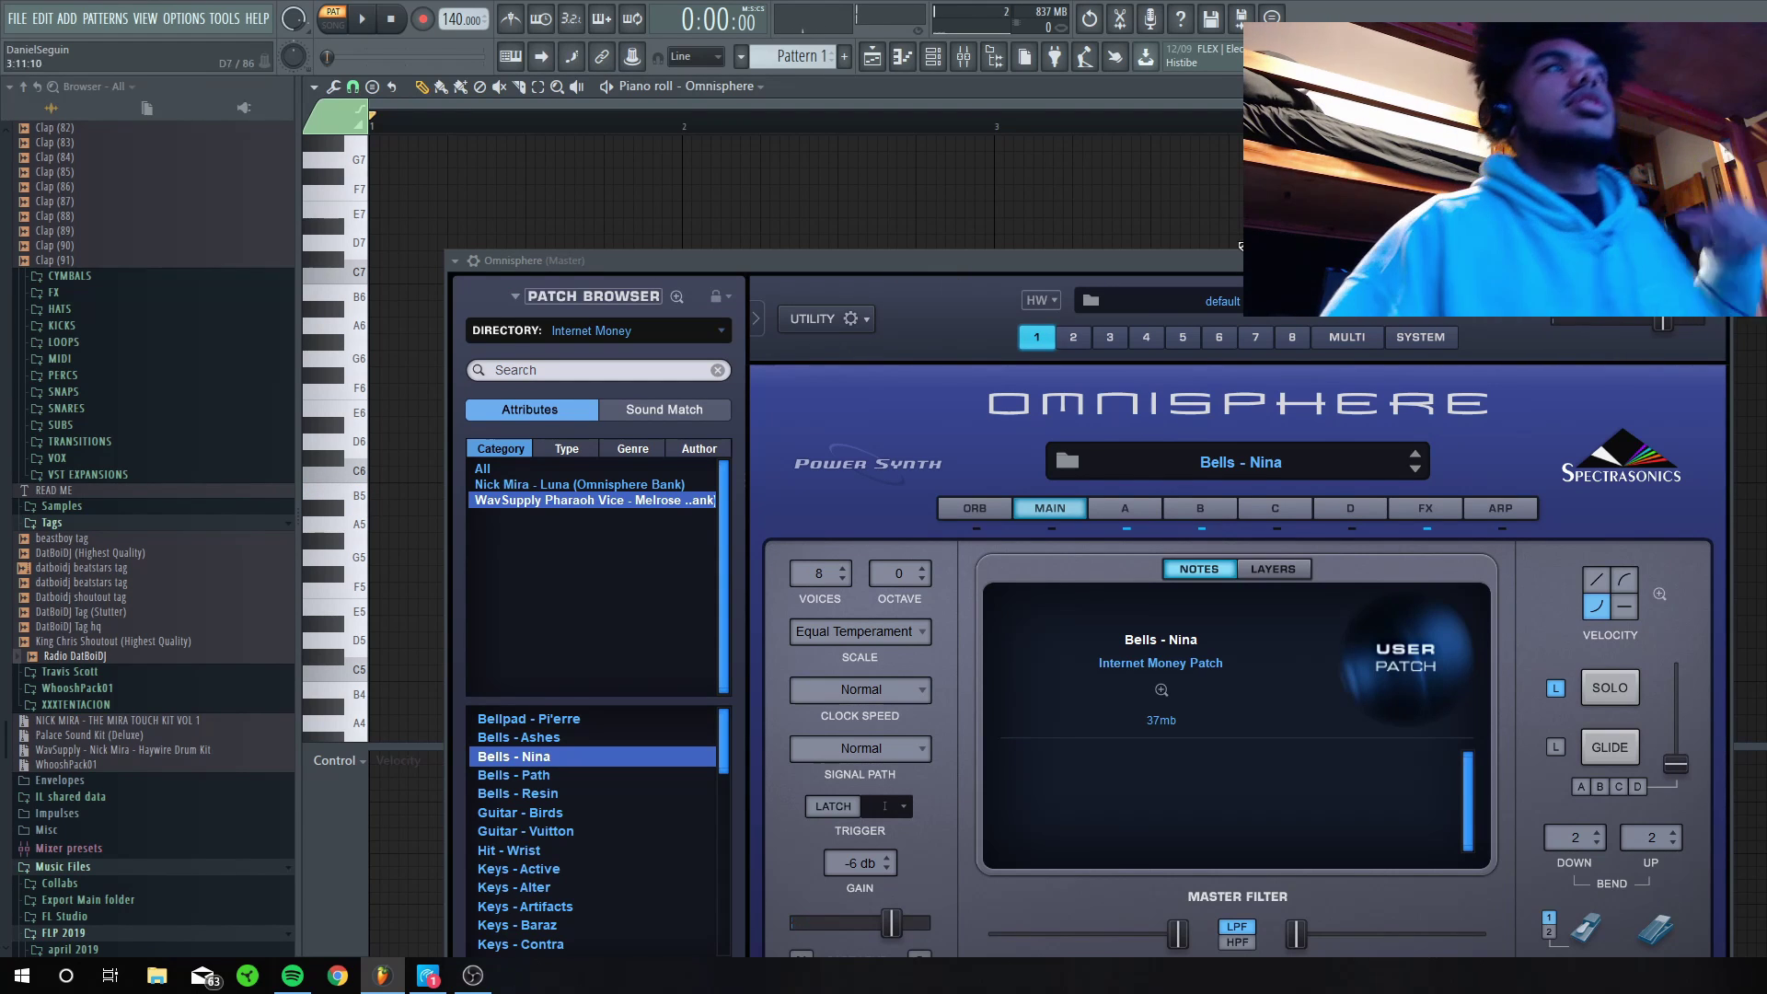
click(1718, 261)
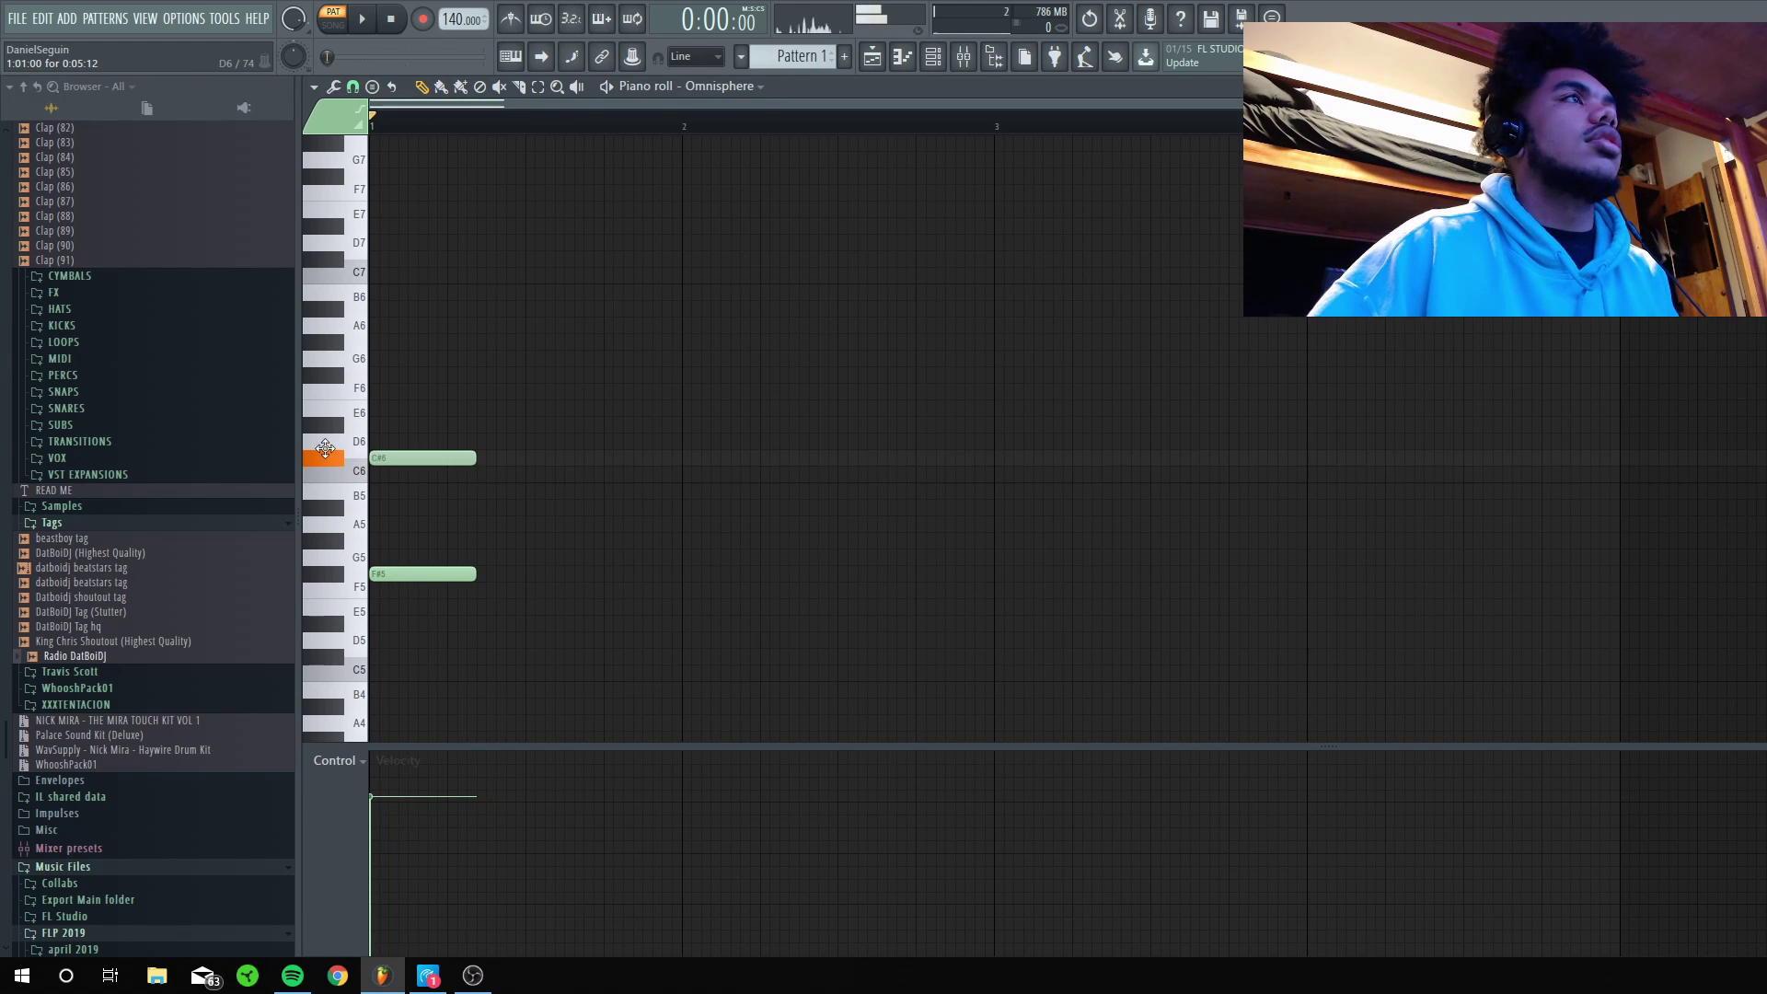
right_click(412, 406)
right_click(412, 573)
scroll(396, 508, down, 5)
Draw a bass line of three-quarter-bar notes: G#4 in bar 1, D#4 in bar 2, B4 in bar 3 and A#4 in bar 4.
click(385, 506)
drag(474, 506, 602, 506)
key(ctrl+a)
click(687, 506)
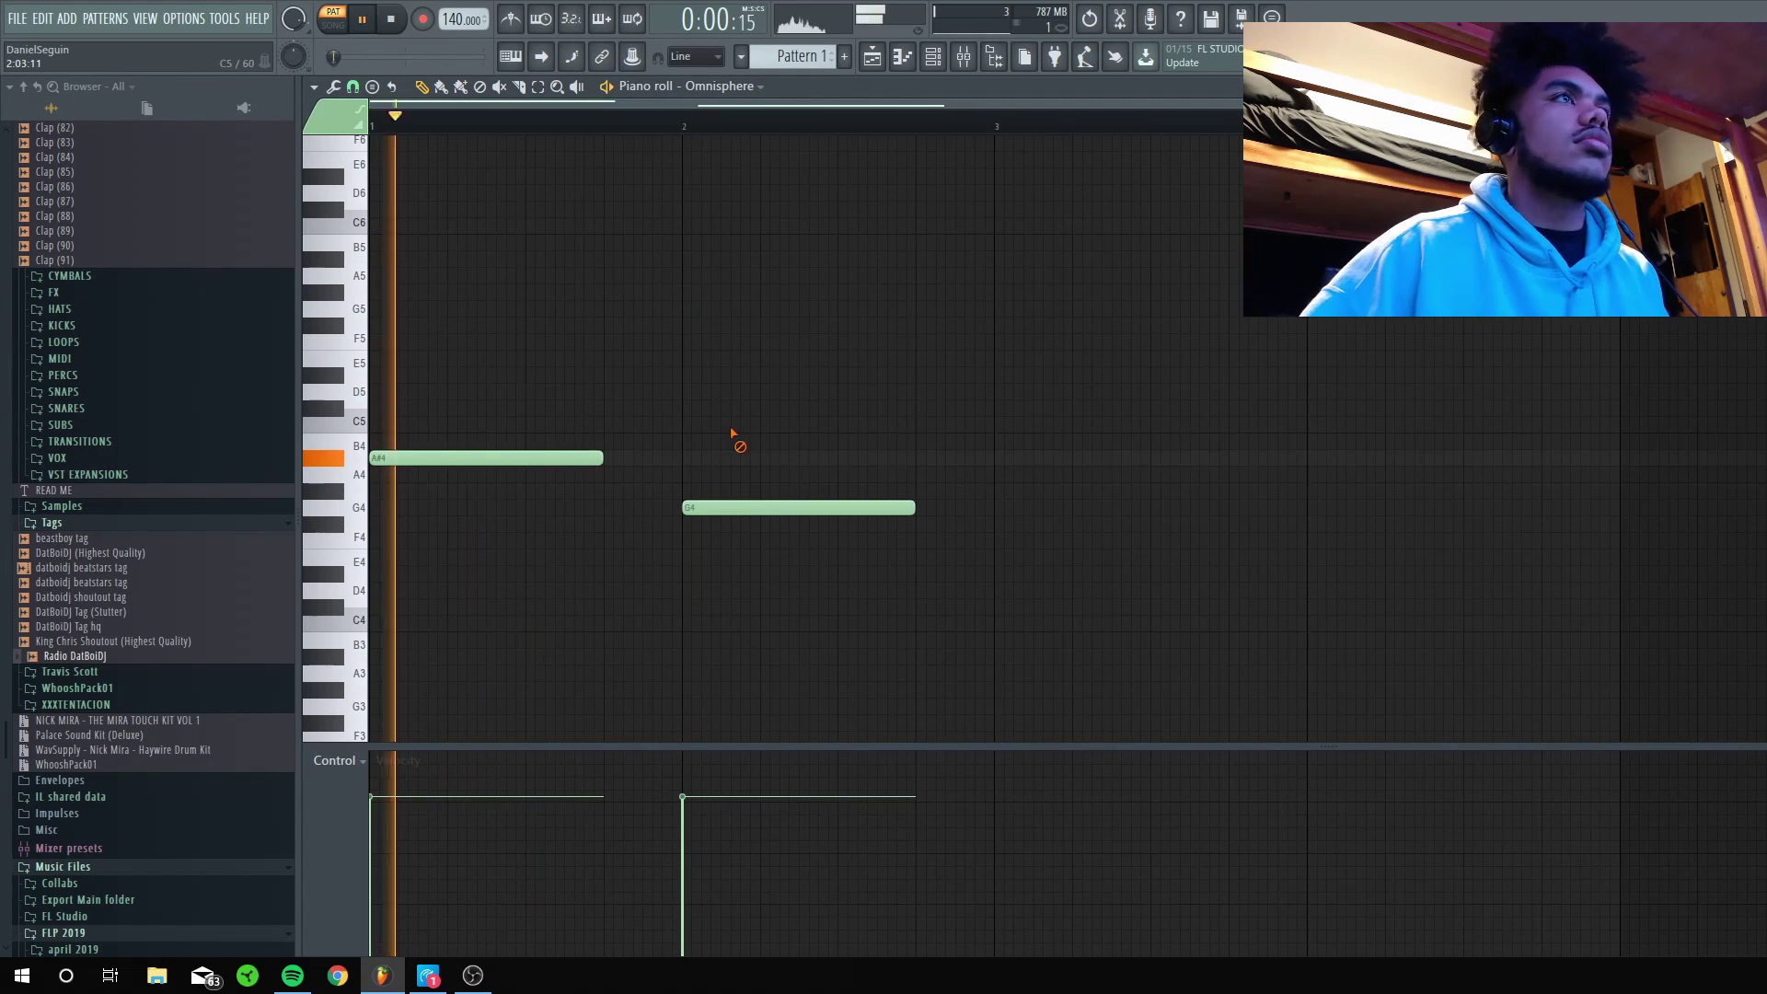
key(ctrl+a)
ctrl+click(749, 127)
drag(683, 547, 688, 574)
click(998, 442)
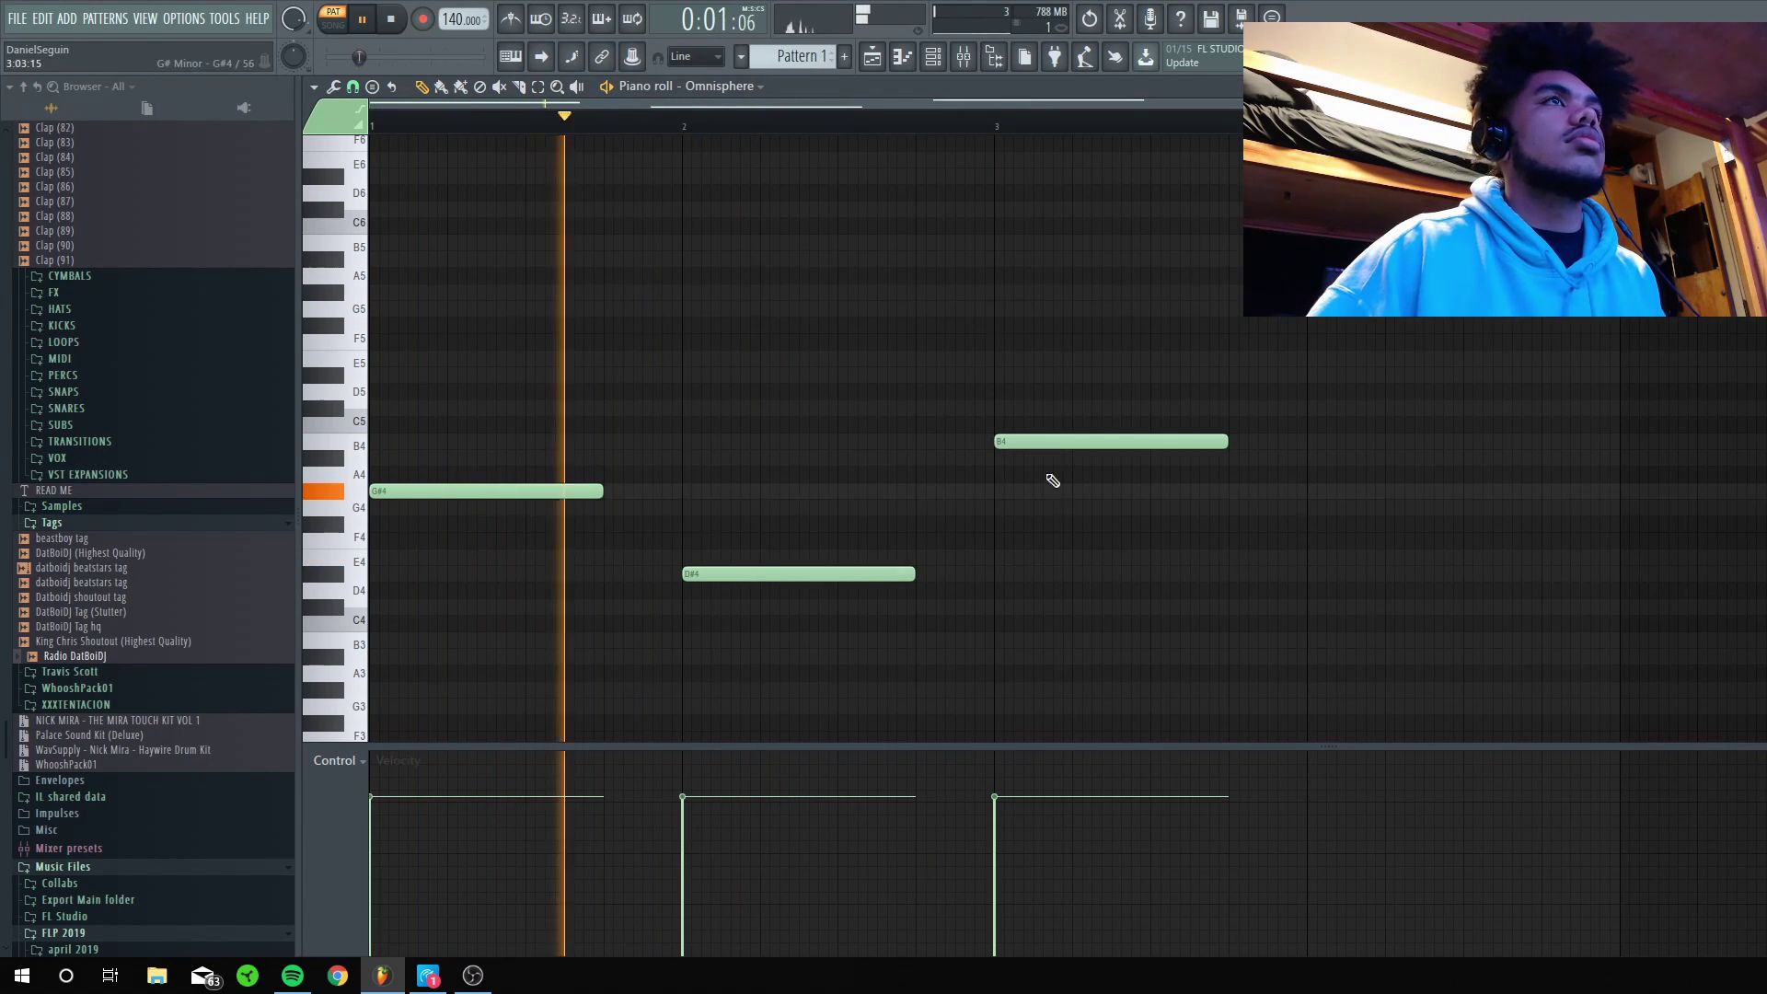
click(1310, 461)
Set the project tempo to 166 BPM.
right_click(463, 18)
click(488, 241)
click(1234, 368)
key(space)
Replace the B4 in bar 3 with E4, and stack G#5 and D#6 above the bass notes in bars 1 and 2.
click(1000, 606)
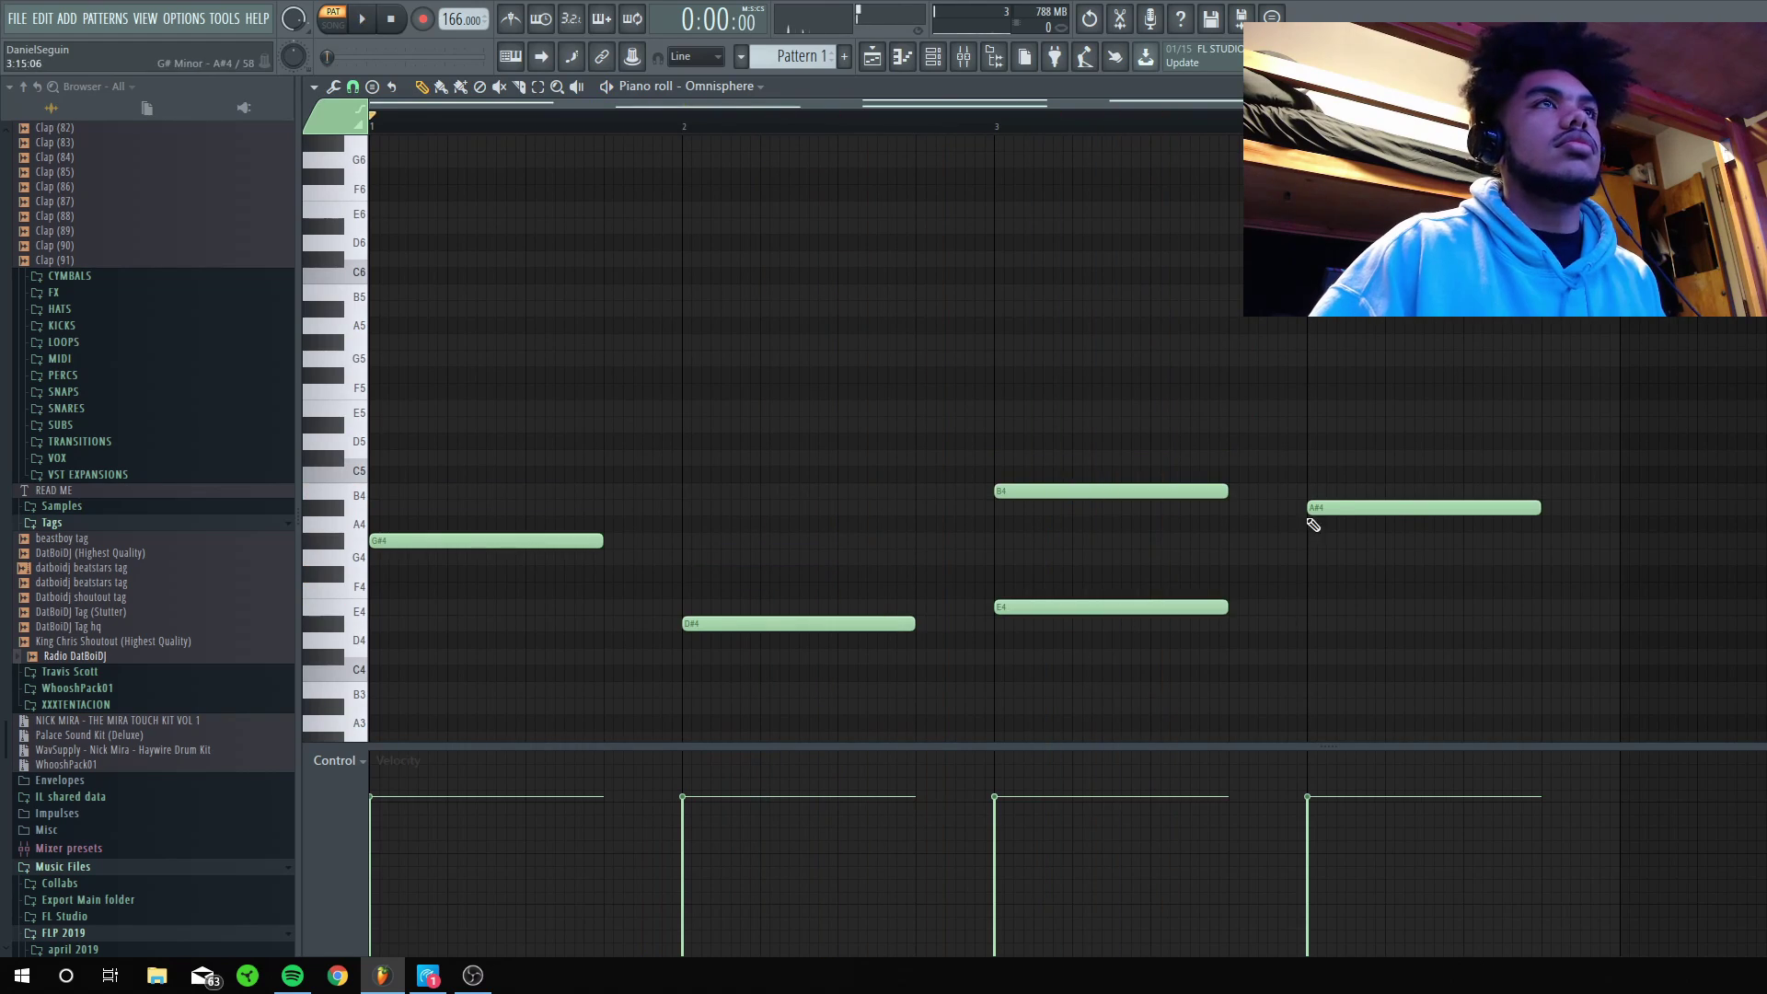
right_click(1002, 489)
scroll(578, 468, up, 2)
click(377, 441)
click(451, 326)
key(space)
key(space)
click(608, 359)
right_click(667, 359)
drag(578, 326, 499, 326)
key(space)
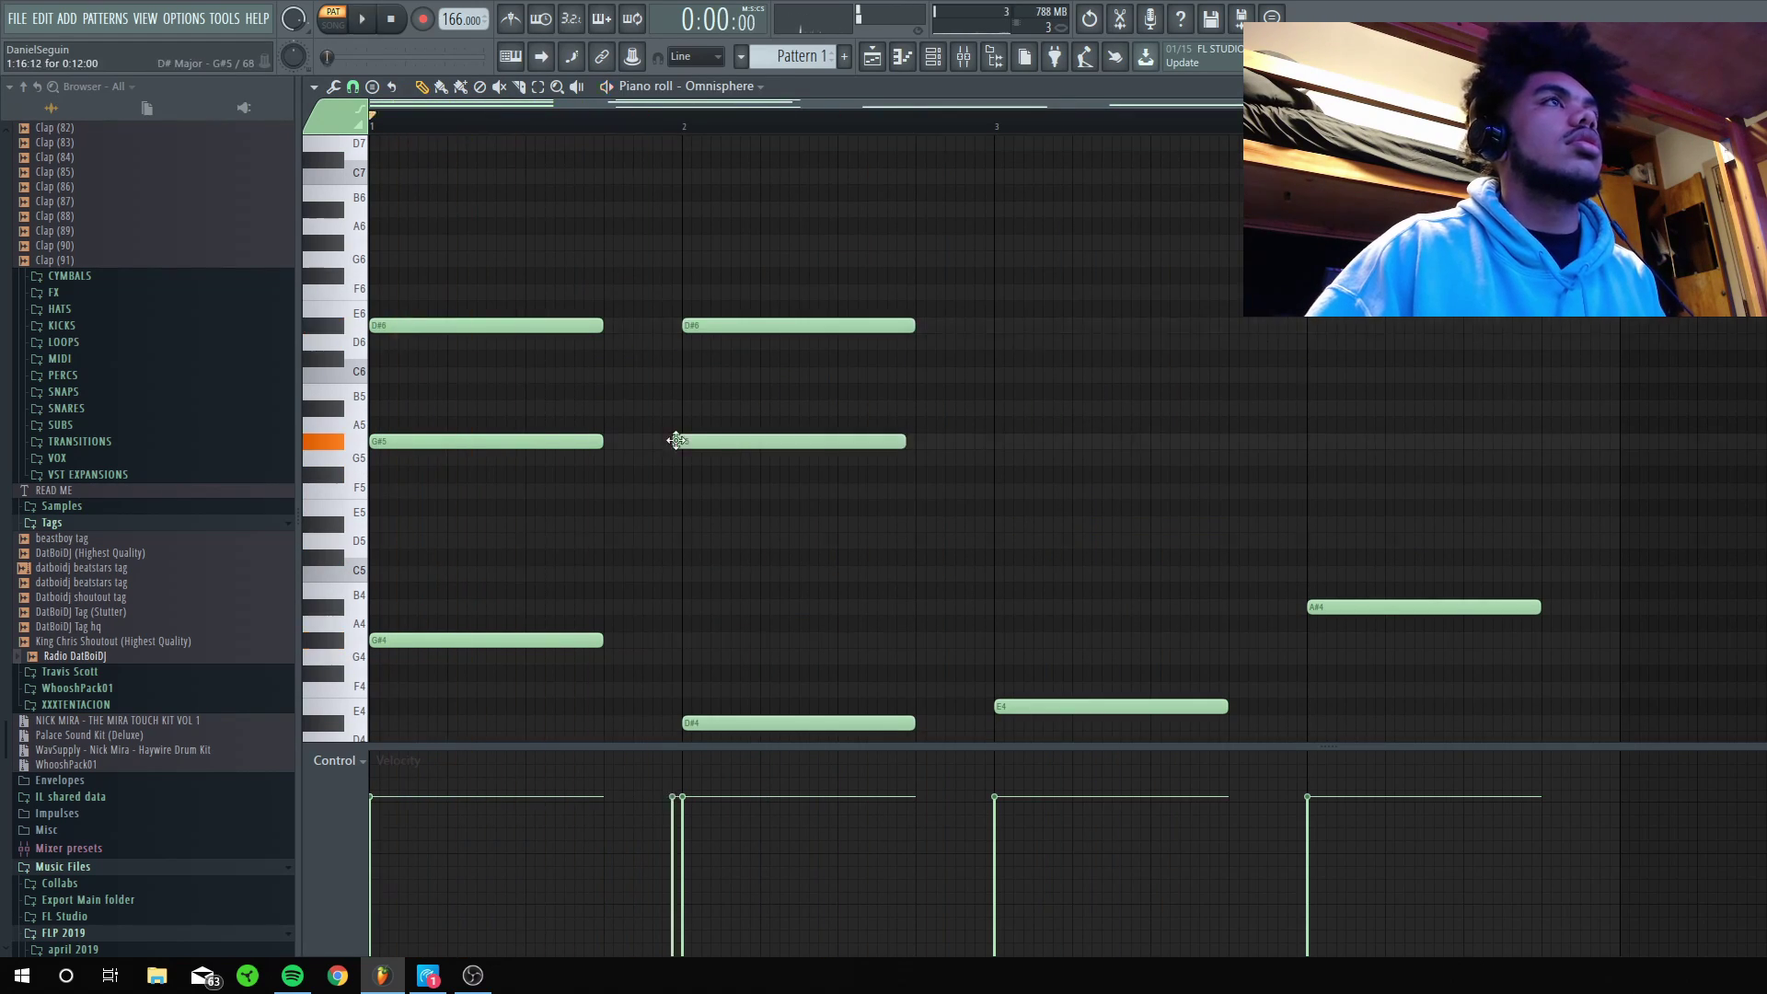
Align bar 2's G#5 with the bar start, copy the G#5 and D#6 pair into bar 3, and lower its top note to C#6.
drag(675, 441, 686, 440)
drag(655, 296, 942, 469)
drag(825, 330, 1137, 330)
drag(1105, 325, 1104, 359)
key(space)
drag(1045, 443, 1045, 459)
Complete the bar 4 chord with G5 and E6 above the A#4, and play the progression back.
scroll(1288, 479, up, 1)
click(1310, 508)
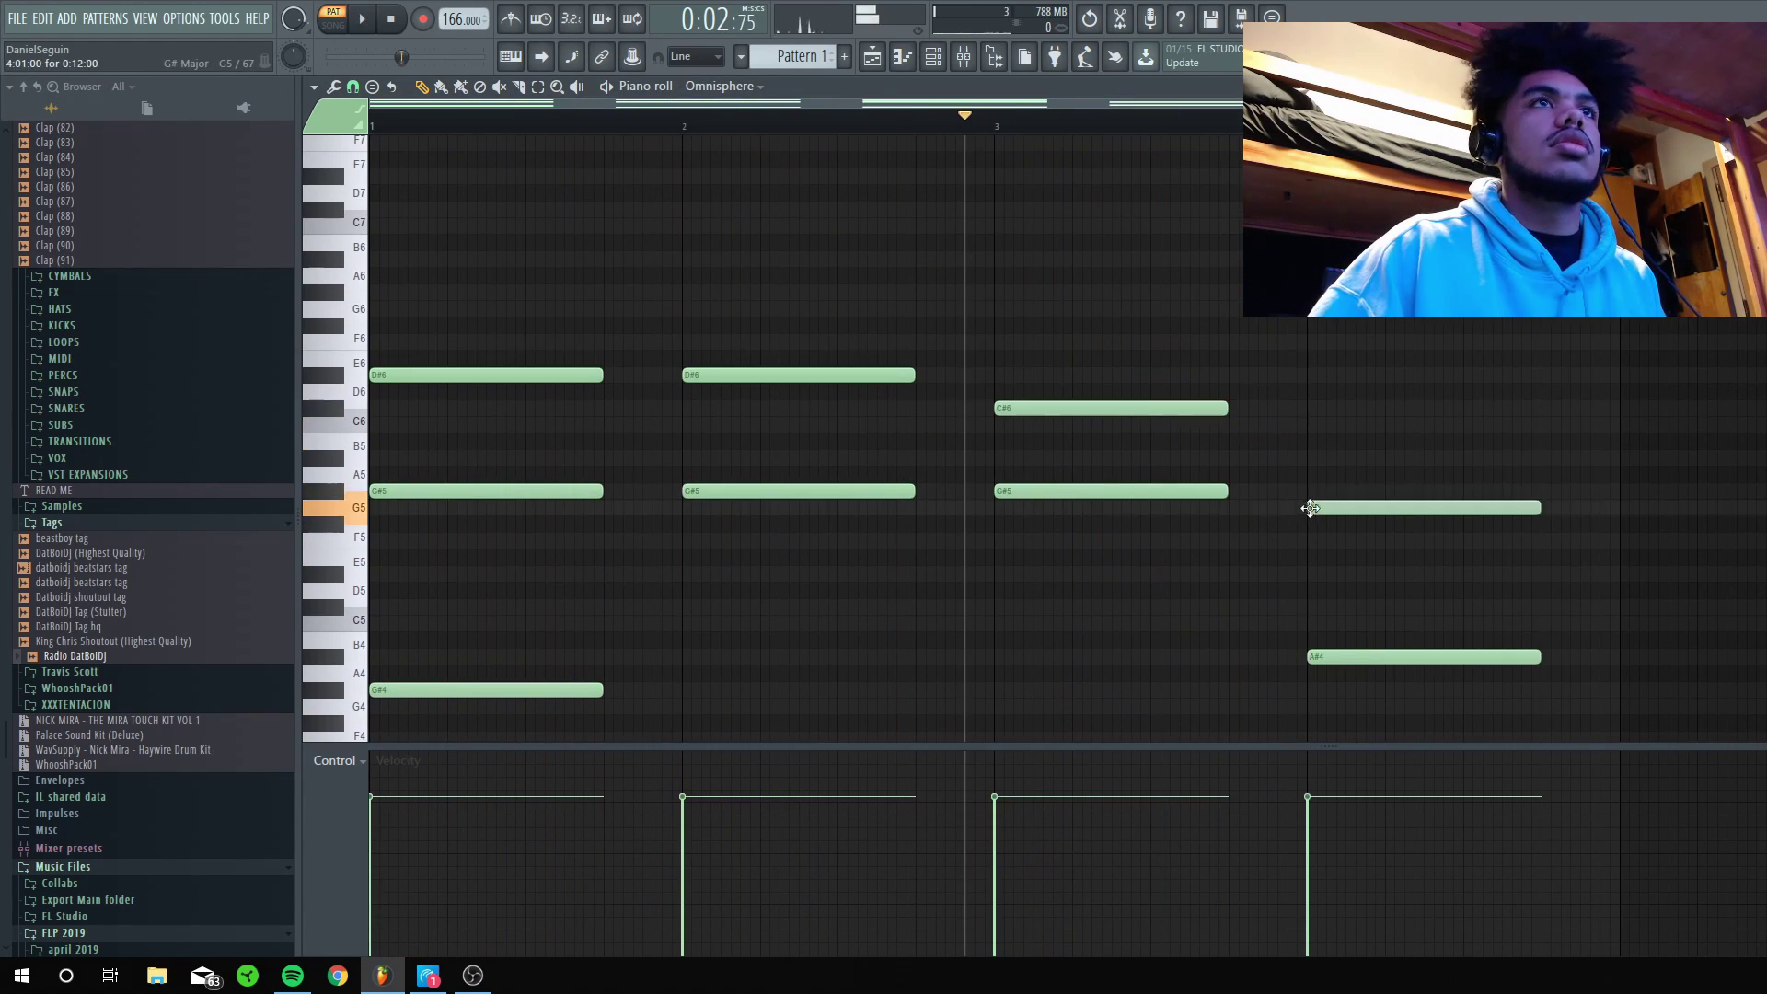
drag(1311, 392, 1310, 359)
key(space)
scroll(1196, 533, down, 3)
scroll(1151, 548, up, 5)
key(space)
Add a melody above the chords: B6 midway through bar 1, short C#7 and B6 notes in bar 2, and a full-bar A#6 in bar 3.
click(531, 342)
key(space)
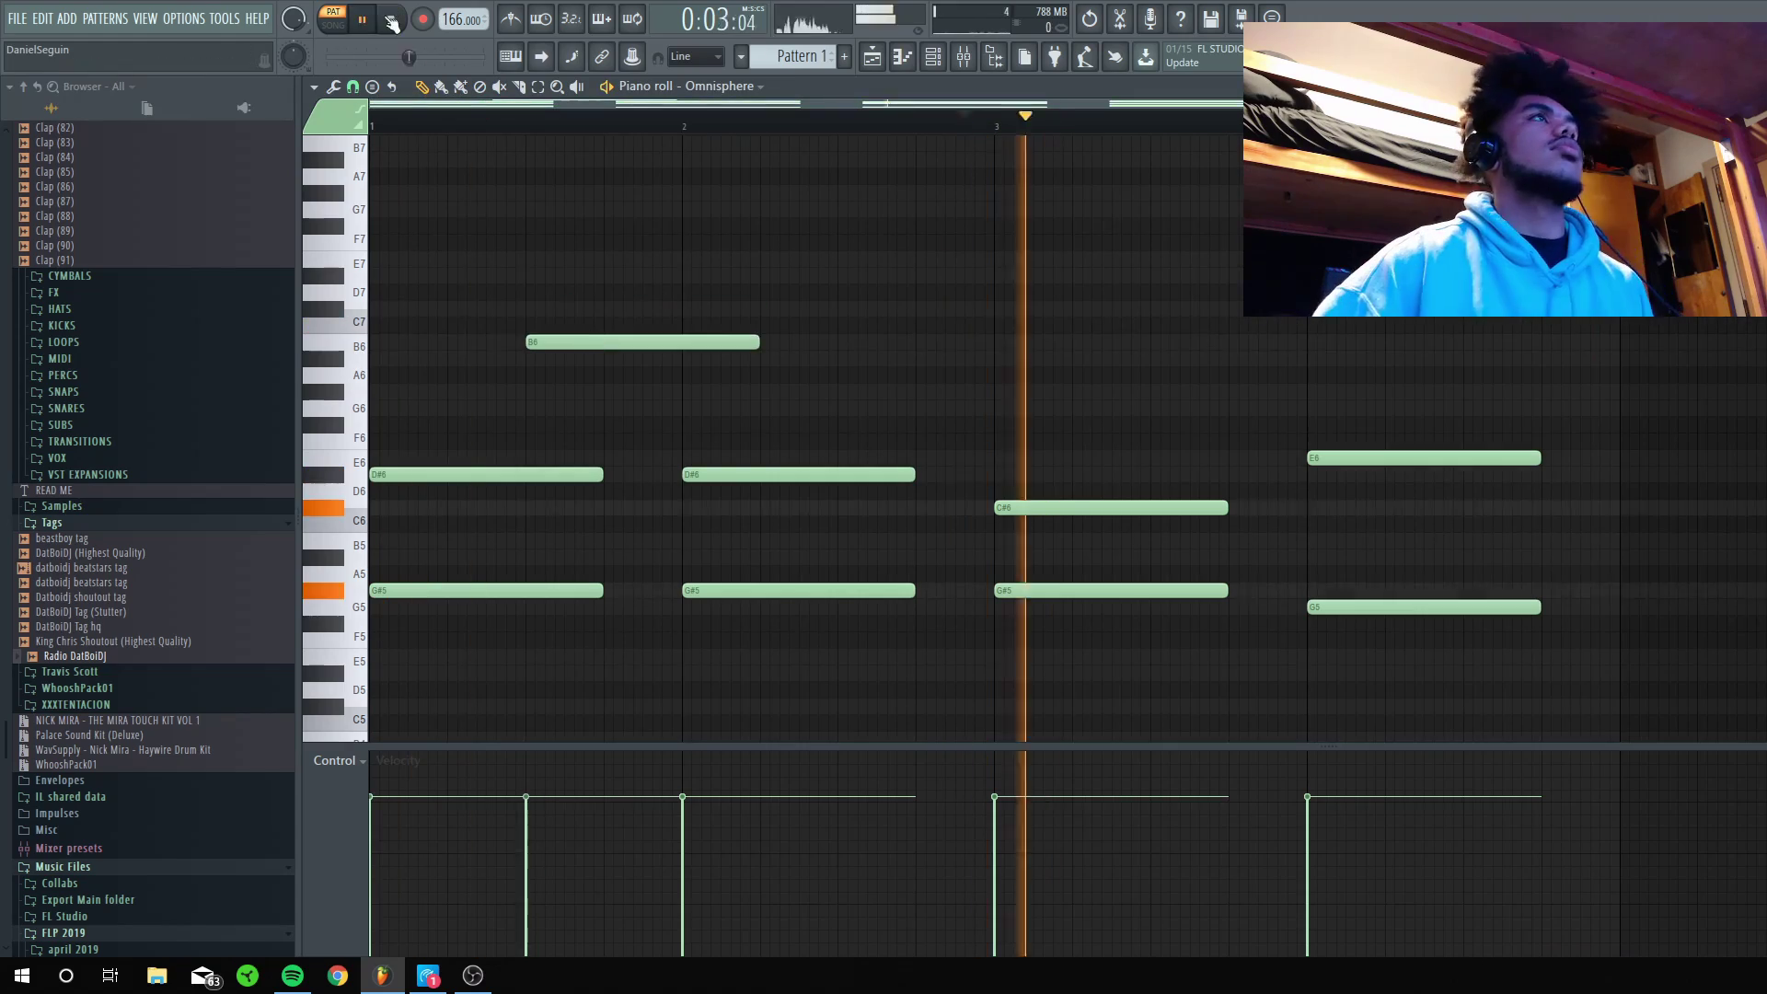
click(393, 22)
drag(918, 310, 841, 310)
key(space)
click(920, 342)
drag(1067, 310, 913, 310)
click(999, 359)
drag(822, 290, 1040, 377)
key(space)
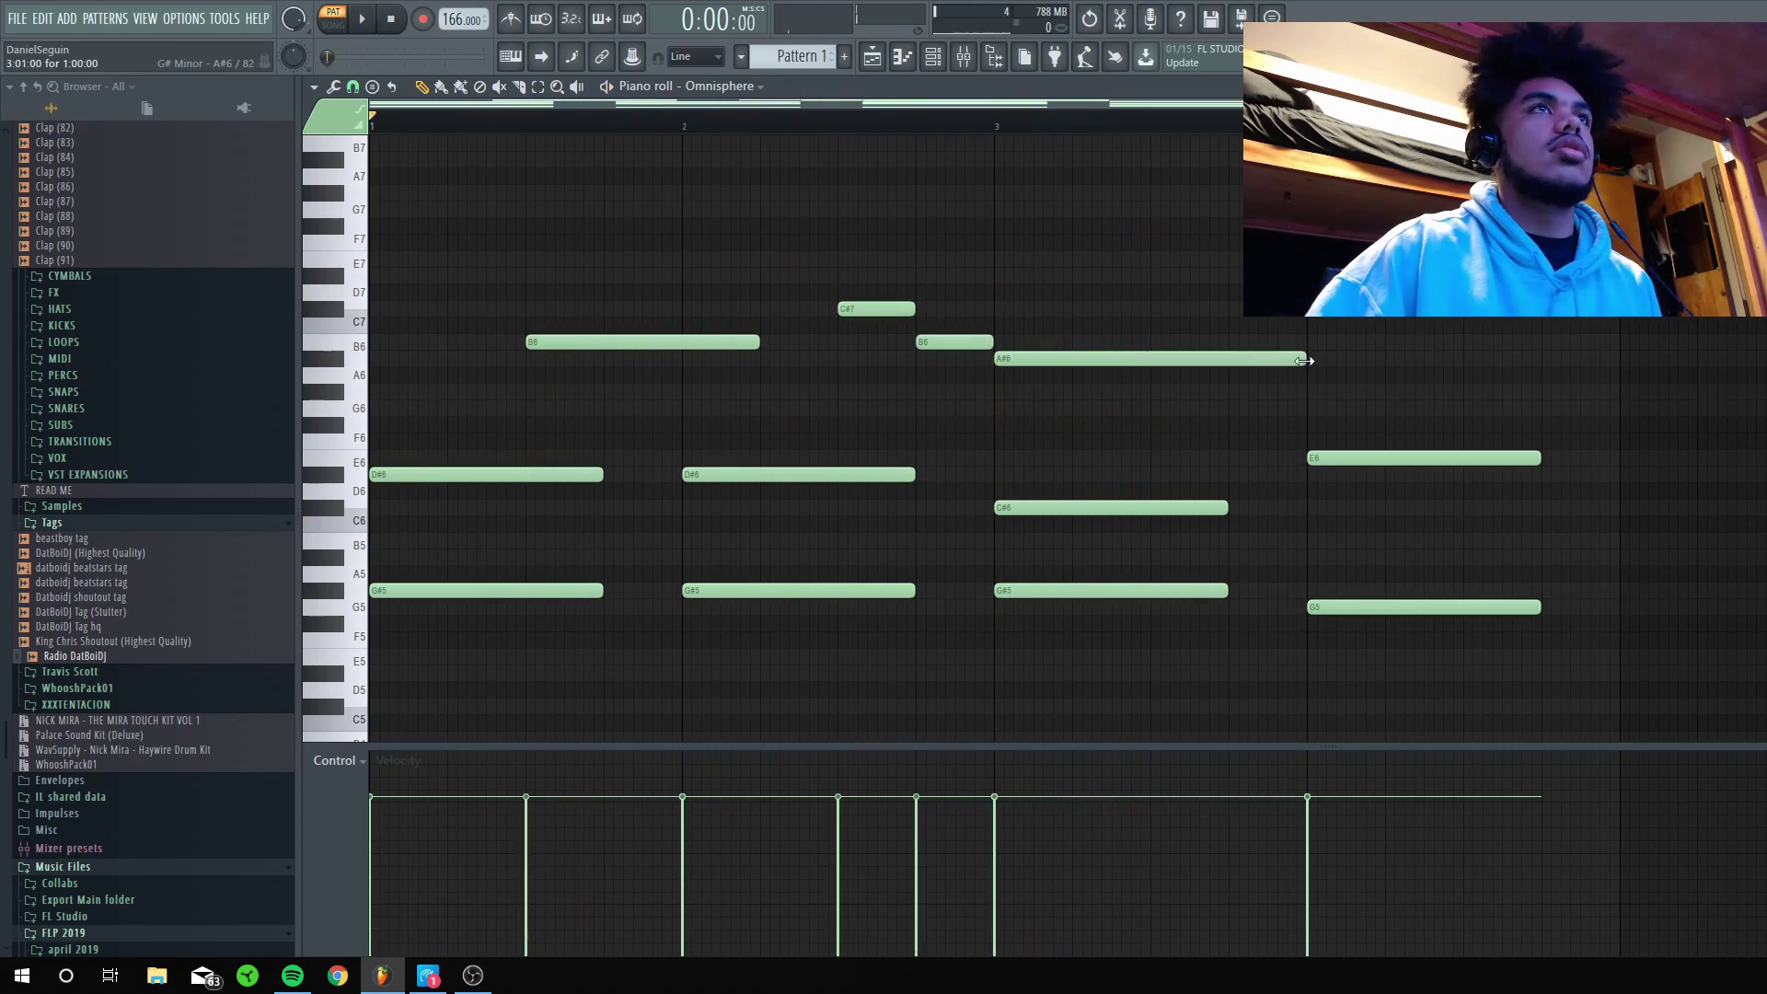
Shorten the A#6 to half a bar, follow it with B6, and end the melody with two notes in the second half of bar 4.
drag(1304, 361, 1147, 361)
click(1156, 342)
key(space)
scroll(1463, 473, up, 1)
scroll(1463, 473, up, 1)
Transpose all notes in the pattern up three semitones and play the result back.
drag(1472, 407, 1472, 357)
key(ctrl+a)
click(393, 23)
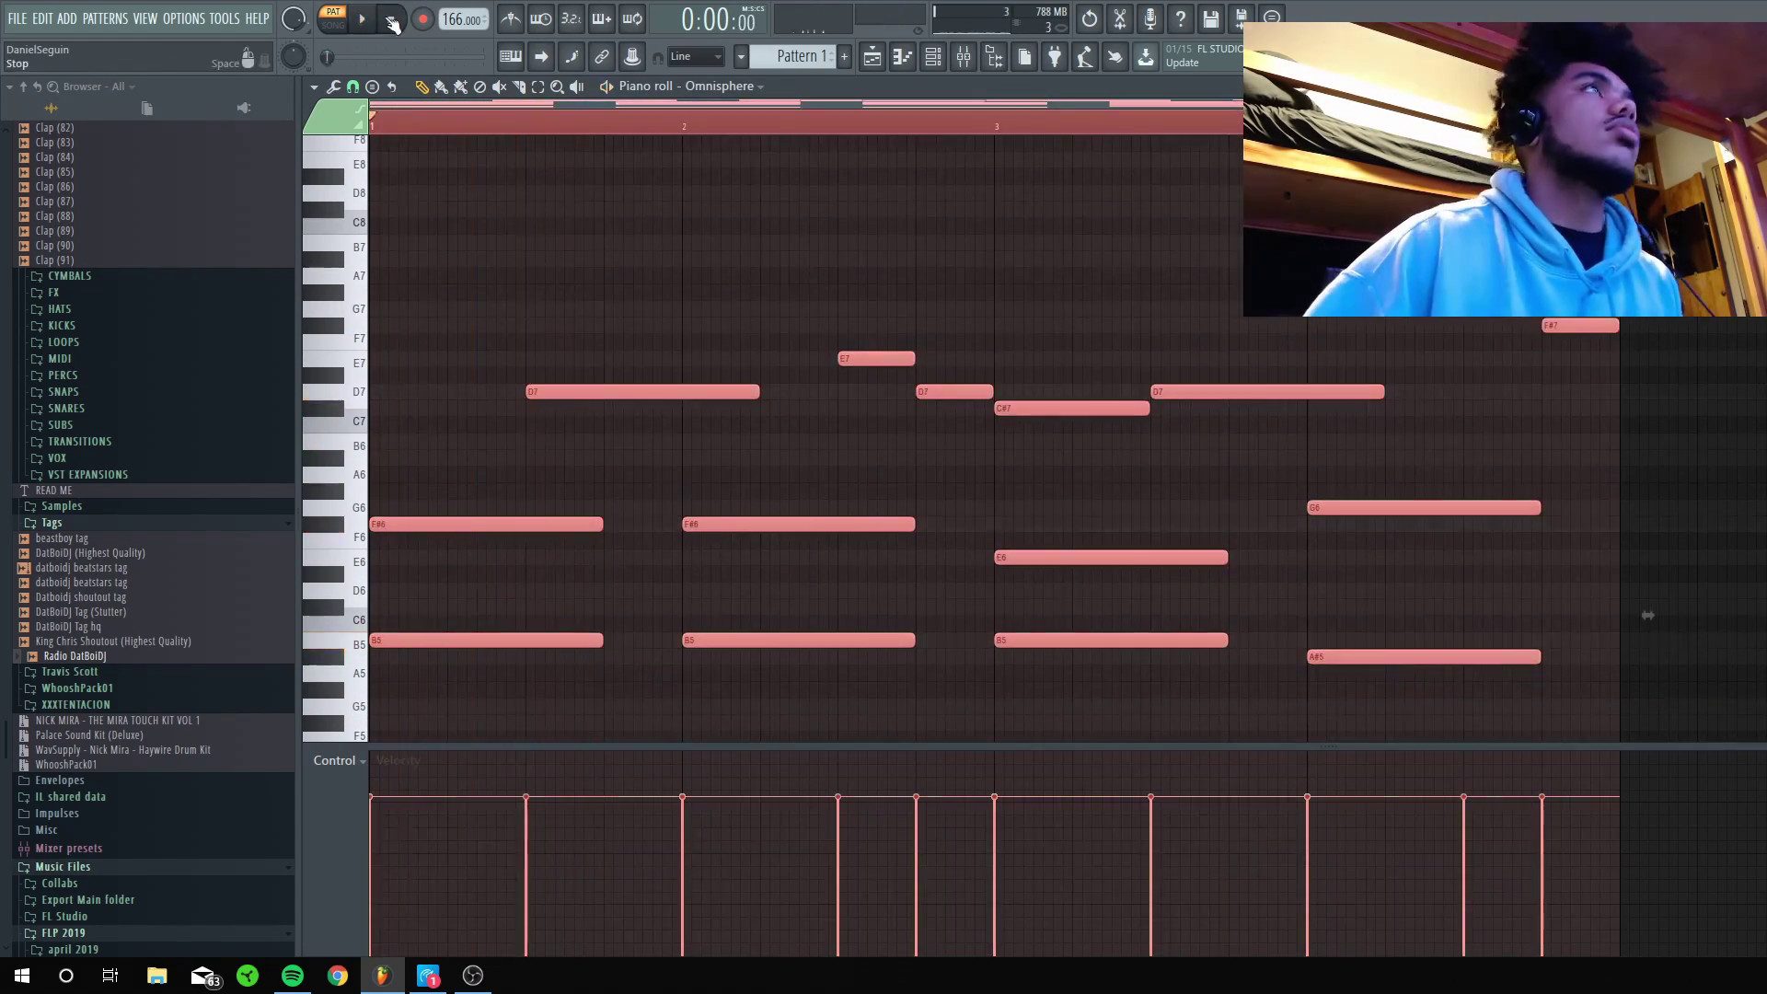
ctrl+click(1112, 206)
key(space)
scroll(1112, 205, down, 3)
scroll(1113, 205, down, 2)
scroll(1124, 550, up, 3)
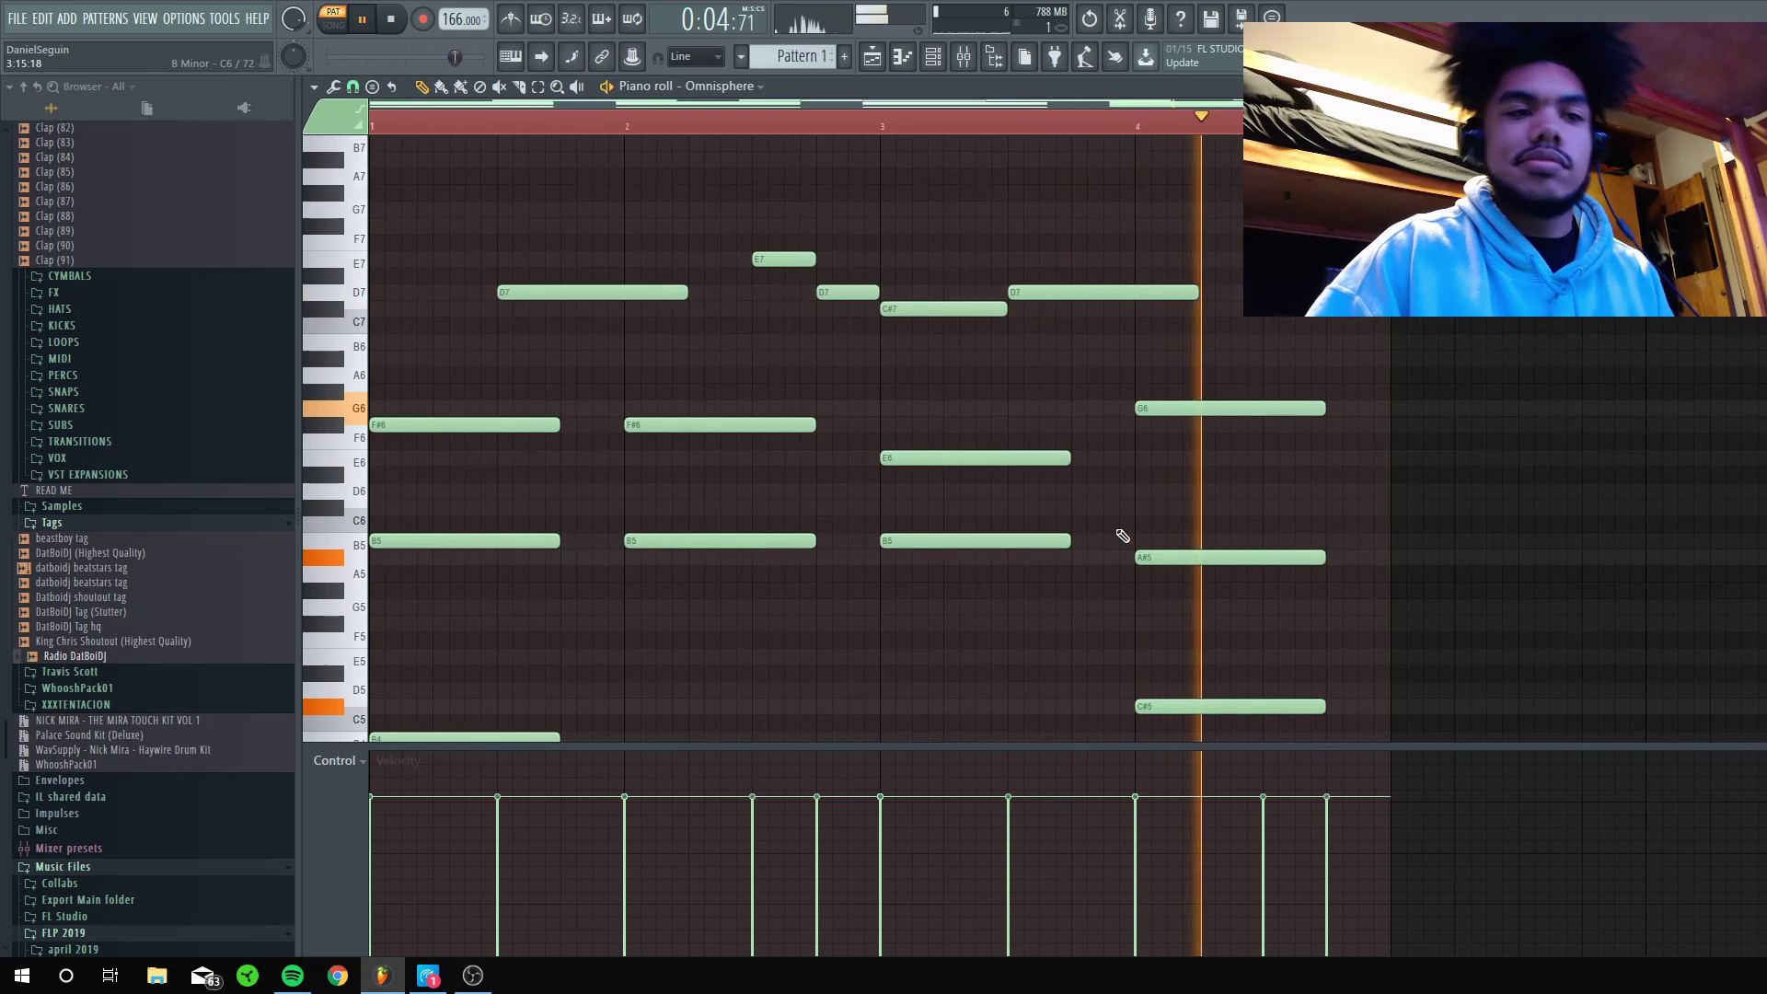
key(space)
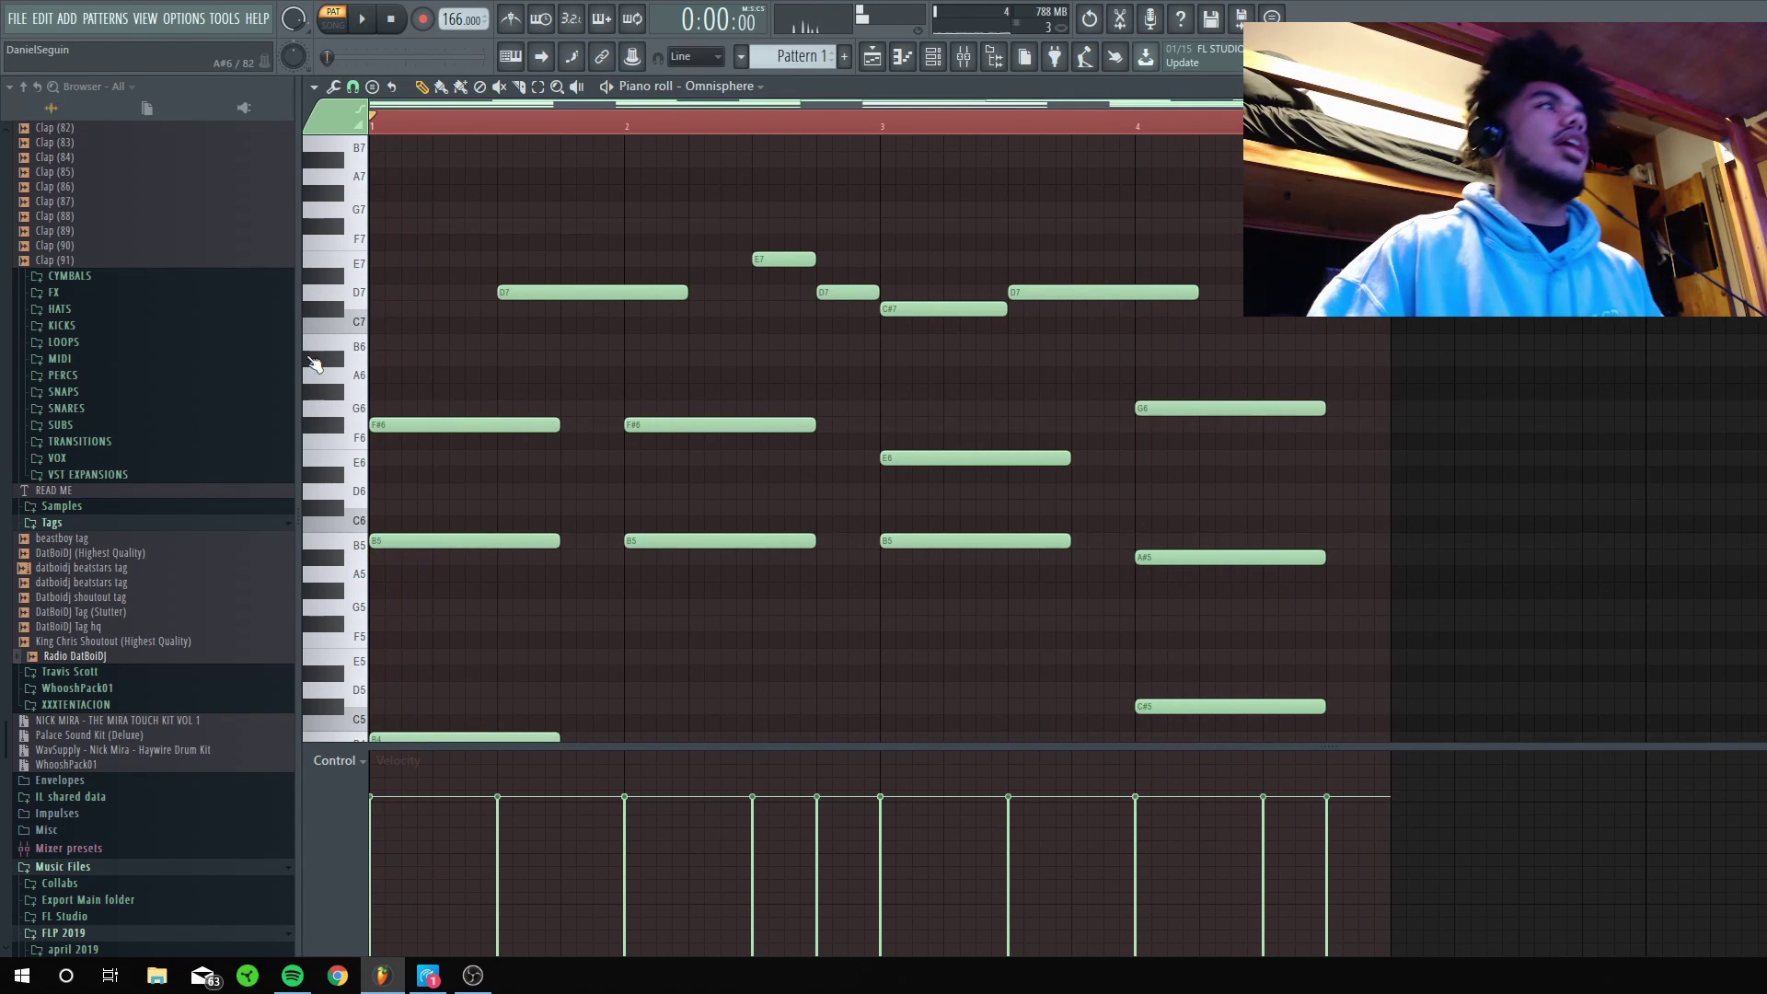
Replace the Omnisphere channel's instrument with ElectraX.
scroll(664, 487, down, 3)
key(F6)
right_click(462, 406)
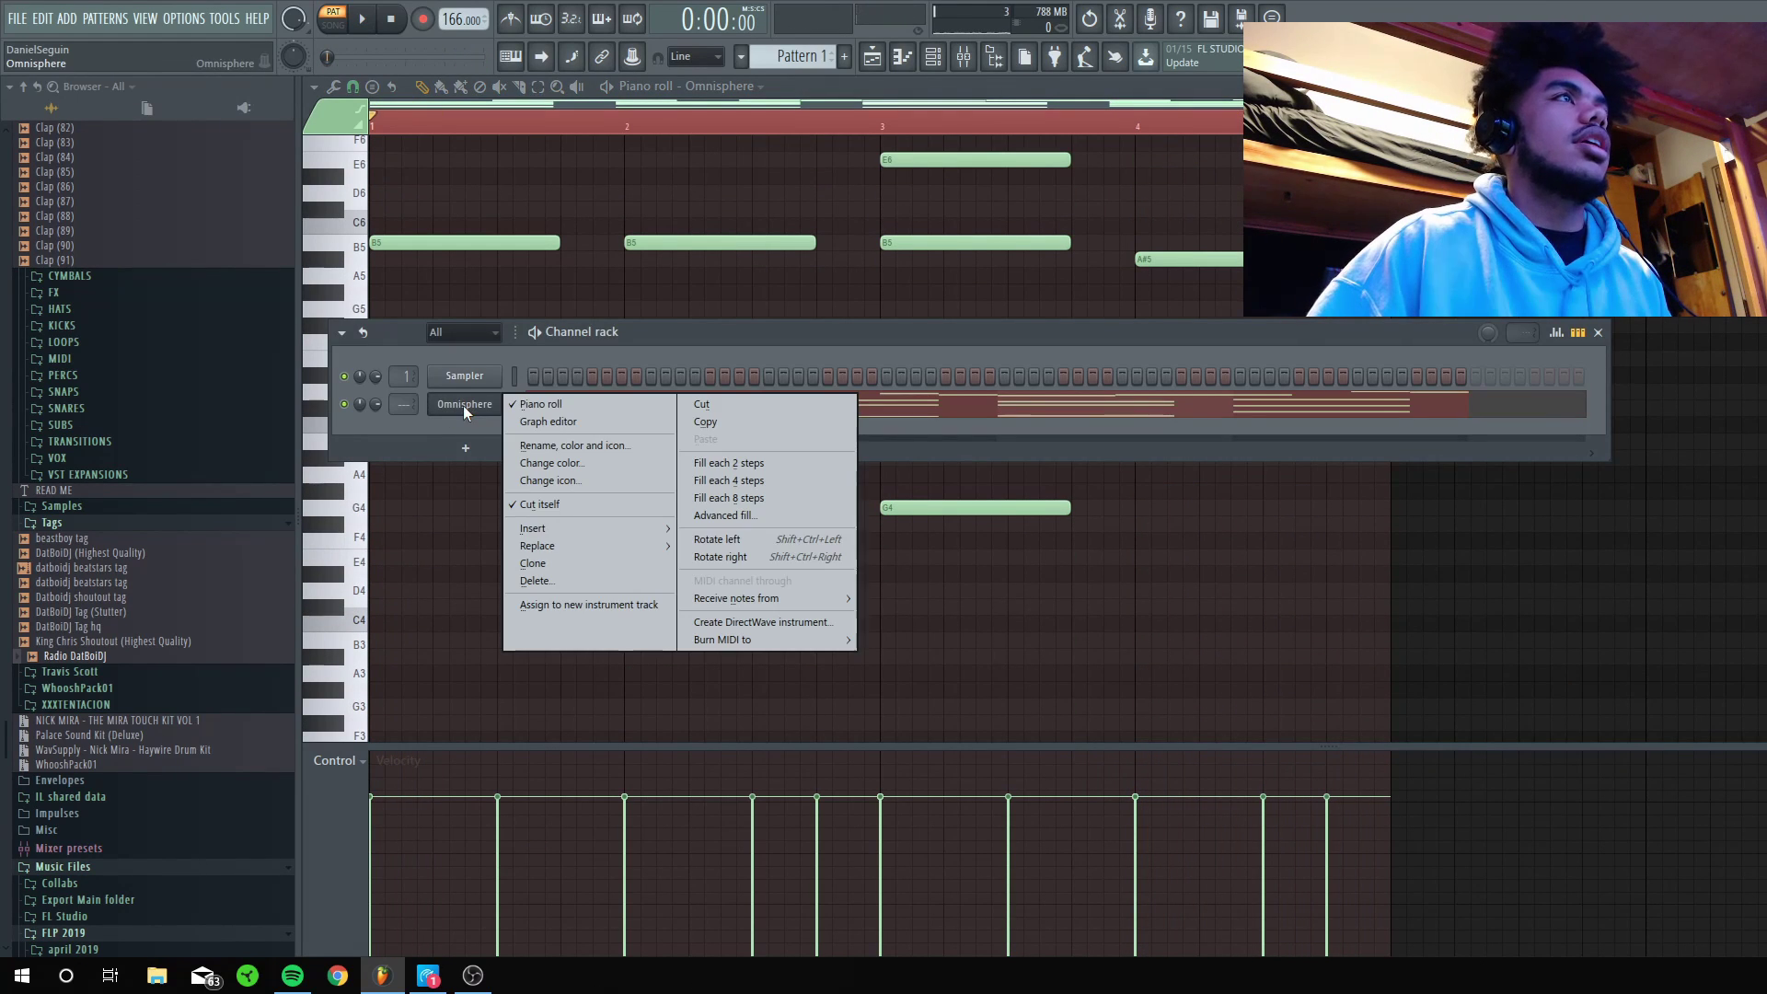
mouse_move(563, 549)
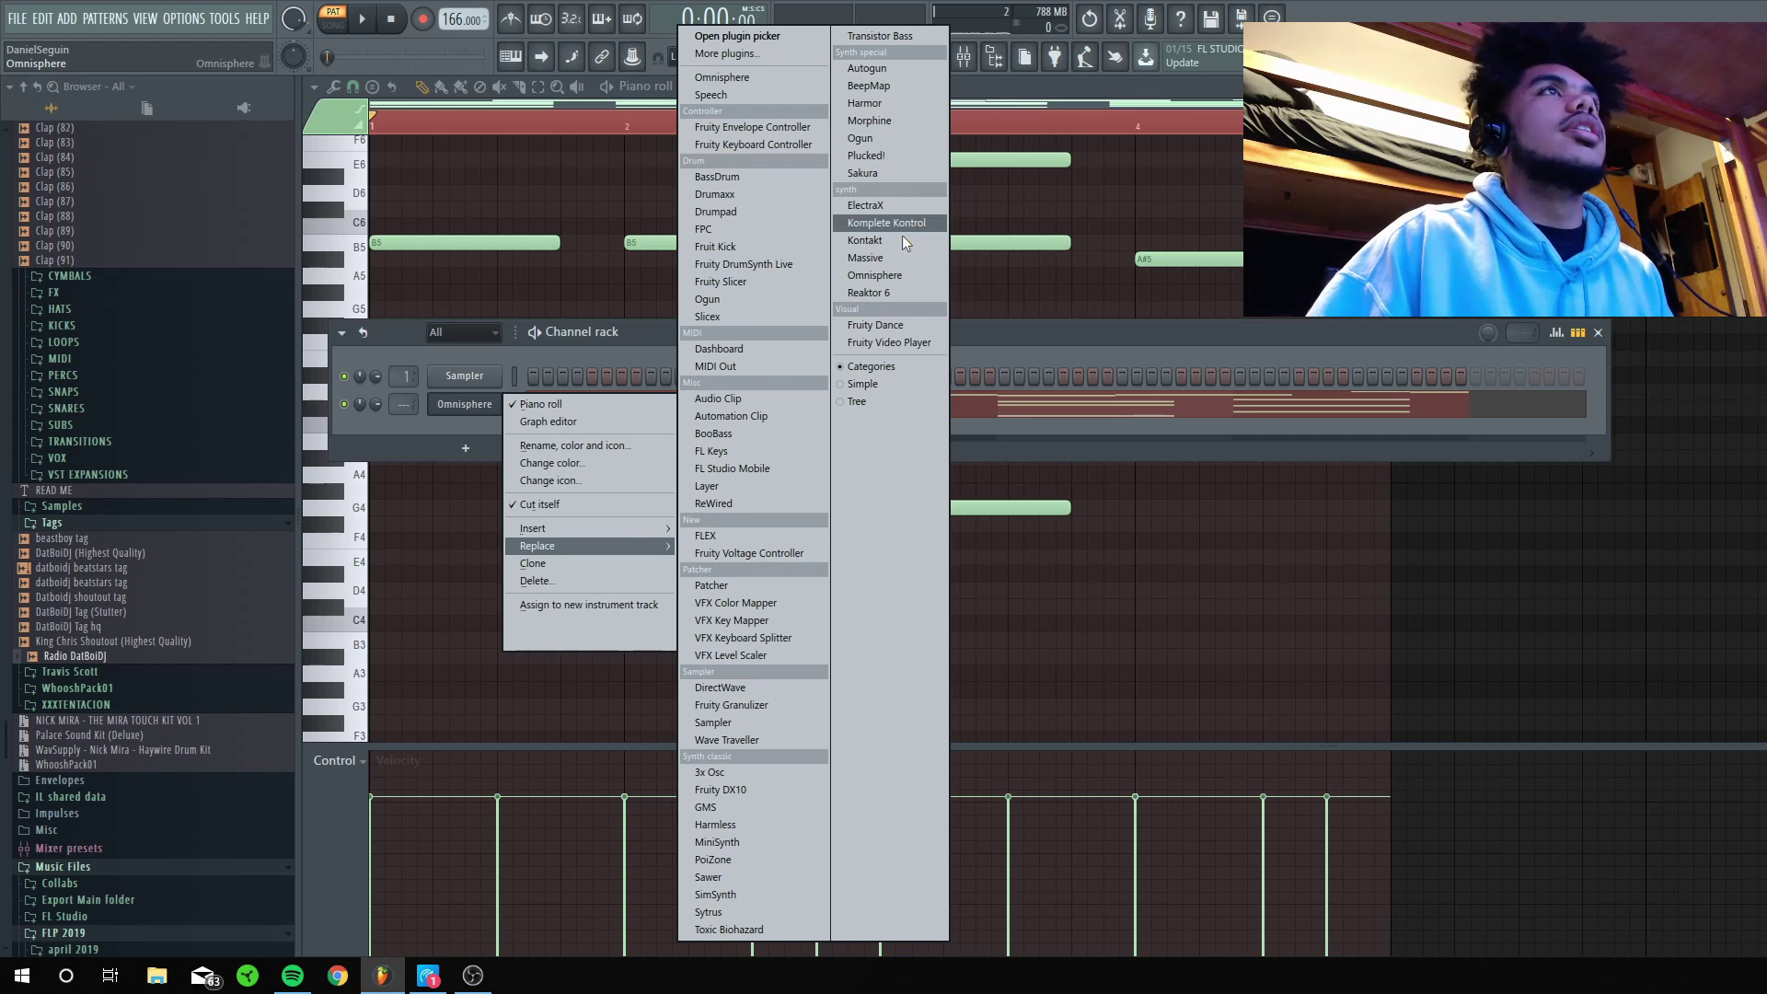
click(887, 222)
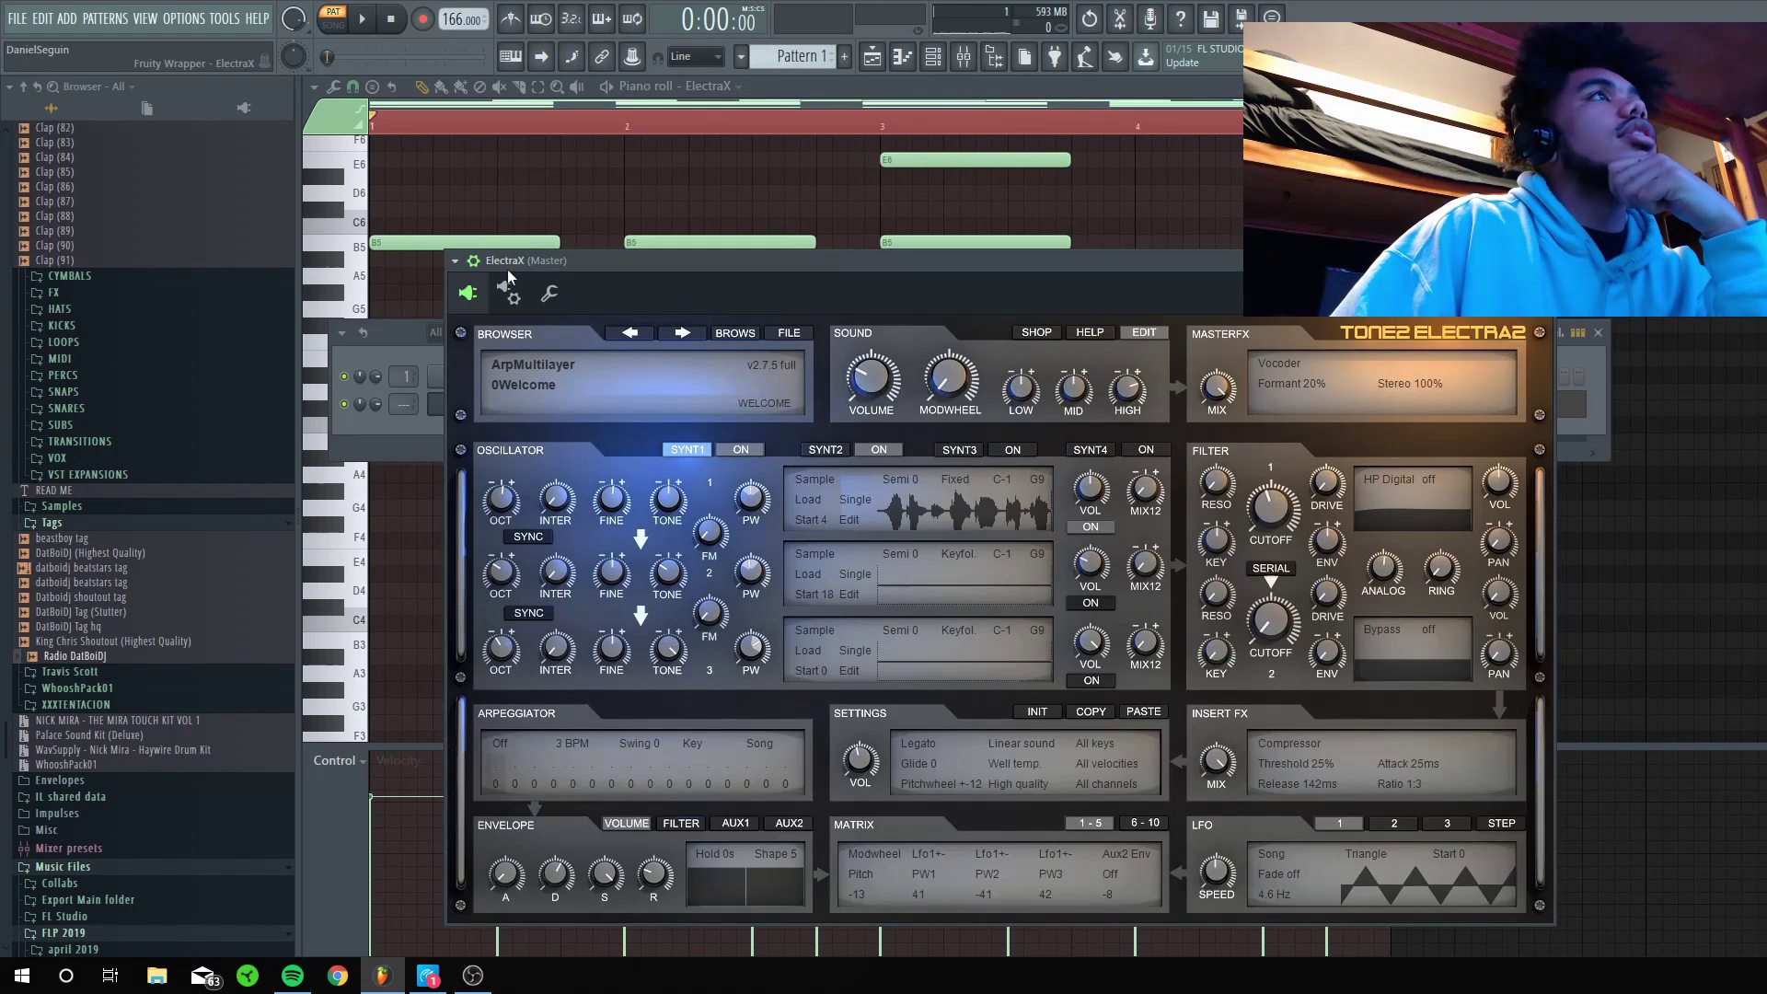
click(731, 334)
click(582, 367)
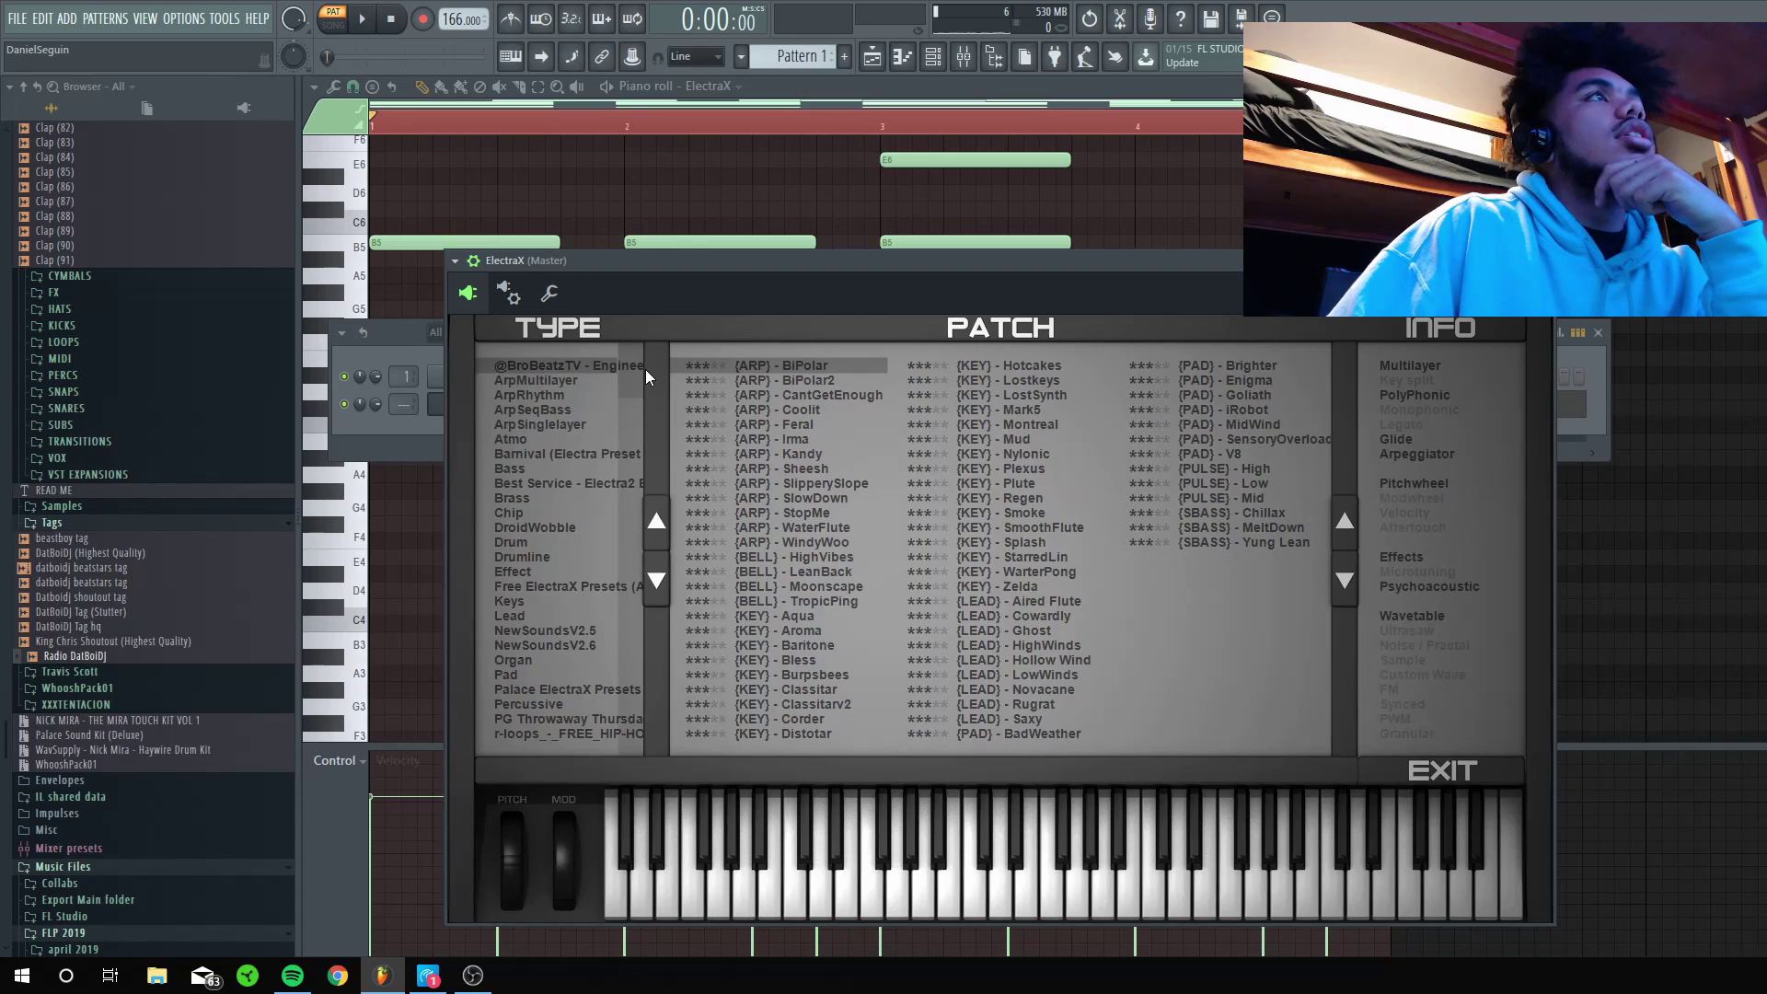
click(811, 407)
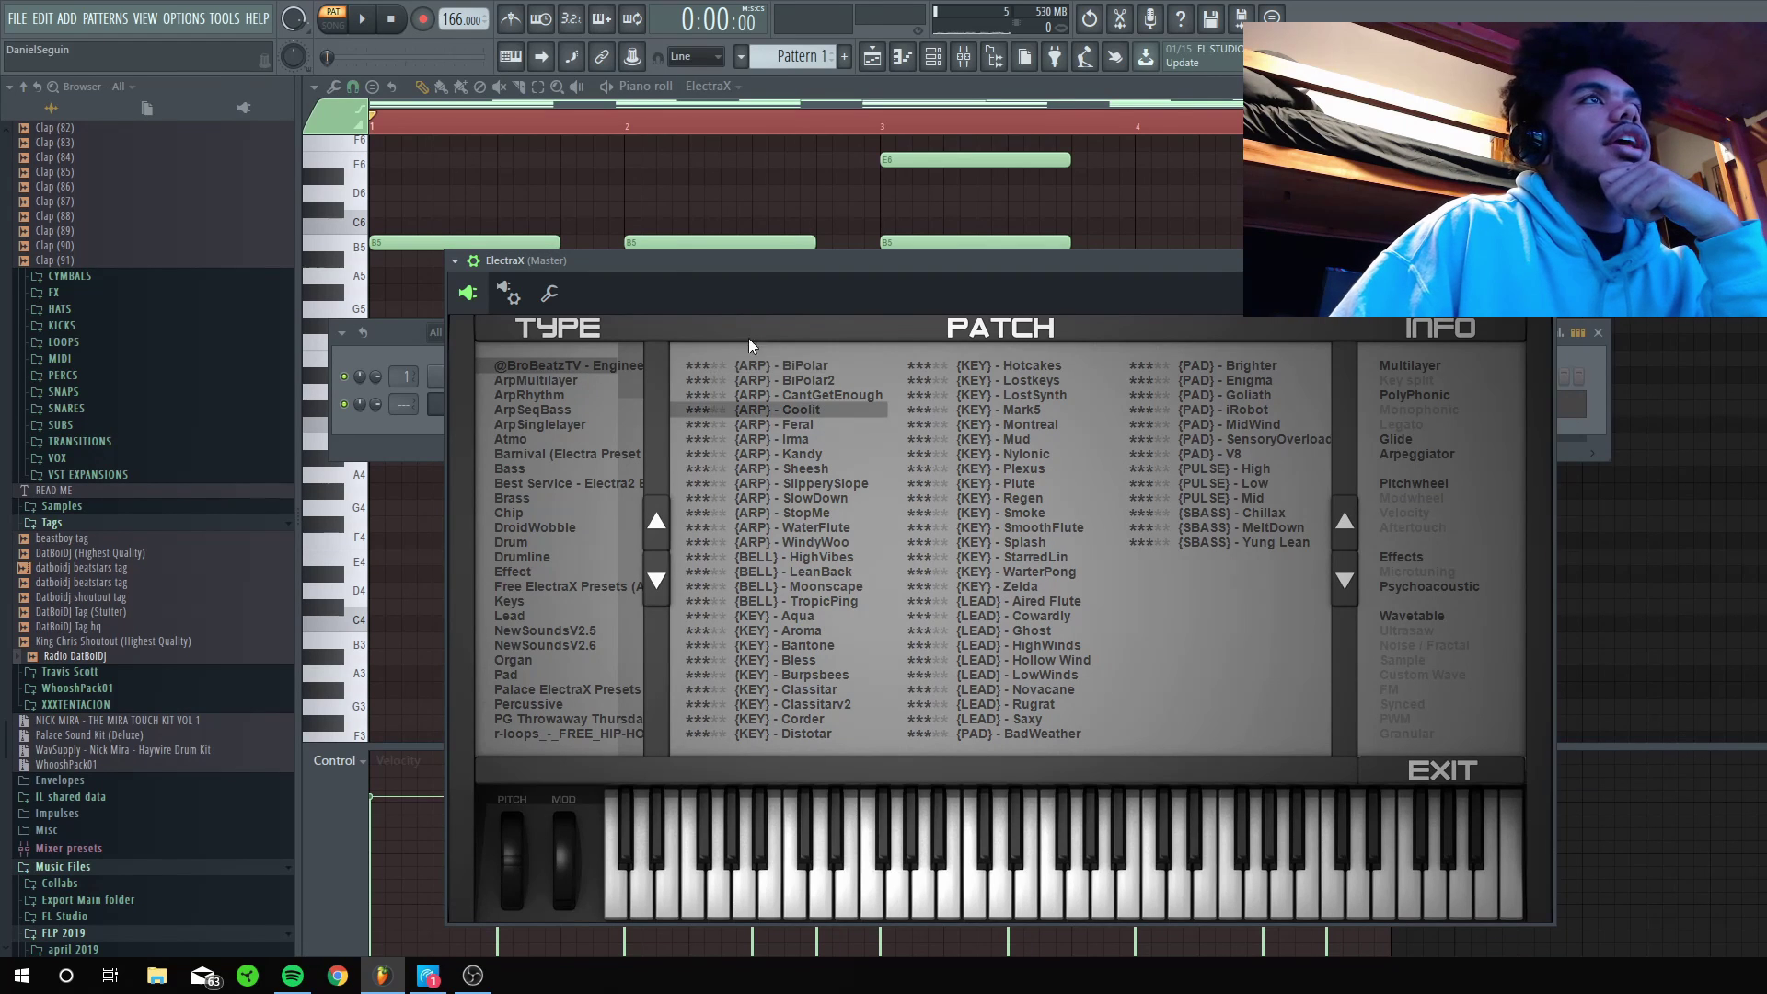
click(365, 21)
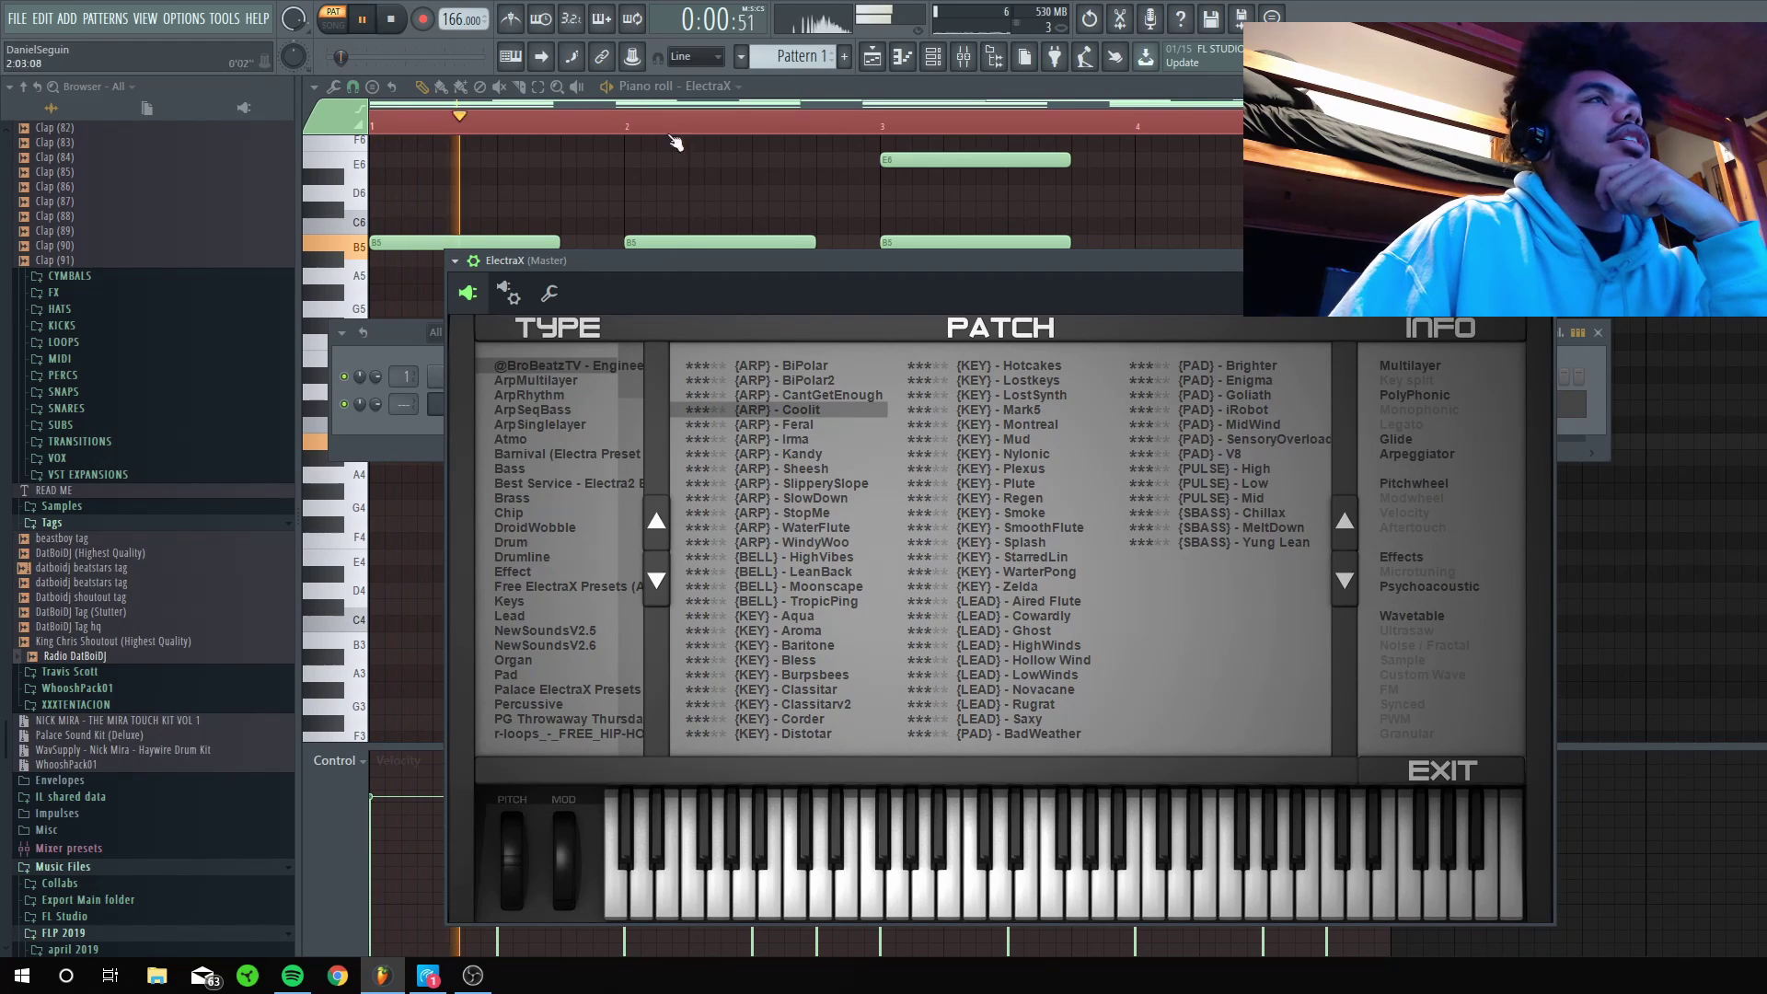
click(806, 427)
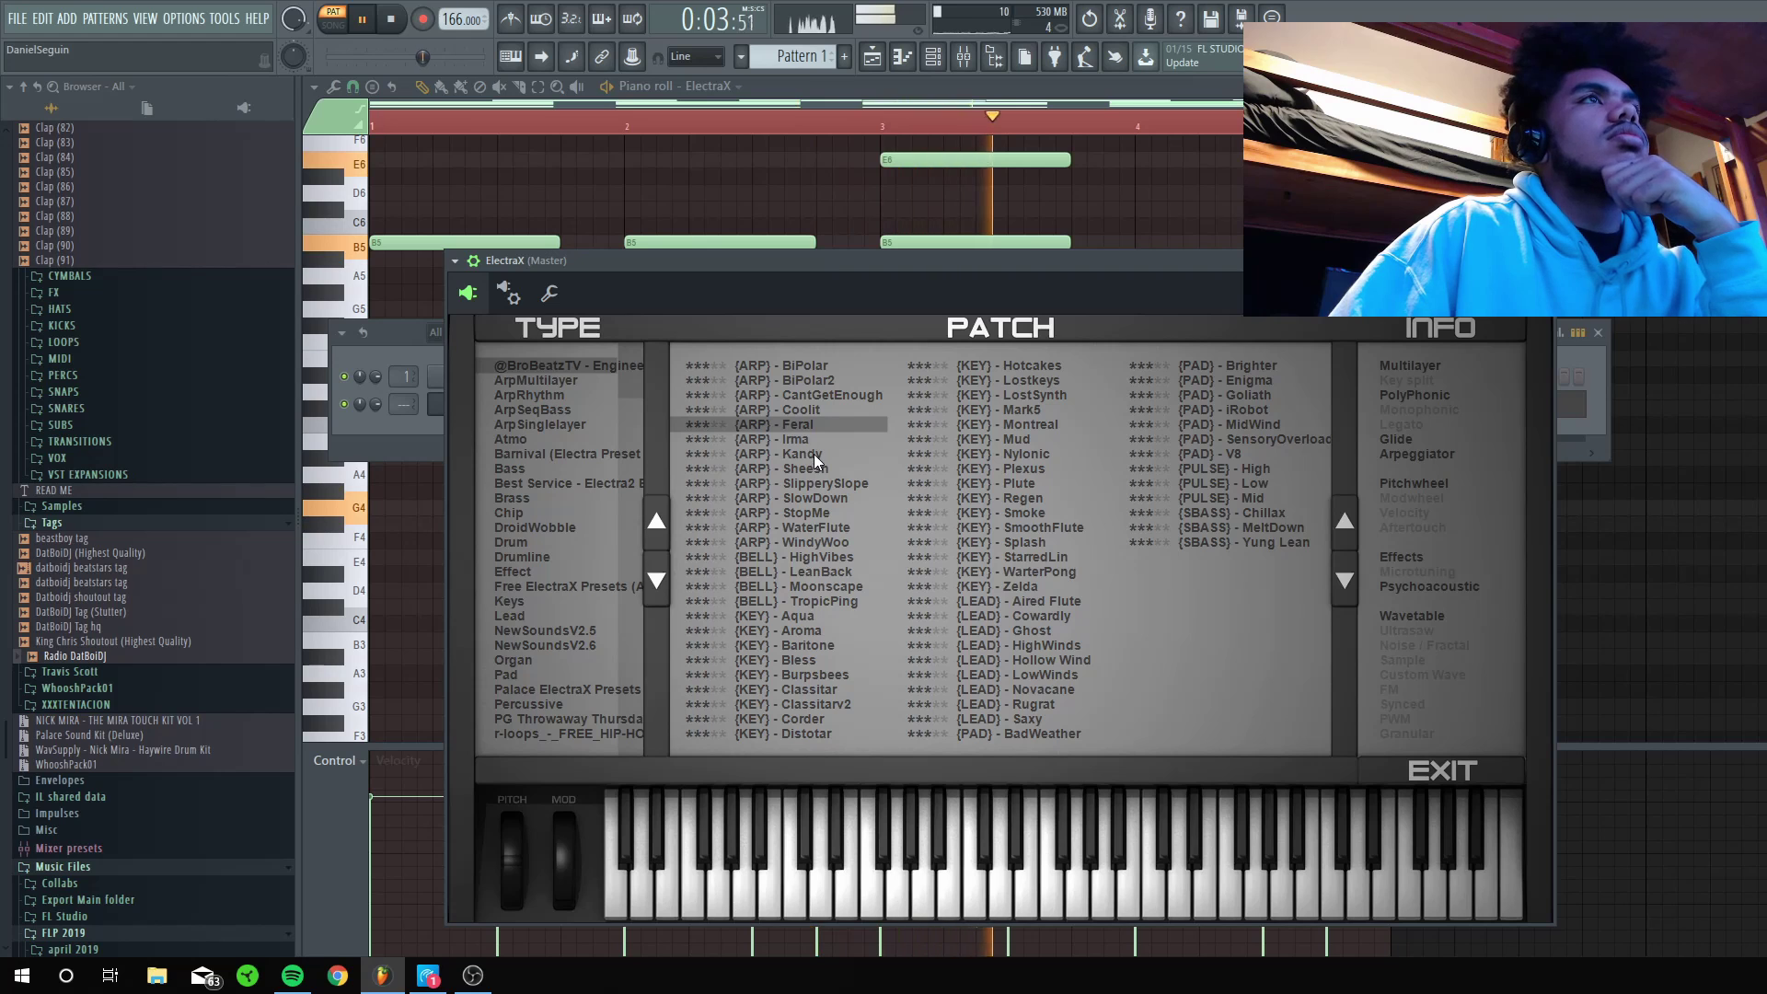
Route the ElectraX channel to mixer track 1.
click(1542, 261)
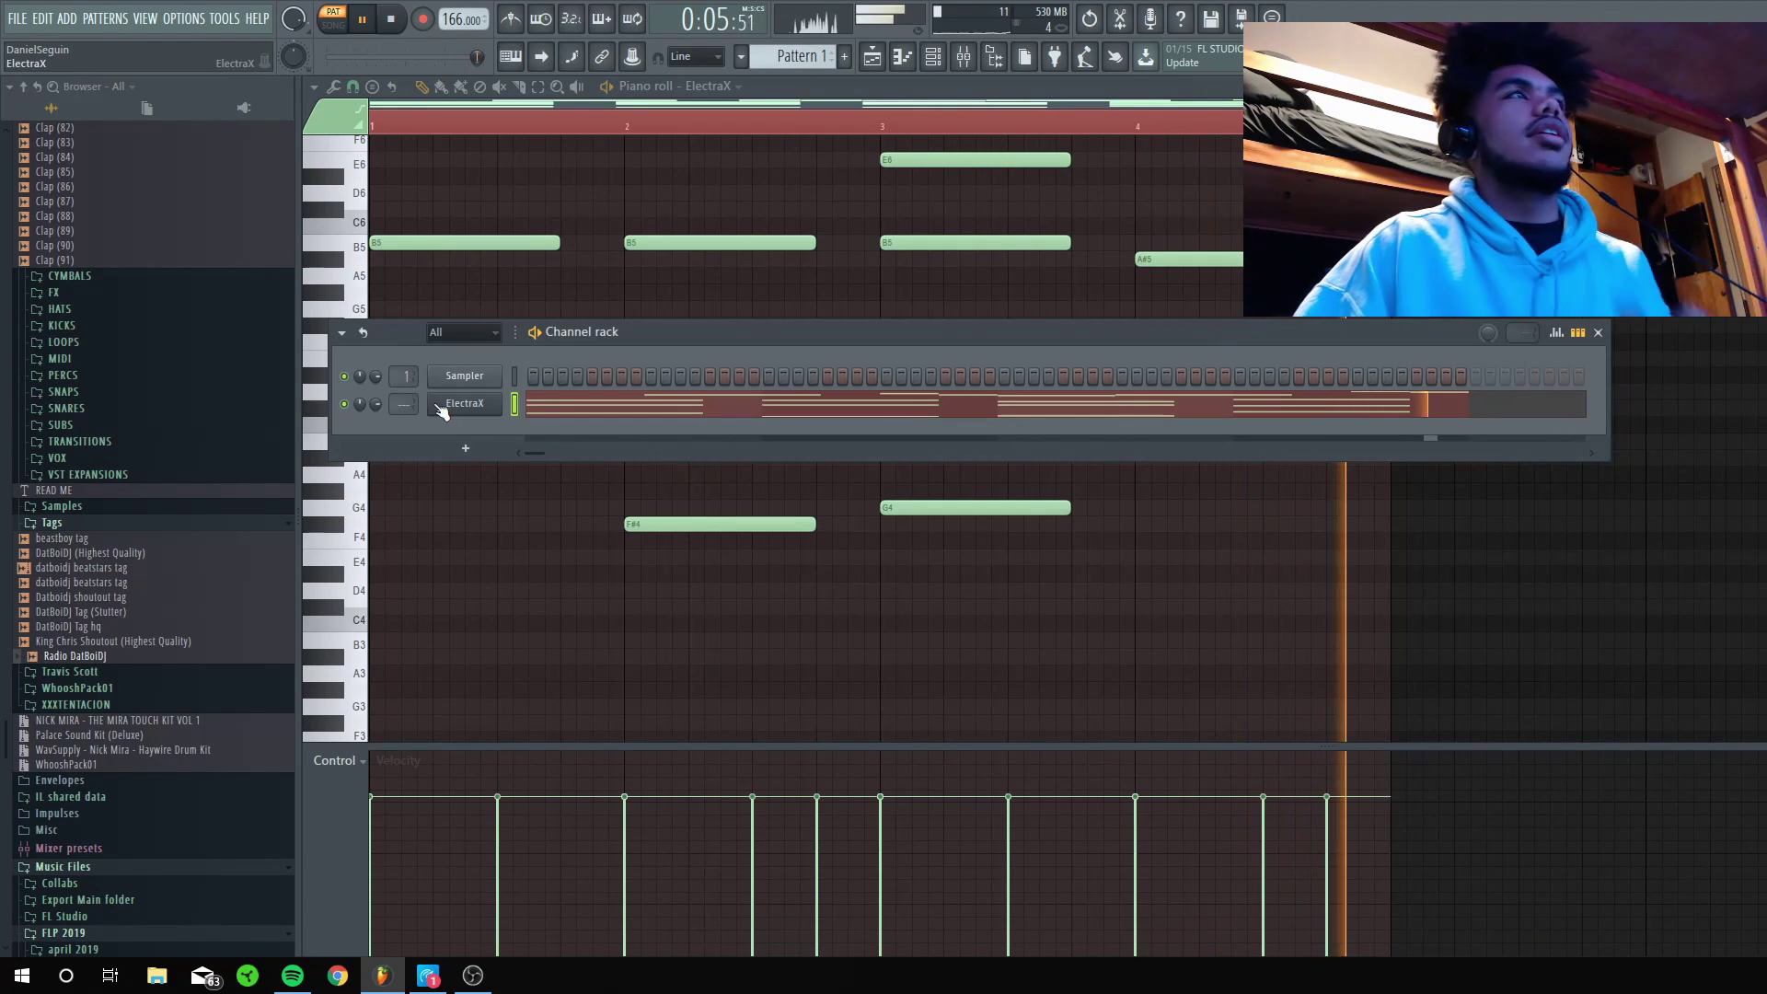
drag(414, 406, 414, 401)
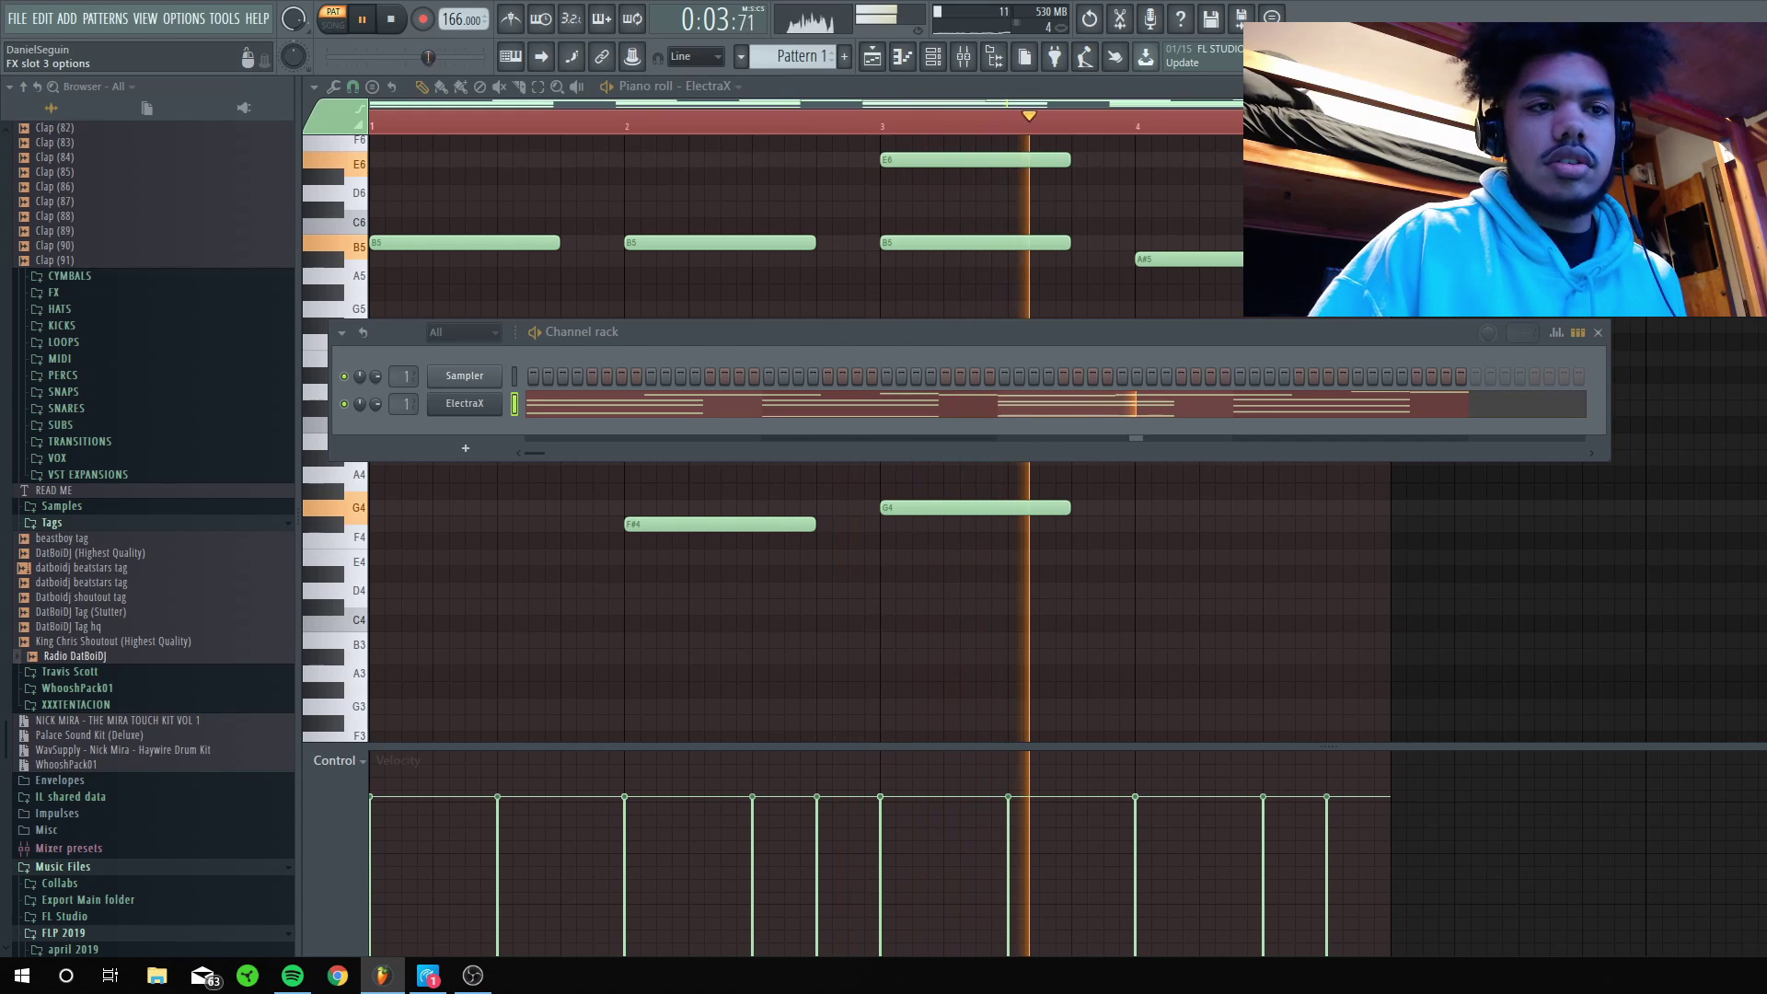
click(1607, 335)
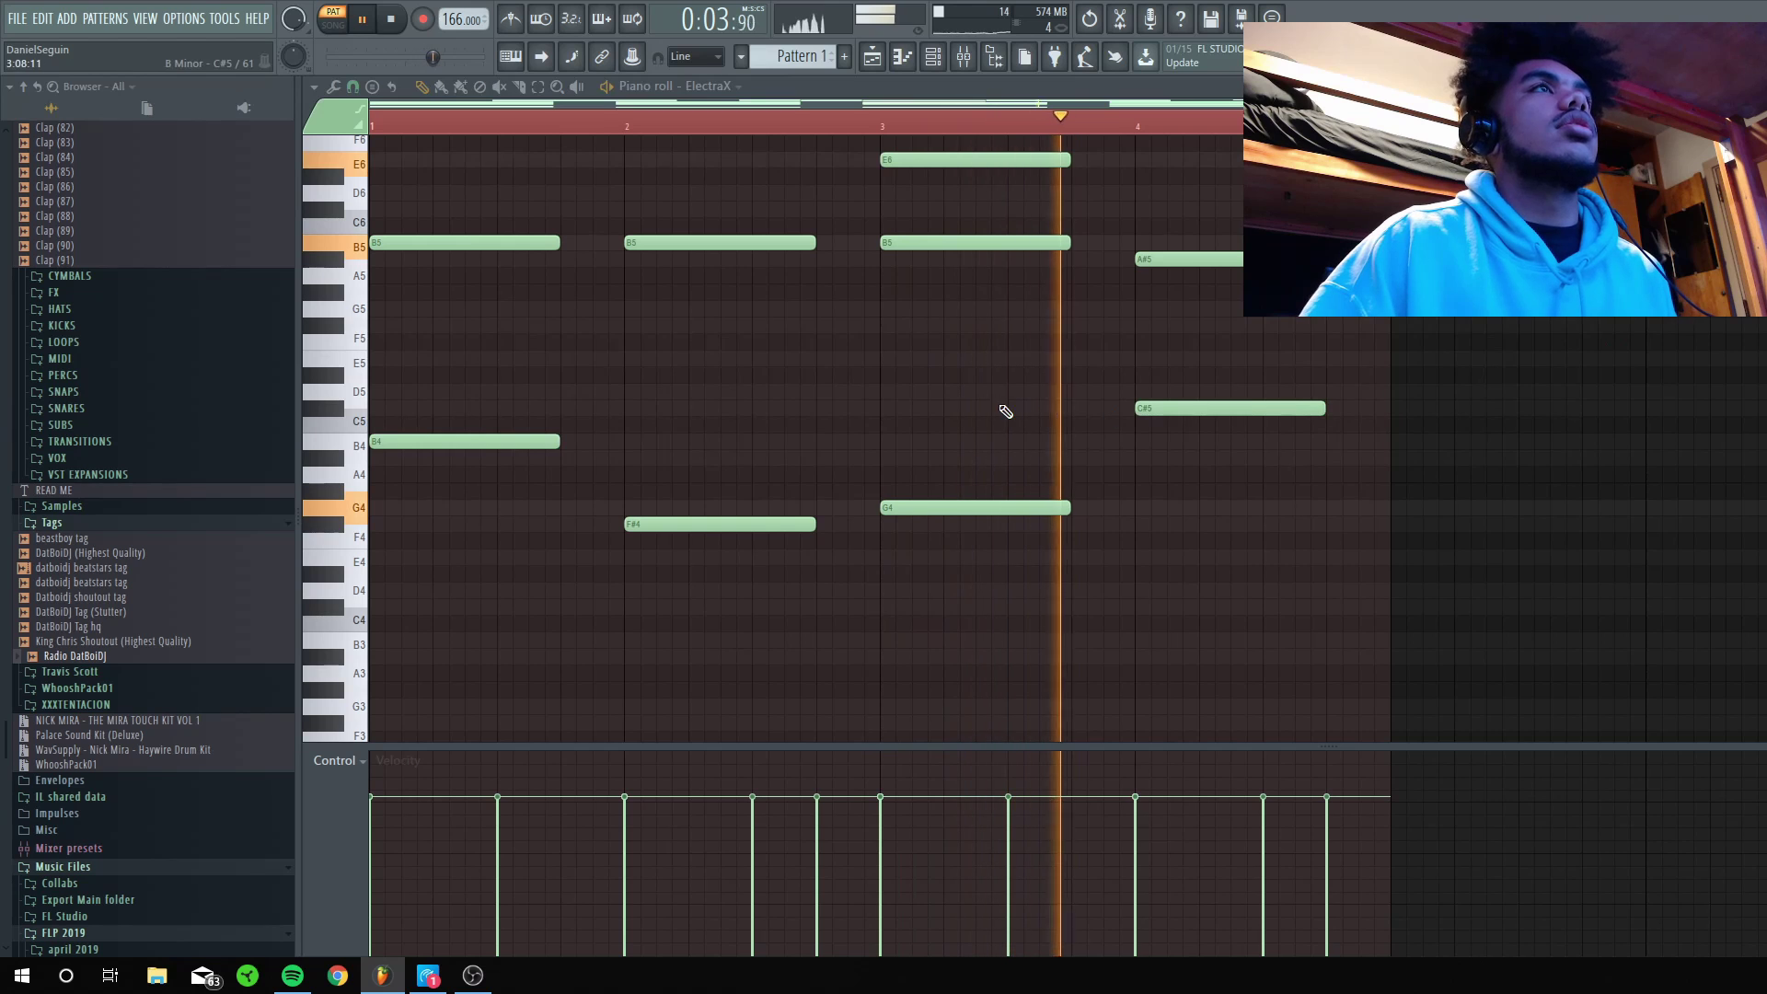
Add the NM - Baby 808 sample from the Nick Mira Touch Kit Vol 1 808s folder as a new channel.
key(F6)
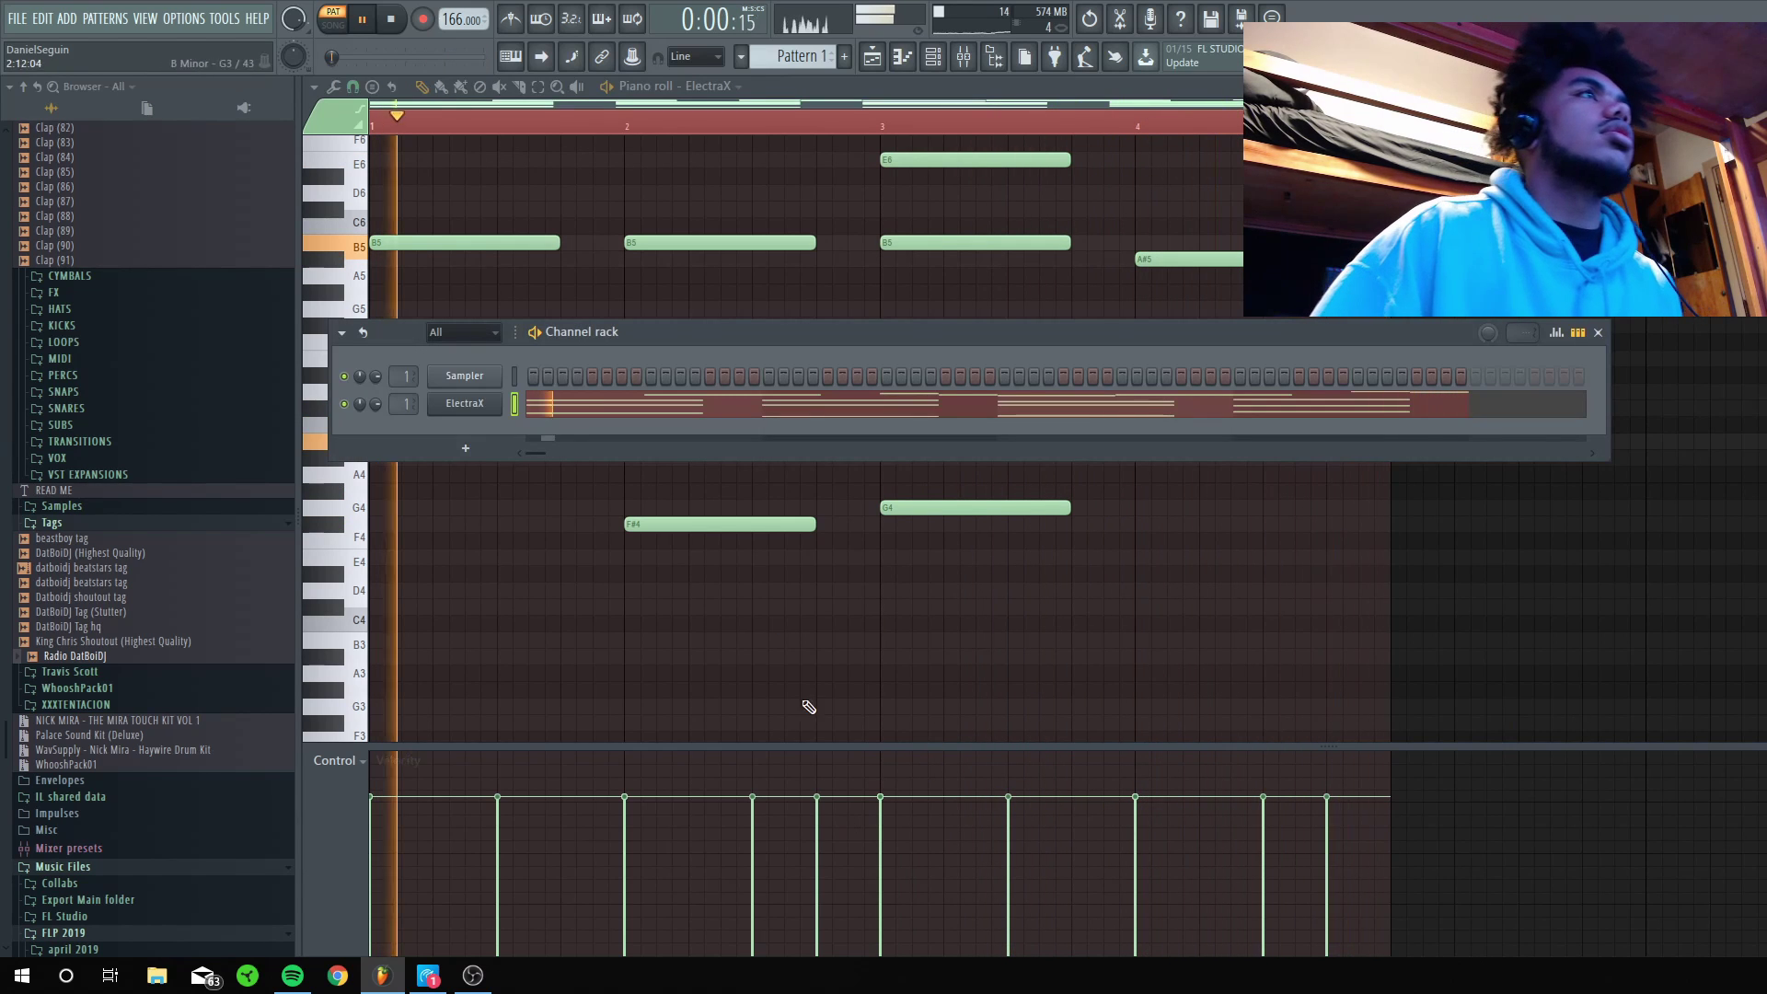
scroll(97, 552, up, 15)
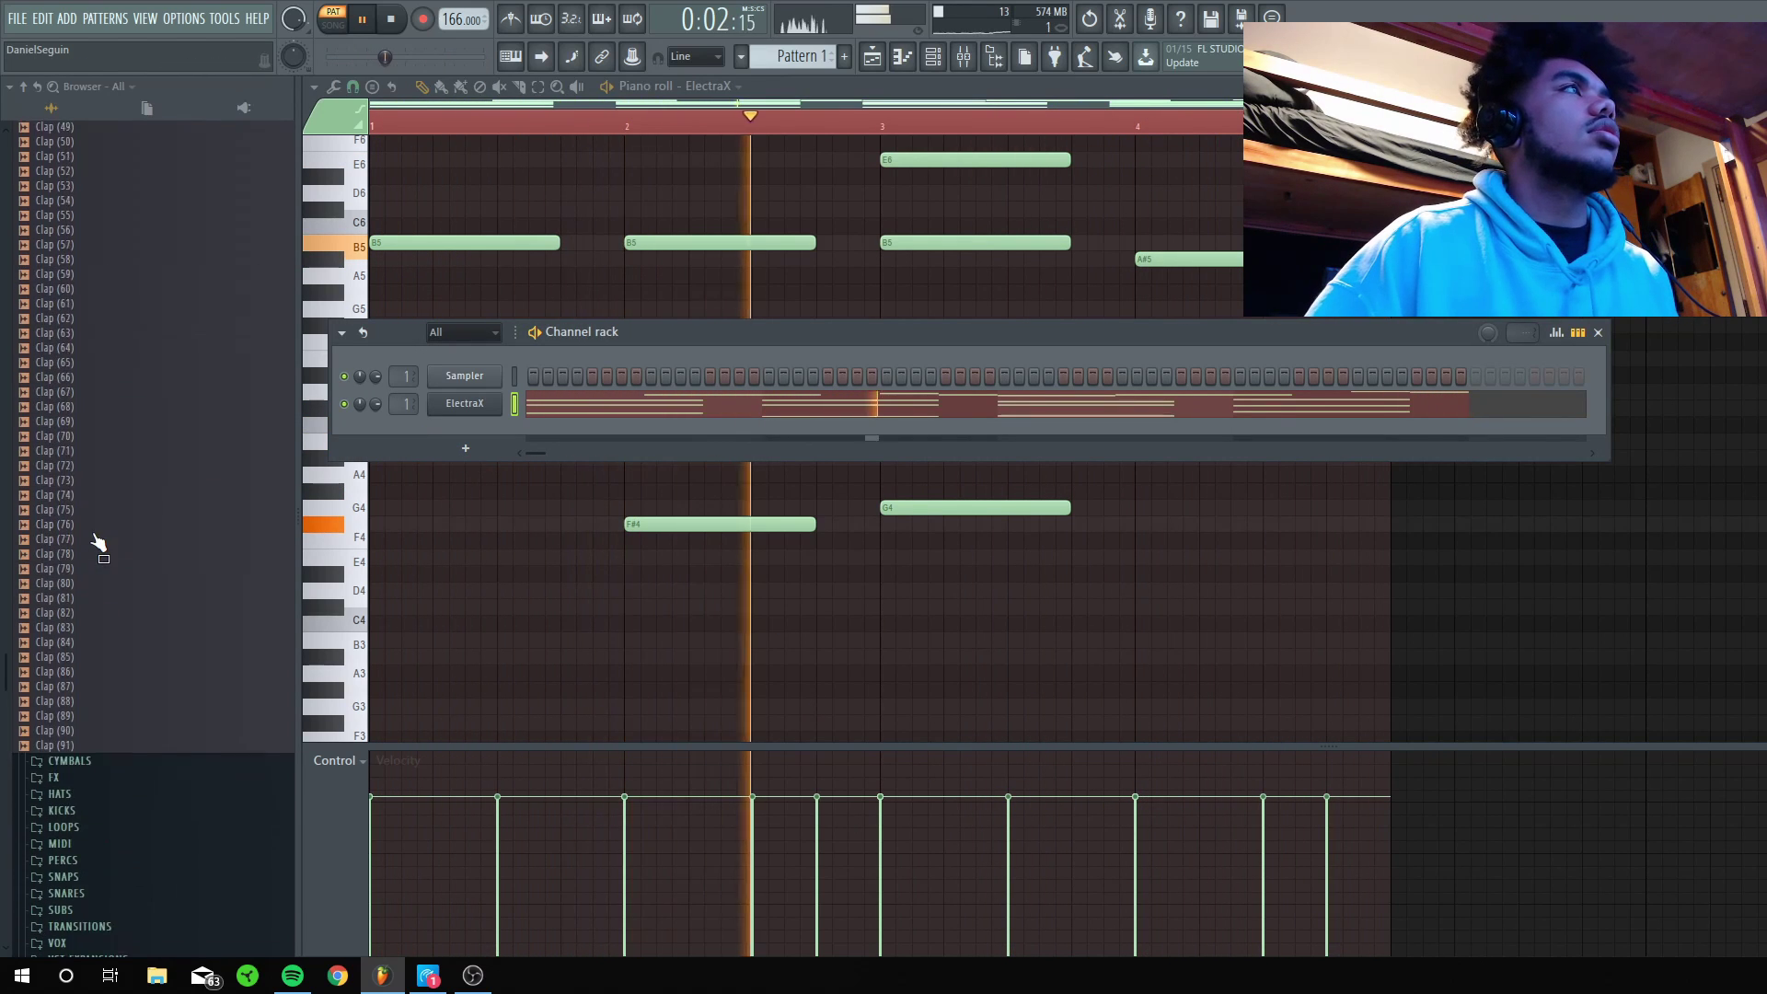
scroll(55, 524, up, 15)
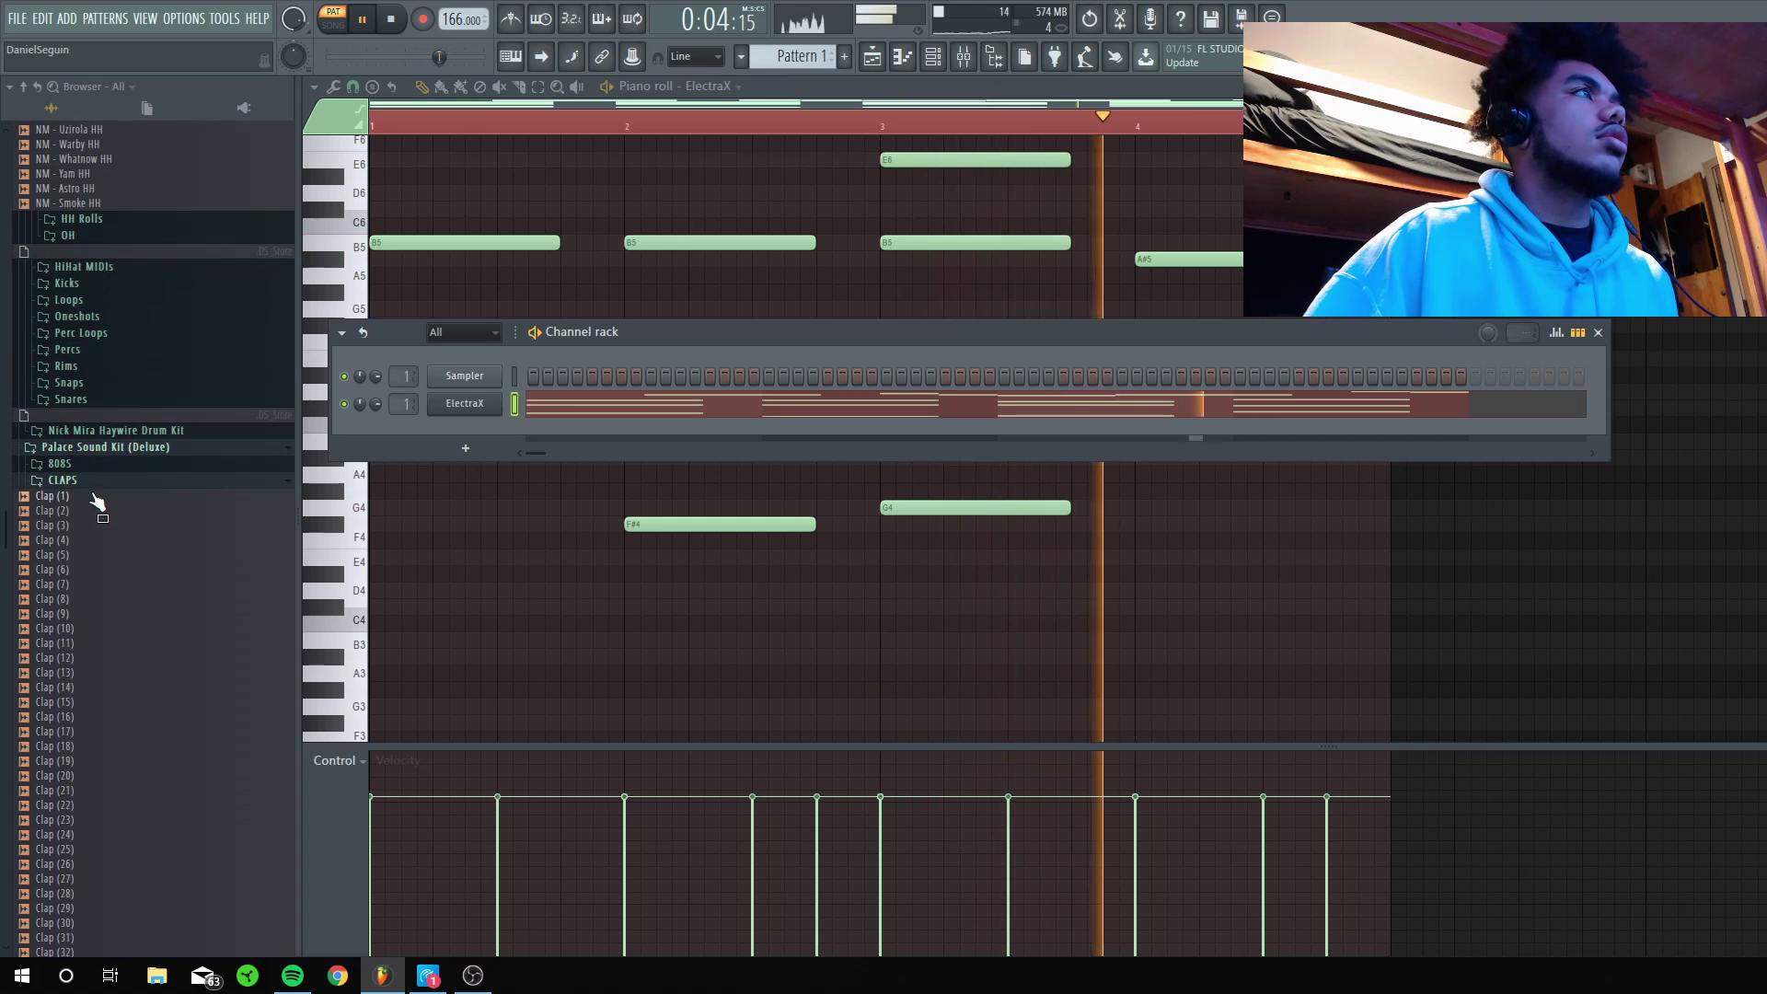
scroll(104, 474, up, 10)
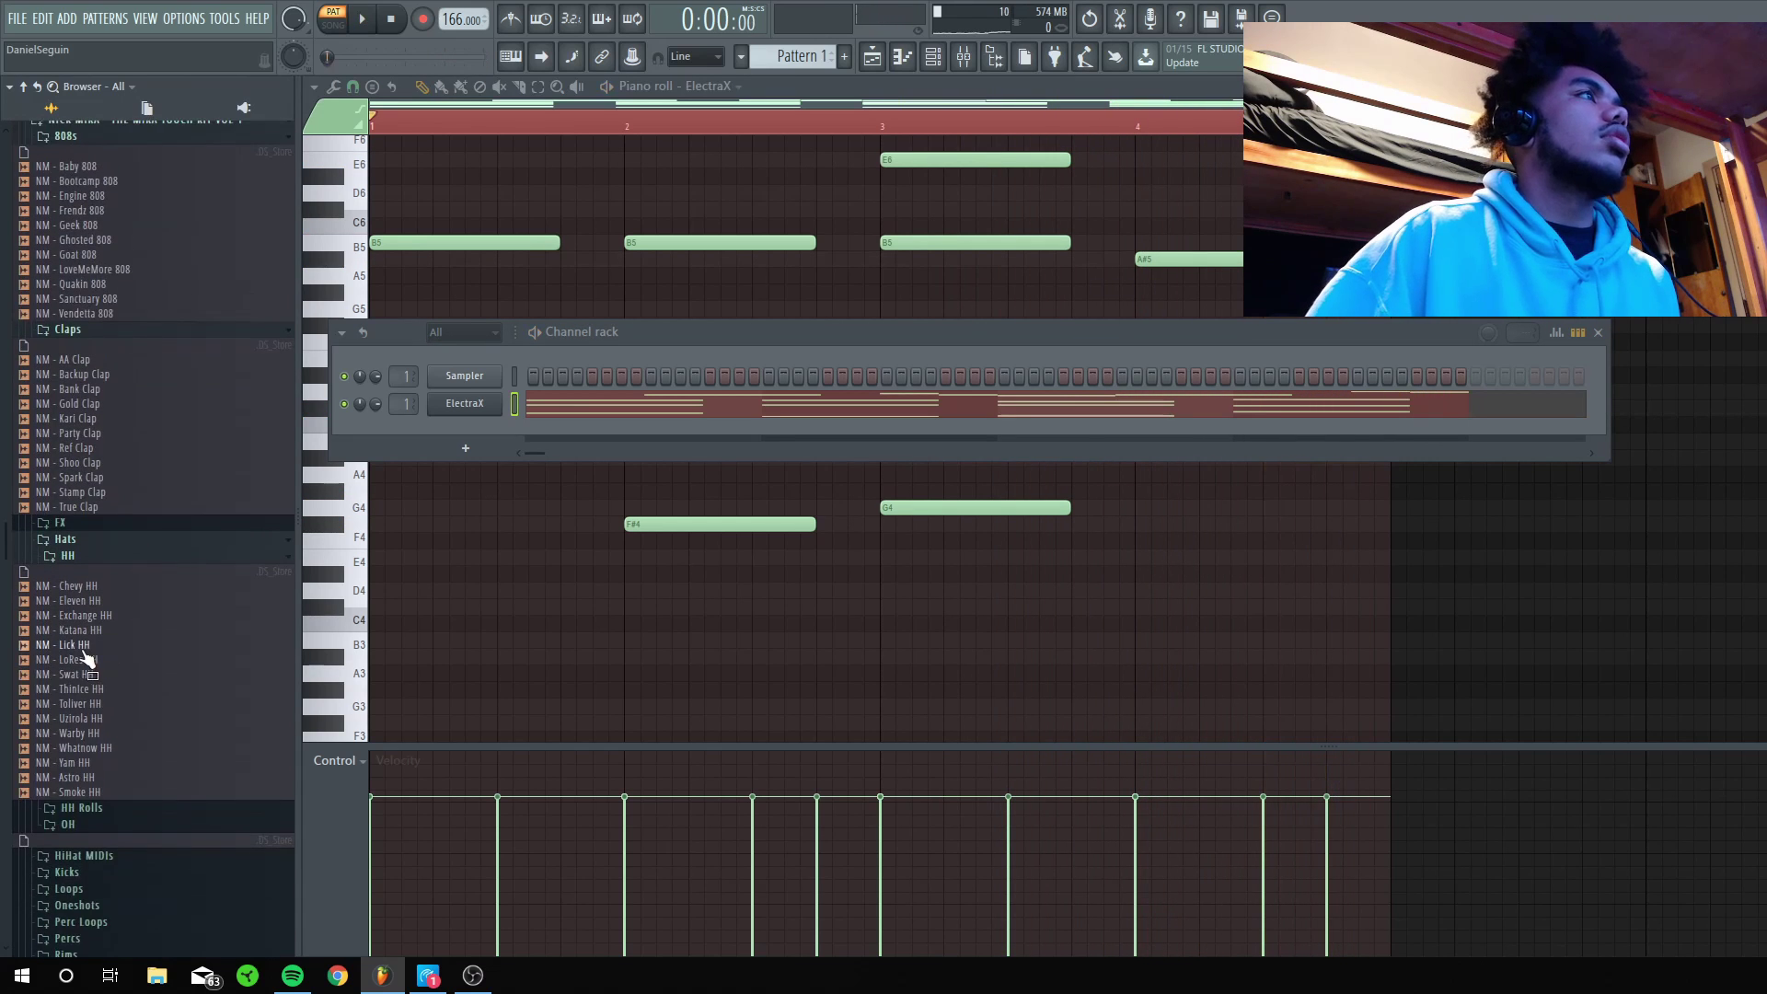
key(space)
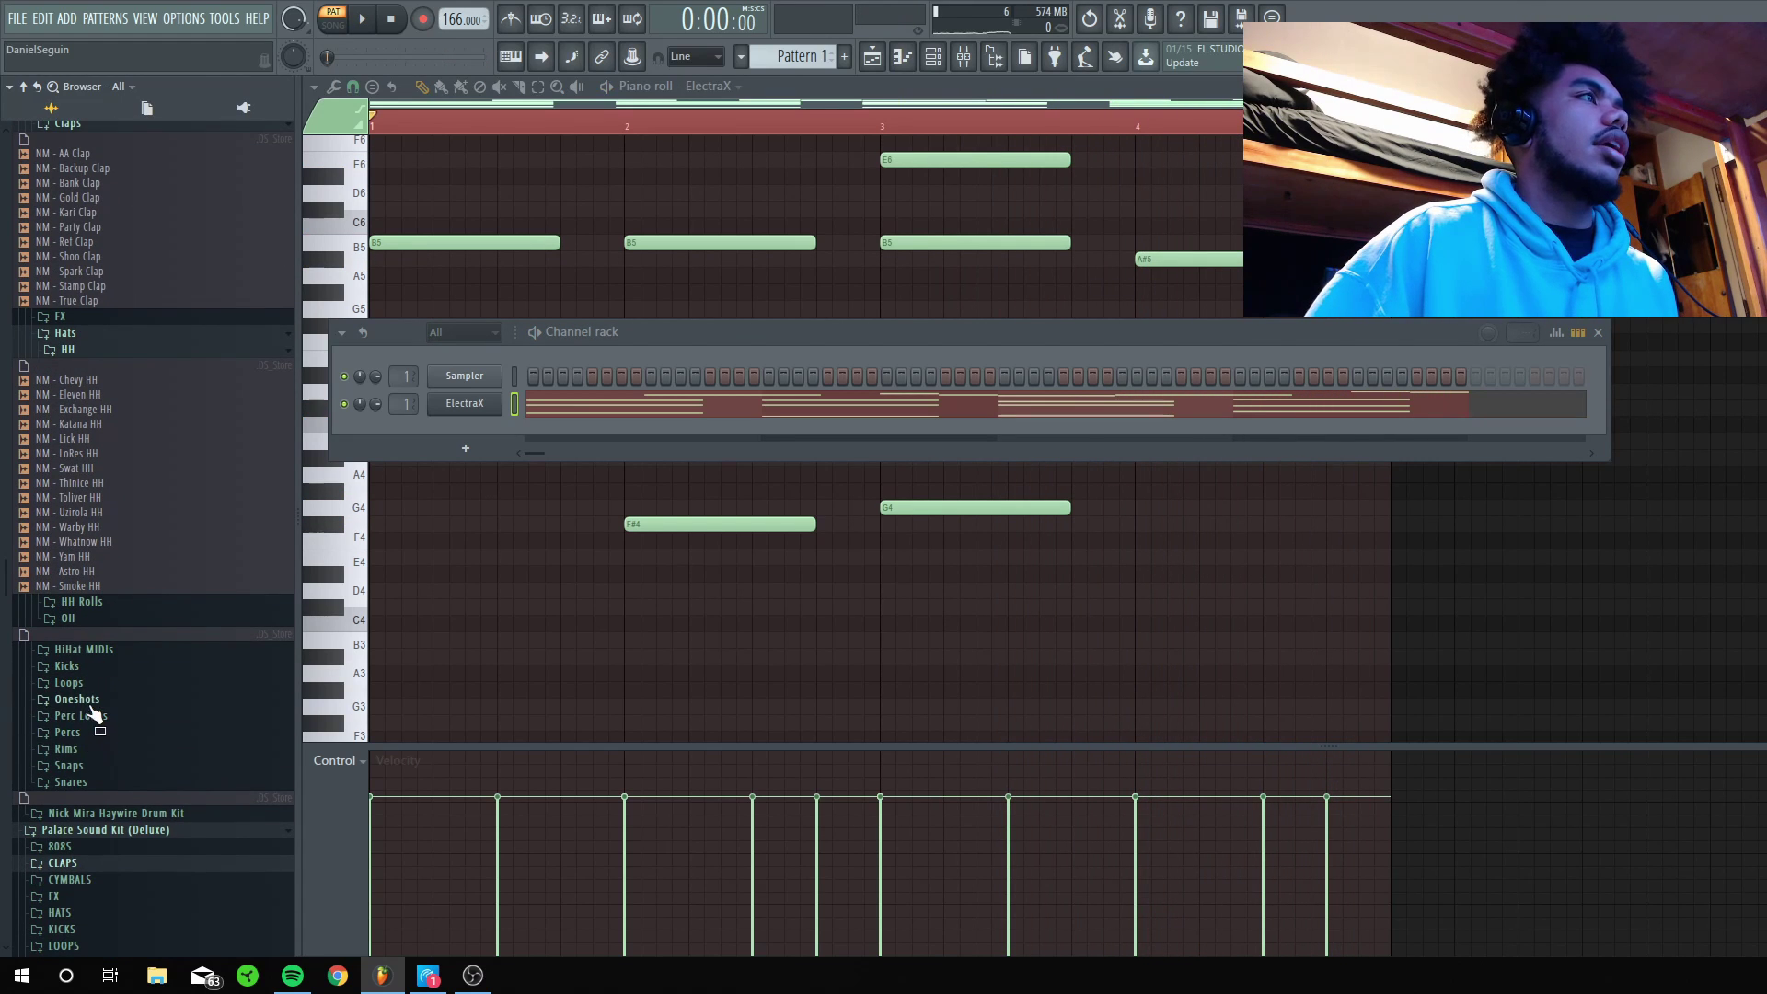
scroll(131, 782, up, 8)
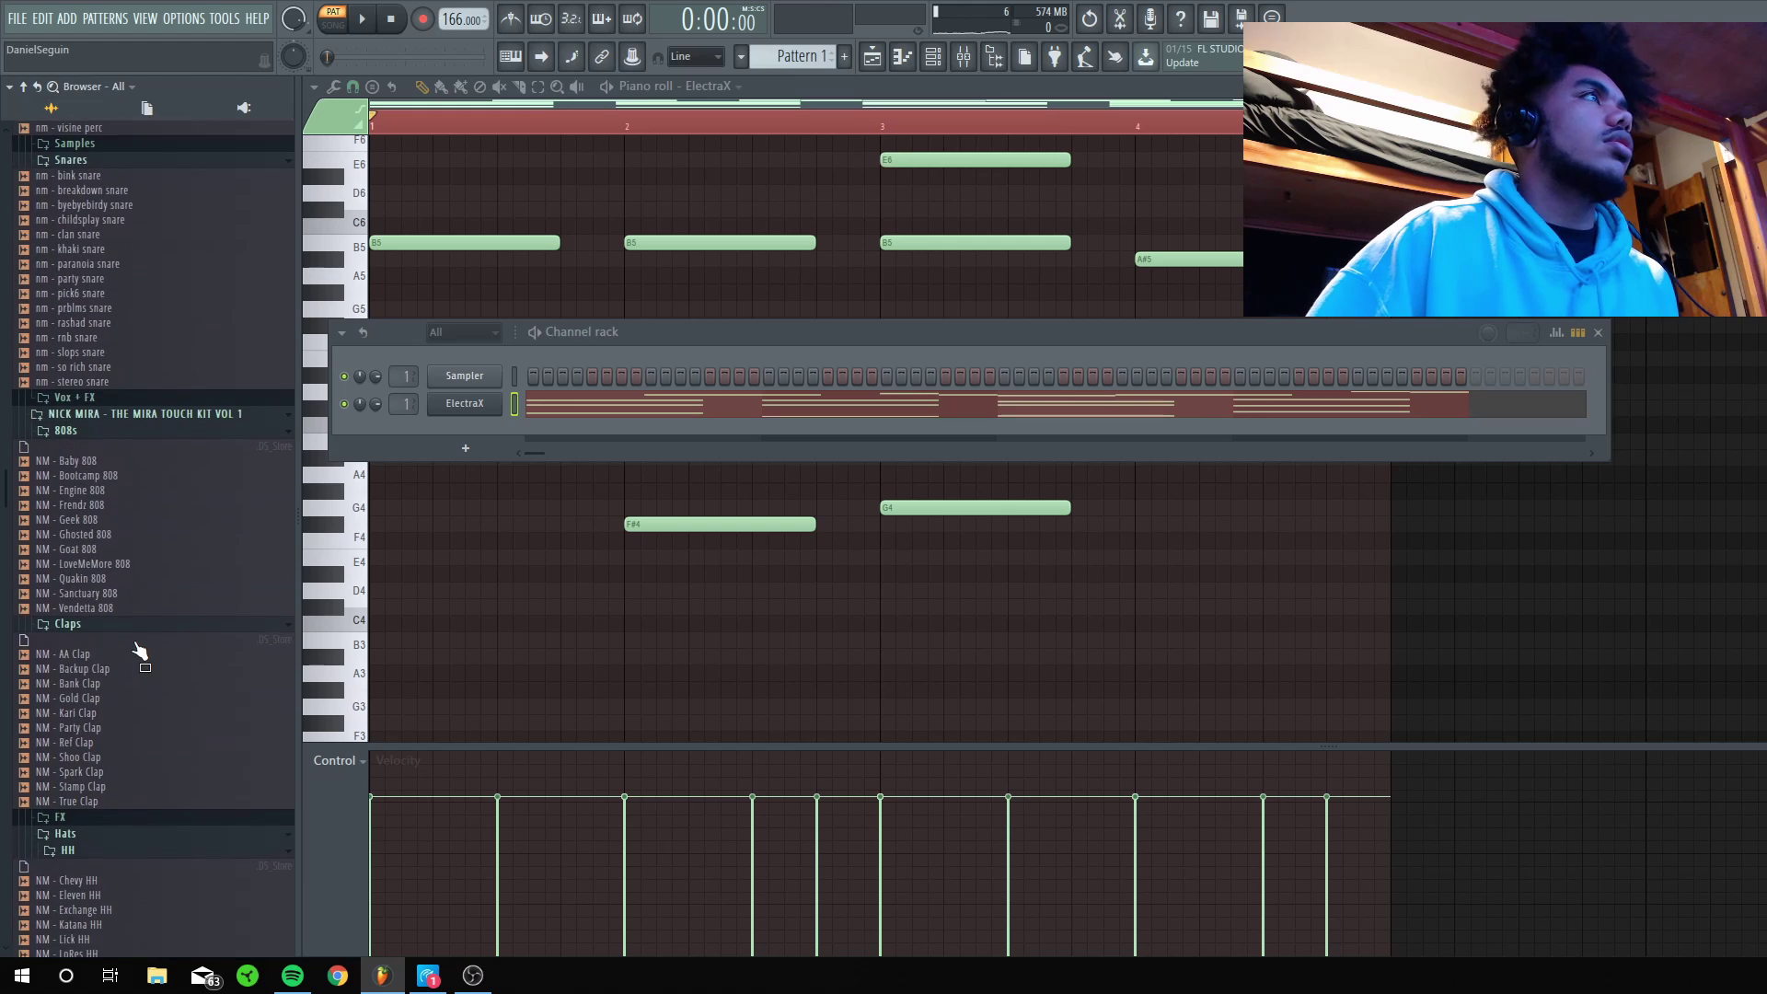
scroll(106, 598, up, 4)
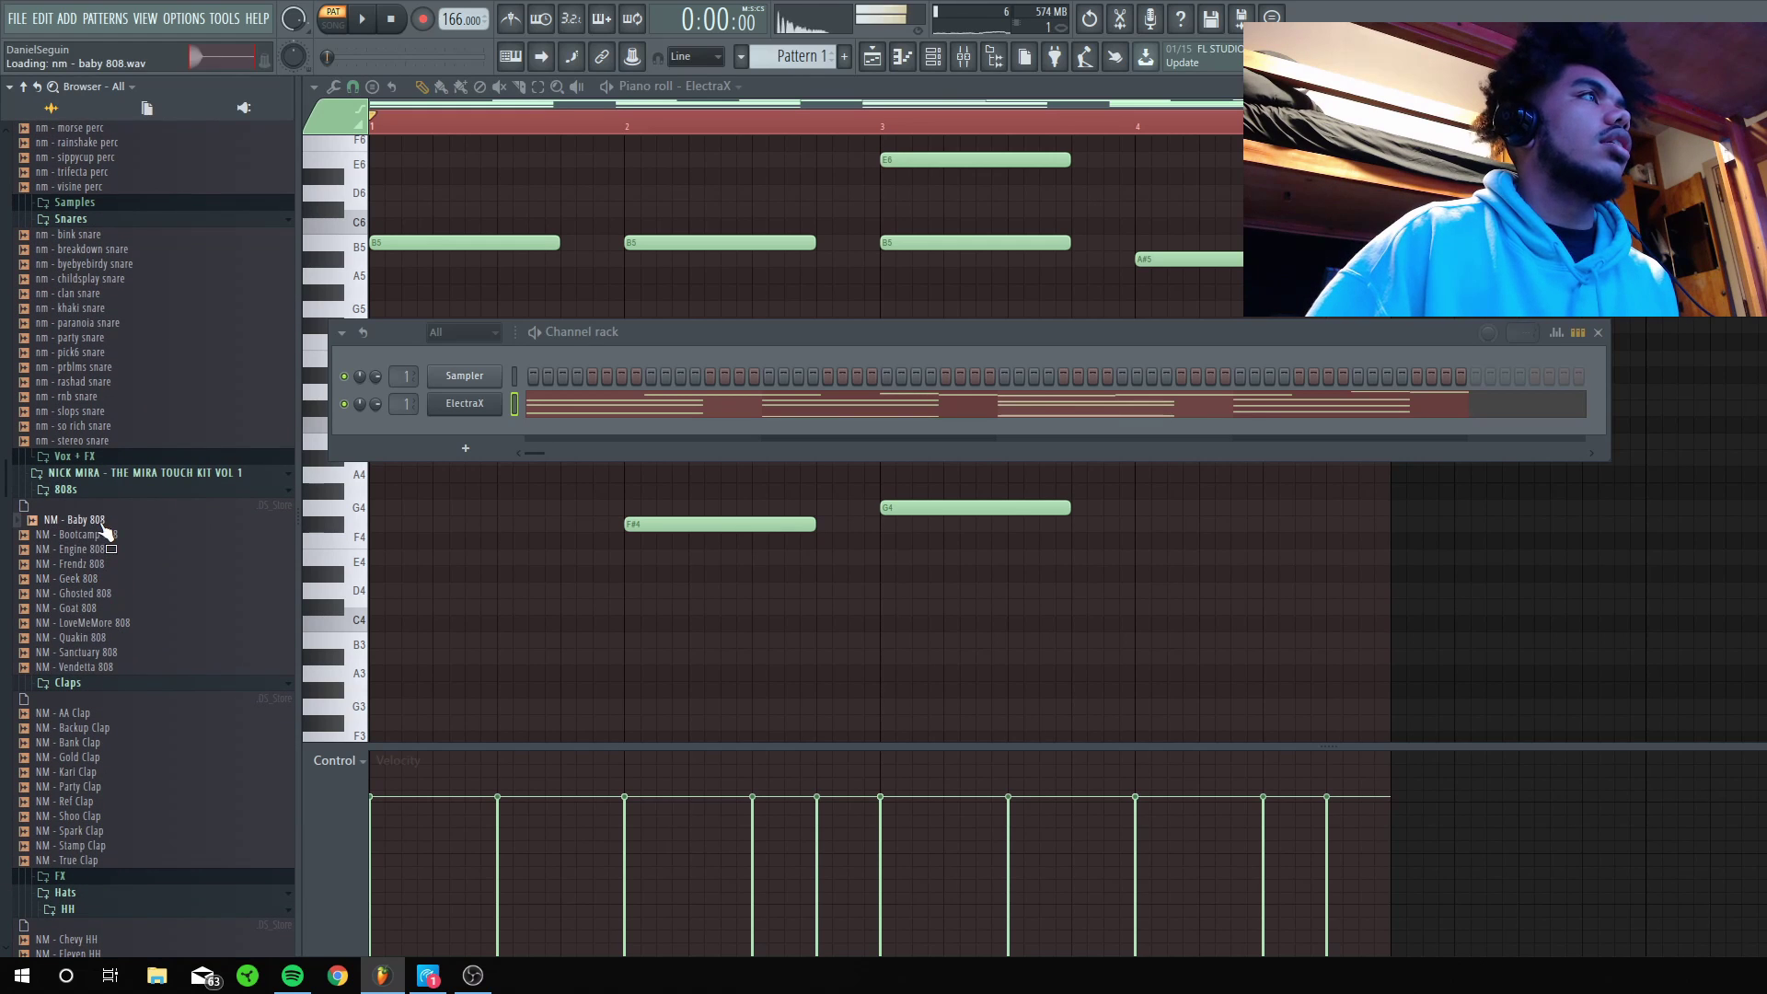
drag(557, 432, 565, 460)
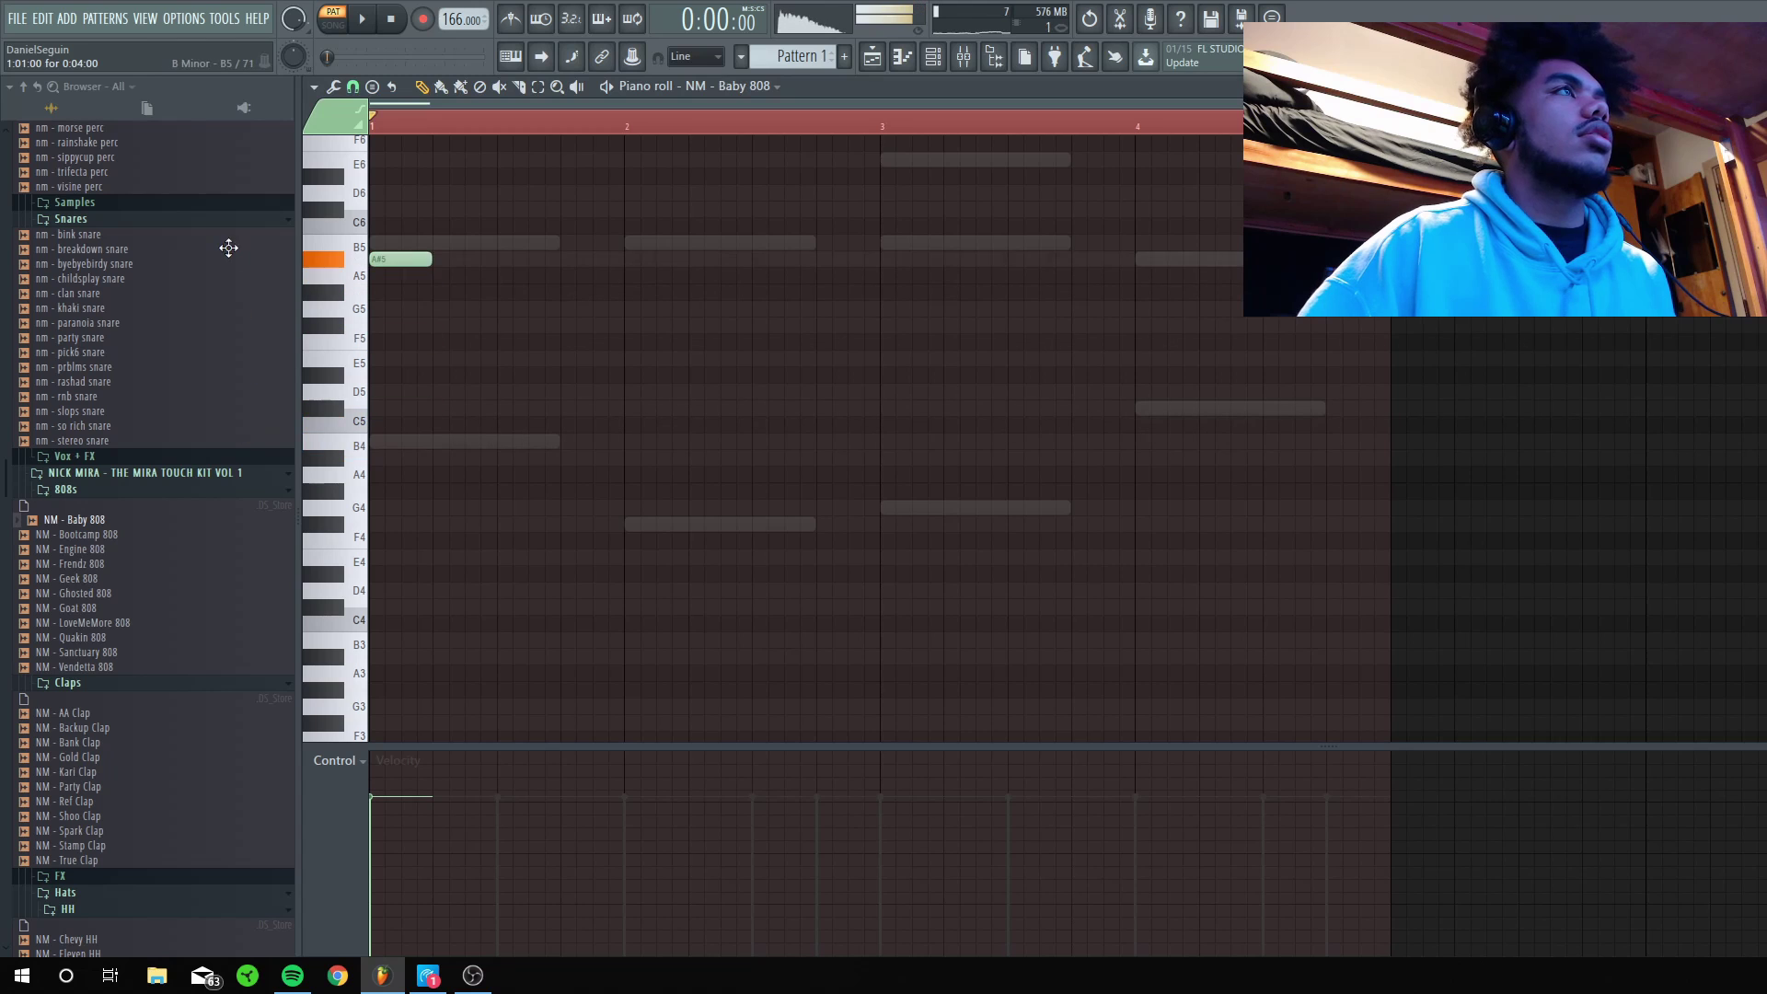
Extend the 808 line with an F#5 note ending bar 1 and two D6 notes in bar 2, checking by playback.
scroll(525, 299, up, 4)
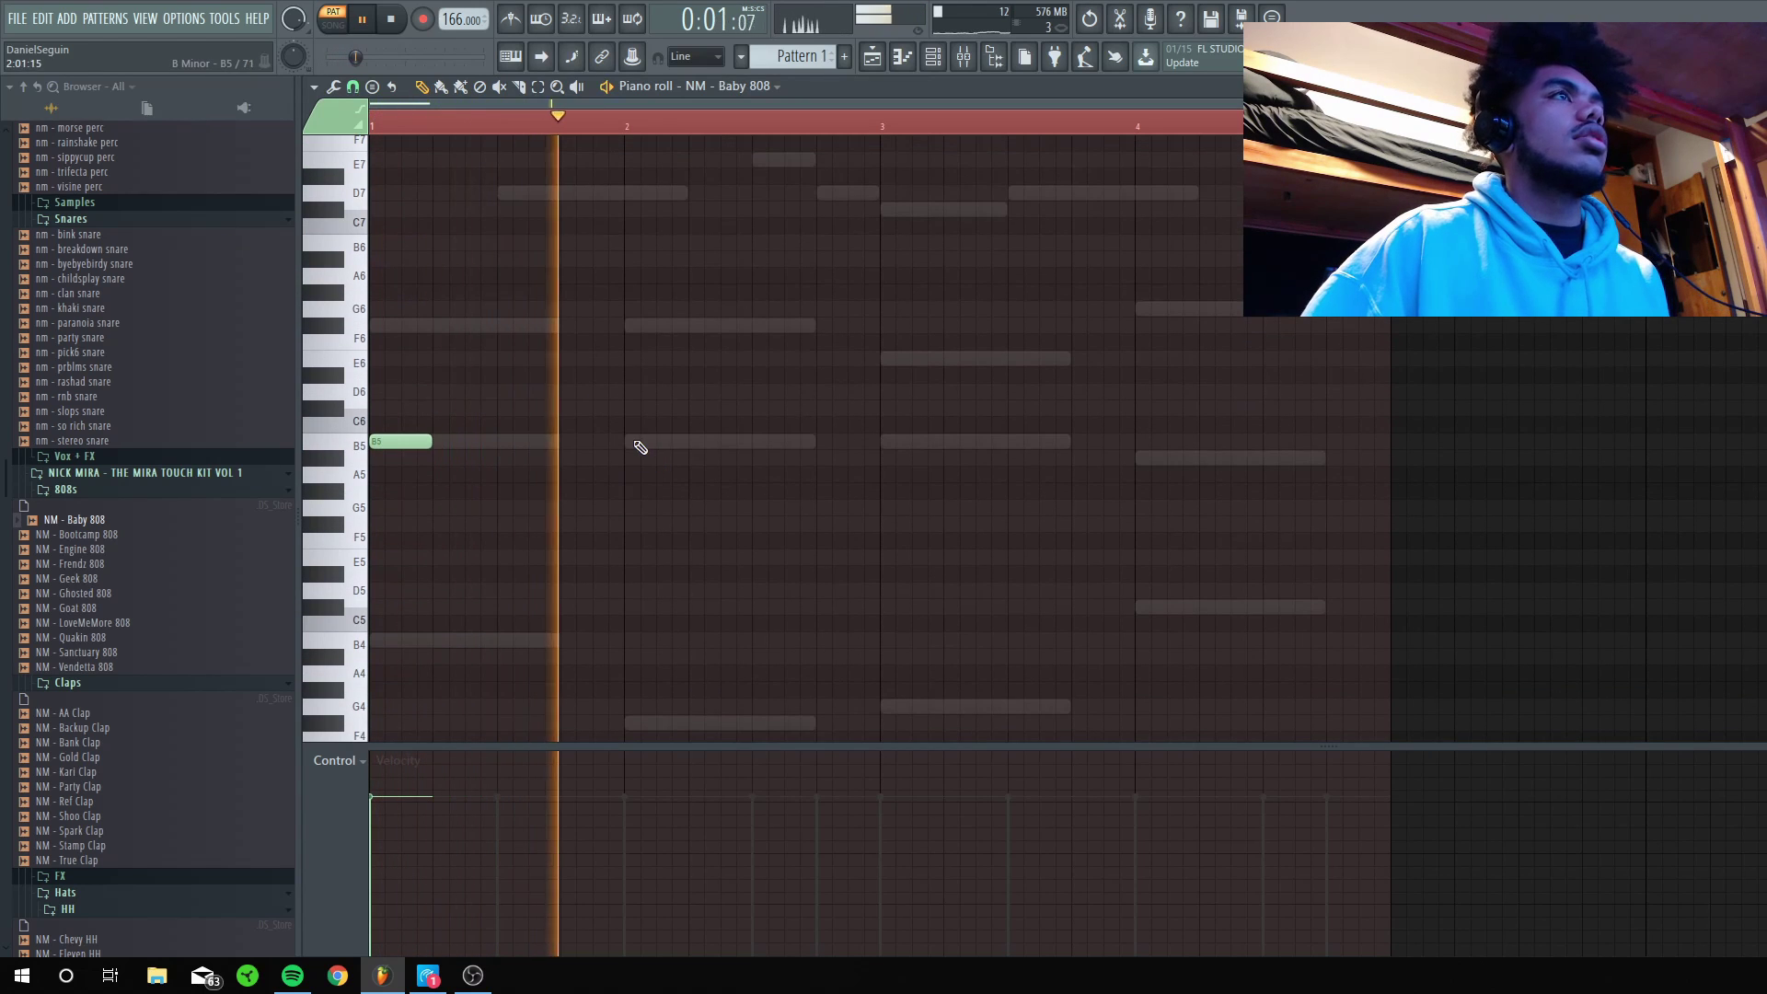
mouse_move(635, 443)
mouse_down()
mouse_move(651, 440)
mouse_move(587, 443)
mouse_up()
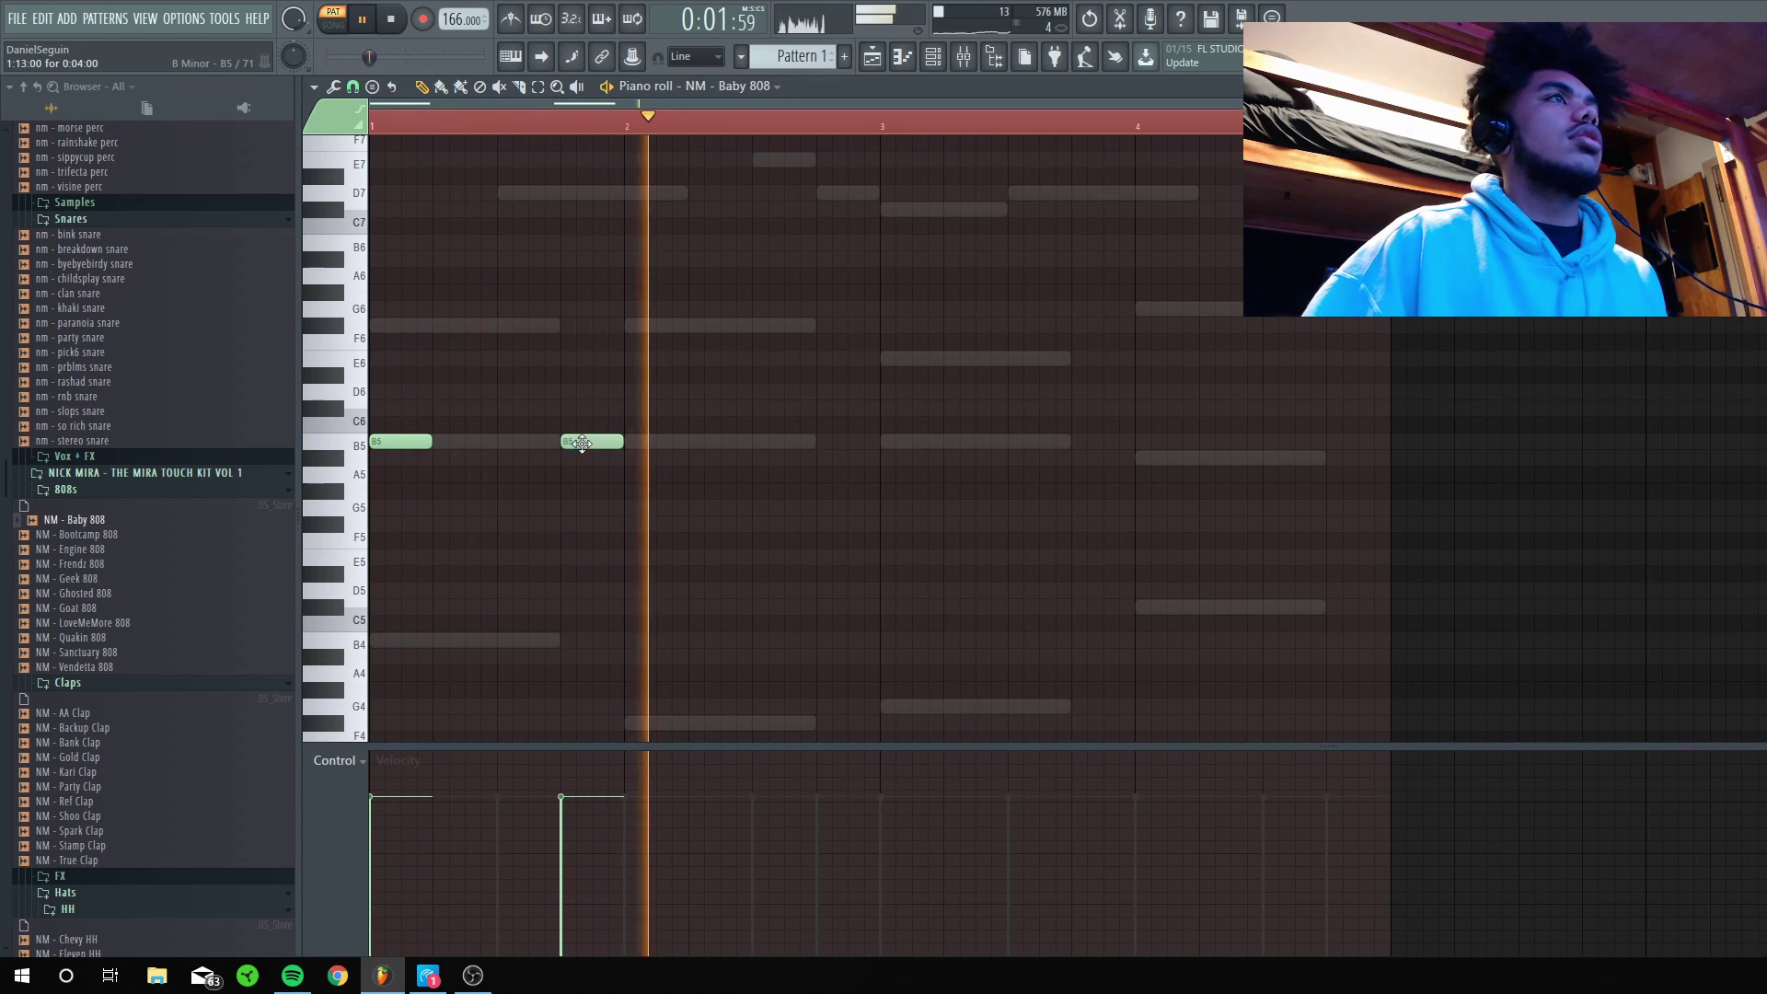
key(space)
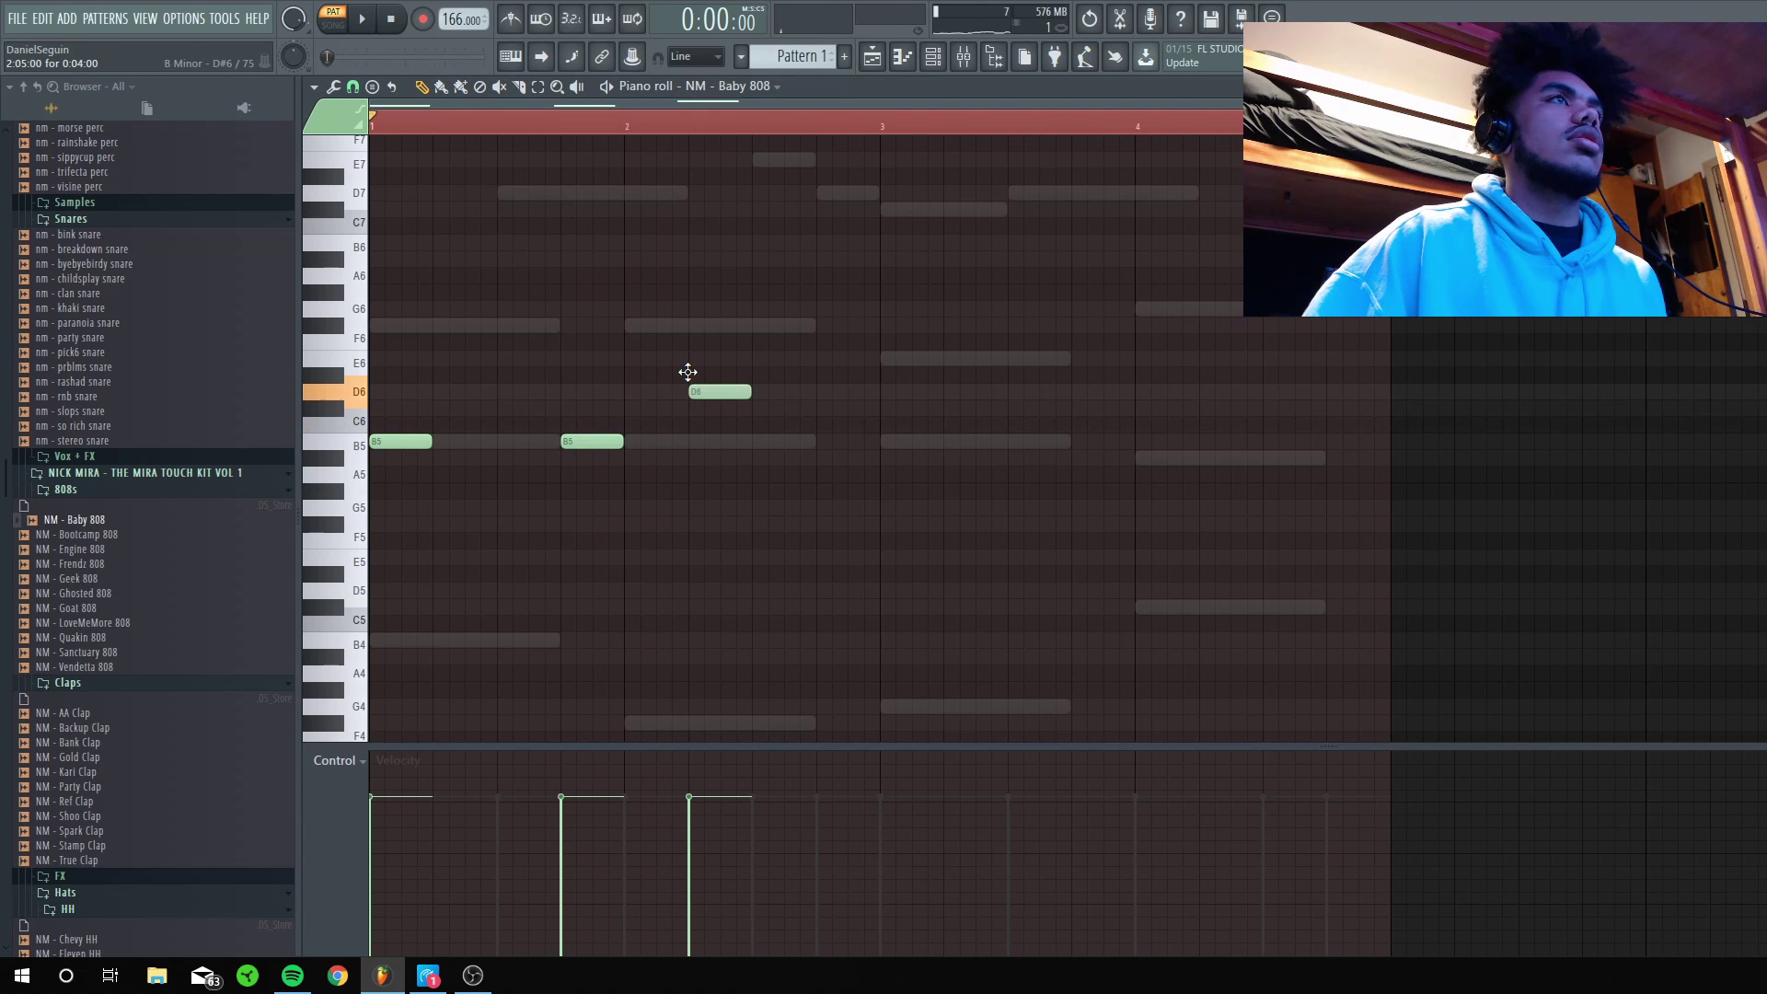
key(space)
click(808, 391)
key(space)
key(space)
drag(600, 442, 600, 513)
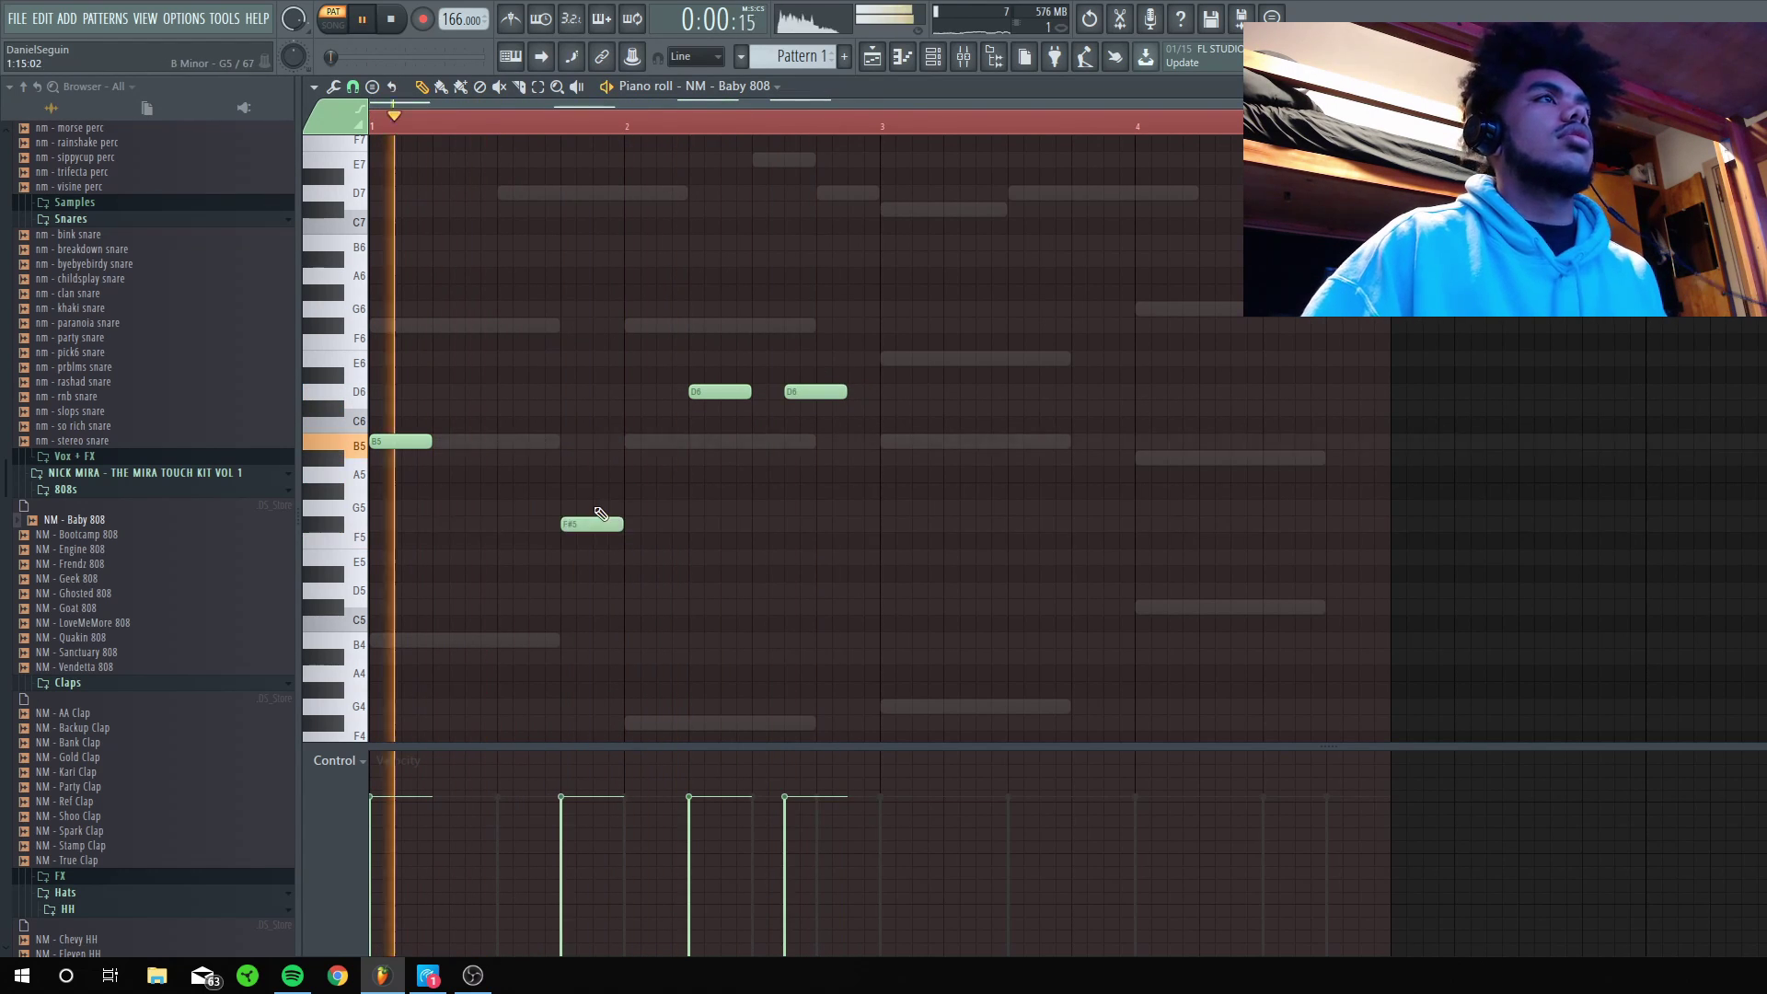
Complete the 808 line with three E5 notes in bar 3 and two G5 notes in bar 4, and repeat it from bar 5.
key(space)
click(885, 359)
click(981, 359)
key(space)
key(space)
click(1077, 337)
ctrl+drag(1163, 361, 877, 322)
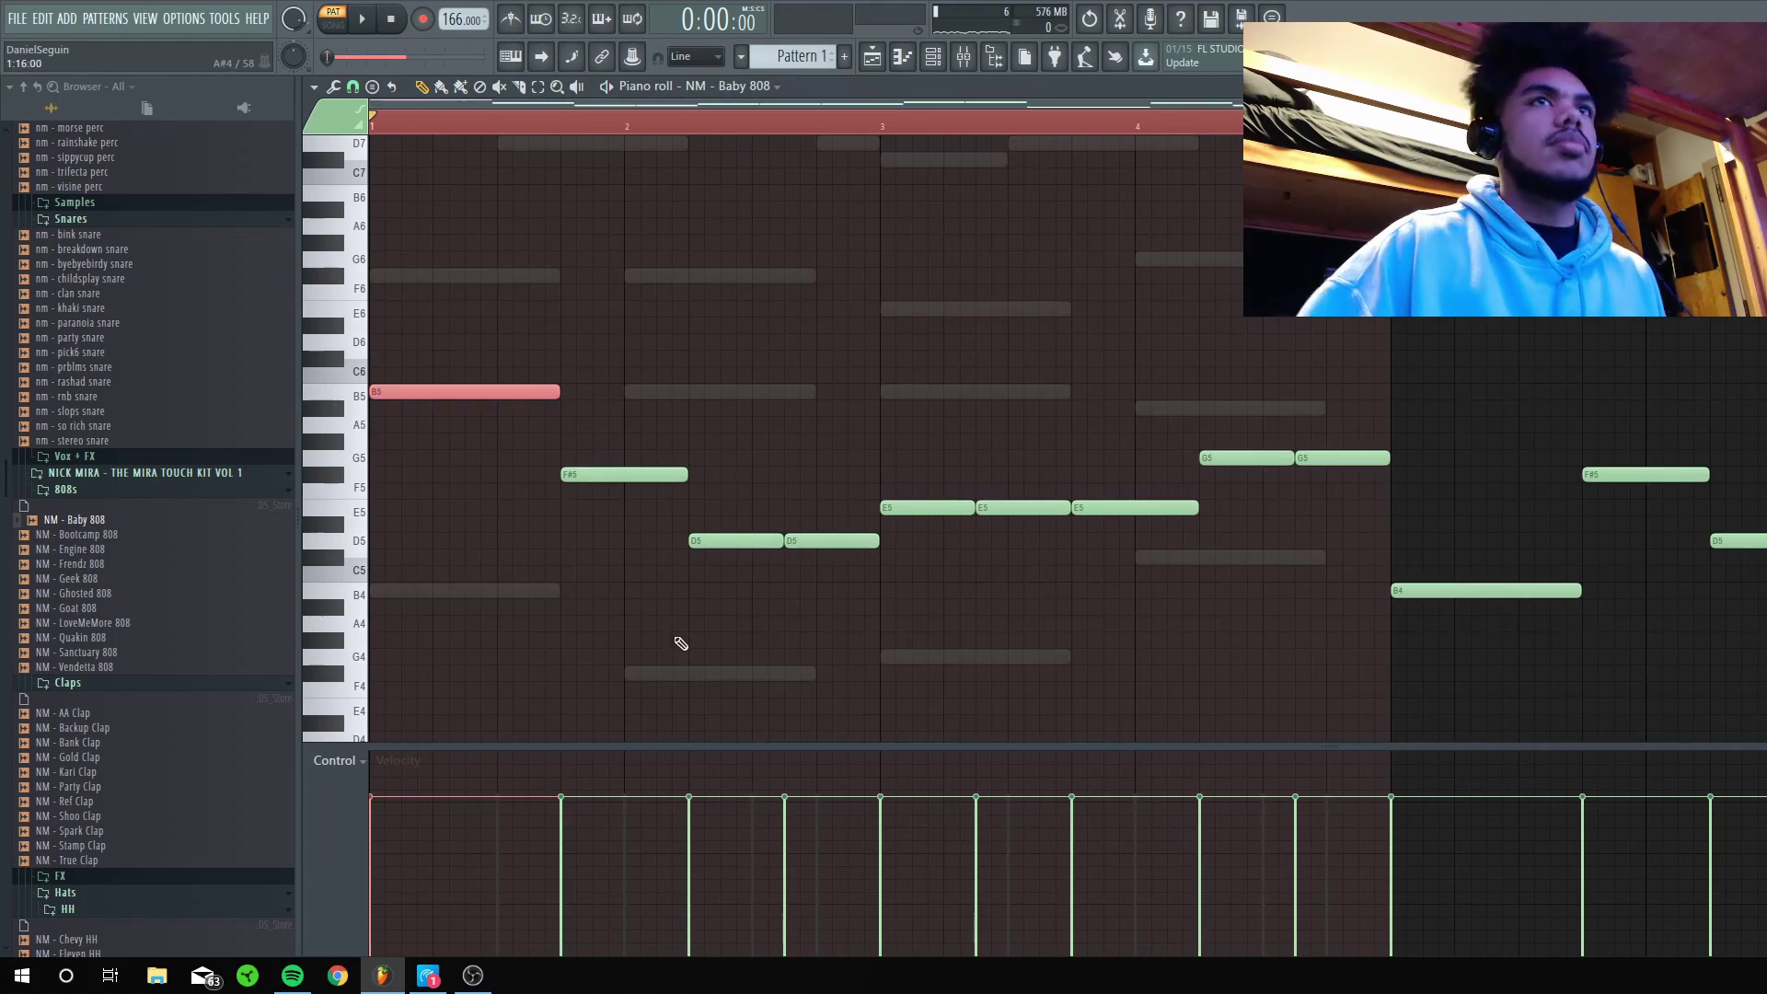
Duplicate the ElectraX notes of bars 1 to 4 into bars 5 to 8.
key(F6)
click(513, 413)
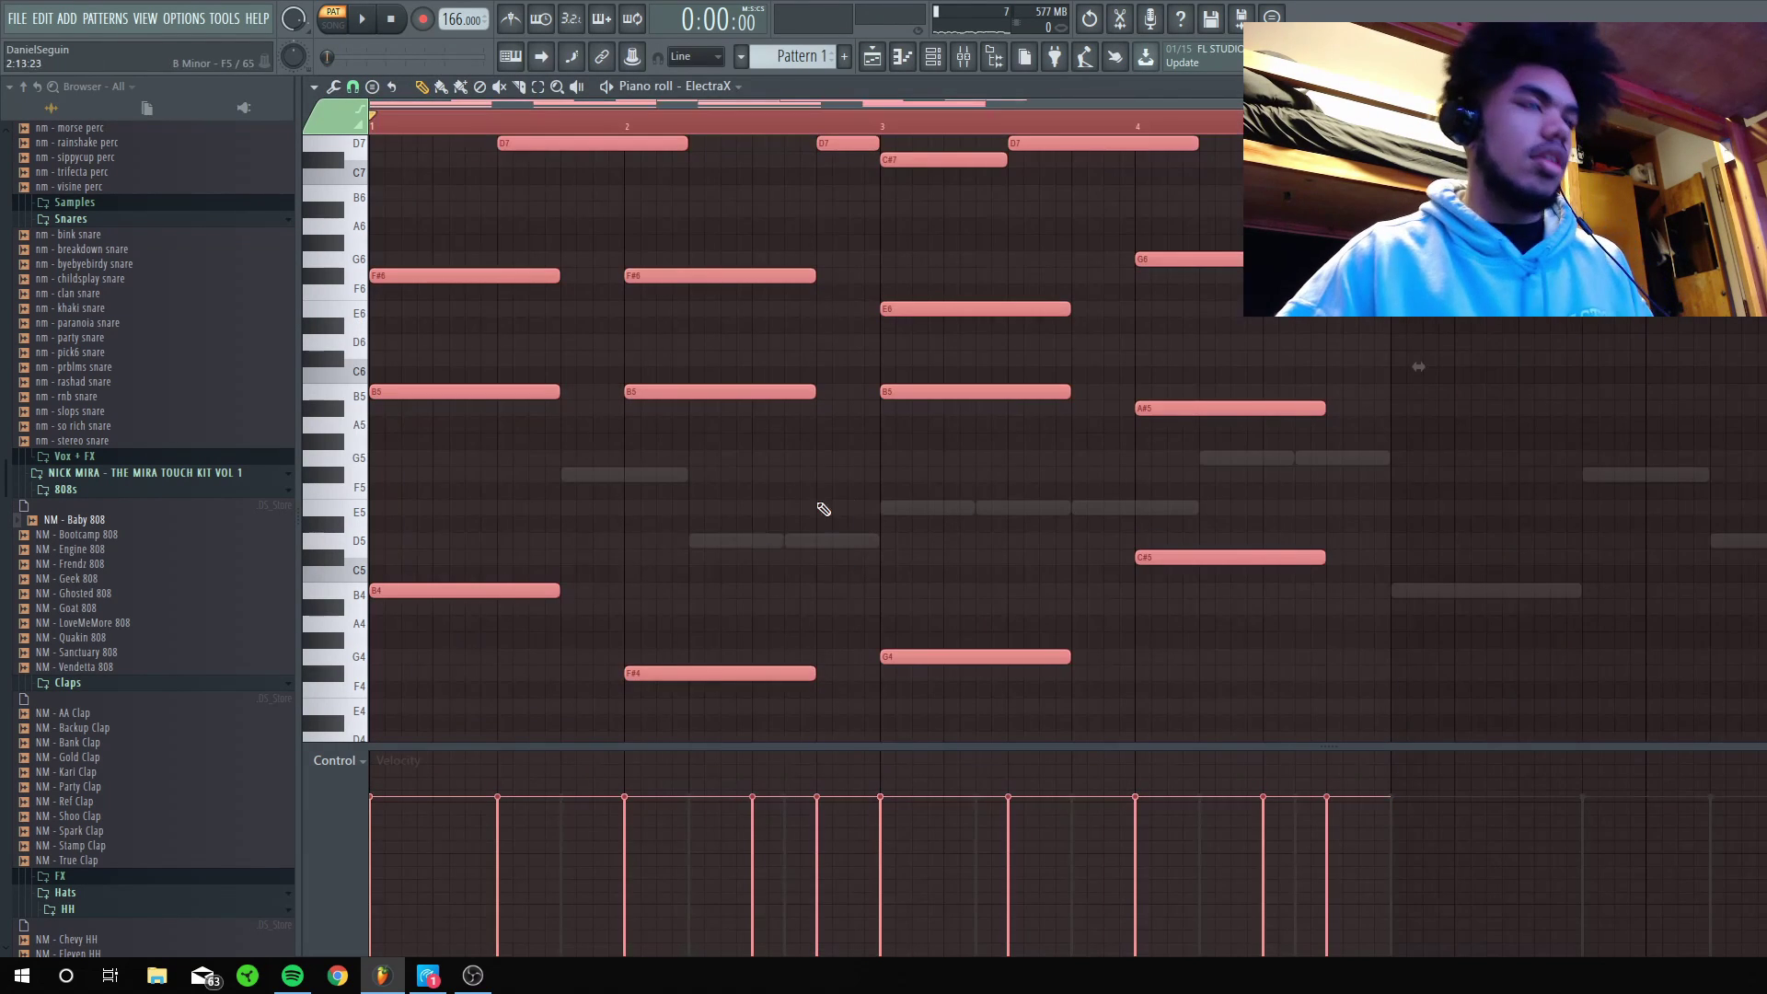
drag(480, 597, 1579, 596)
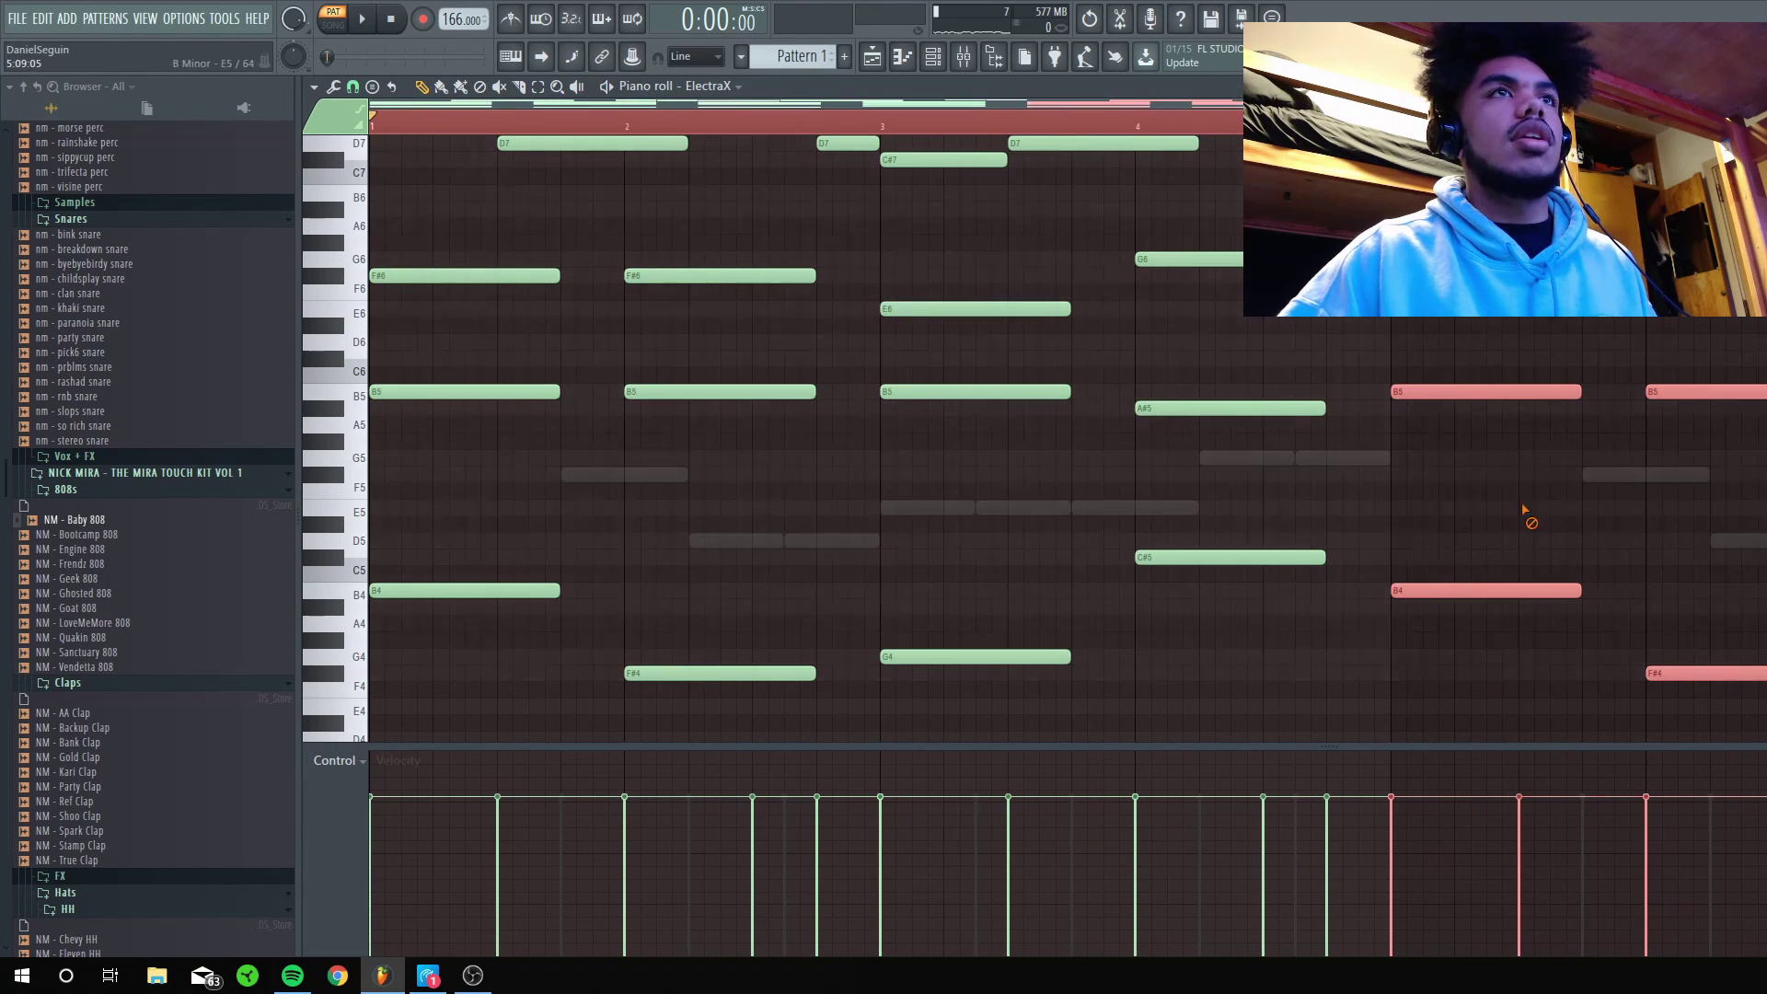
Play back the eight-bar pattern and select the NM - Baby 808 channel.
key(F6)
key(space)
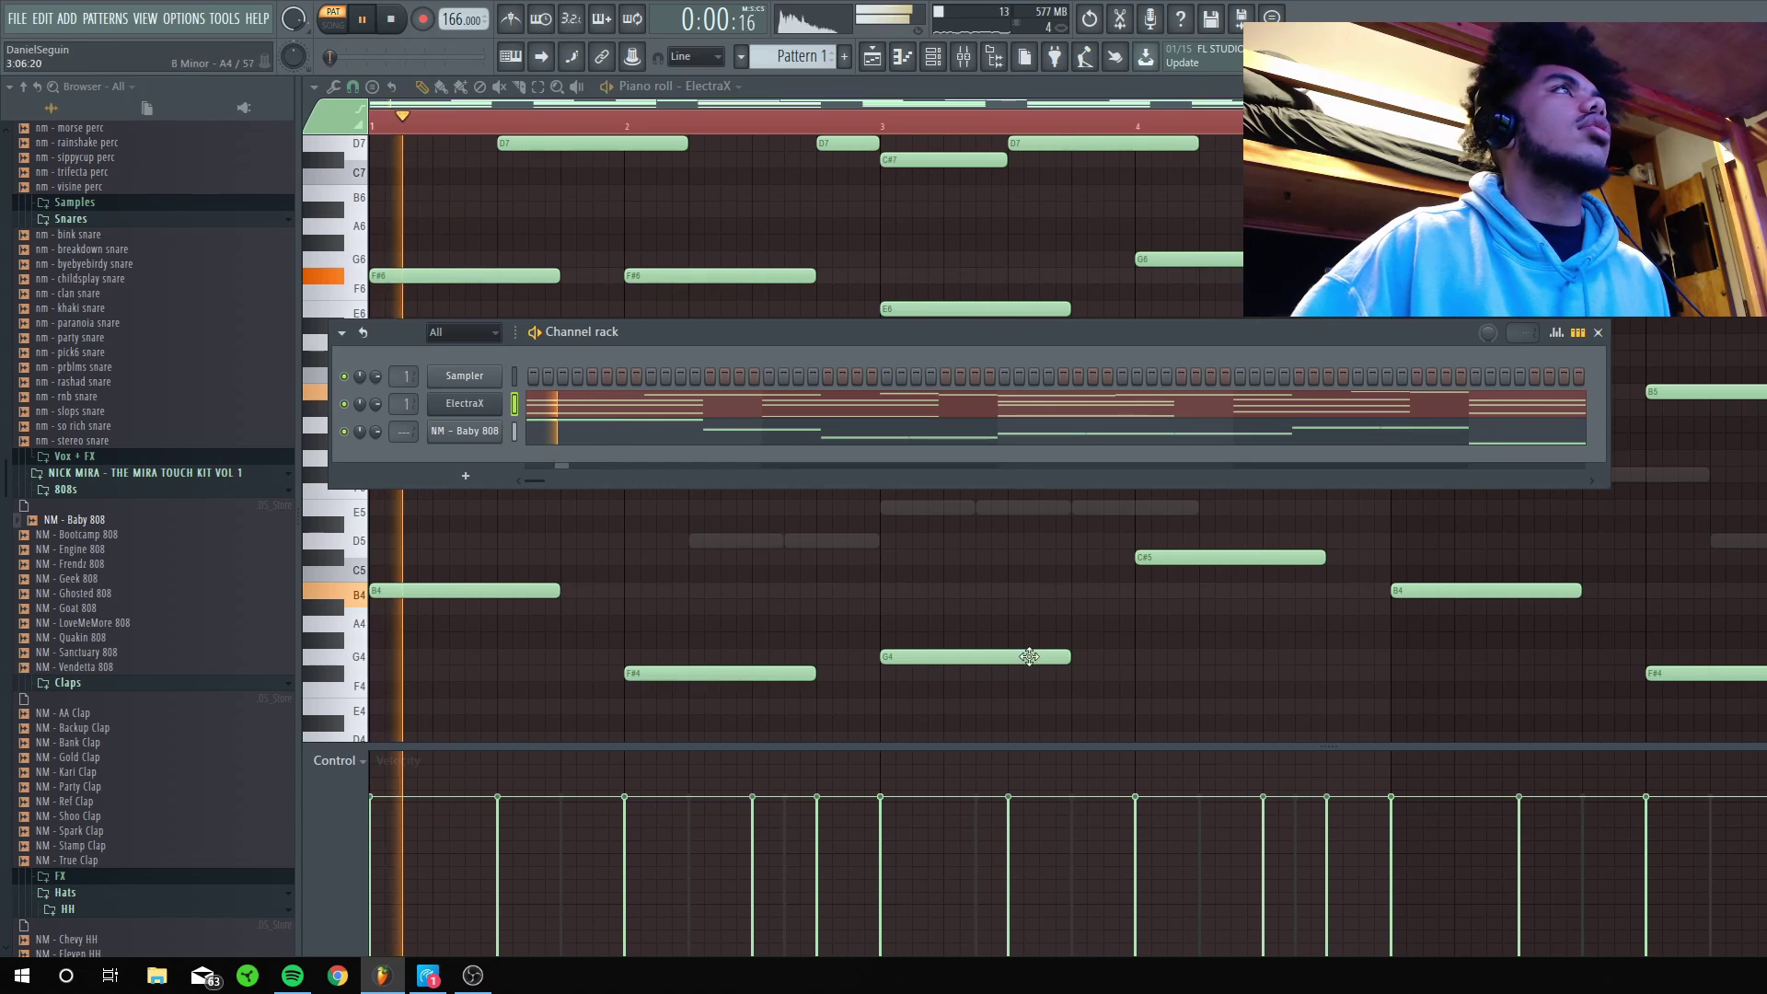
key(F6)
scroll(110, 580, up, 7)
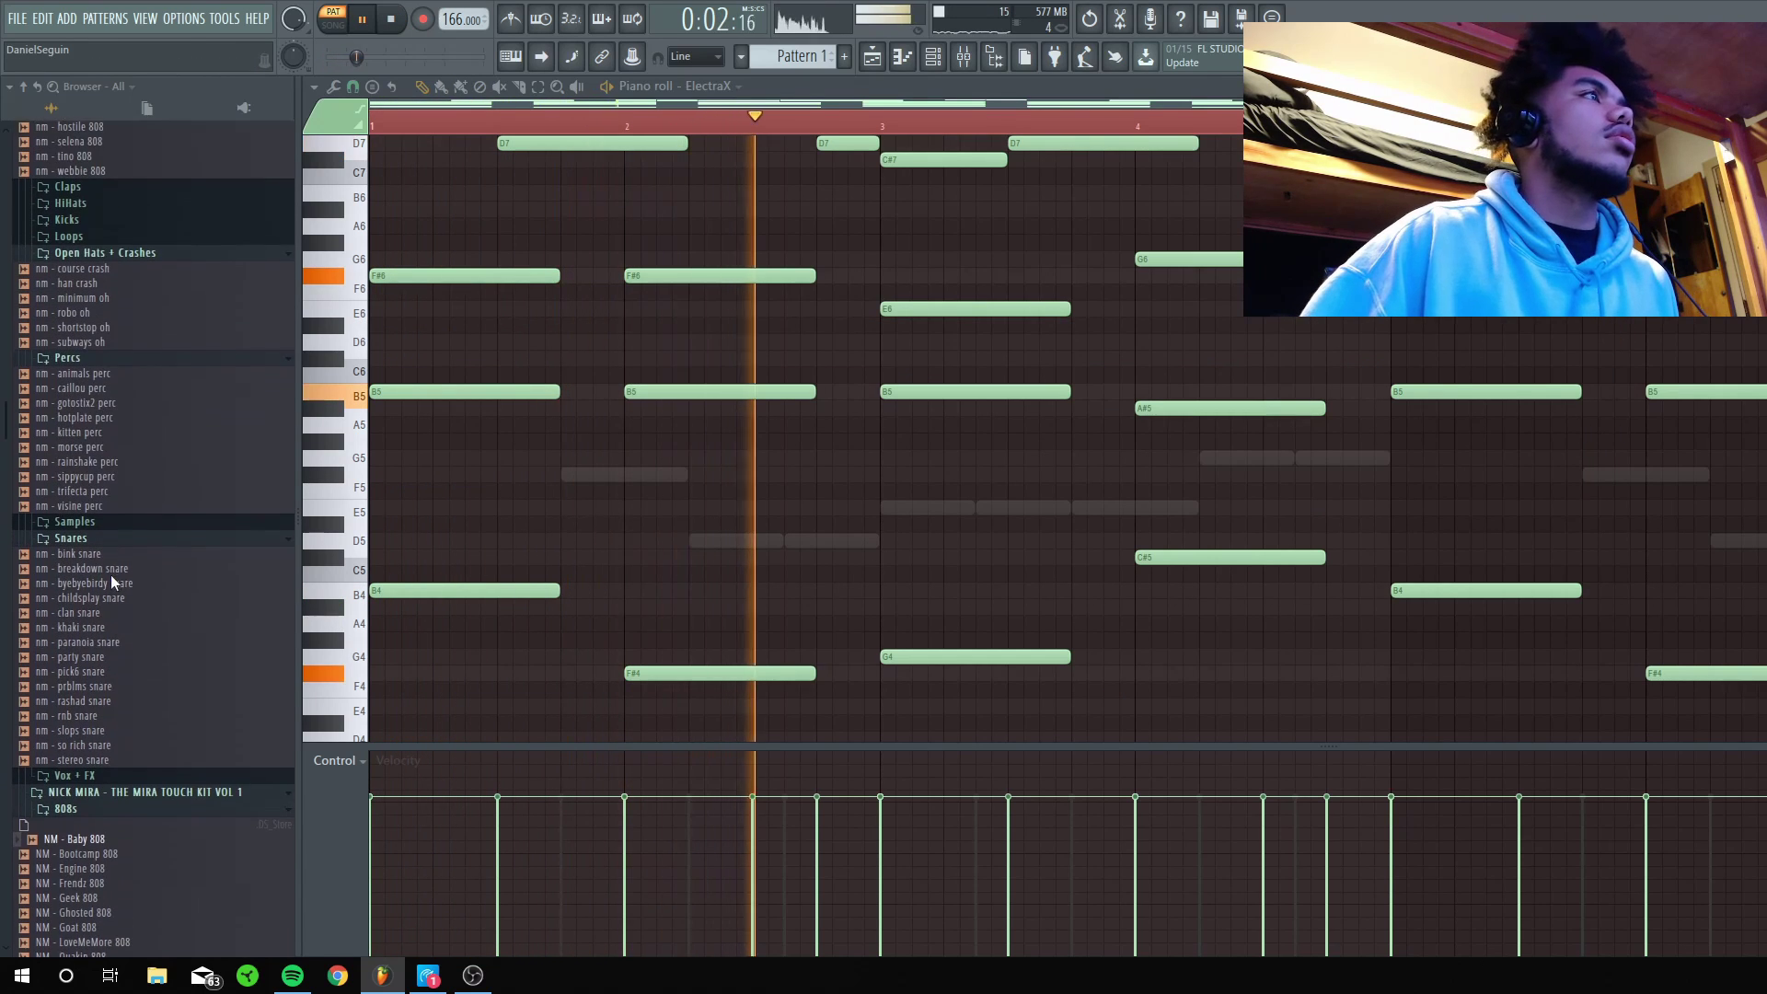
scroll(111, 583, up, 4)
key(F6)
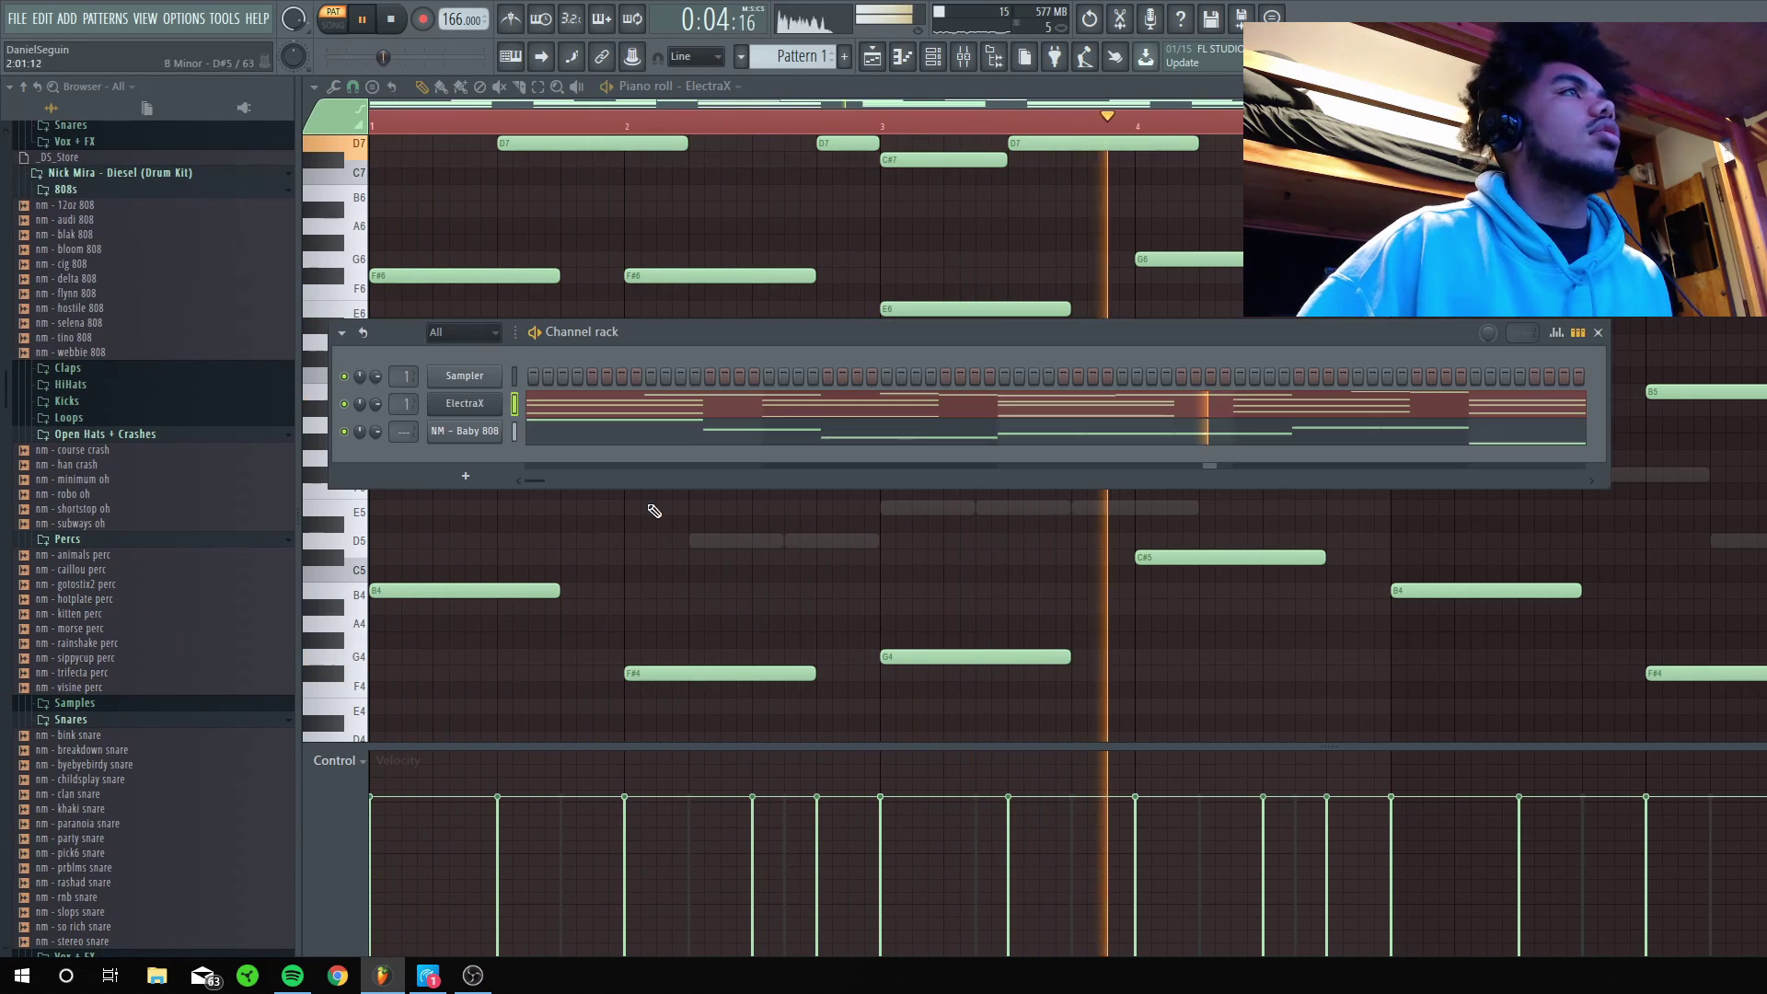
right_click(432, 428)
click(390, 578)
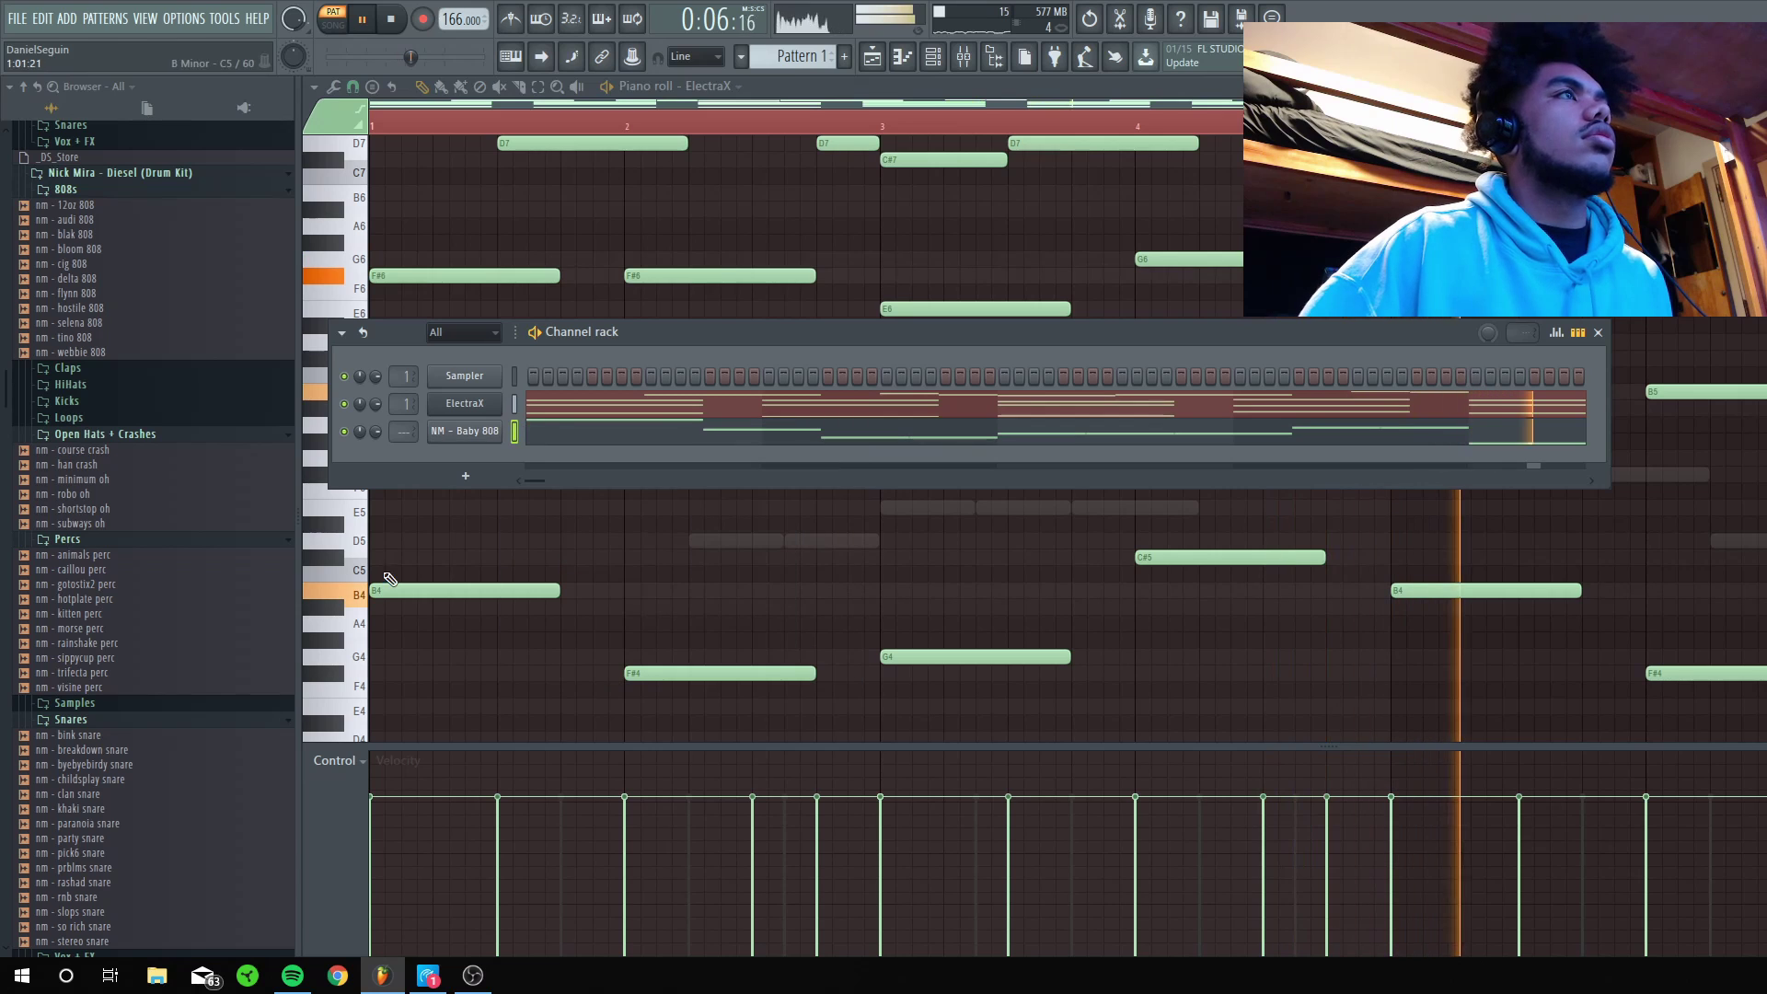
Add the NM - Stella Kick sample from the Nick Mira - Contra Kicks folder as a new channel.
scroll(196, 565, up, 1)
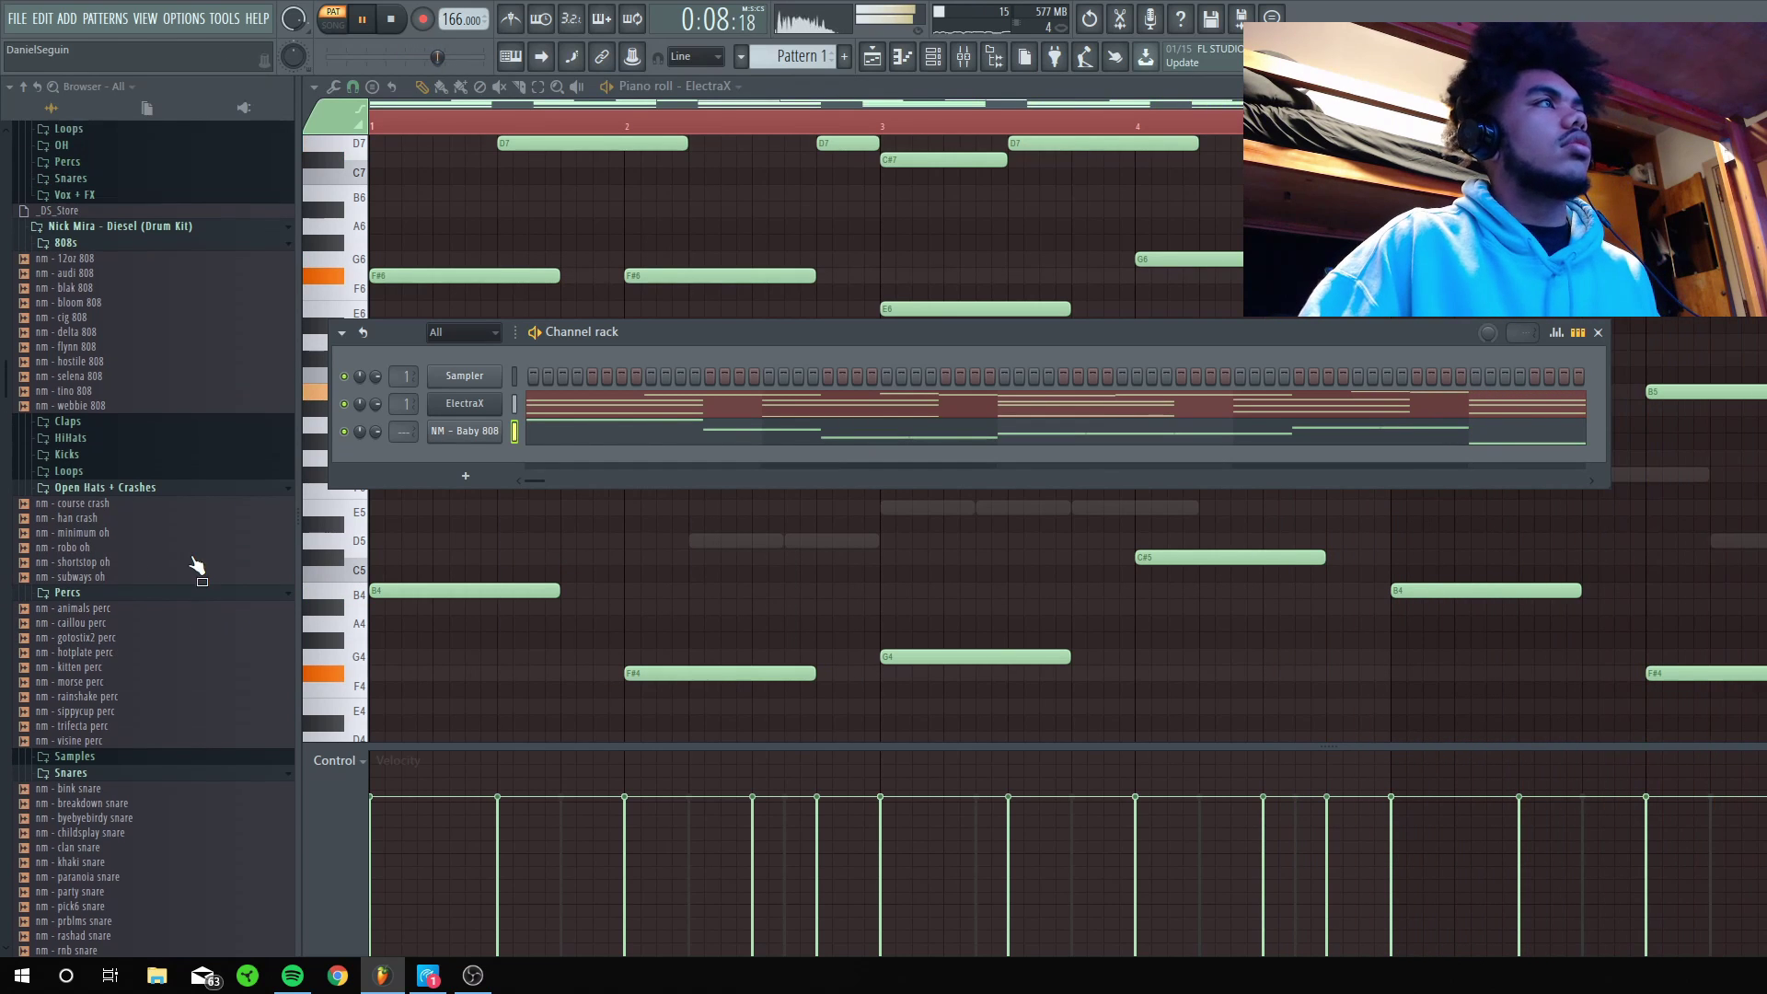
scroll(92, 497, up, 7)
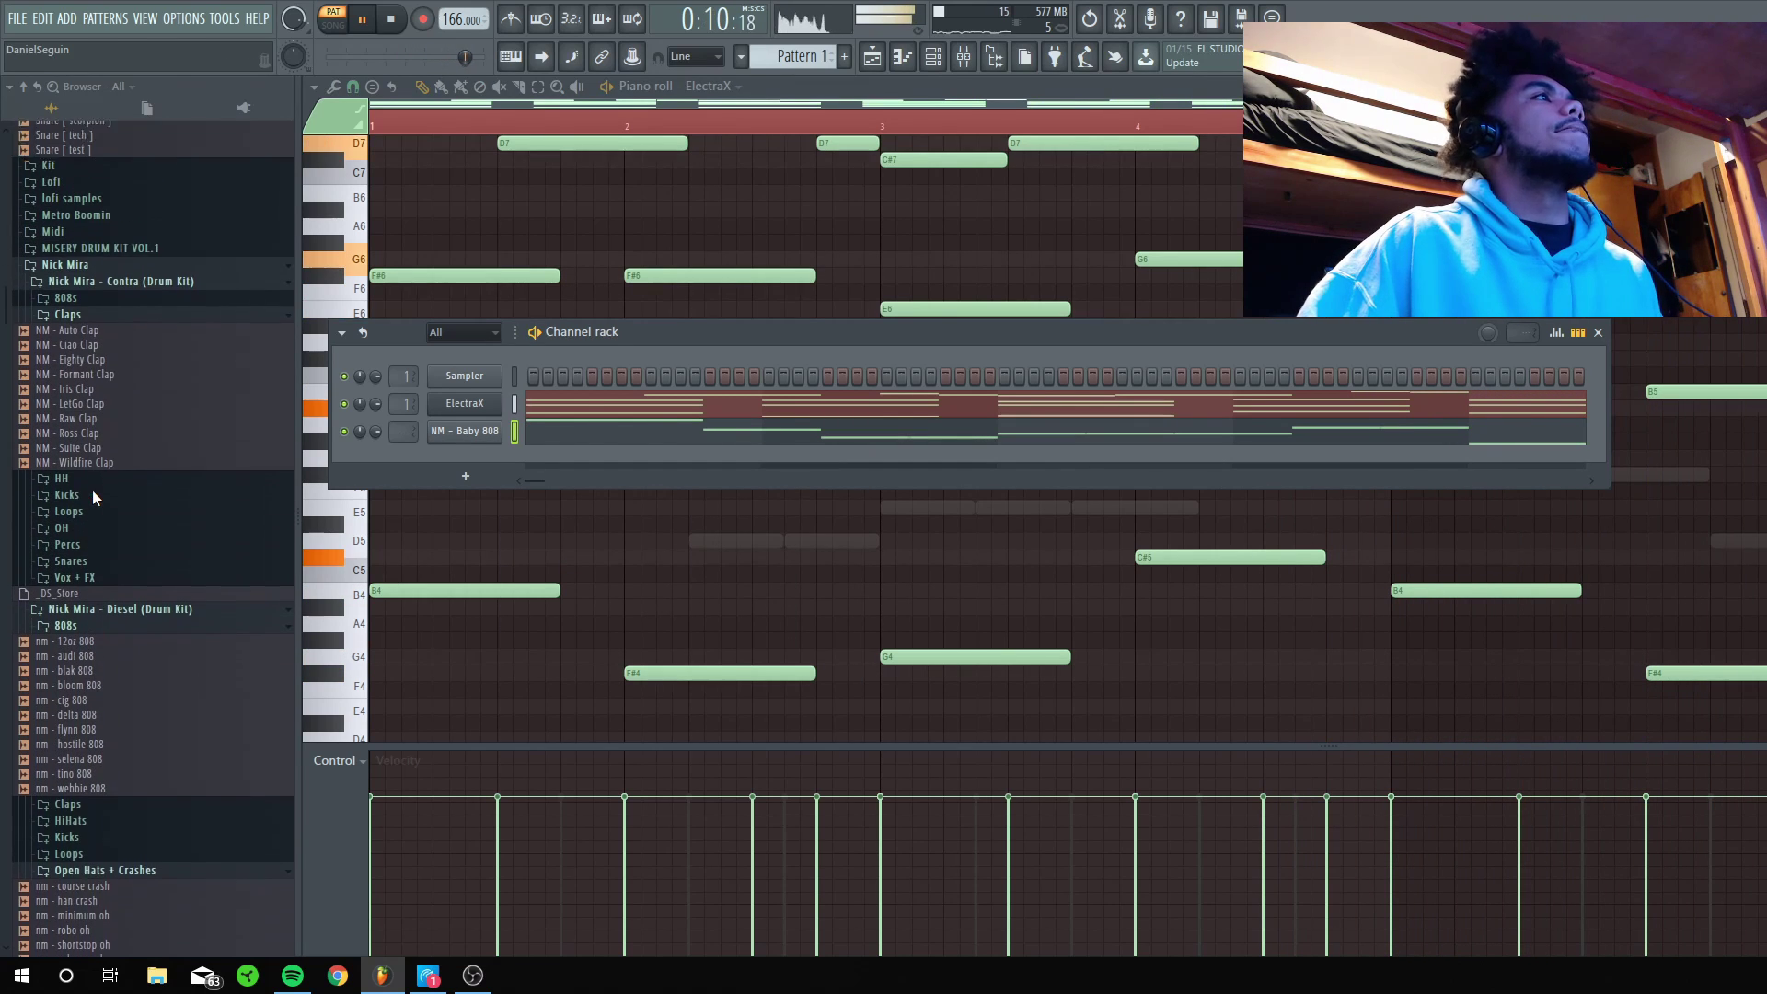
scroll(92, 490, up, 8)
key(space)
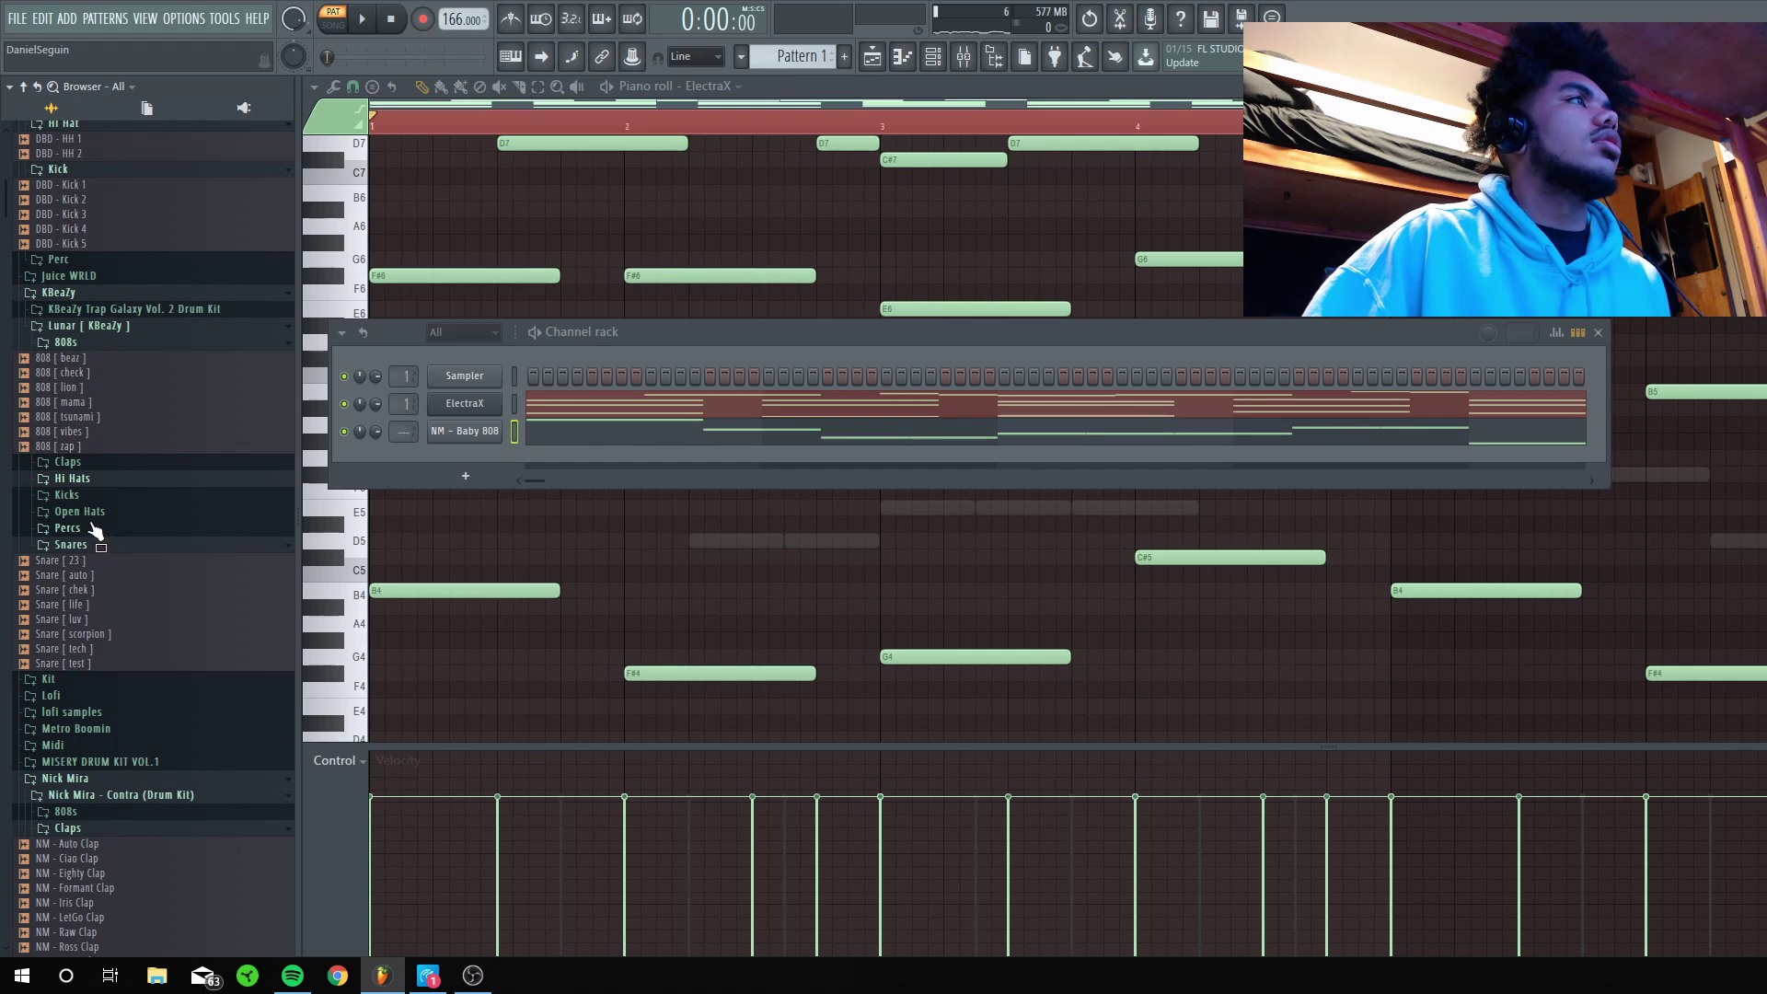
scroll(83, 658, down, 9)
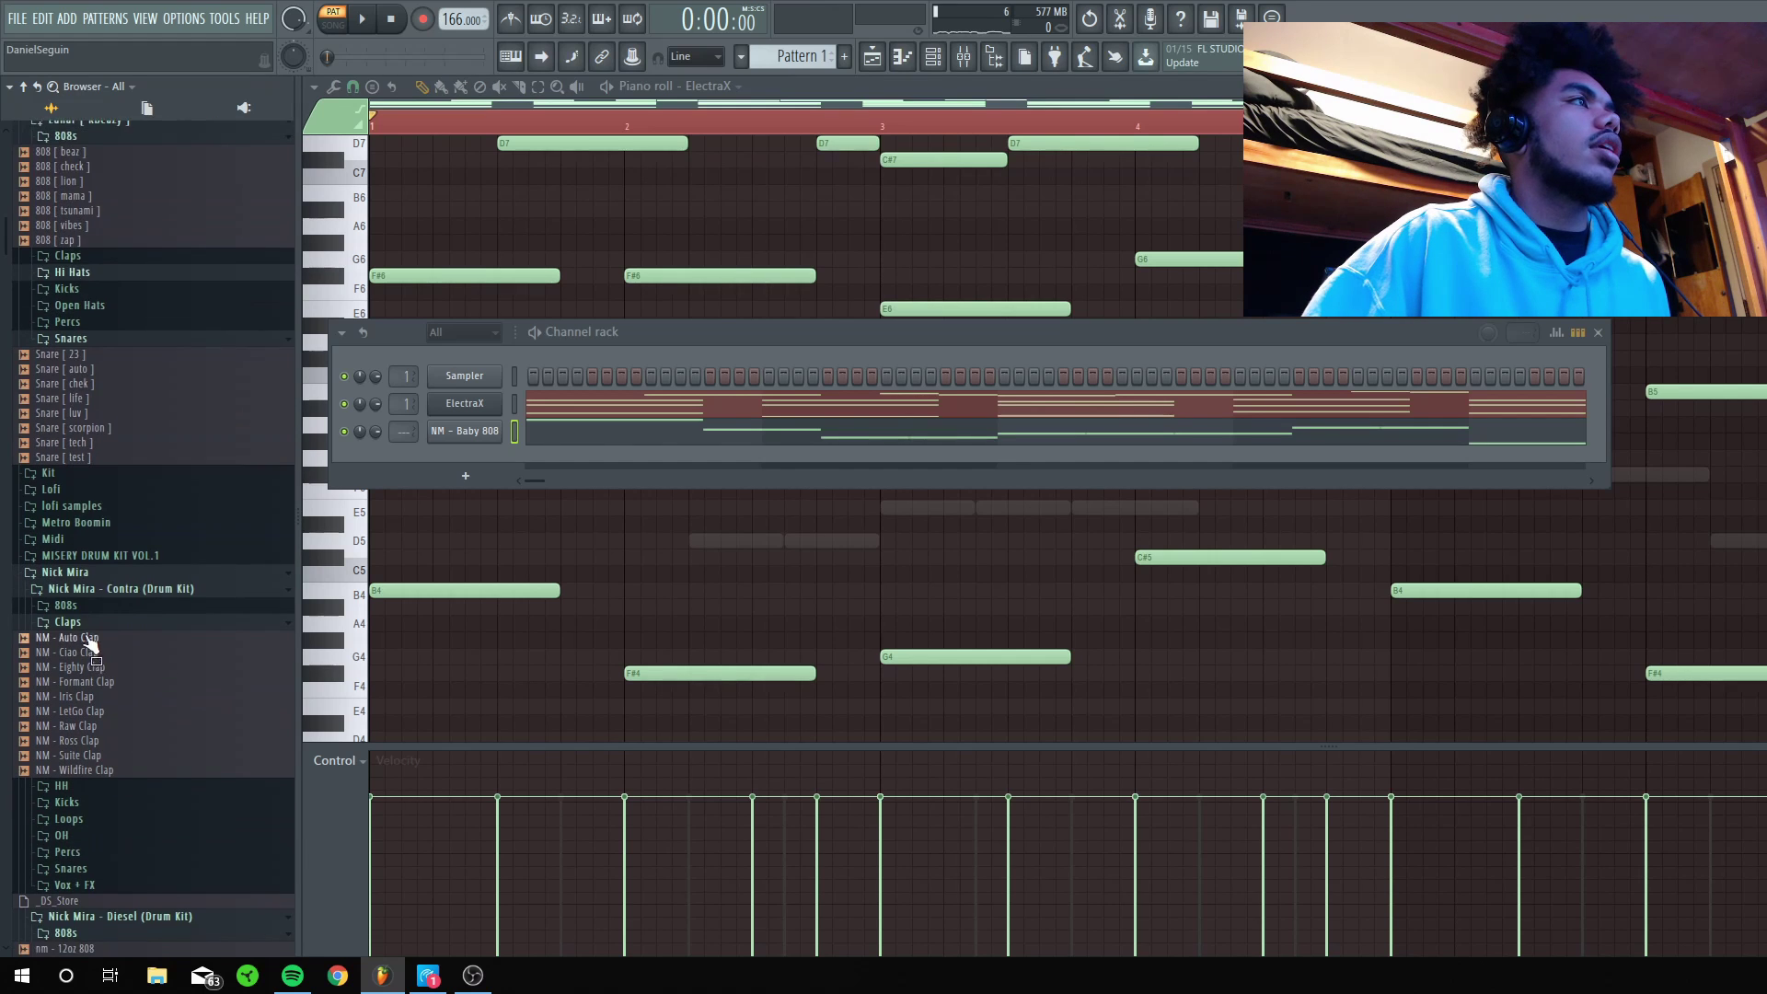
click(67, 478)
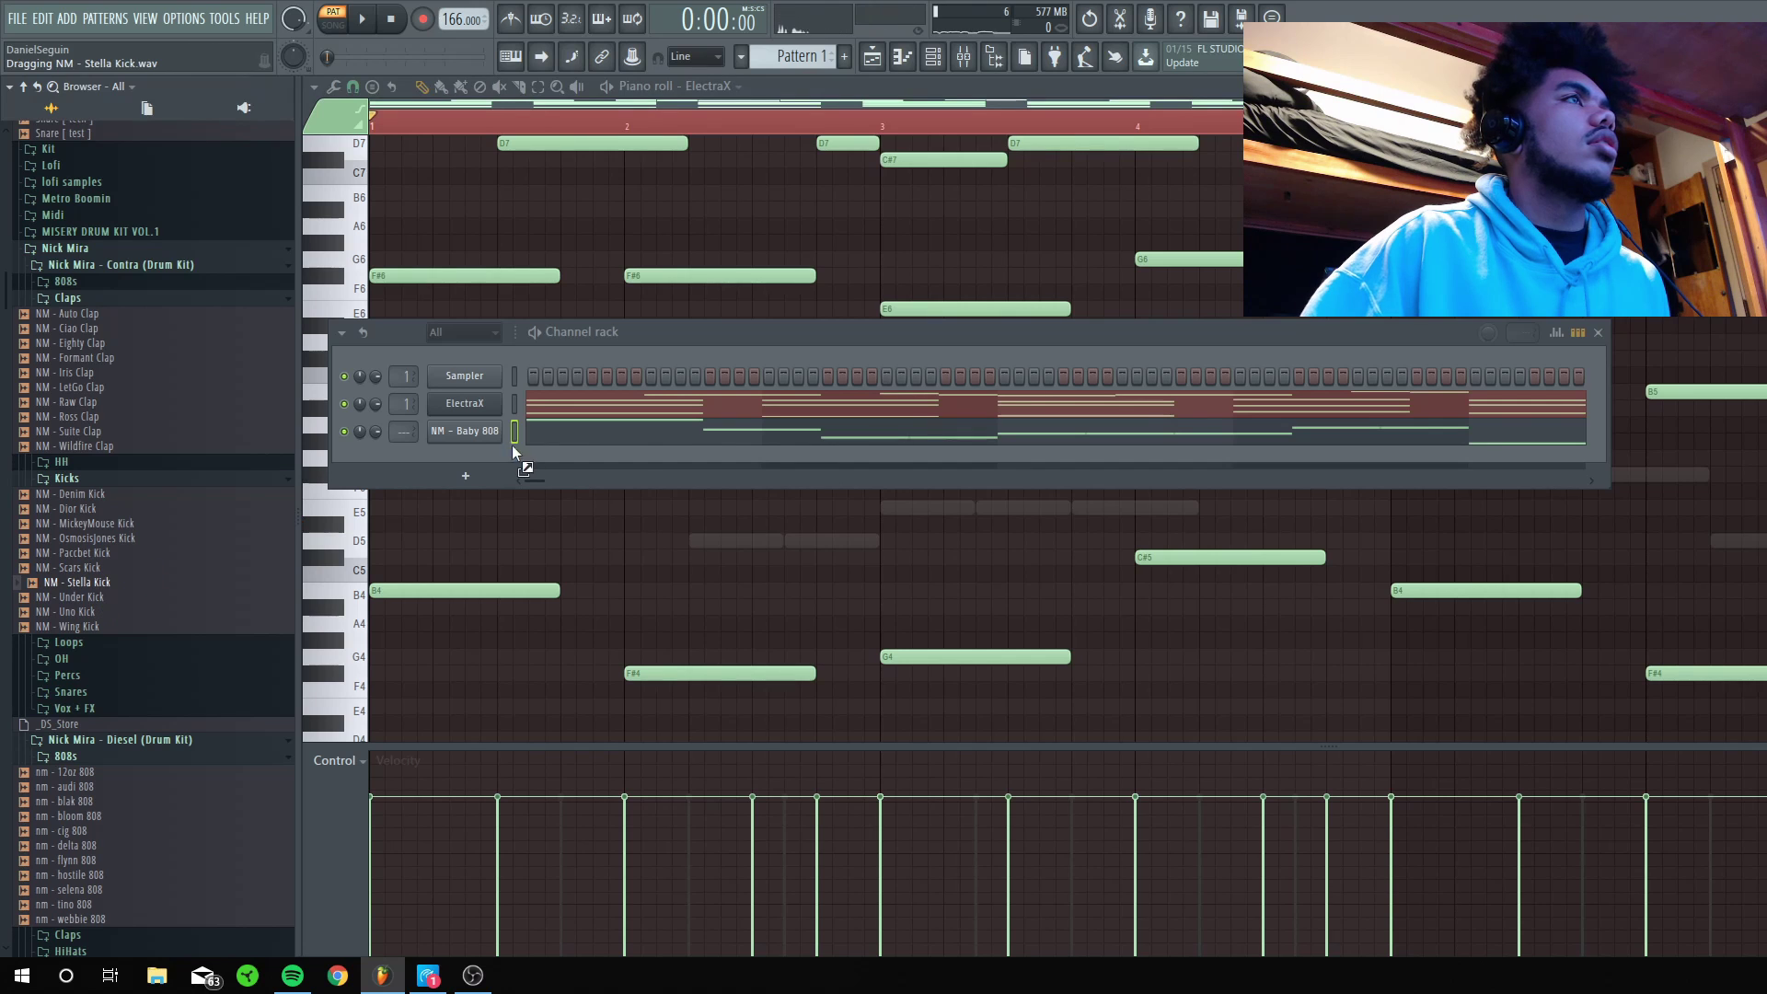
drag(513, 448, 507, 430)
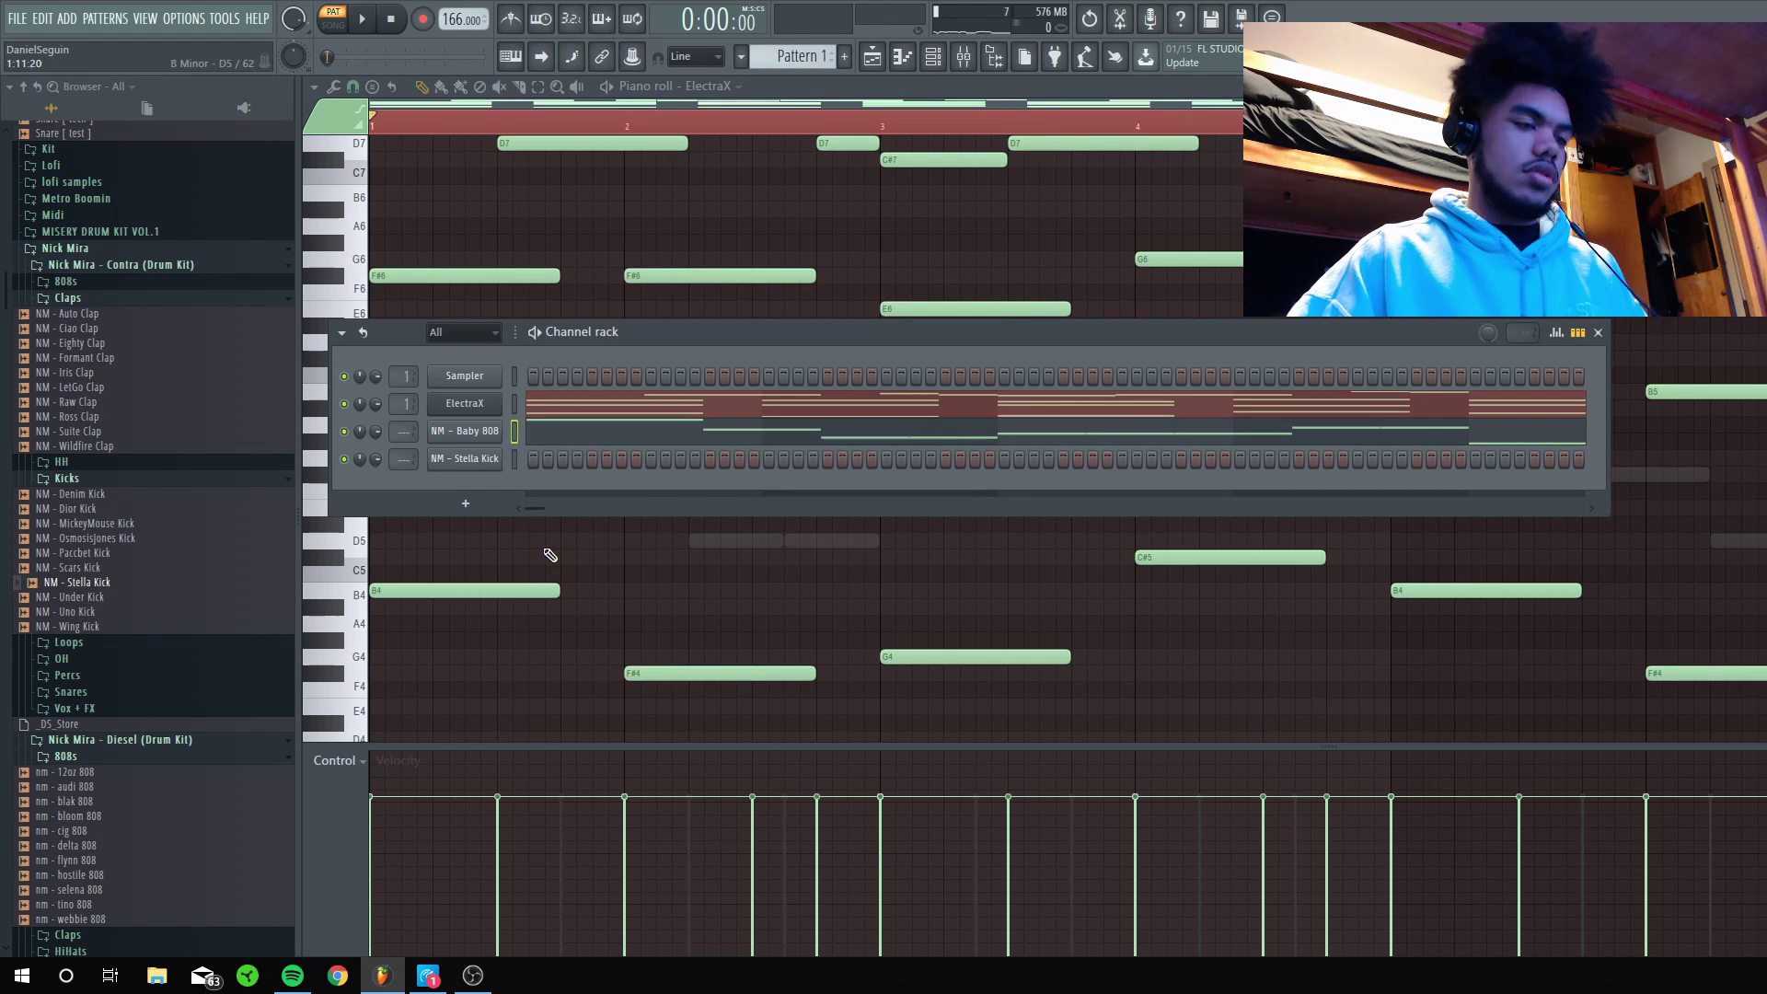
Paste the 808's notes into the NM - Stella Kick channel and limit them all to the C5 to D5 range.
key(ctrl+v)
click(599, 470)
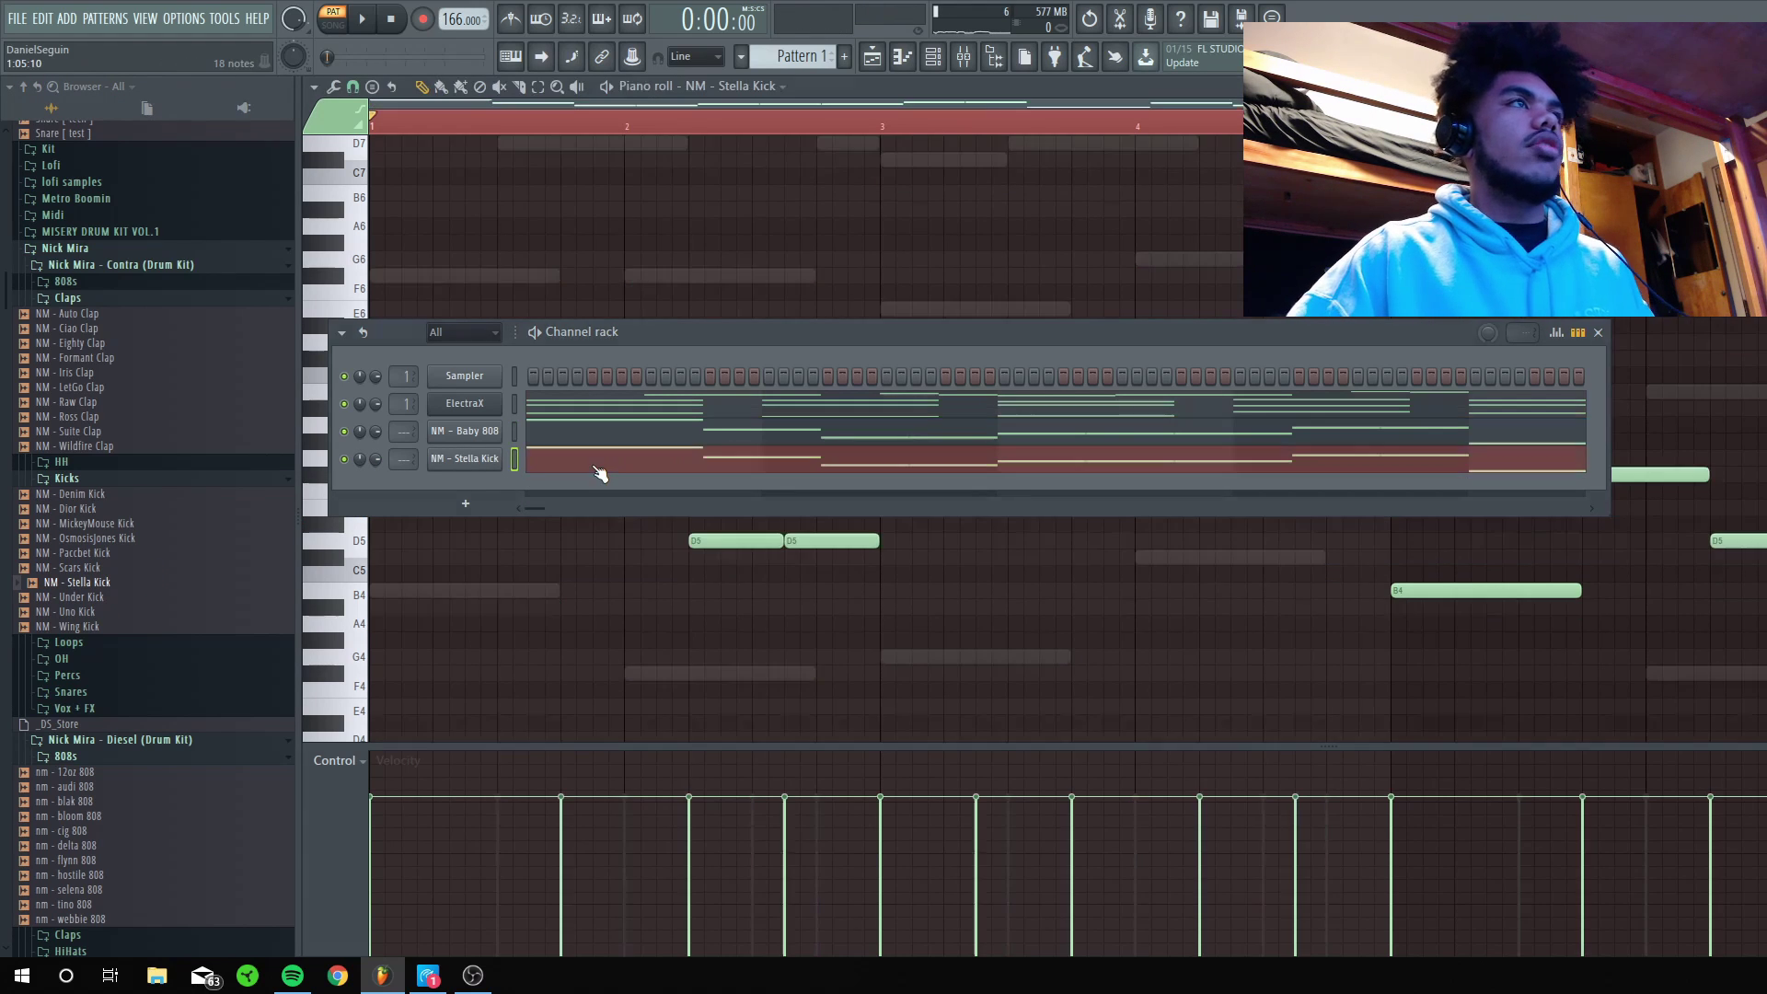
key(F5)
key(F7)
key(ctrl+a)
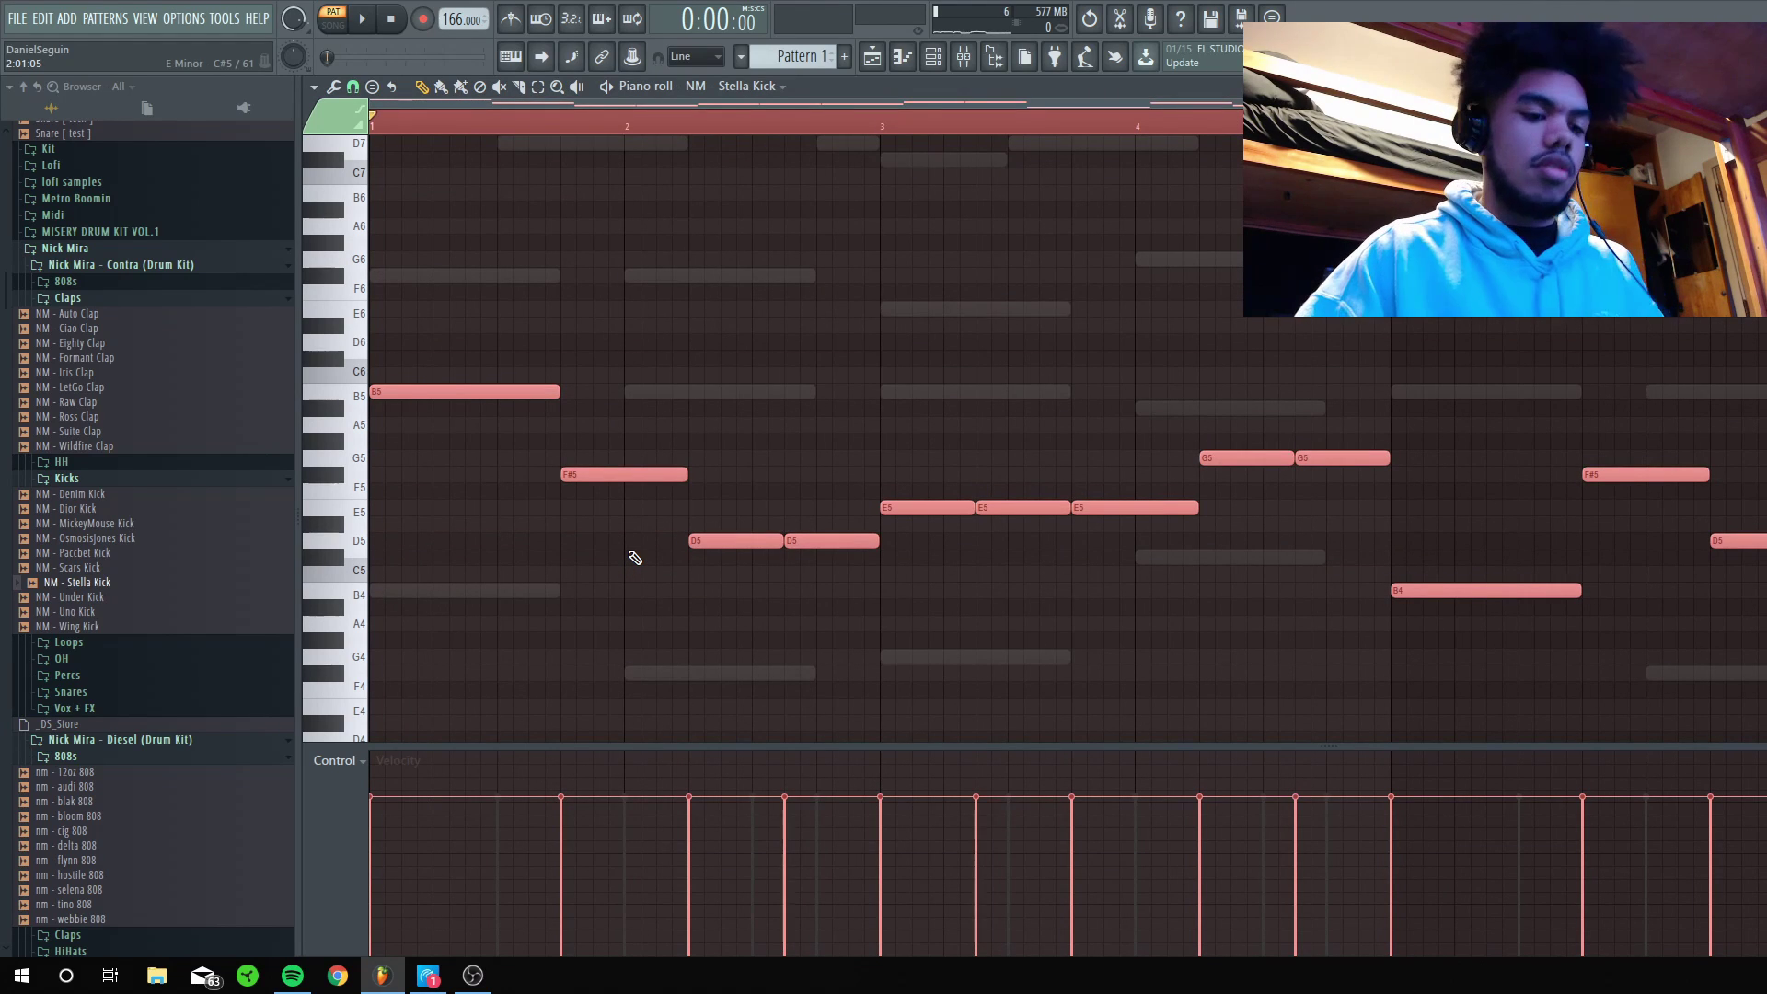
key(alt+k)
click(1154, 535)
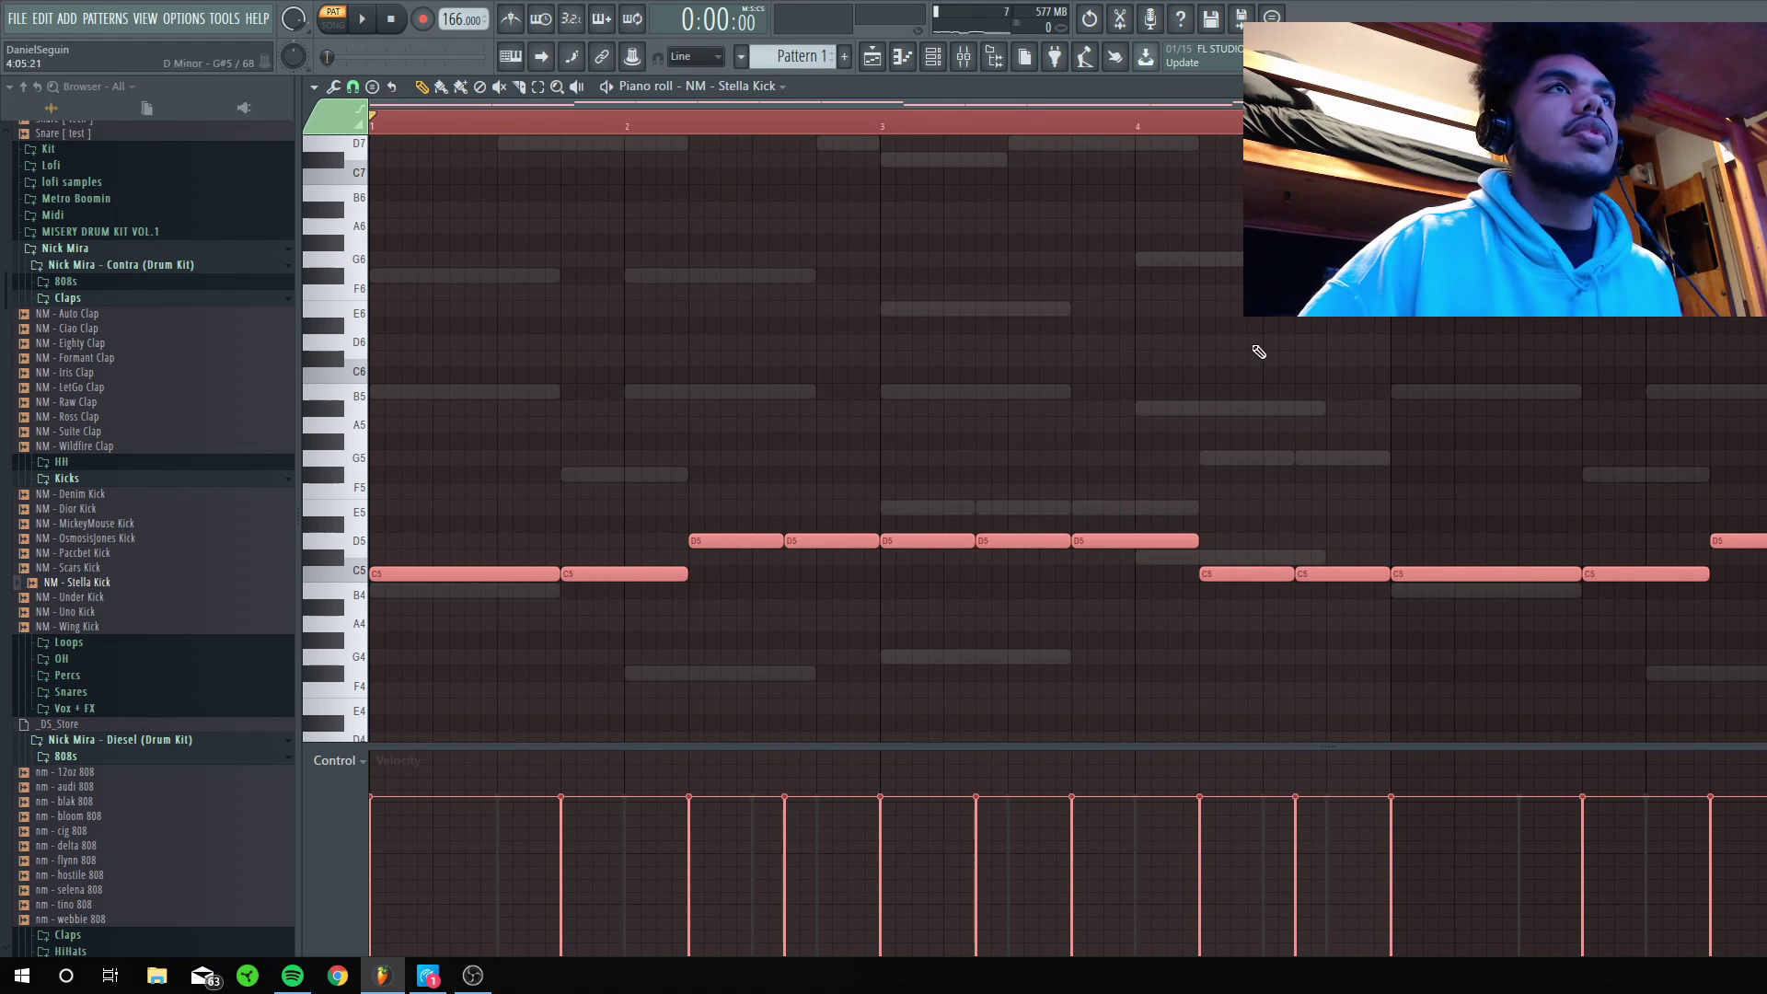
Transpose all the D5 kick notes down to C5 and play the pattern.
scroll(1371, 354, down, 3)
key(ctrl+d)
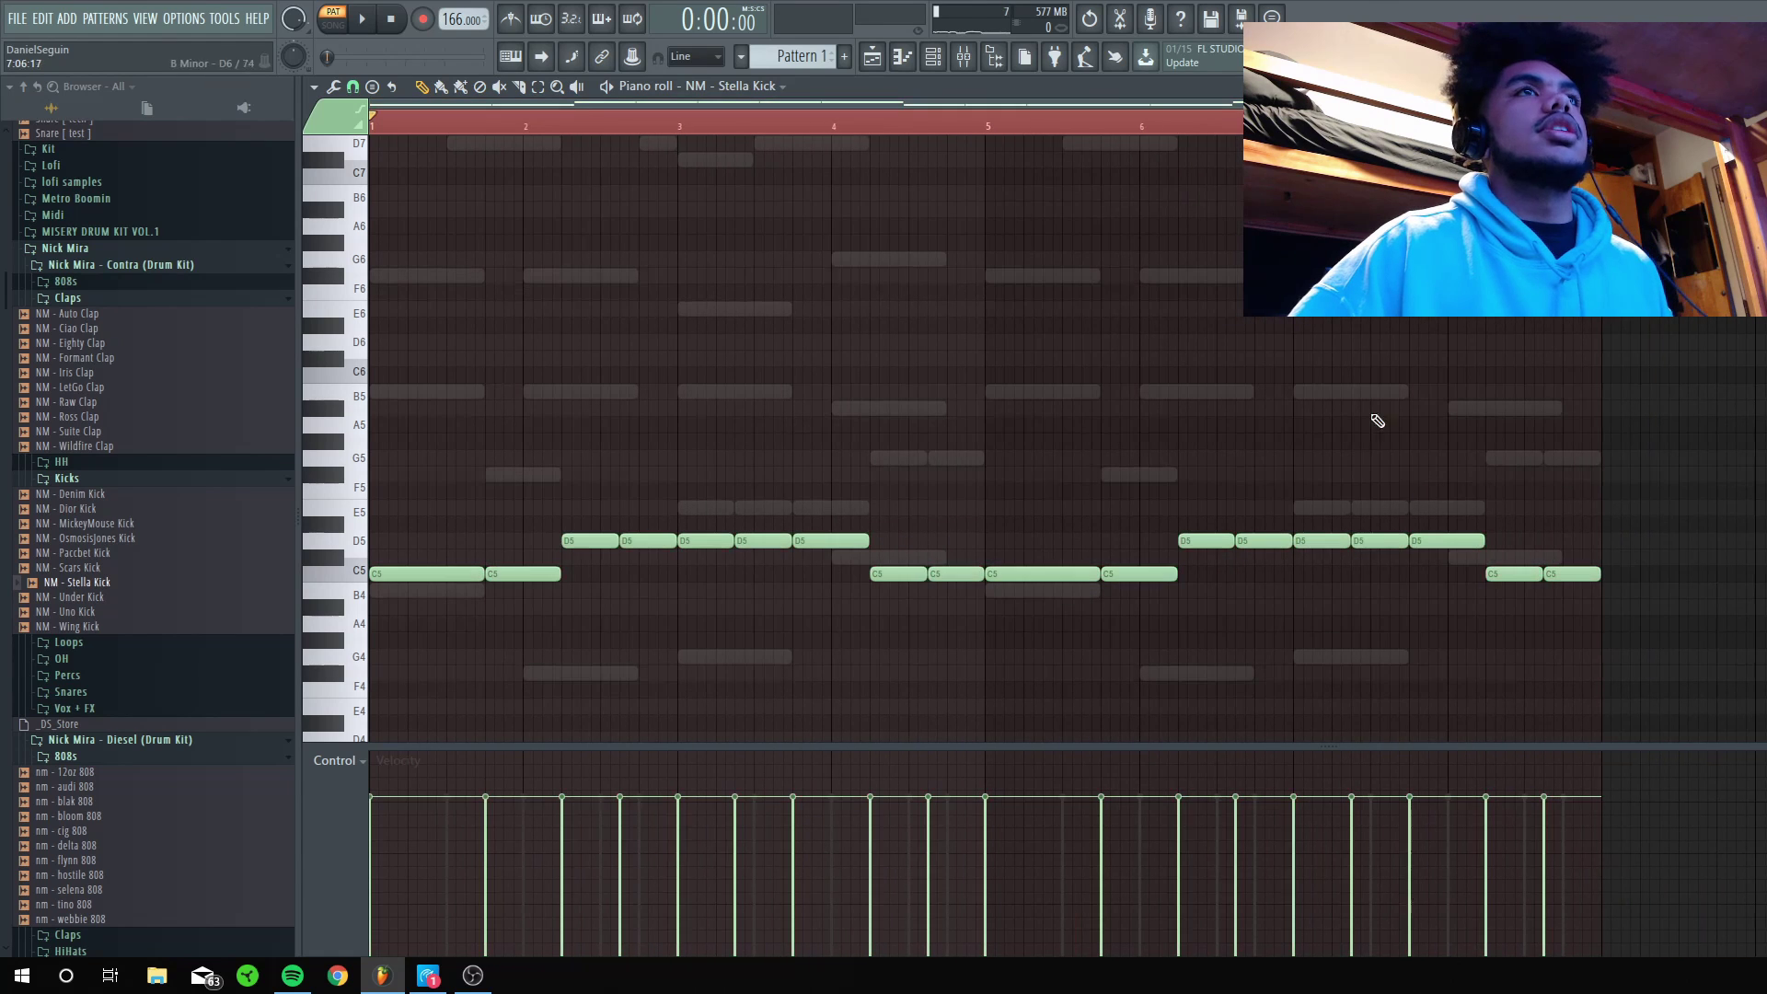
drag(1185, 521, 540, 513)
key(shift+Down)
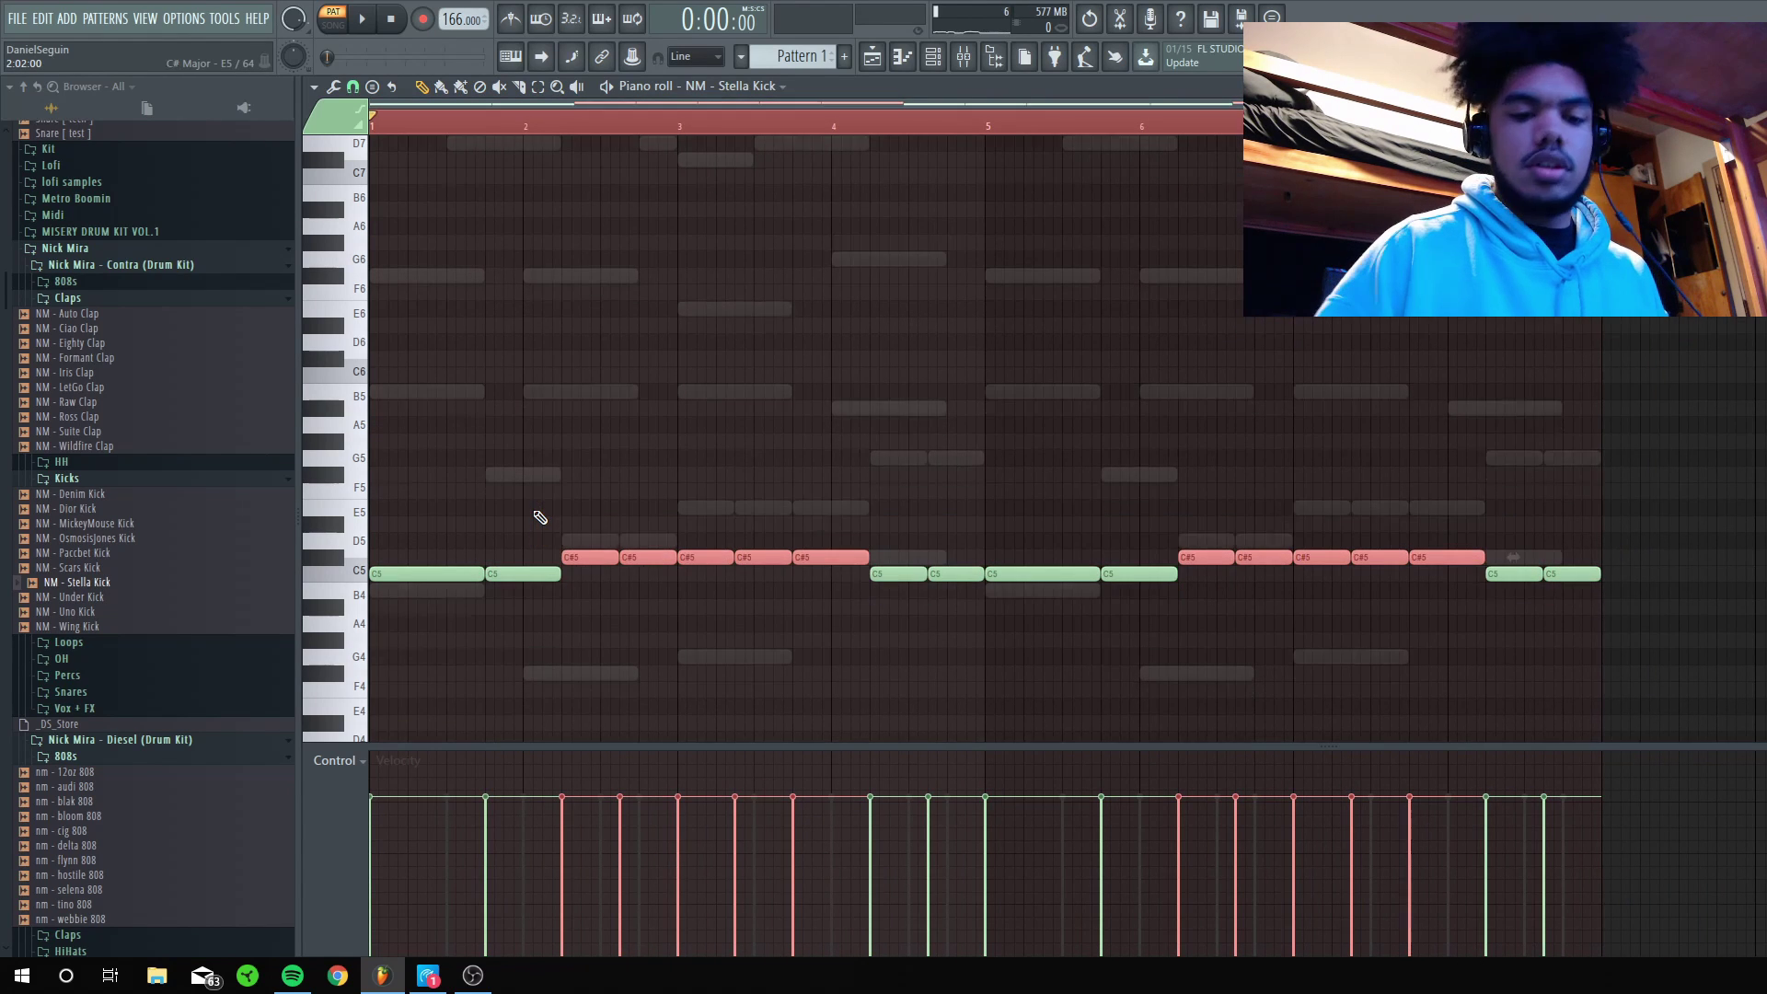
key(shift+Down)
key(space)
key(ctrl+d)
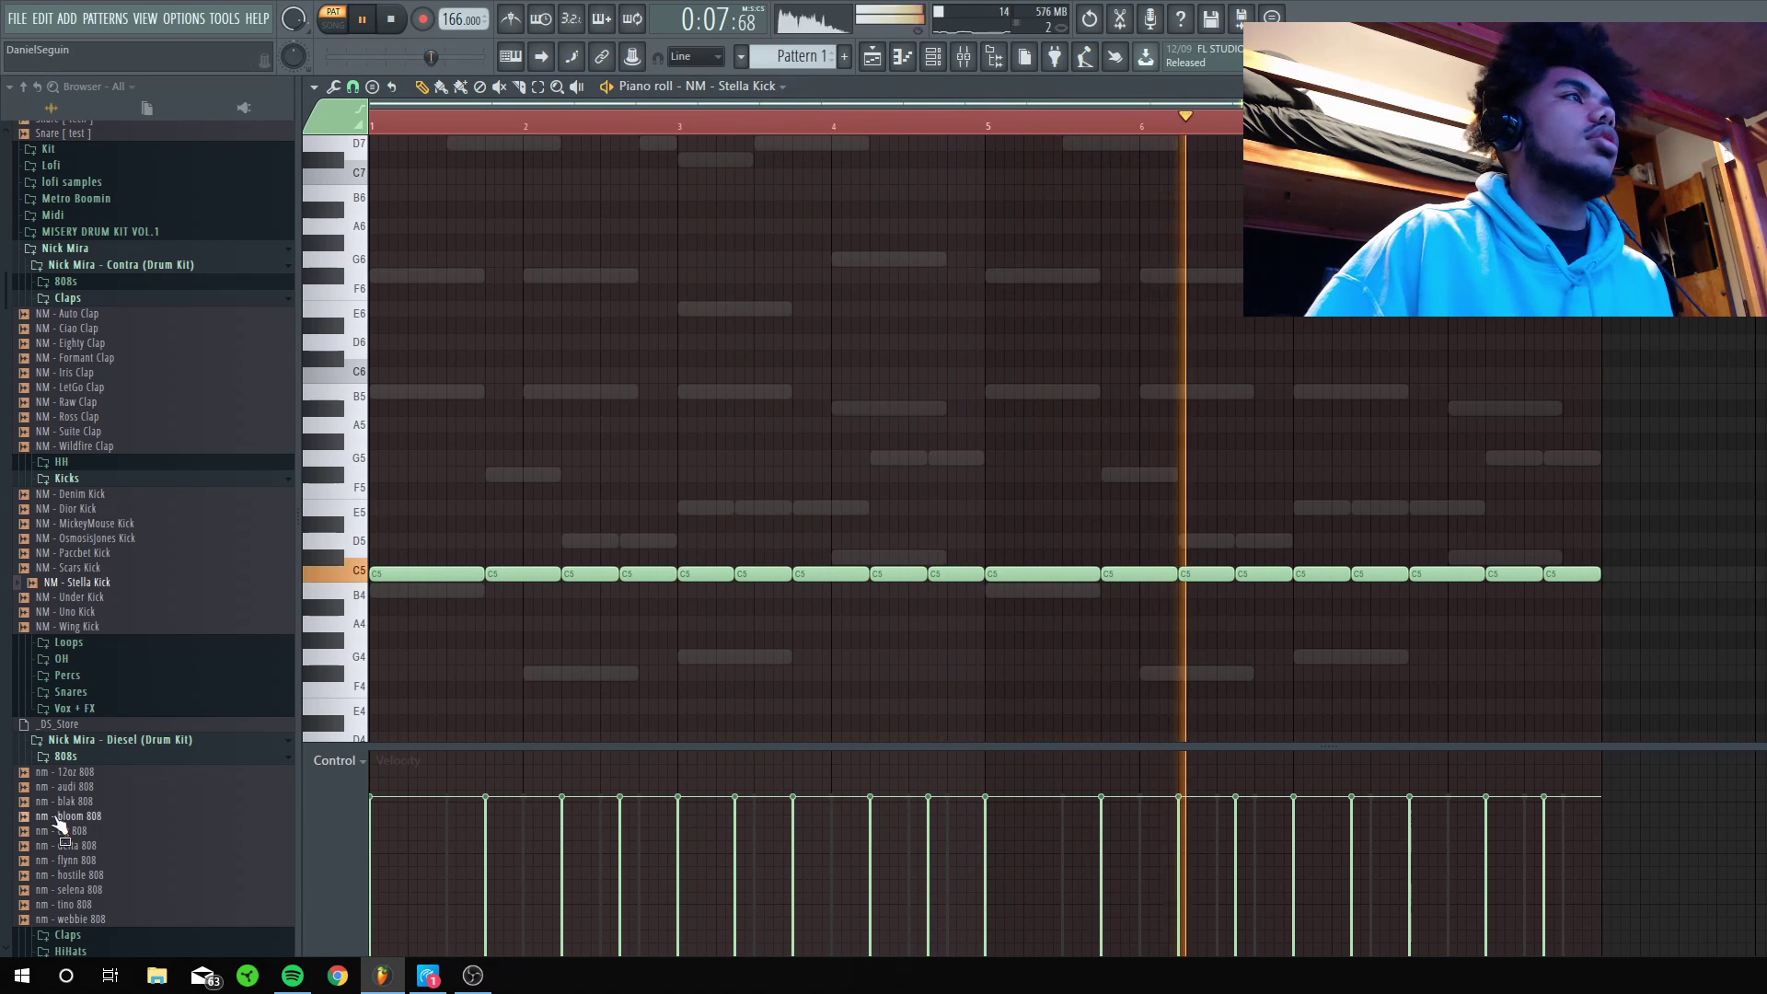
Add NM - Backup Clap from the Mira Touch Kit as a channel, with a hit on the third beat of bars 1 to 4.
scroll(88, 704, down, 1)
scroll(89, 704, down, 6)
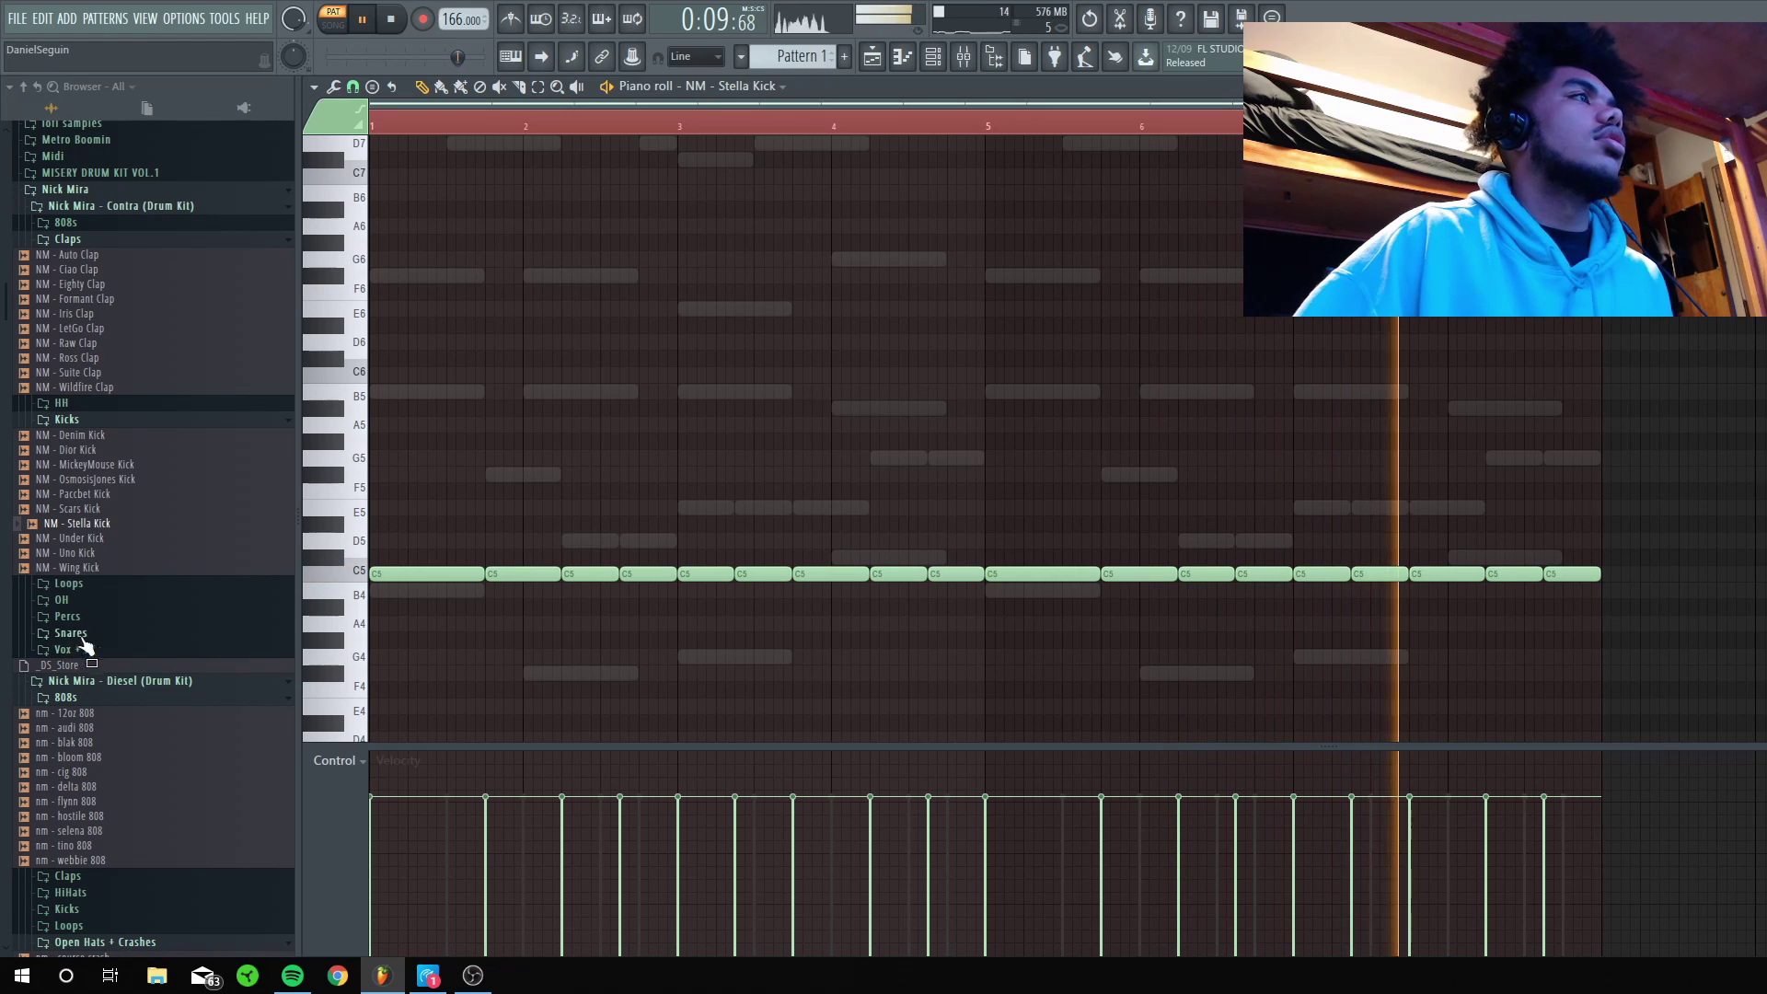
scroll(97, 723, down, 5)
scroll(100, 721, down, 8)
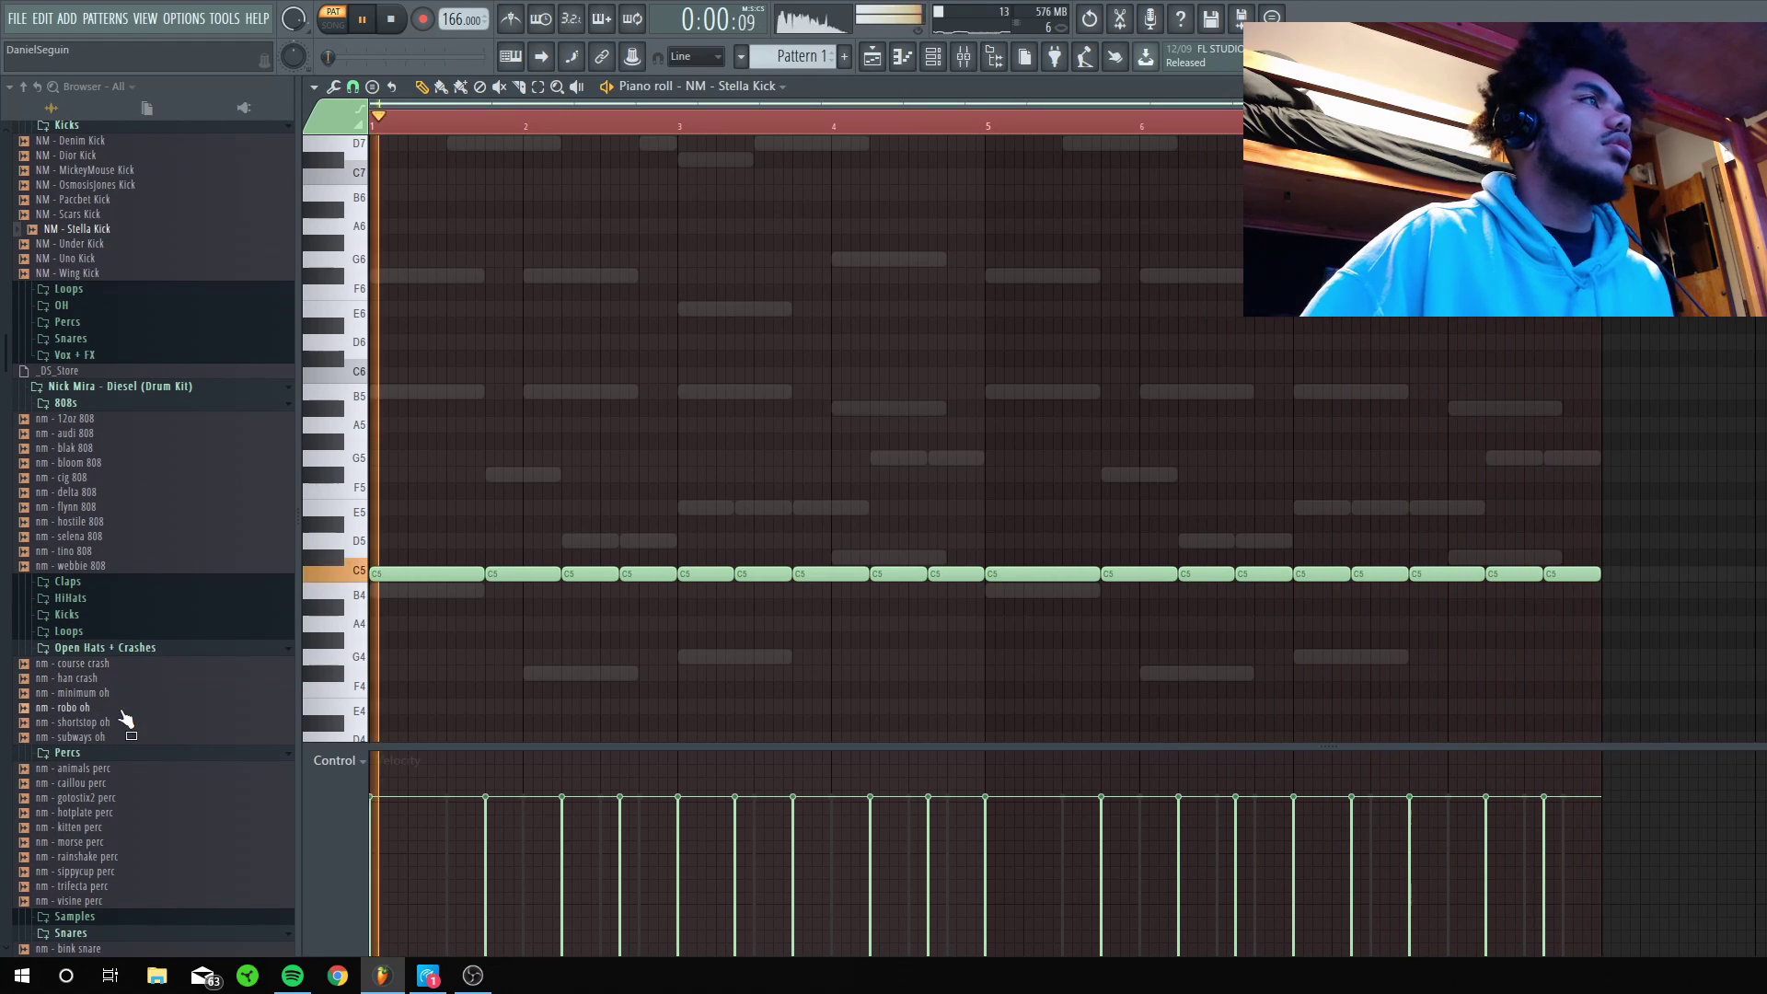
key(space)
scroll(104, 814, down, 6)
scroll(104, 815, down, 6)
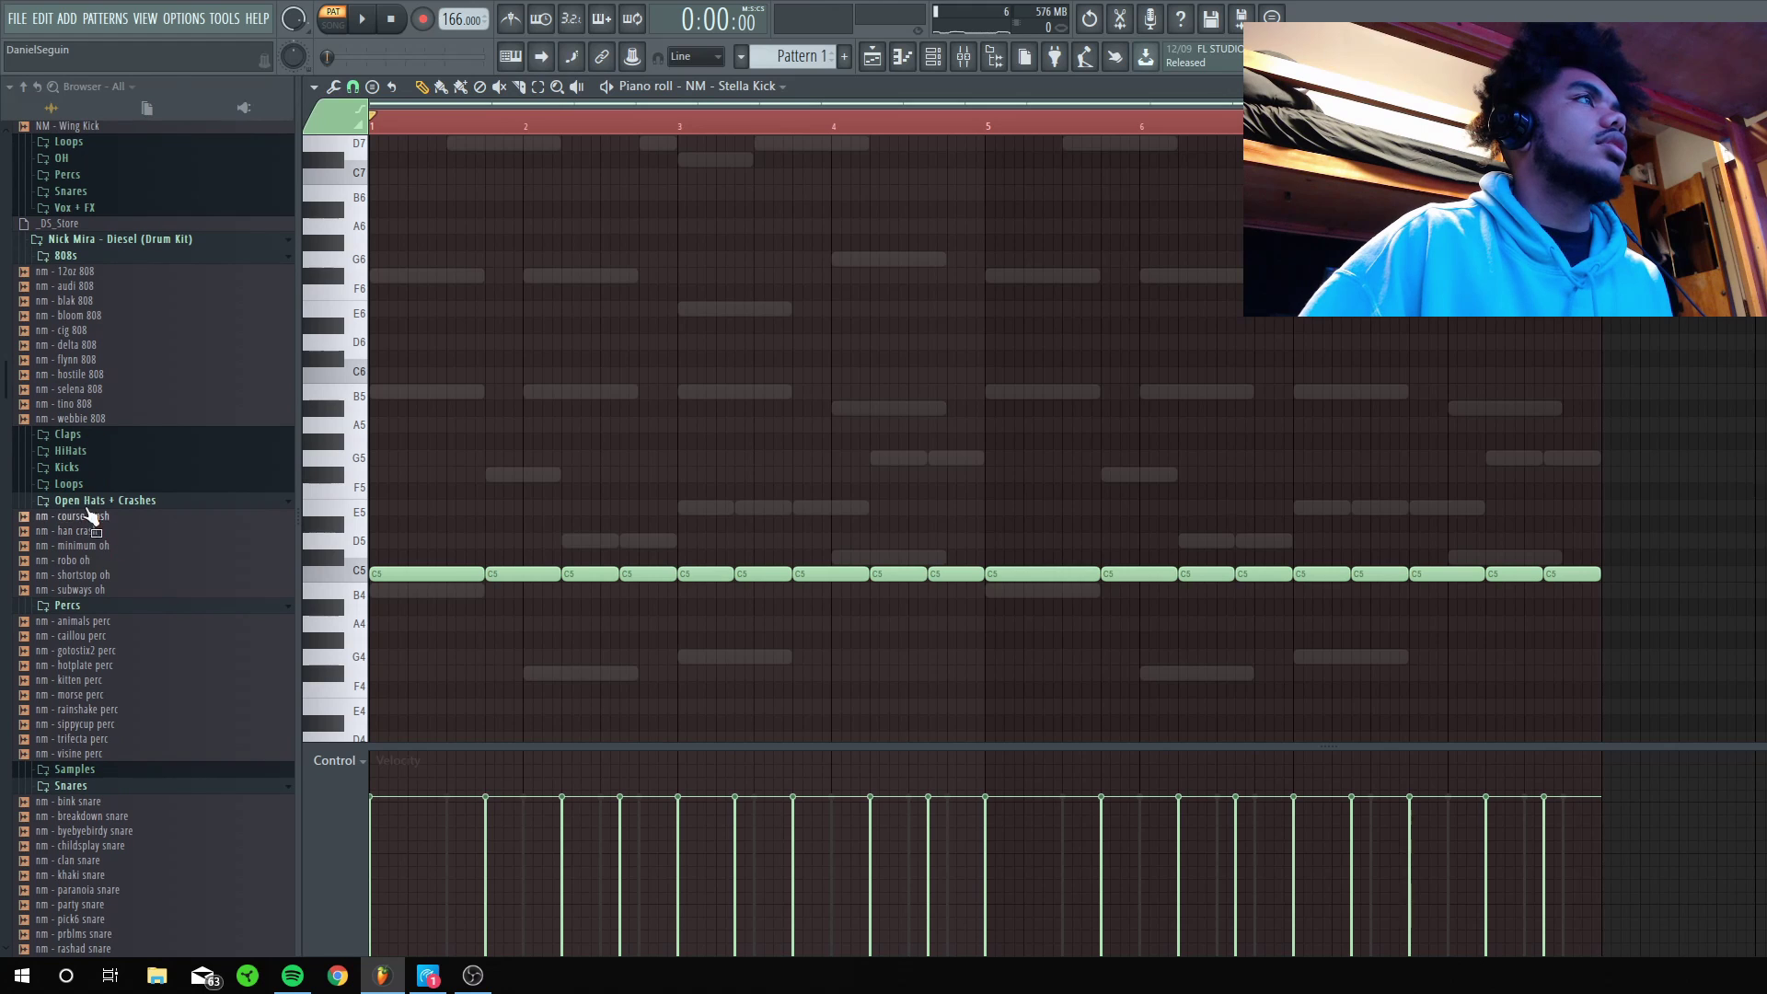
click(85, 438)
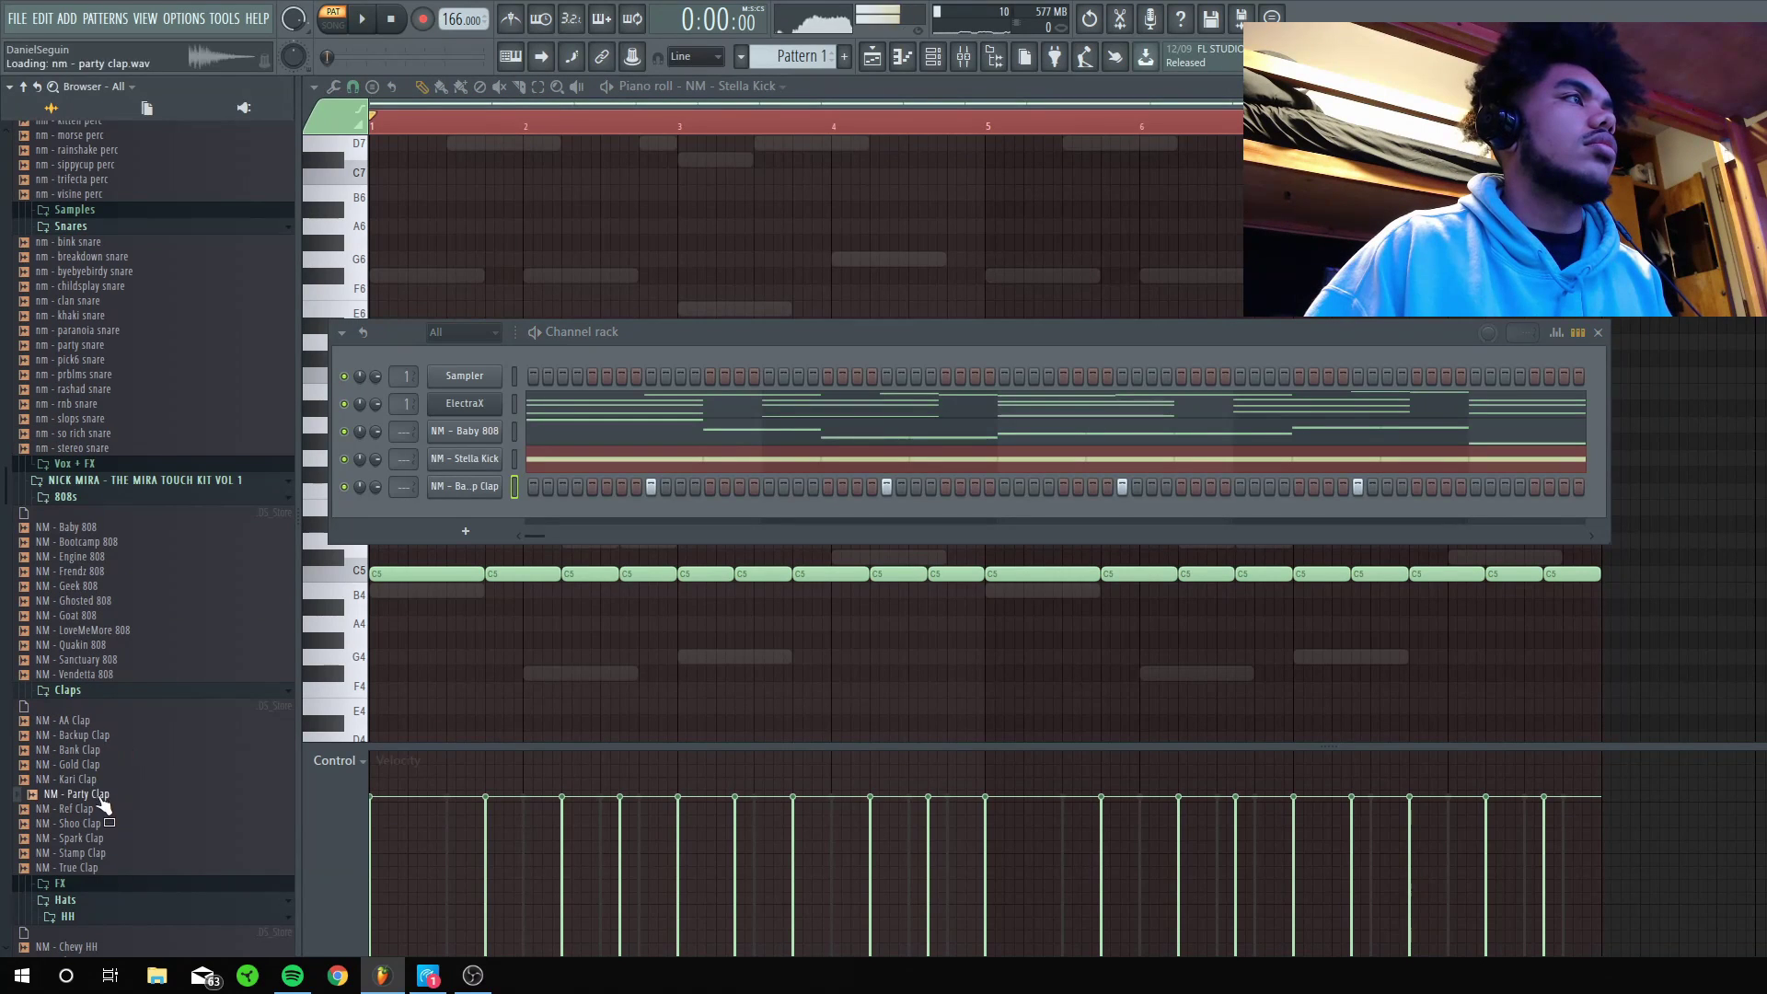
Replace the clap channel's sample with NM - Eighty Clap from the Nick Mira - Contra Claps folder and play the pattern.
scroll(103, 821, up, 20)
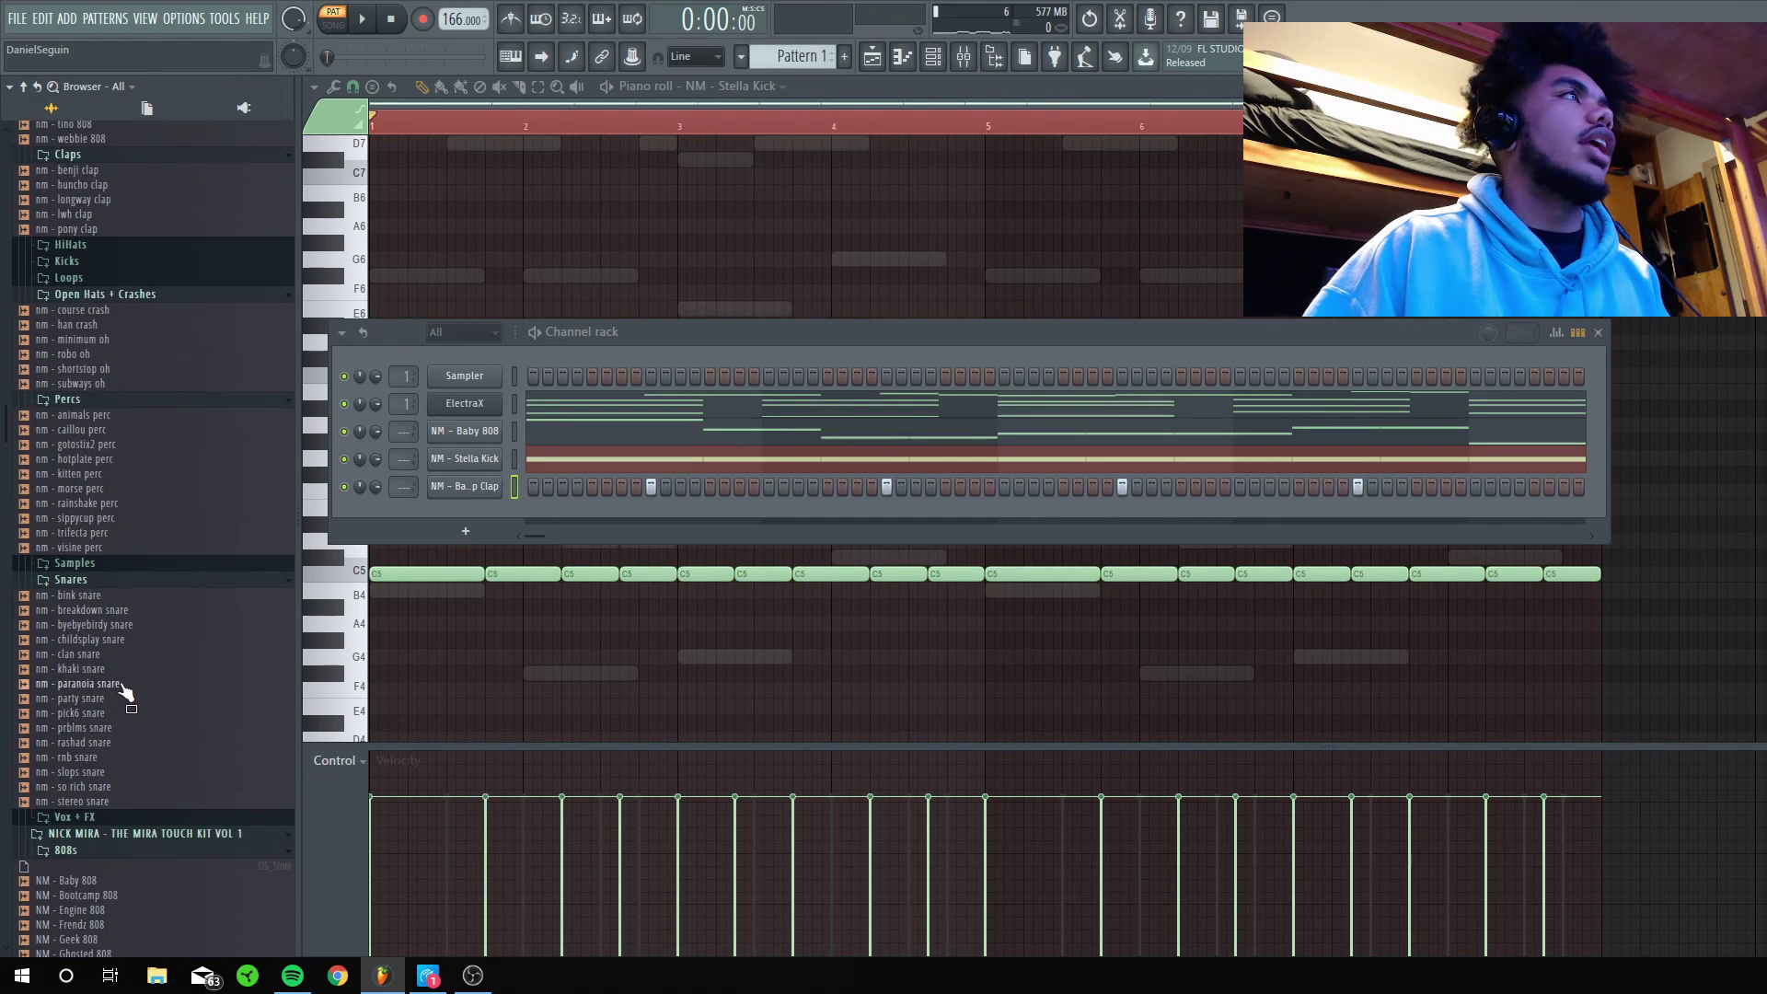
scroll(113, 651, up, 13)
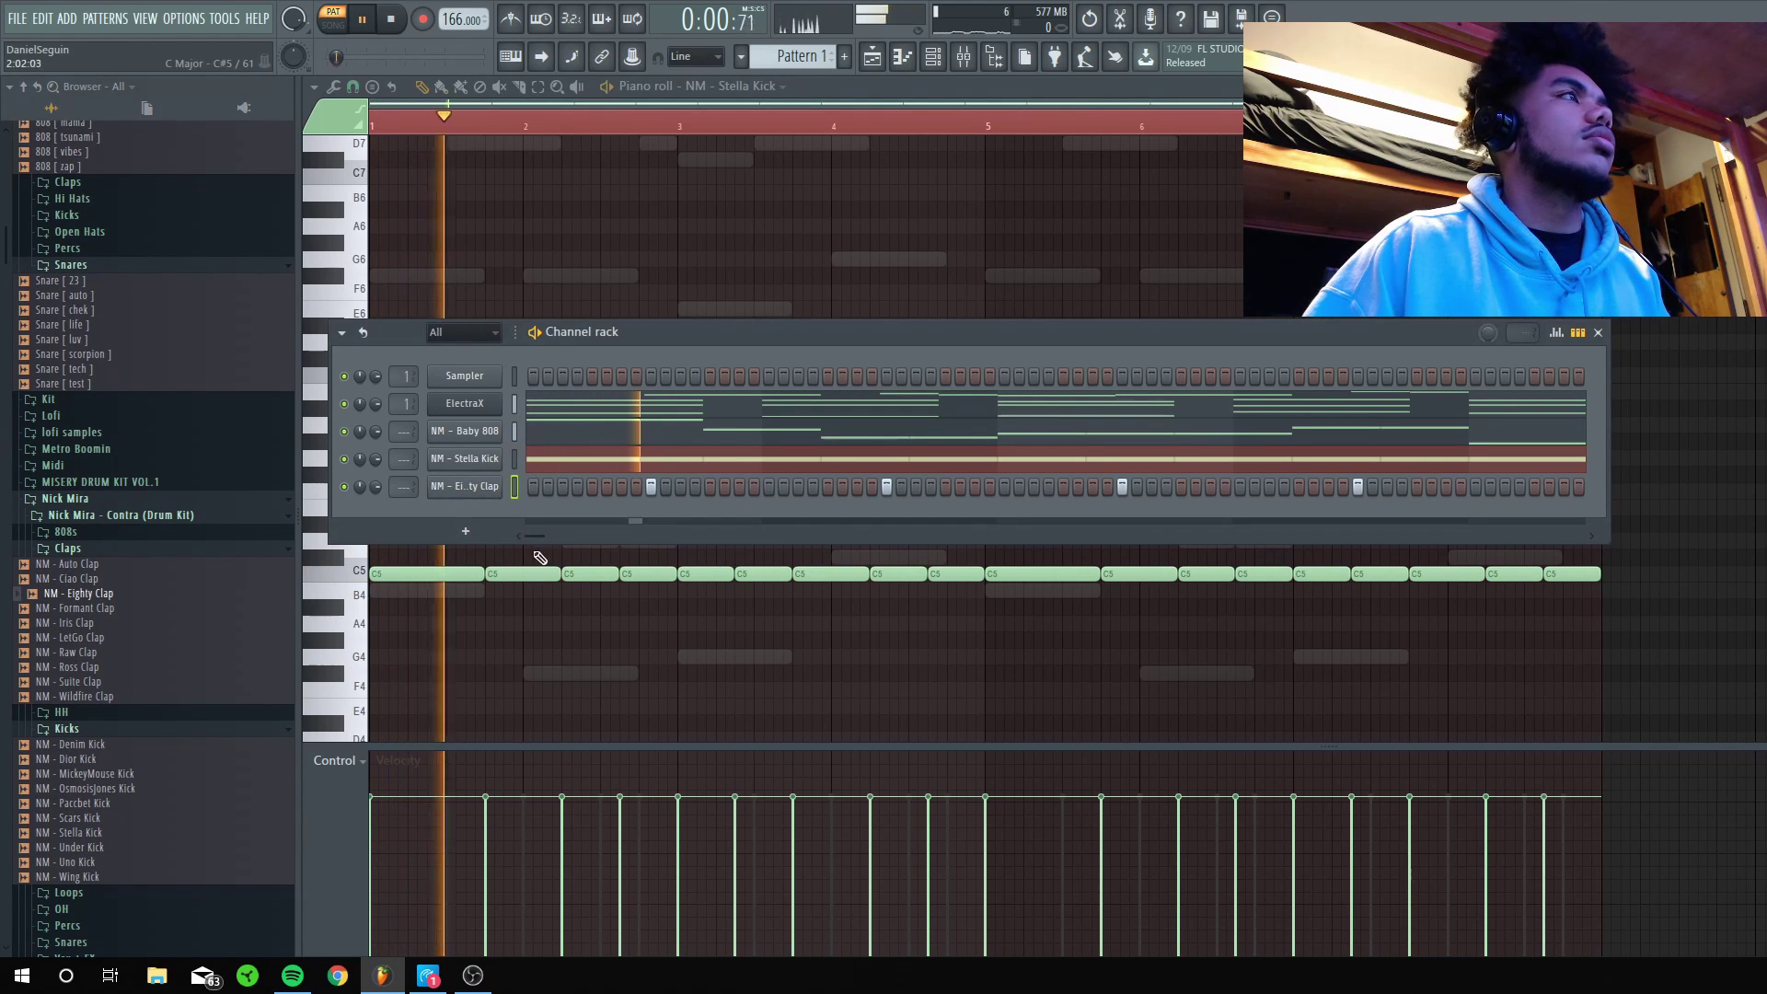
click(128, 551)
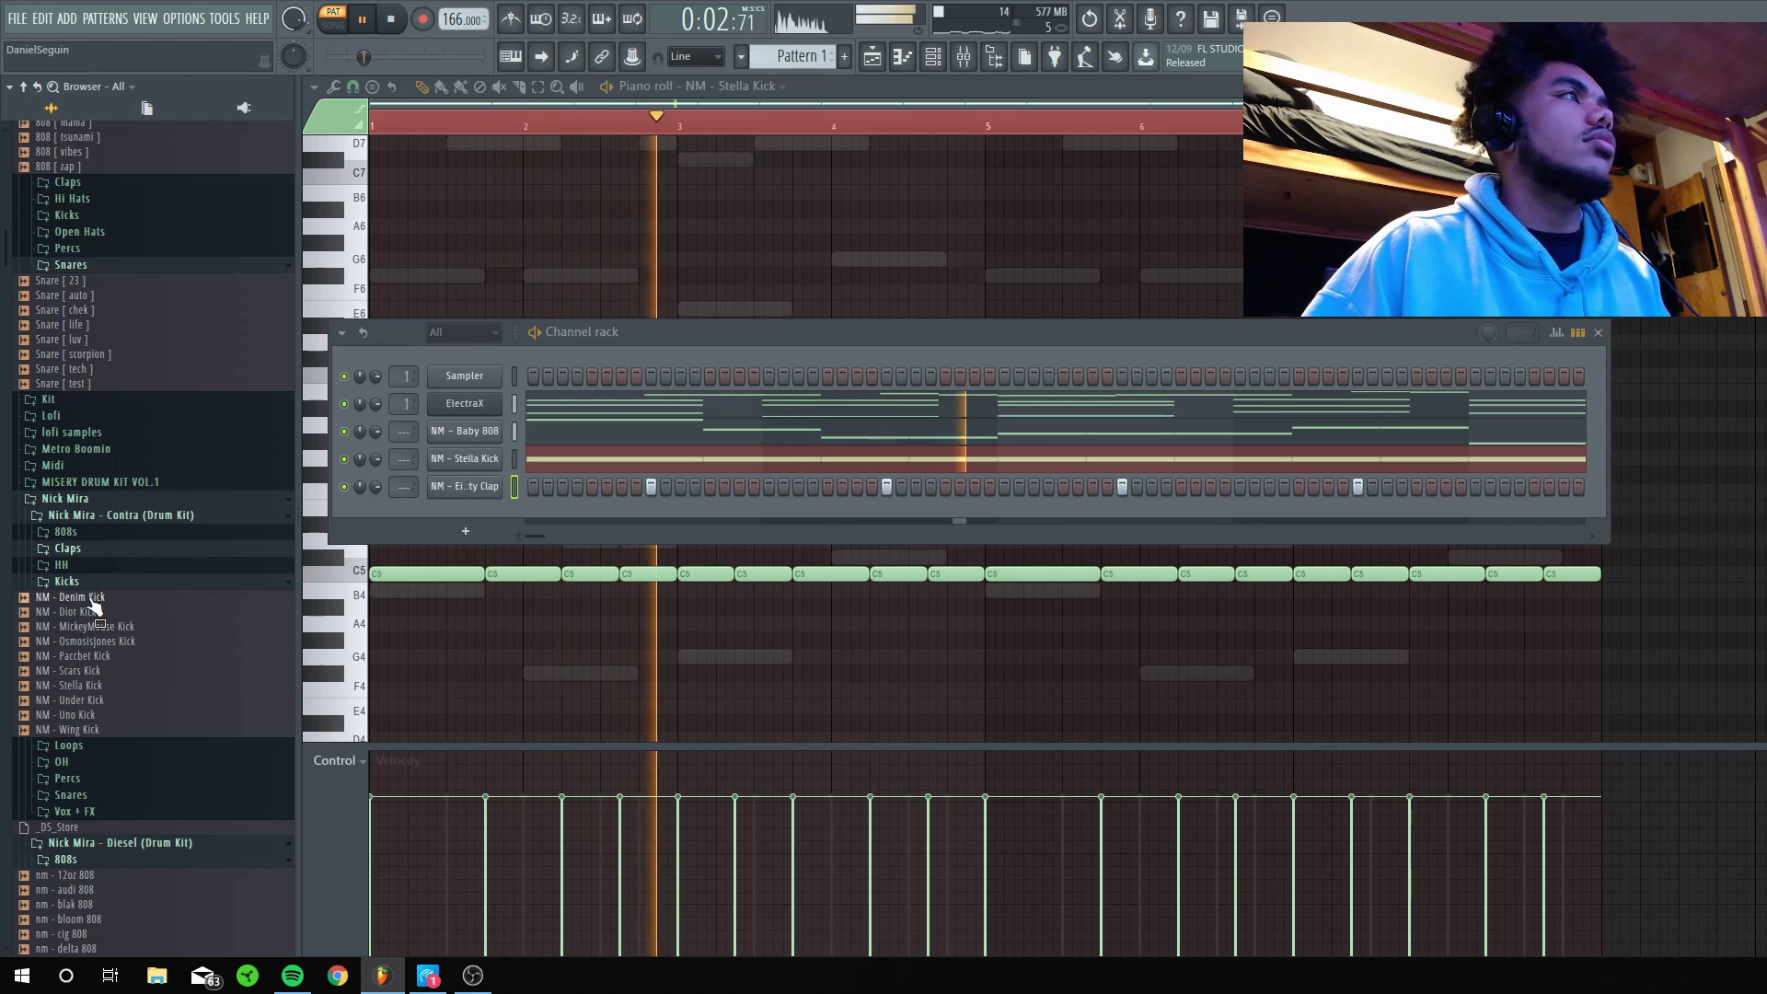
Duplicate the NM - Eighty Clap hits of bars 1 to 4 into bars 5 to 8.
scroll(92, 683, down, 4)
key(F7)
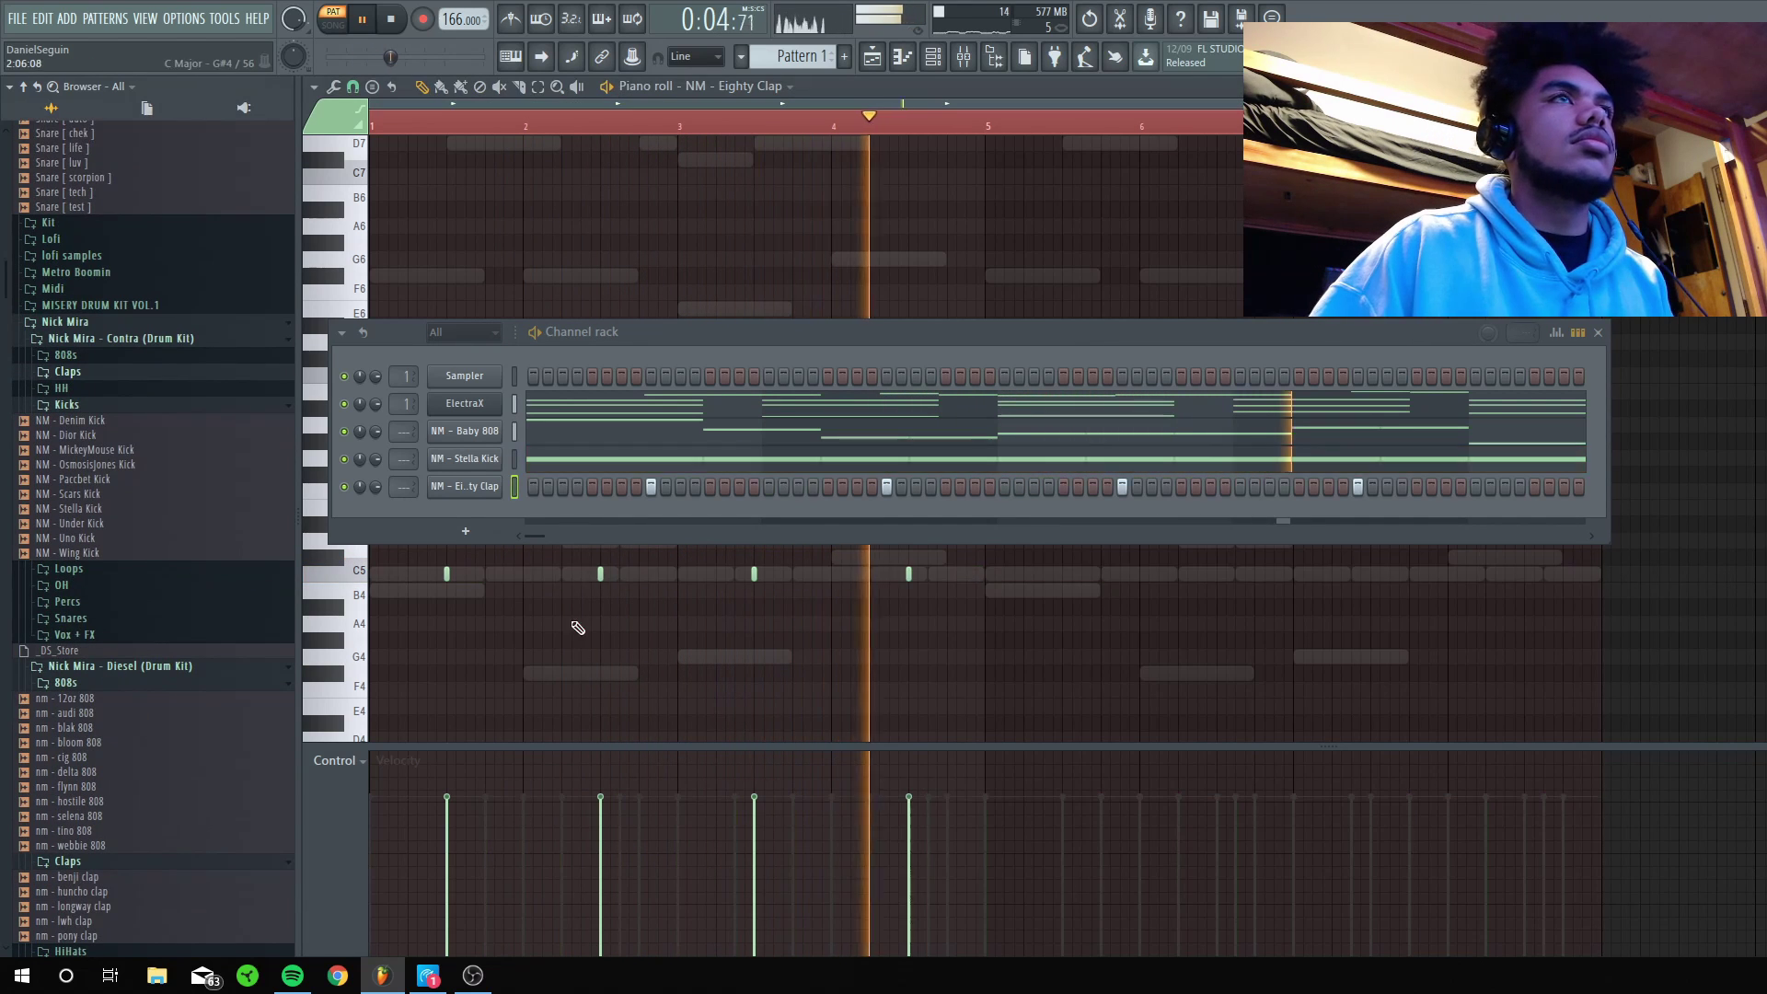
drag(988, 131, 652, 260)
key(ctrl+a)
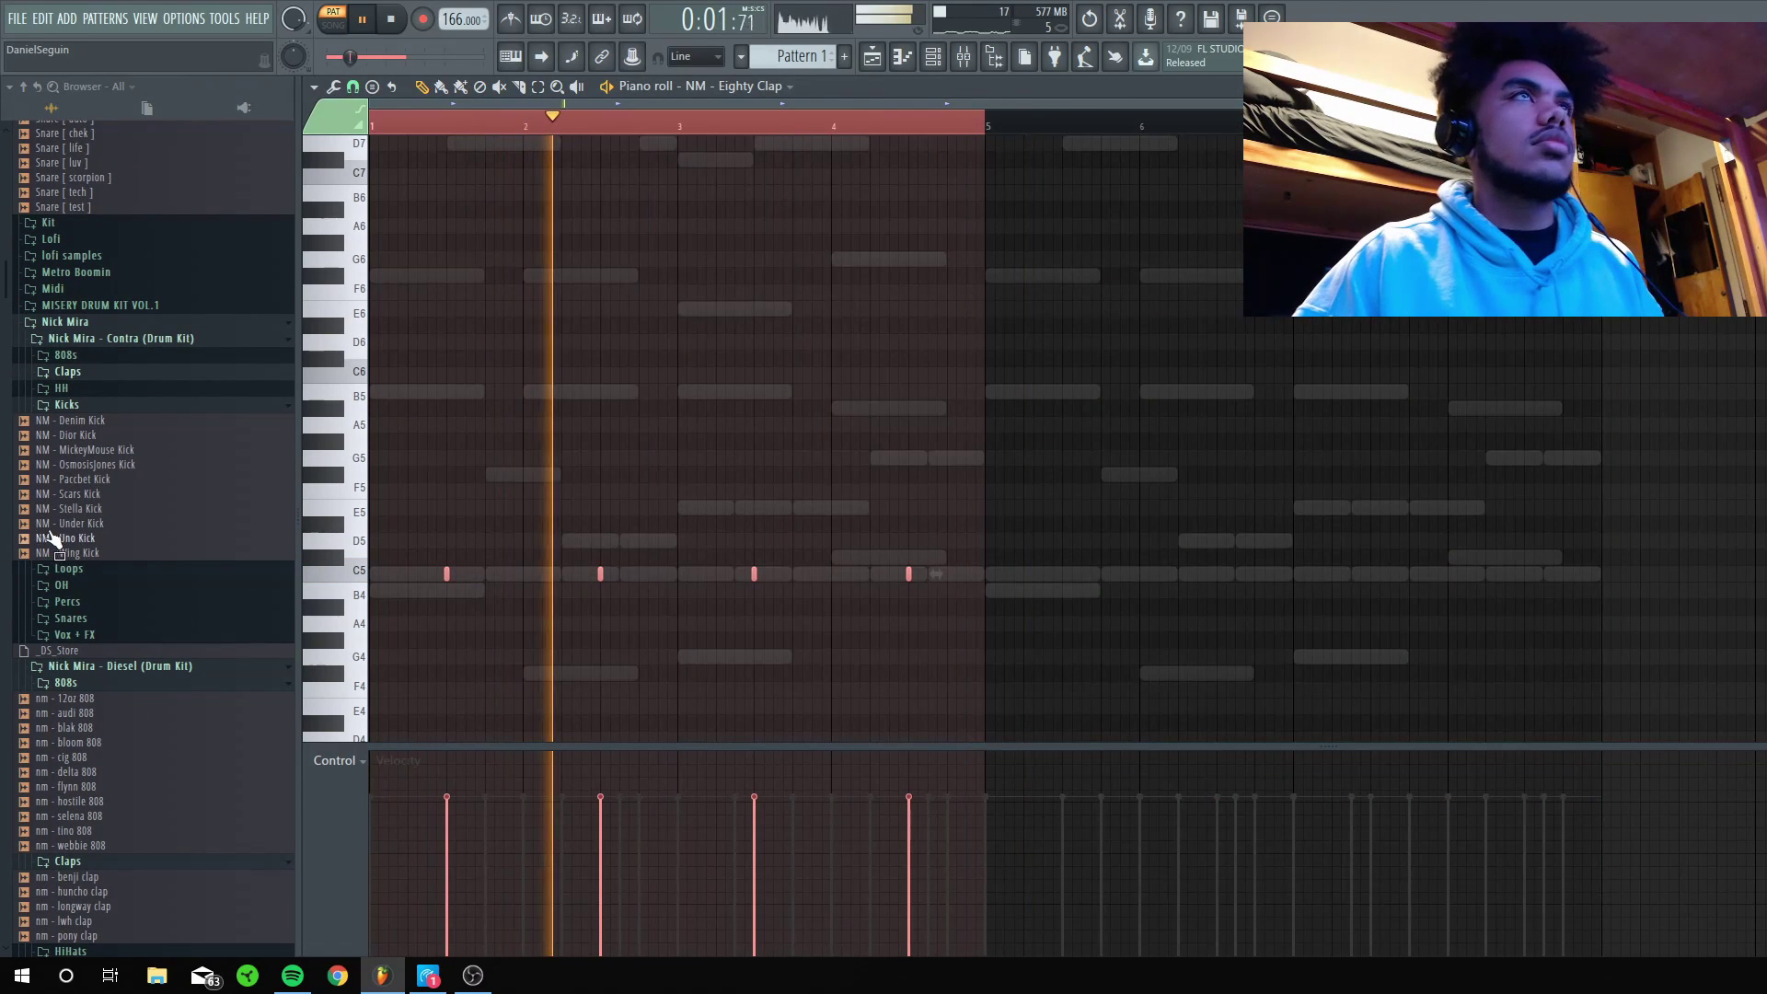
key(ctrl+b)
key(F6)
click(991, 176)
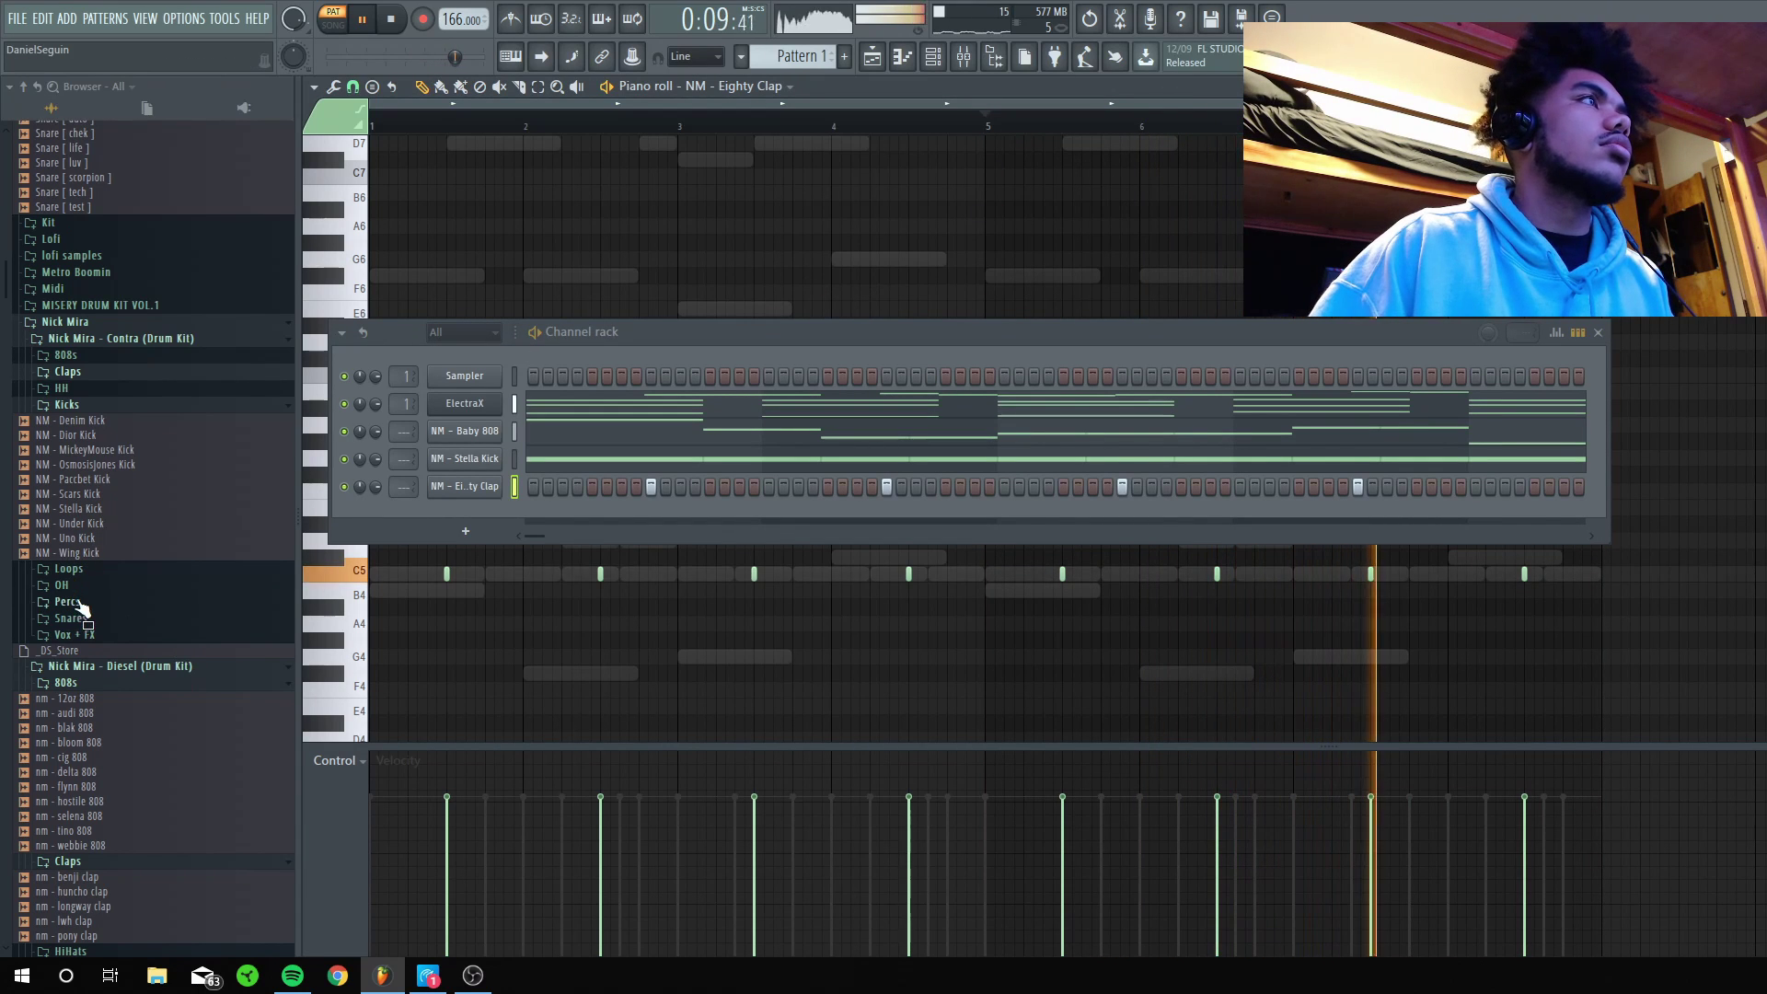
Add NM - Toliver HH with hits on every second step and NM - ThinIce HH with a hit on the first step.
scroll(81, 608, down, 15)
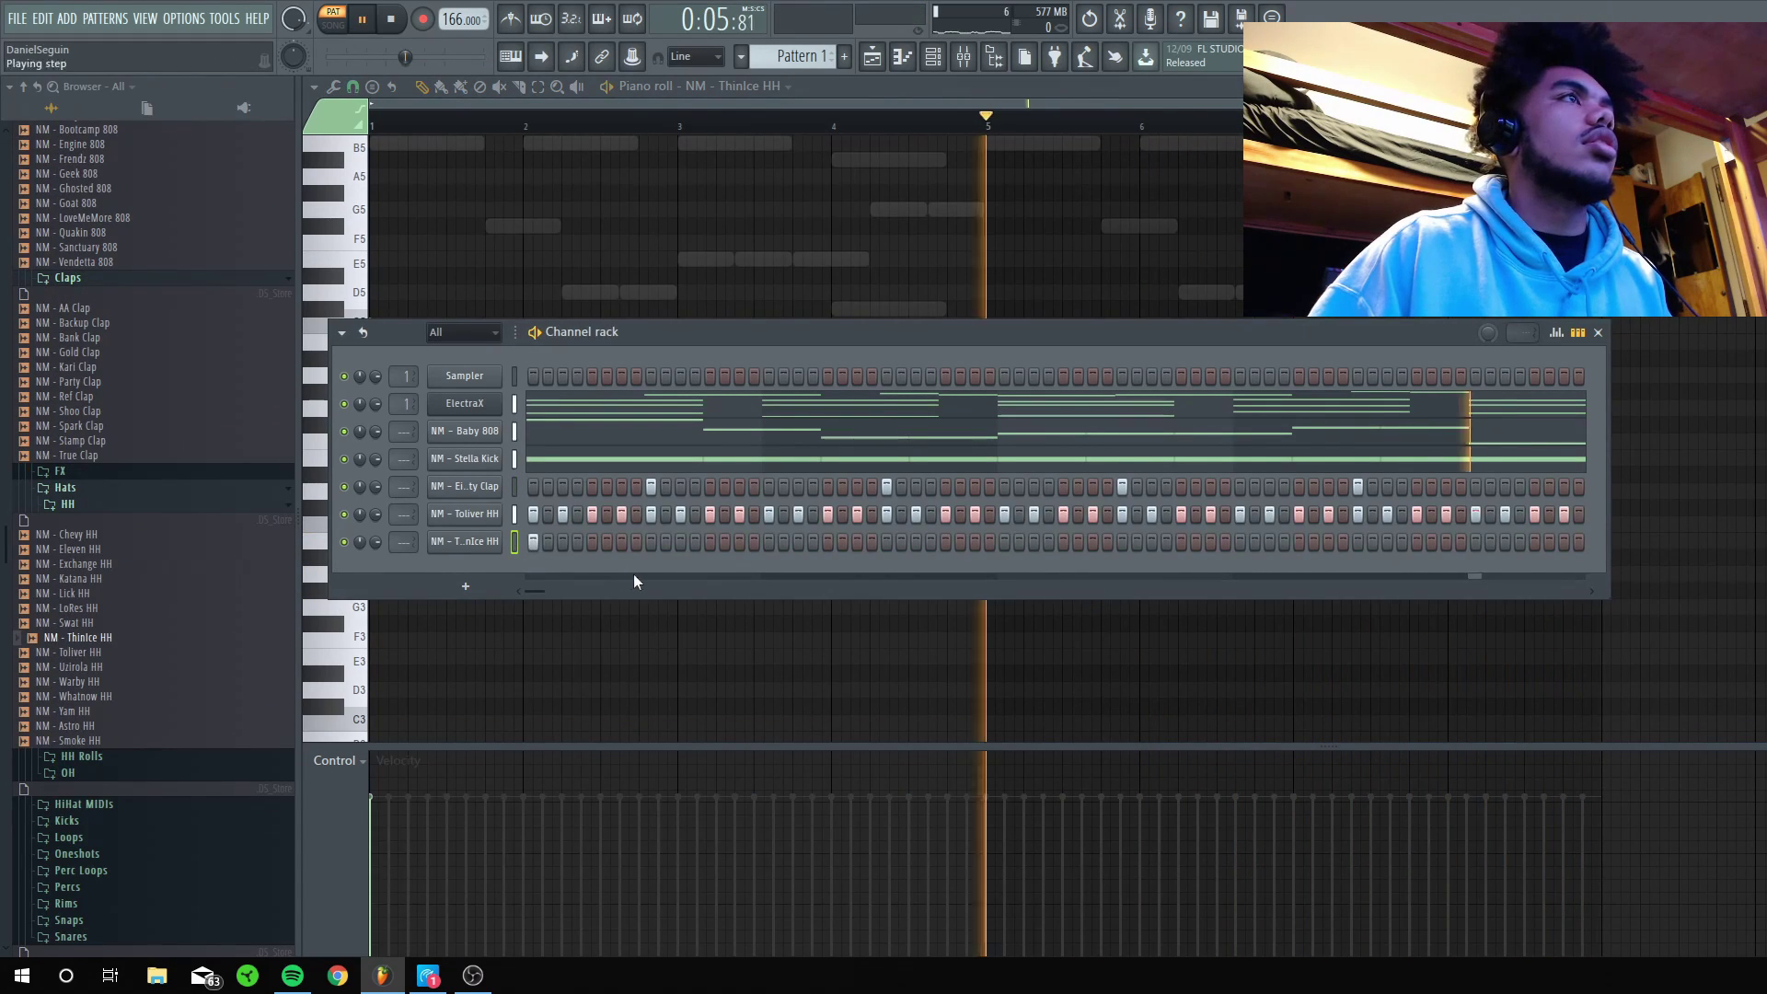
key(space)
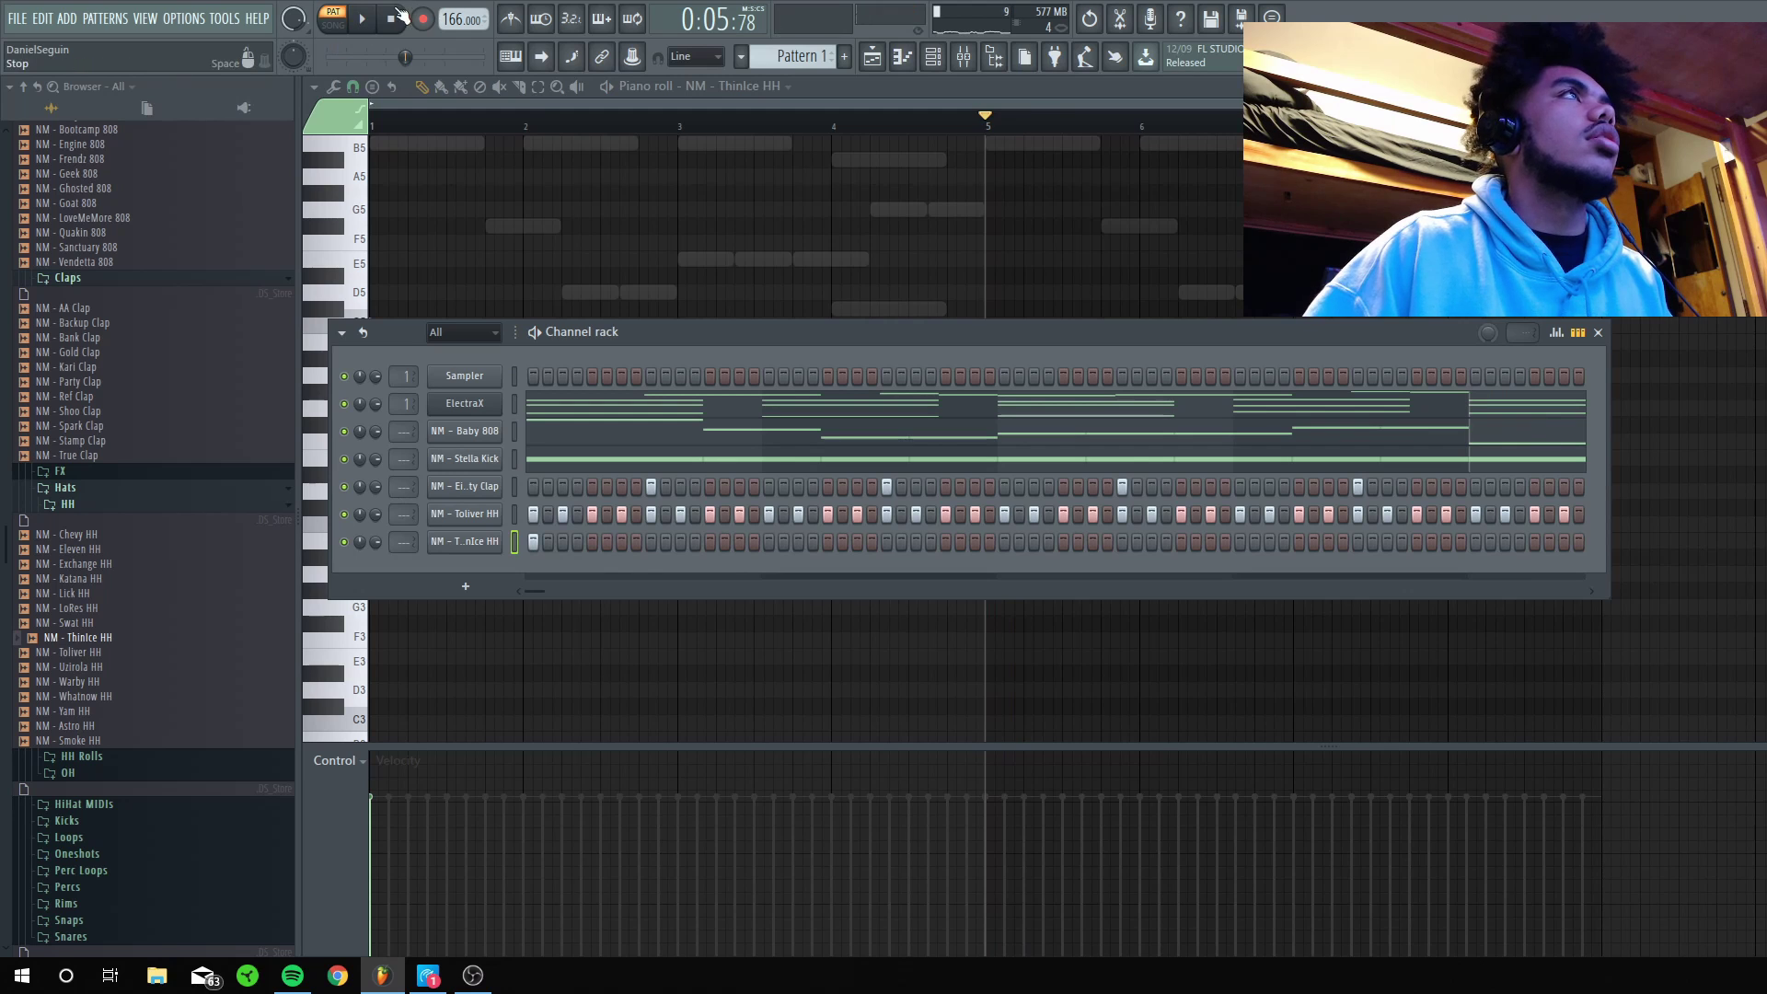
Add an NM - ThinIce HH hit on the fifth step of bar 1 during playback and show its notes in the piano roll.
key(space)
click(592, 541)
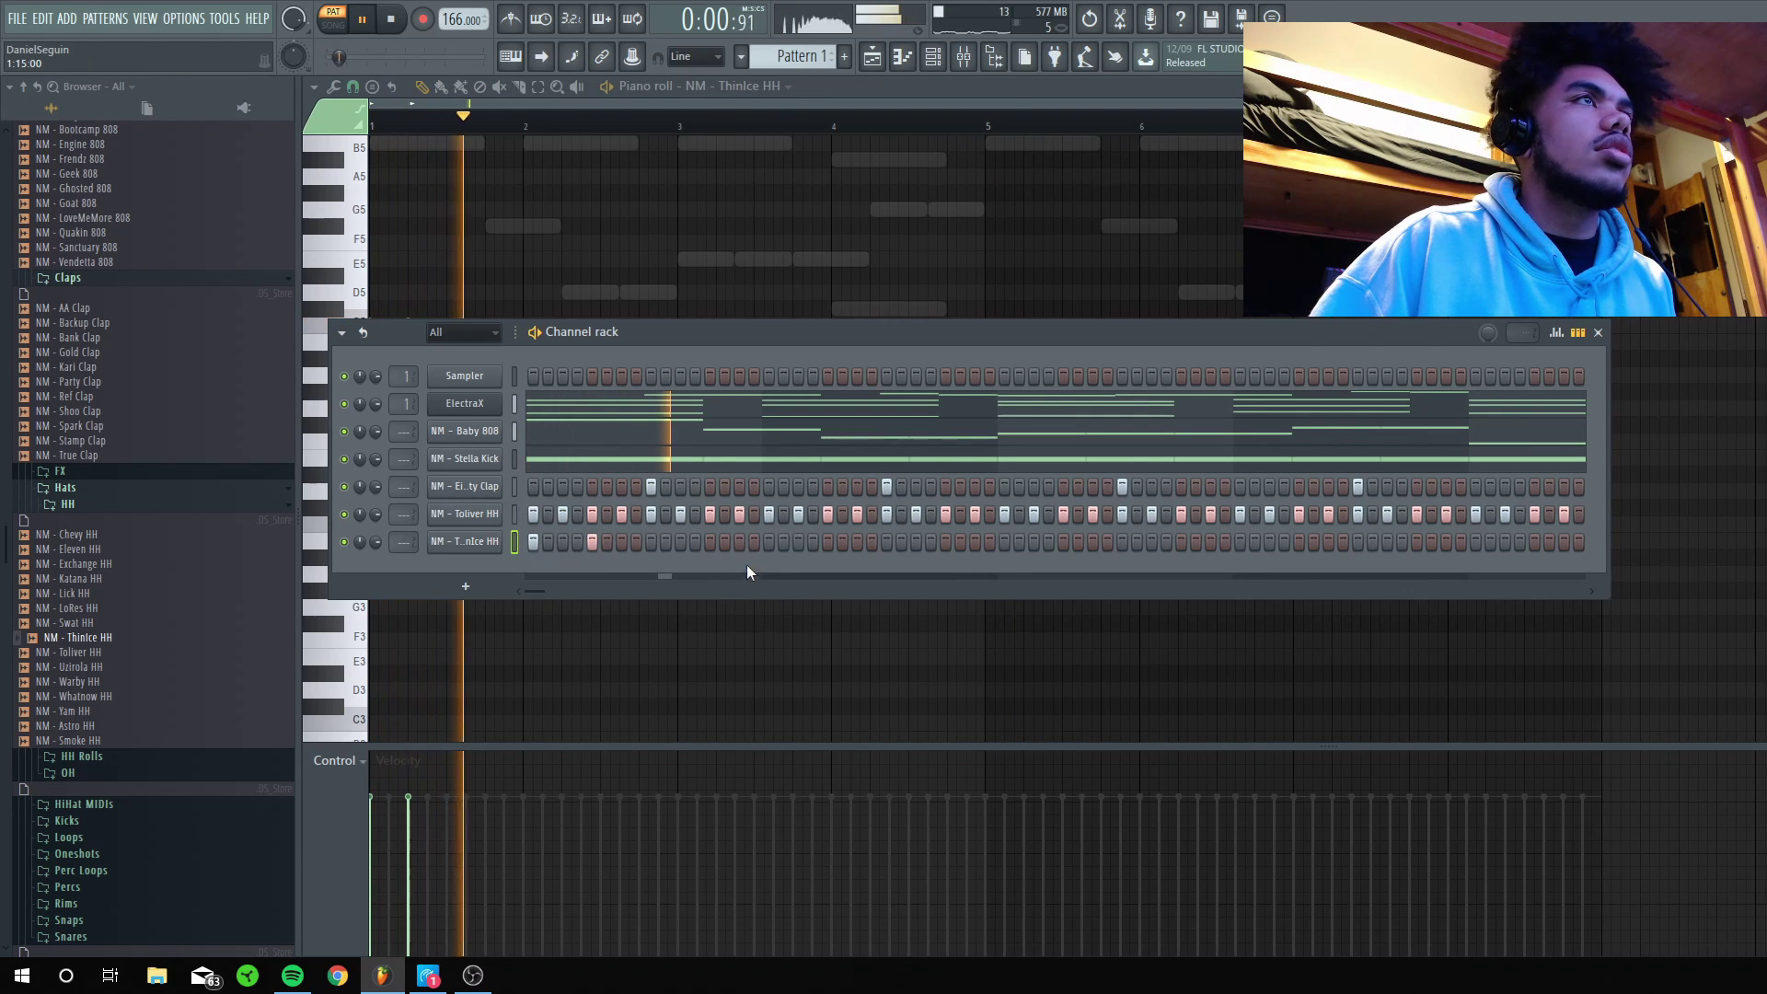
key(F6)
key(space)
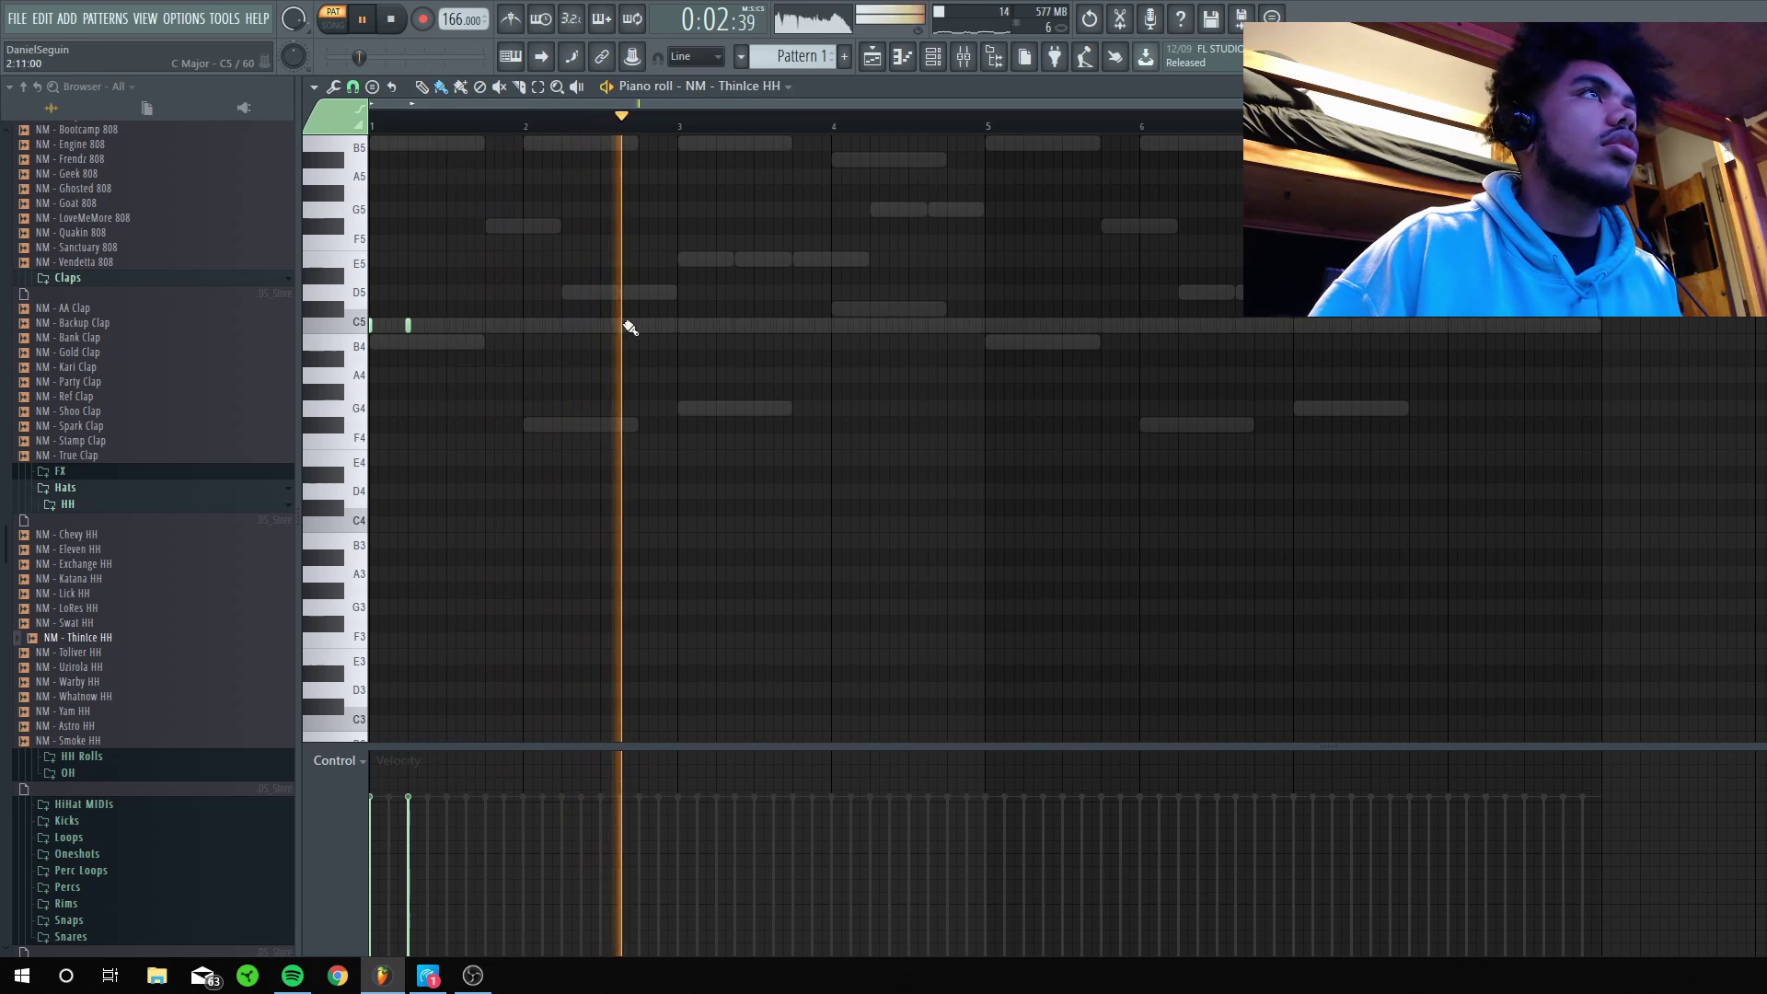
drag(556, 326, 578, 326)
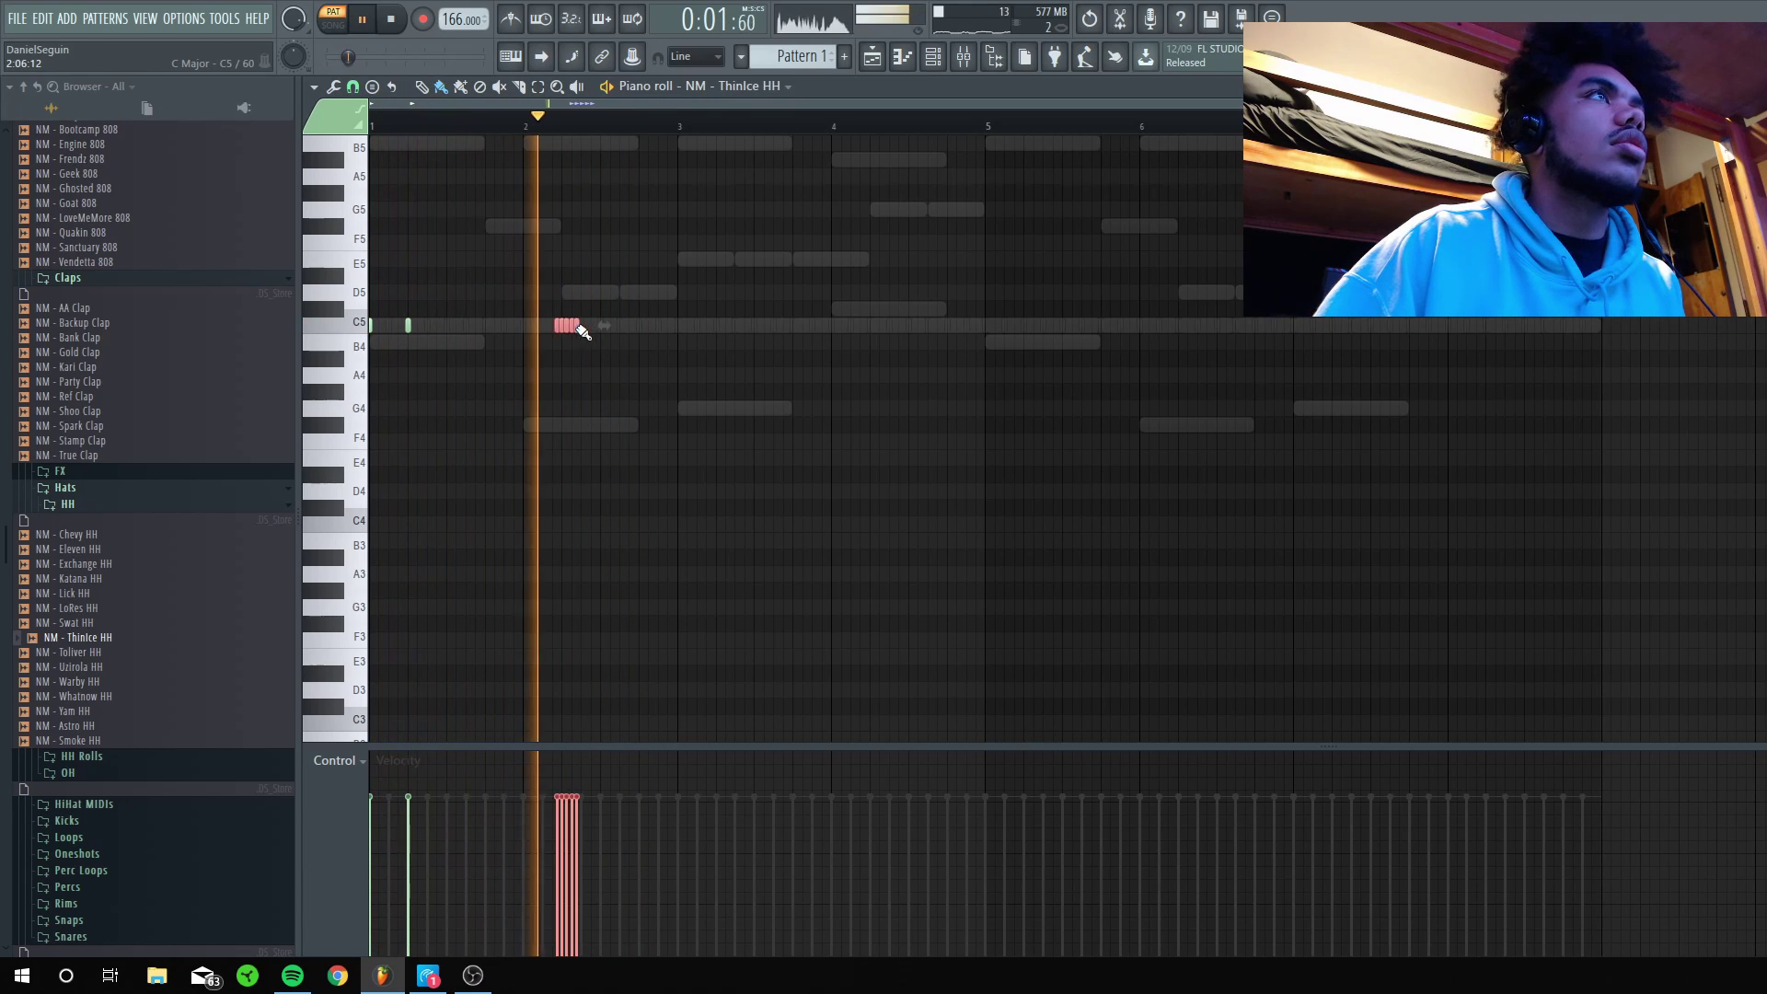
scroll(669, 108, up, 4)
right_click(721, 325)
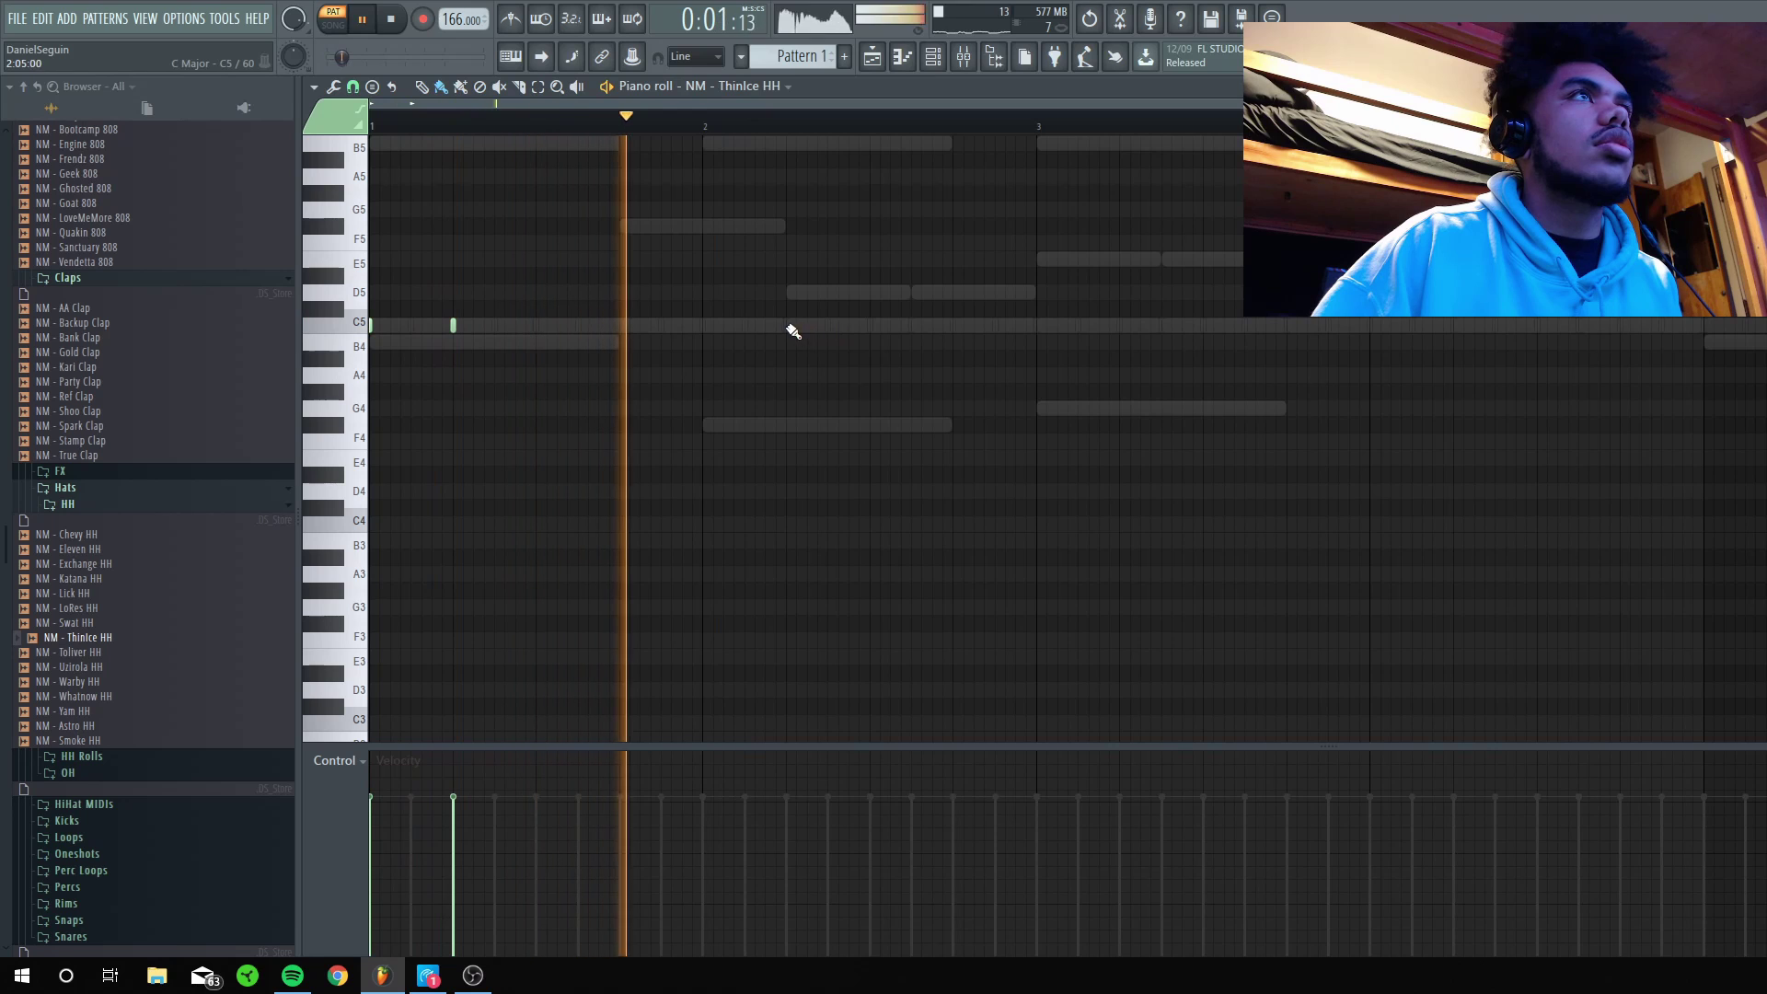
Paint a fast three-note ThinIce HH roll in bar 2 and shift it earlier toward the bar's third step.
drag(786, 326, 828, 328)
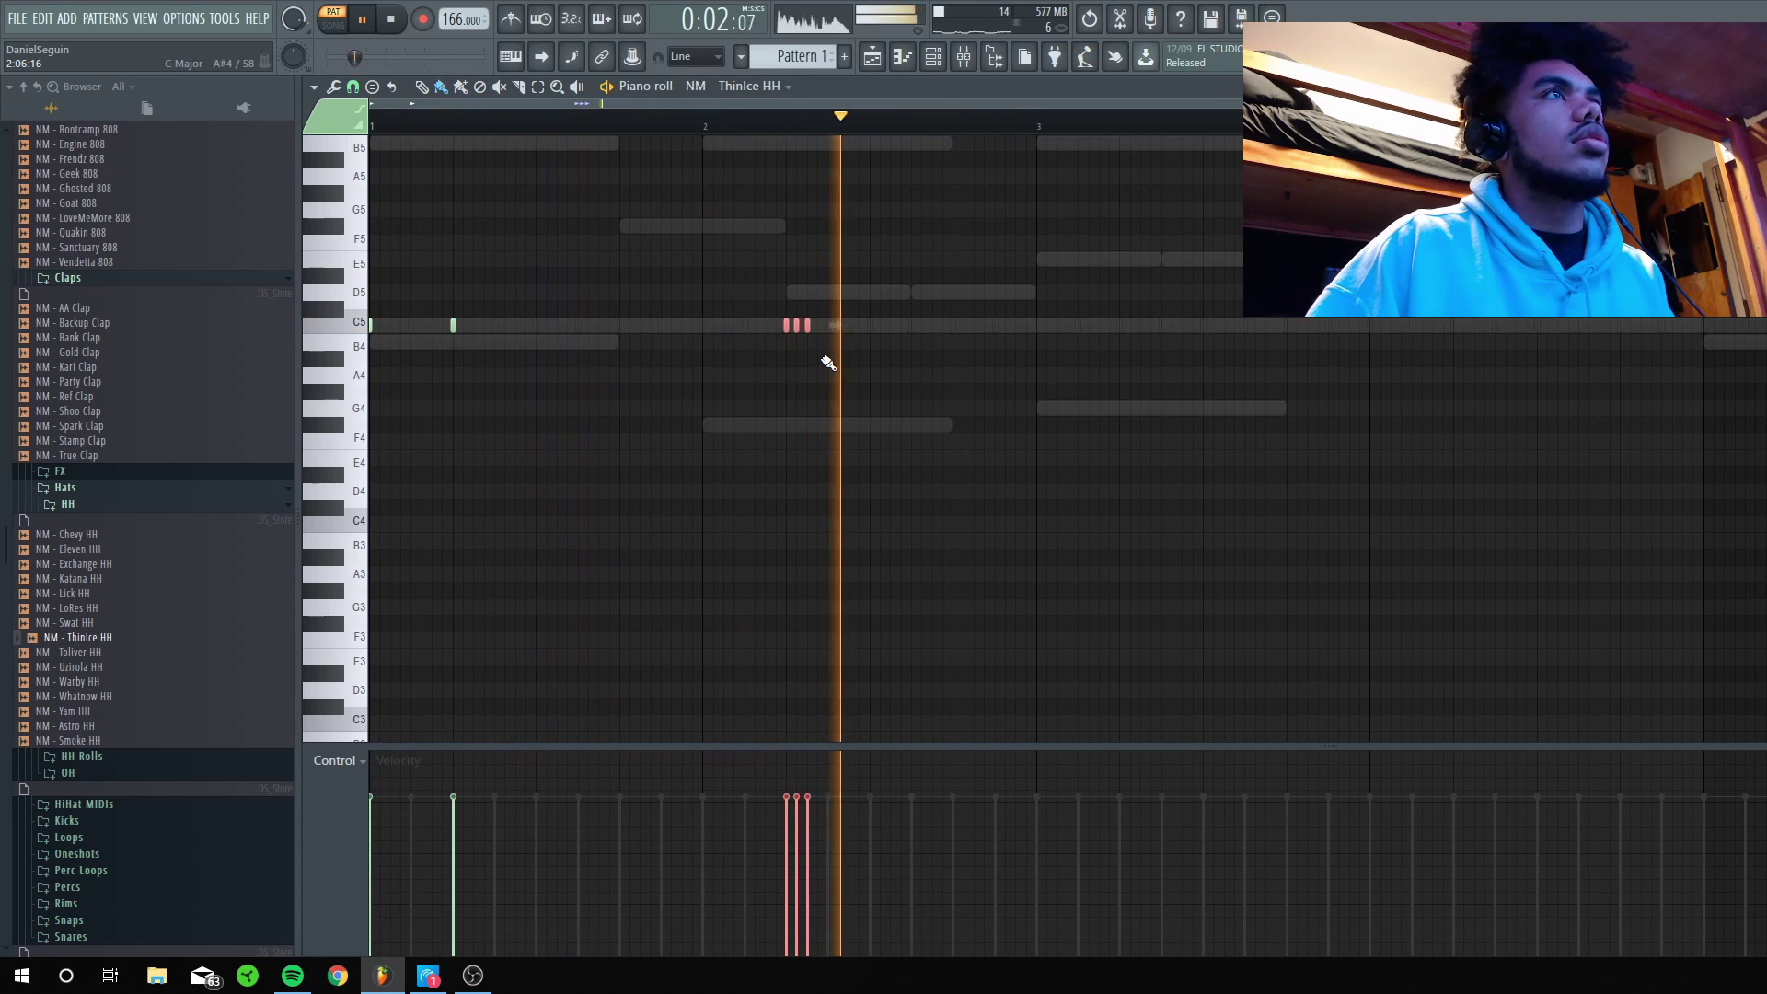
key(ctrl+a)
drag(840, 363, 777, 315)
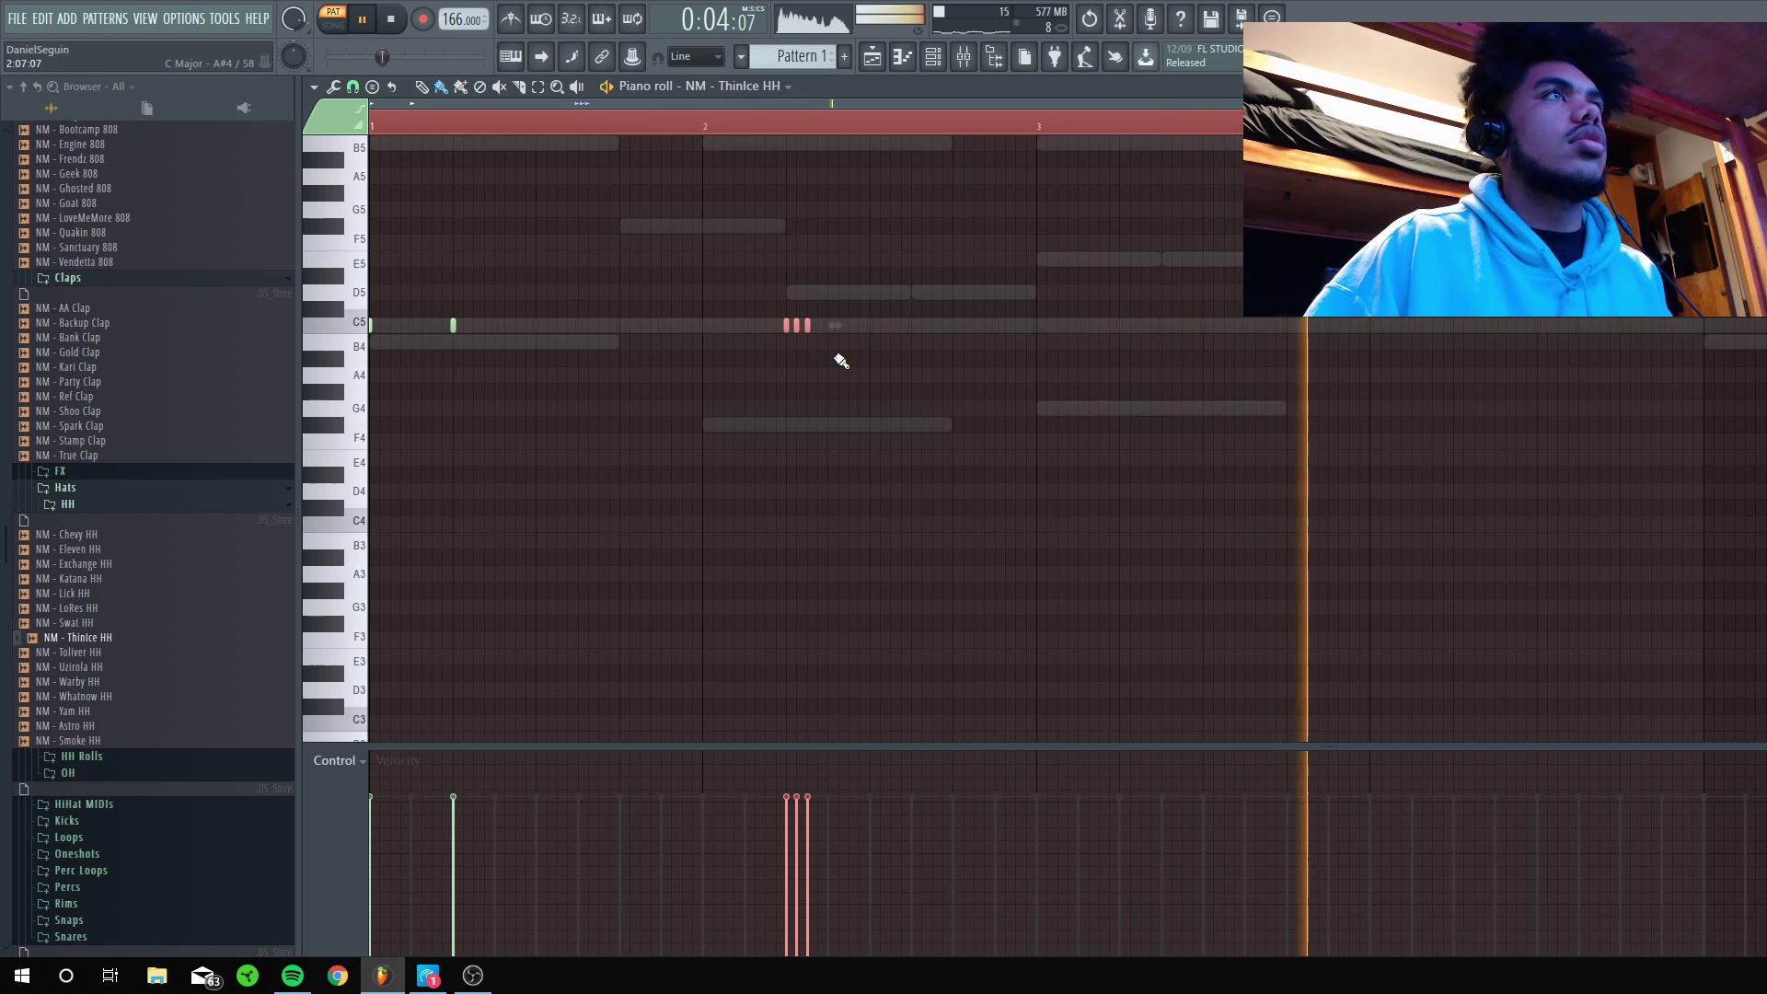
key(shift+Left)
key(shift+Left)
key(shift+Left)
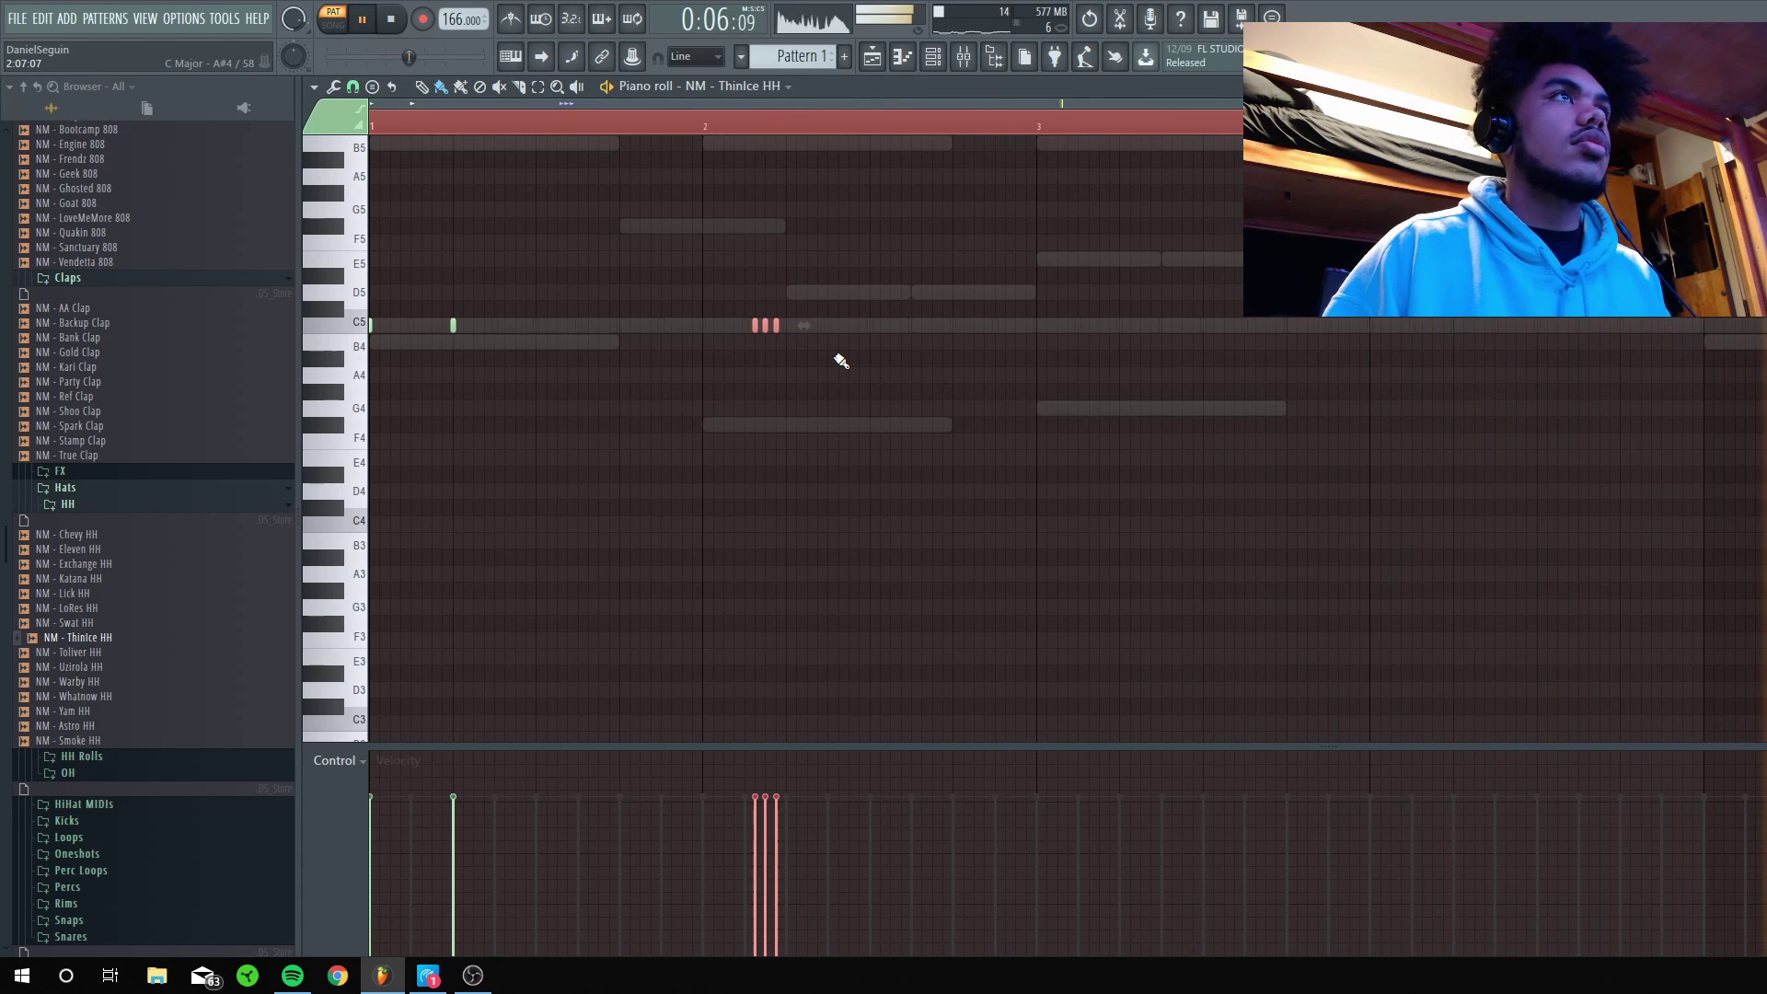
Repeat the ThinIce HH pattern of bars 1 and 2 through bar 8, with an extra three-note roll at the end of bar 4.
key(space)
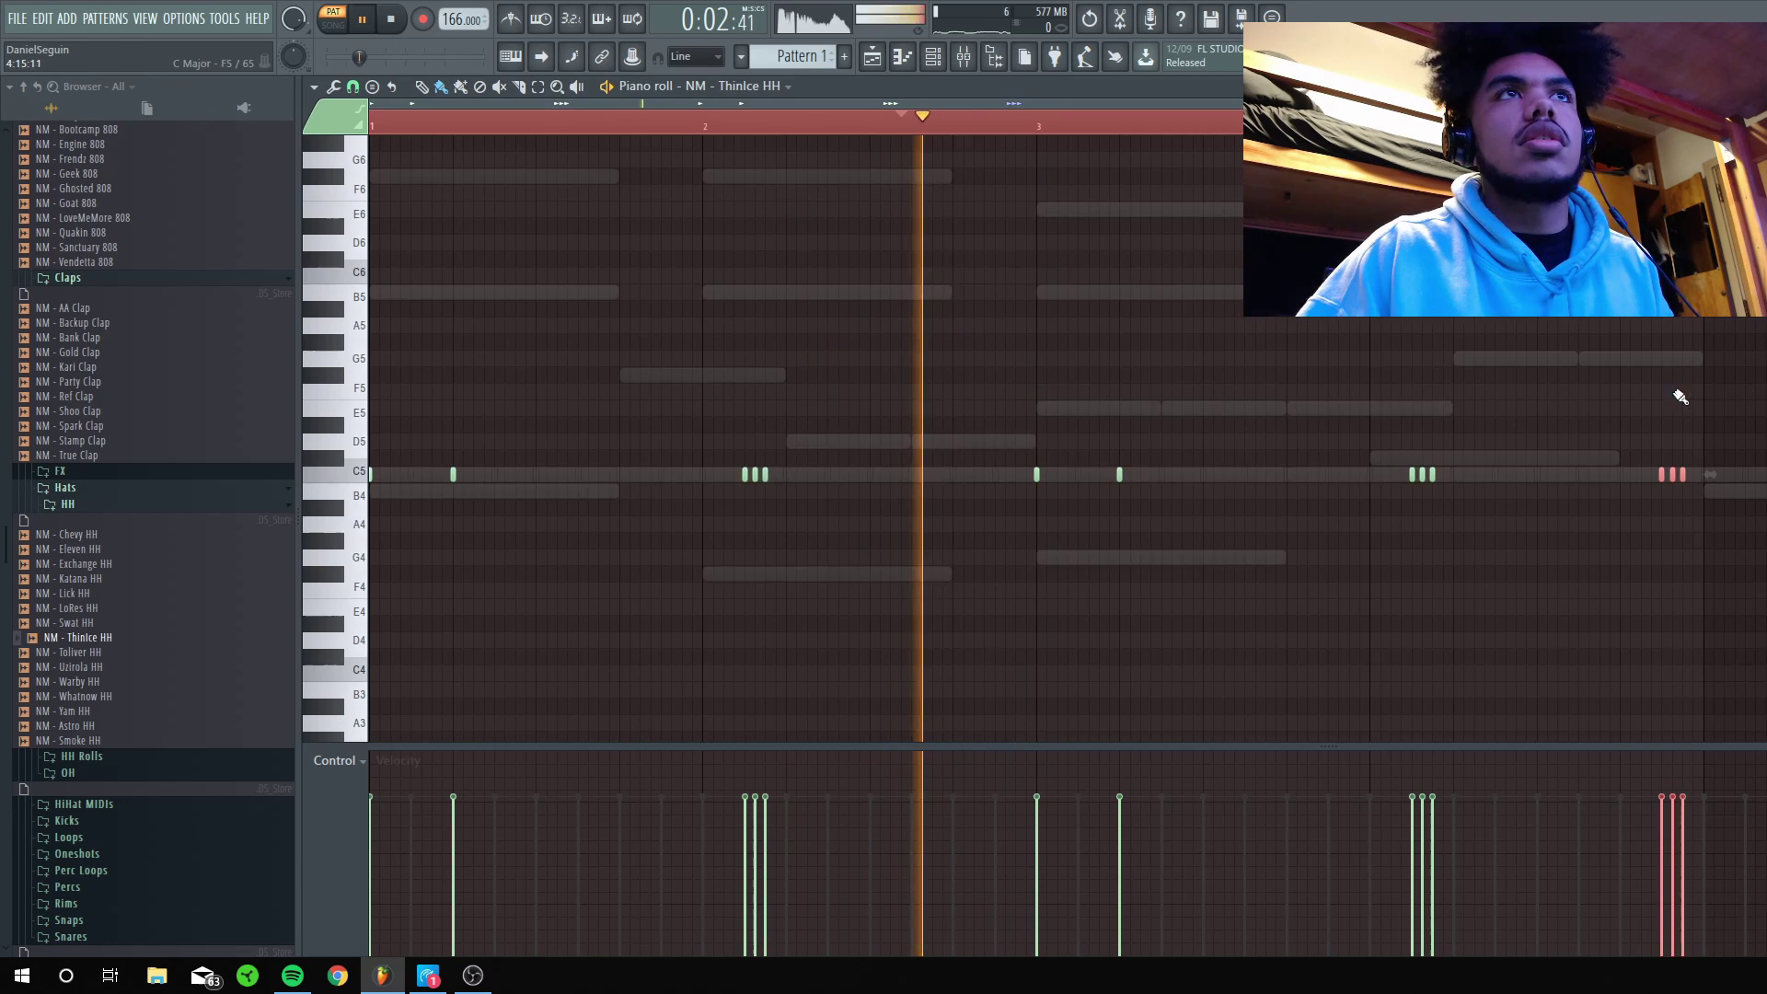
key(F6)
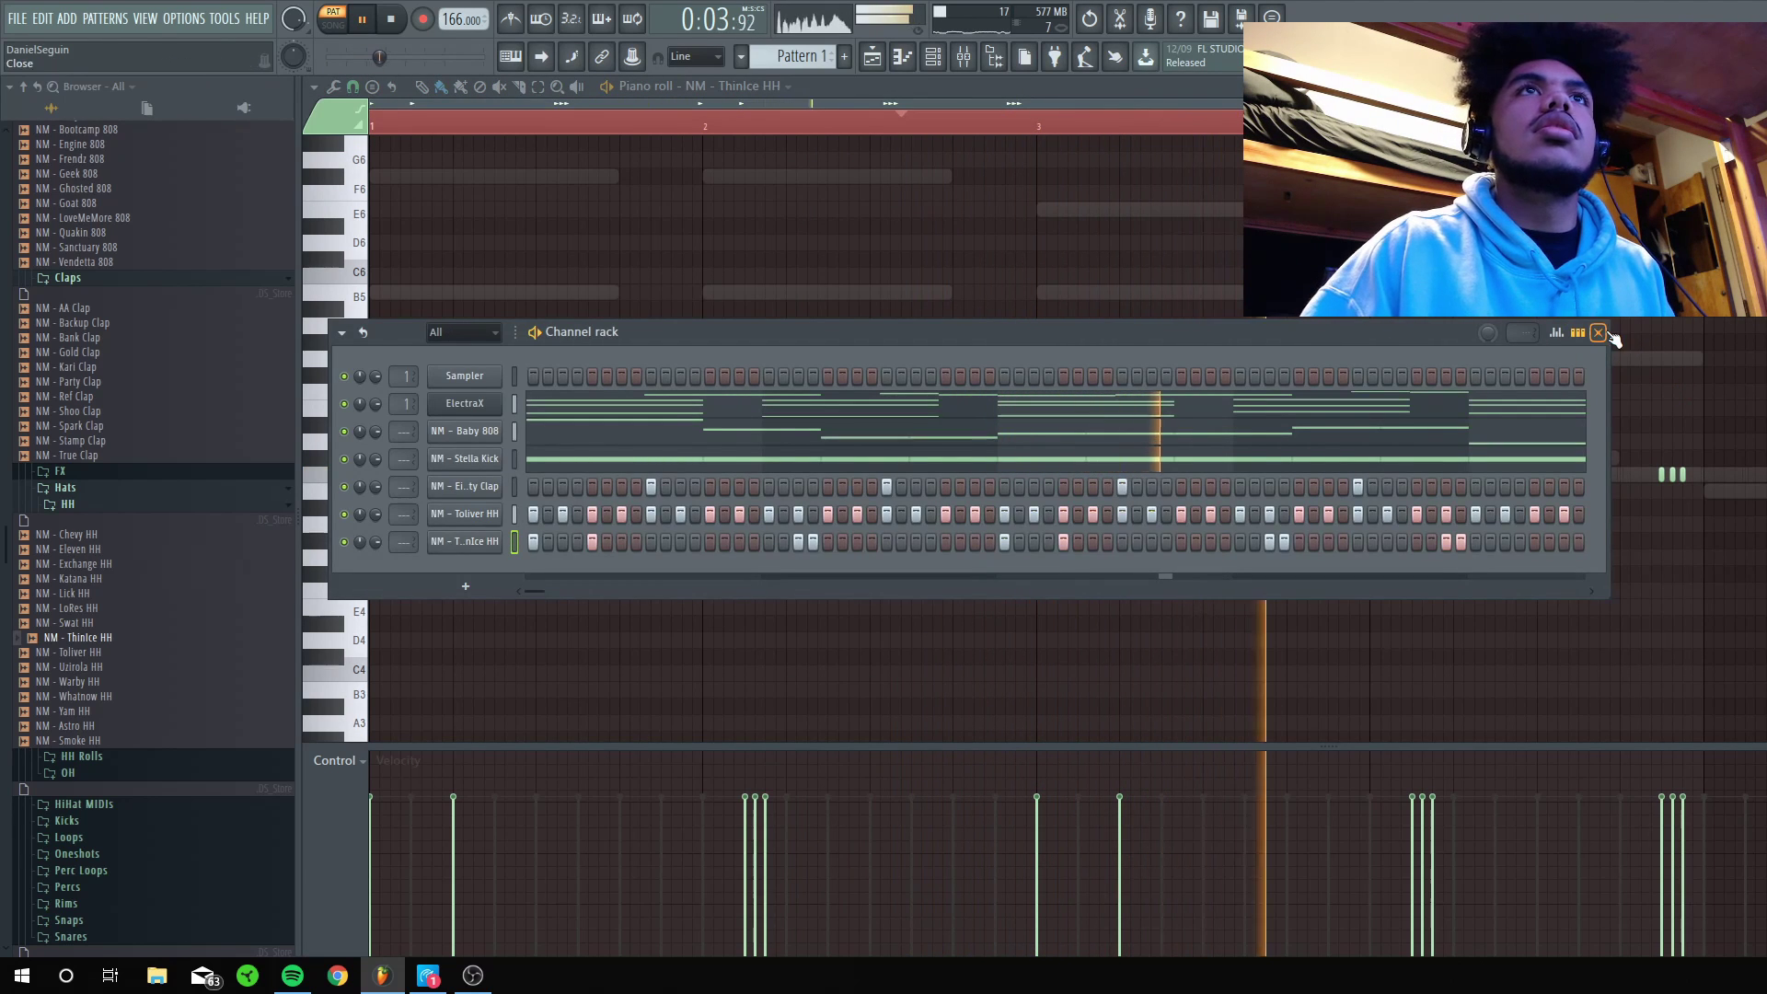
key(F6)
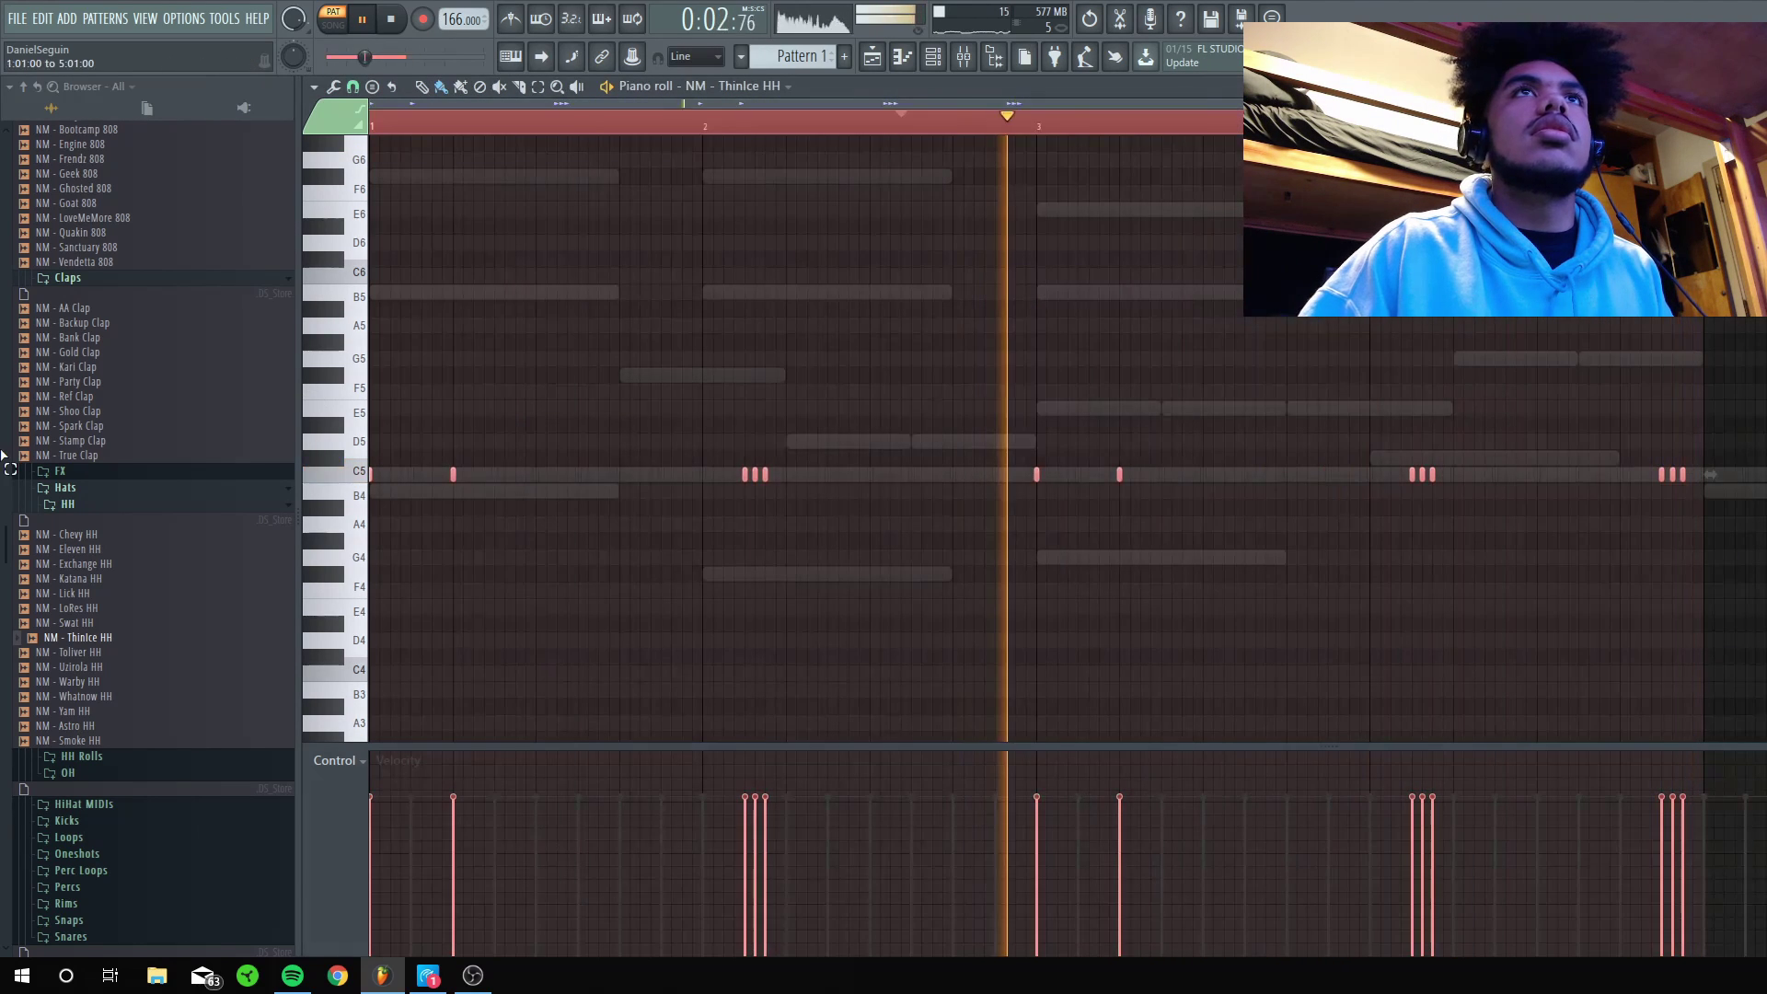
mouse_move(454, 474)
mouse_down()
mouse_move(1392, 410)
mouse_move(1766, 413)
mouse_up()
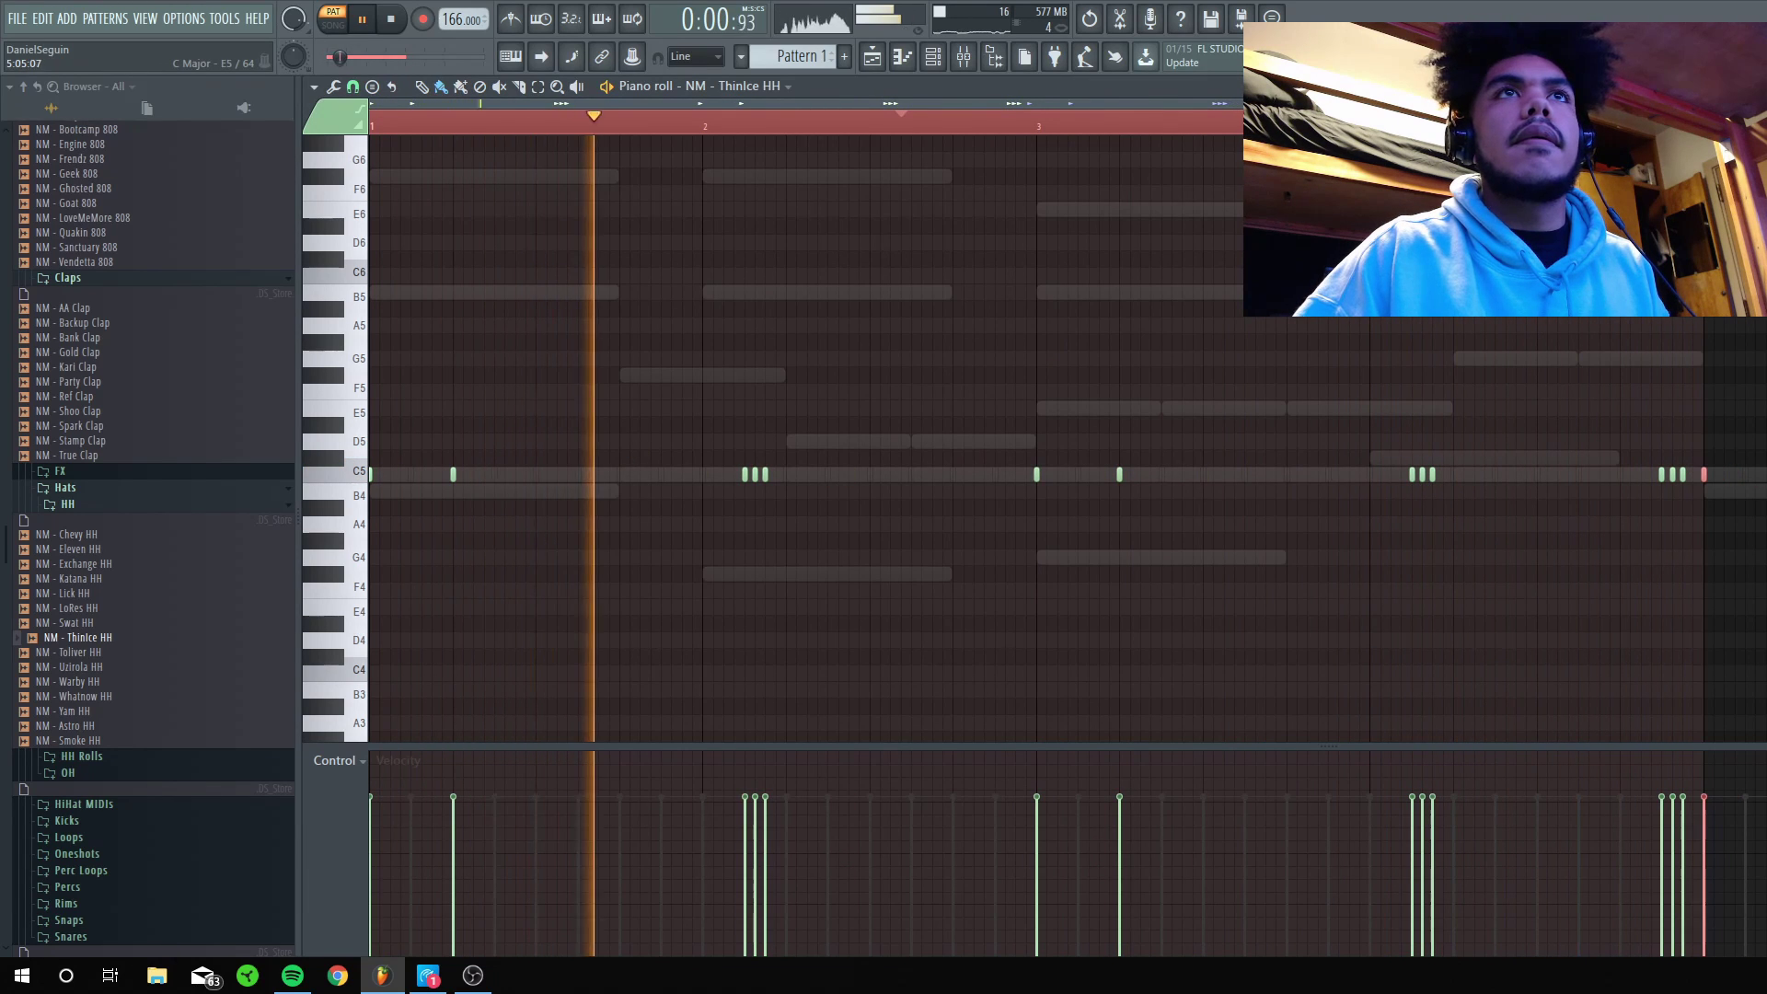
key(F6)
ctrl+click(1621, 313)
scroll(1621, 320, down, 3)
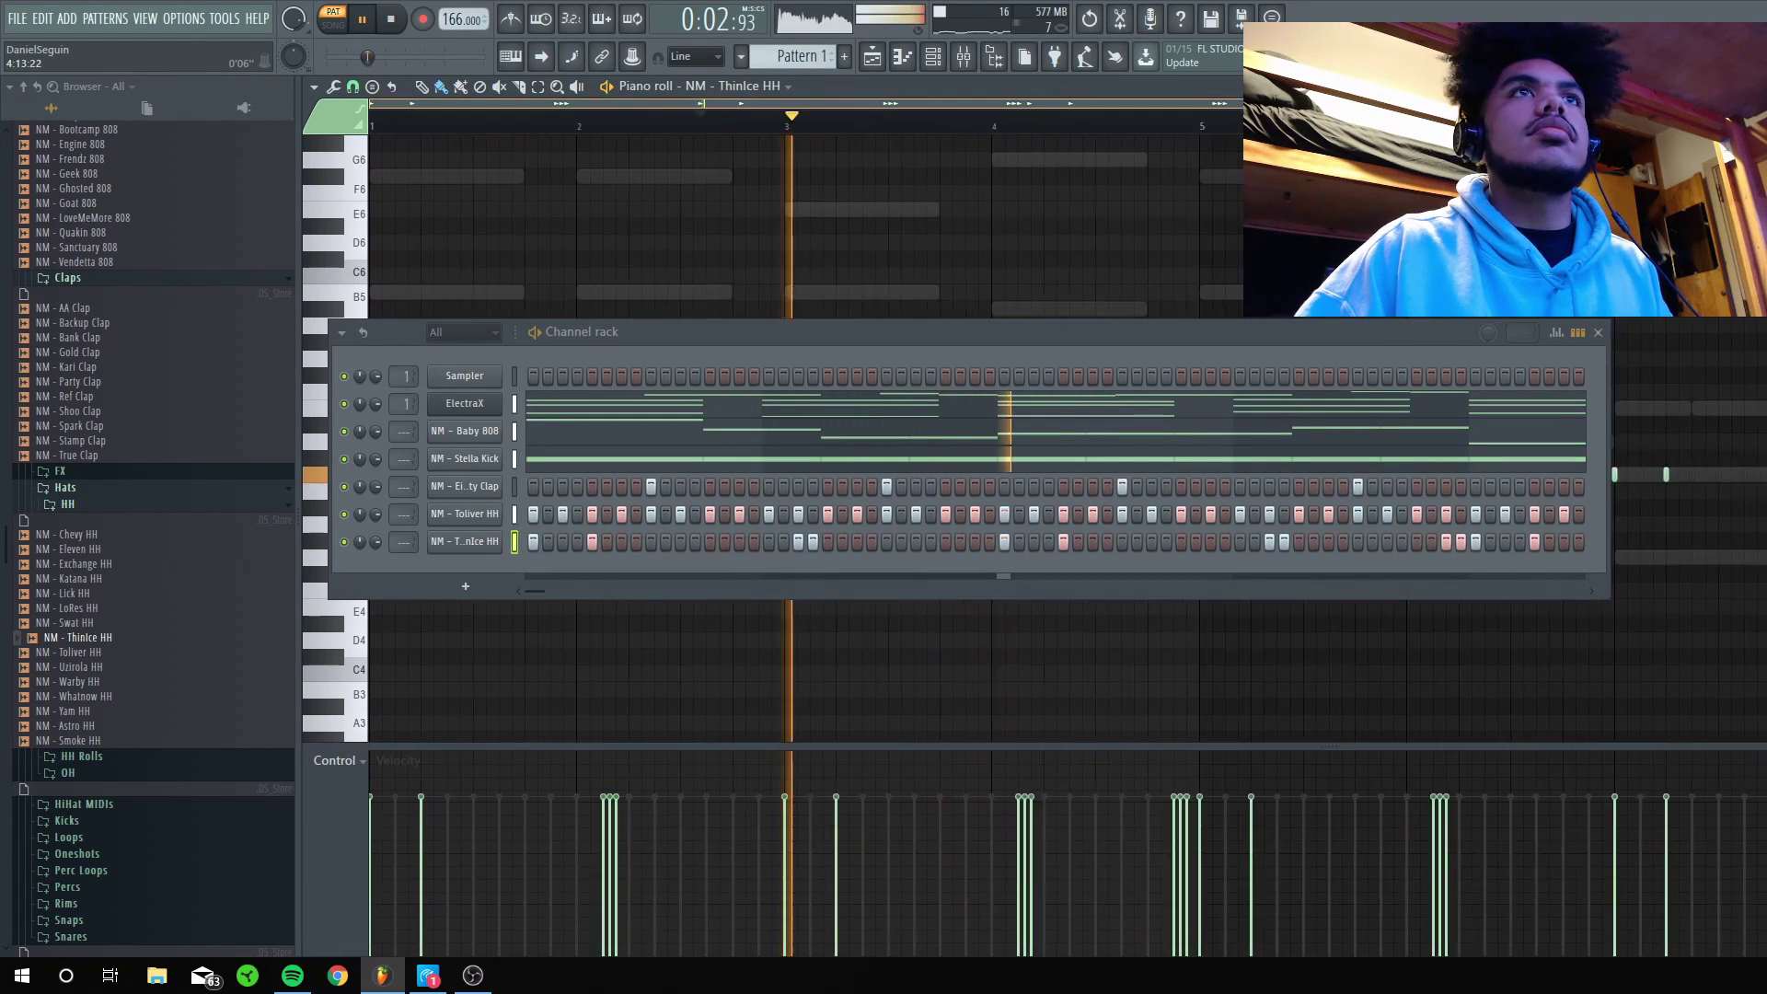
click(1598, 332)
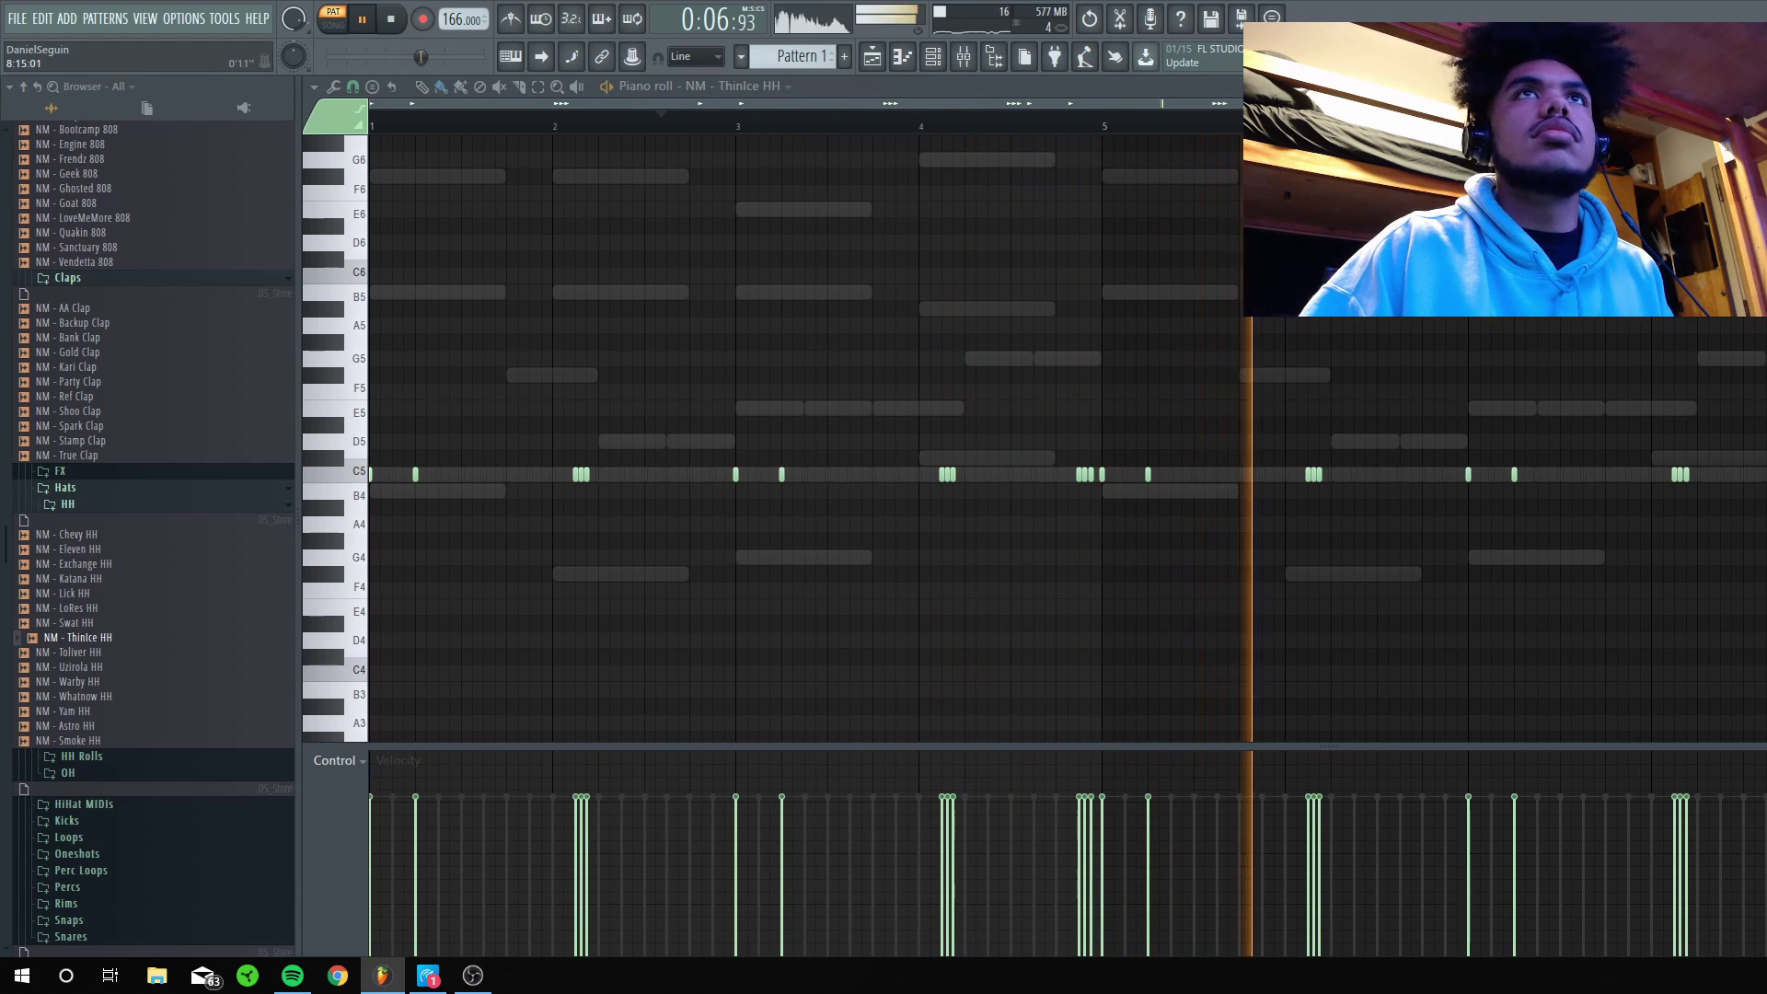
Add a four-note ThinIce HH roll at the end of bar 8, lower it to G#4 and play the pattern.
scroll(1659, 104, up, 4)
drag(1714, 529, 1660, 461)
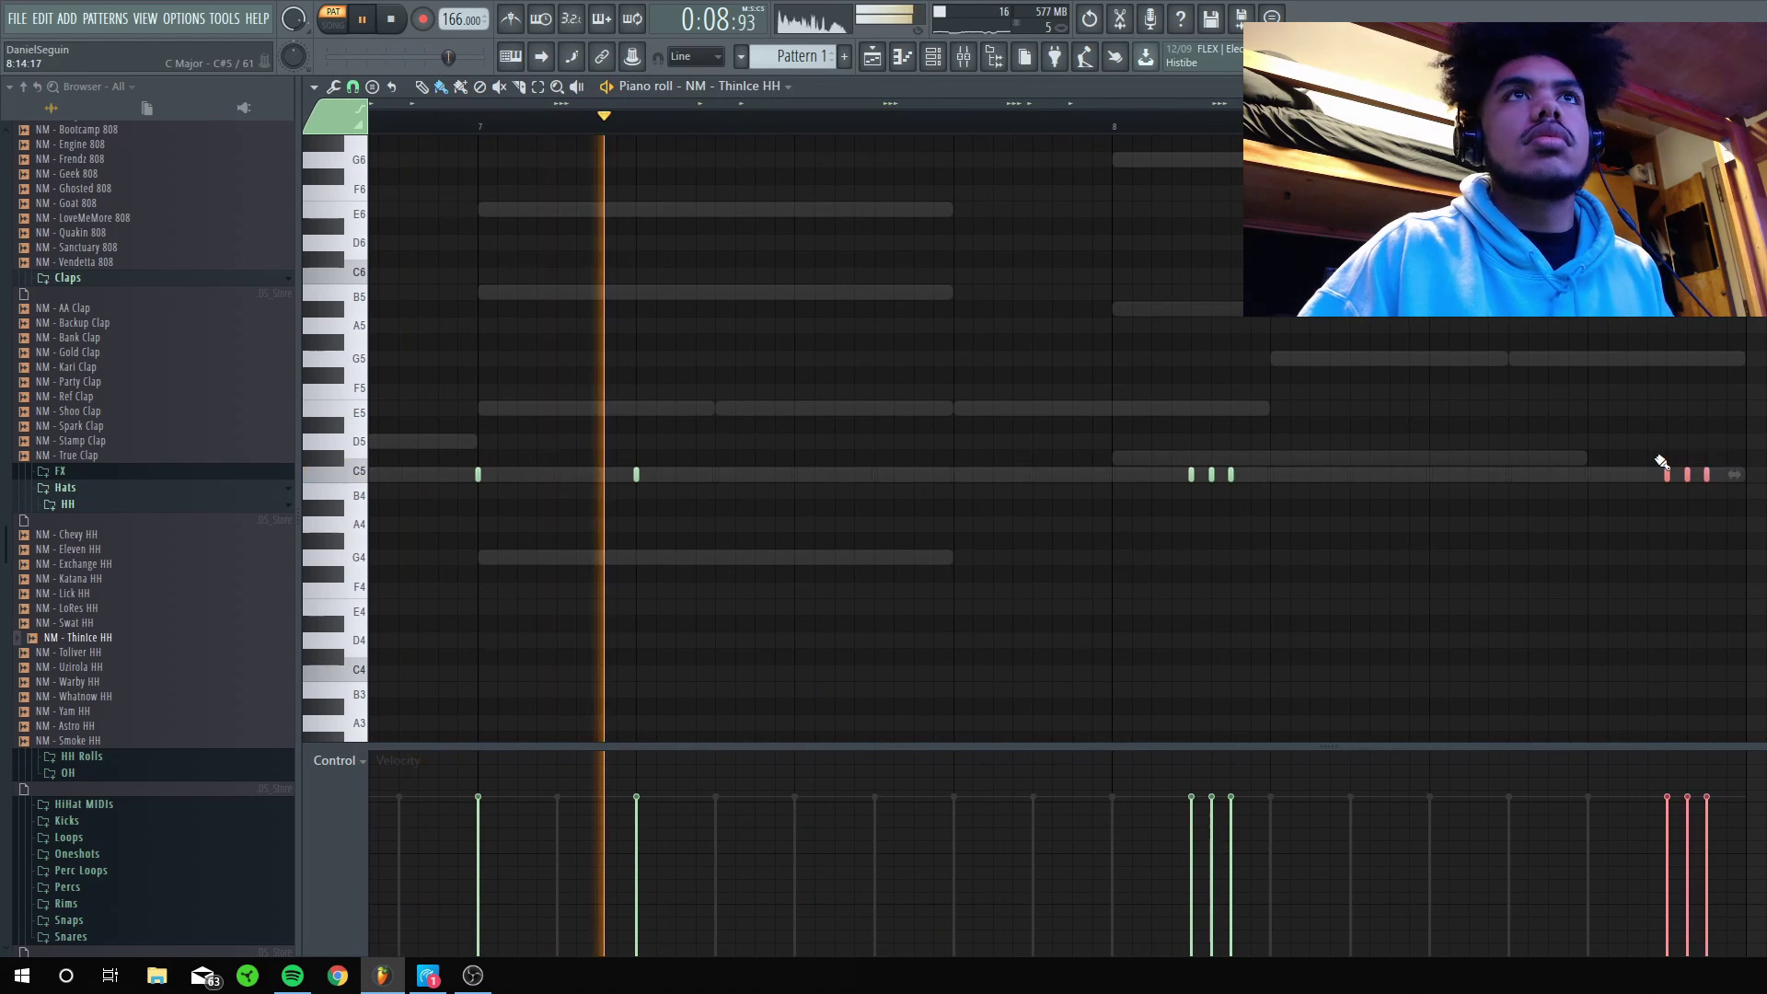
key(shift+Down)
key(shift+Down)
key(shift+Down)
key(shift+Down)
key(shift+Down)
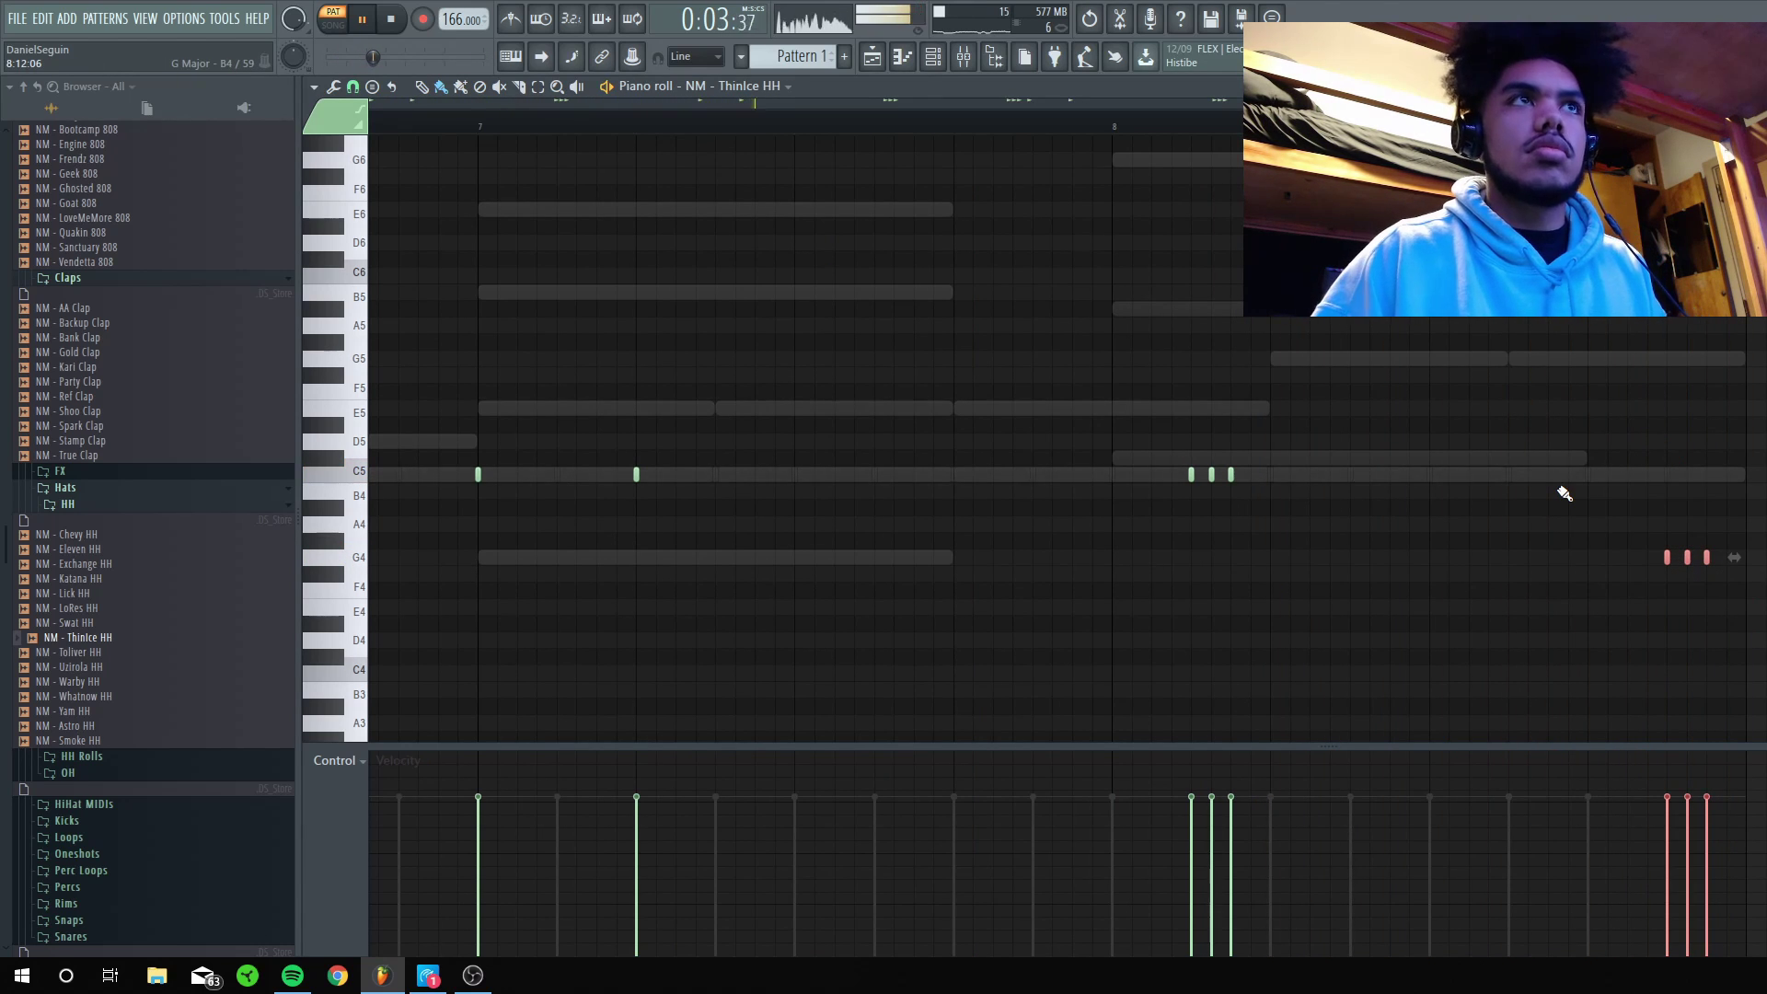
key(space)
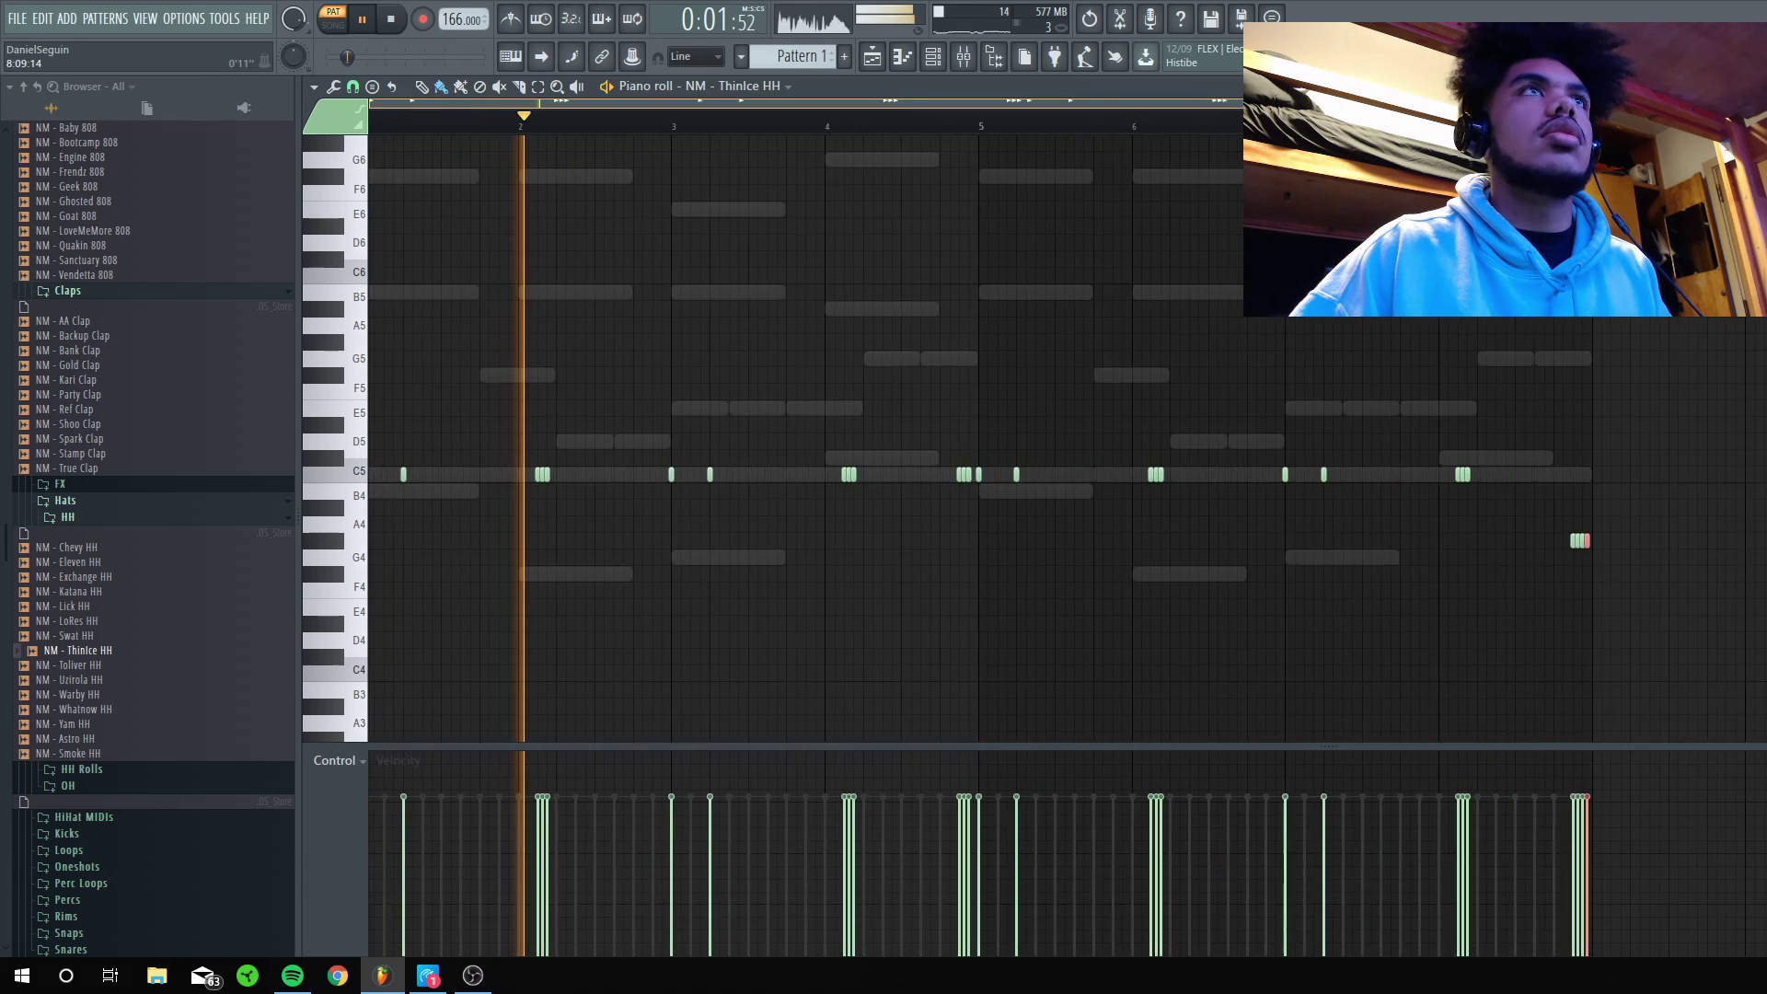
key(F6)
key(F6)
key(space)
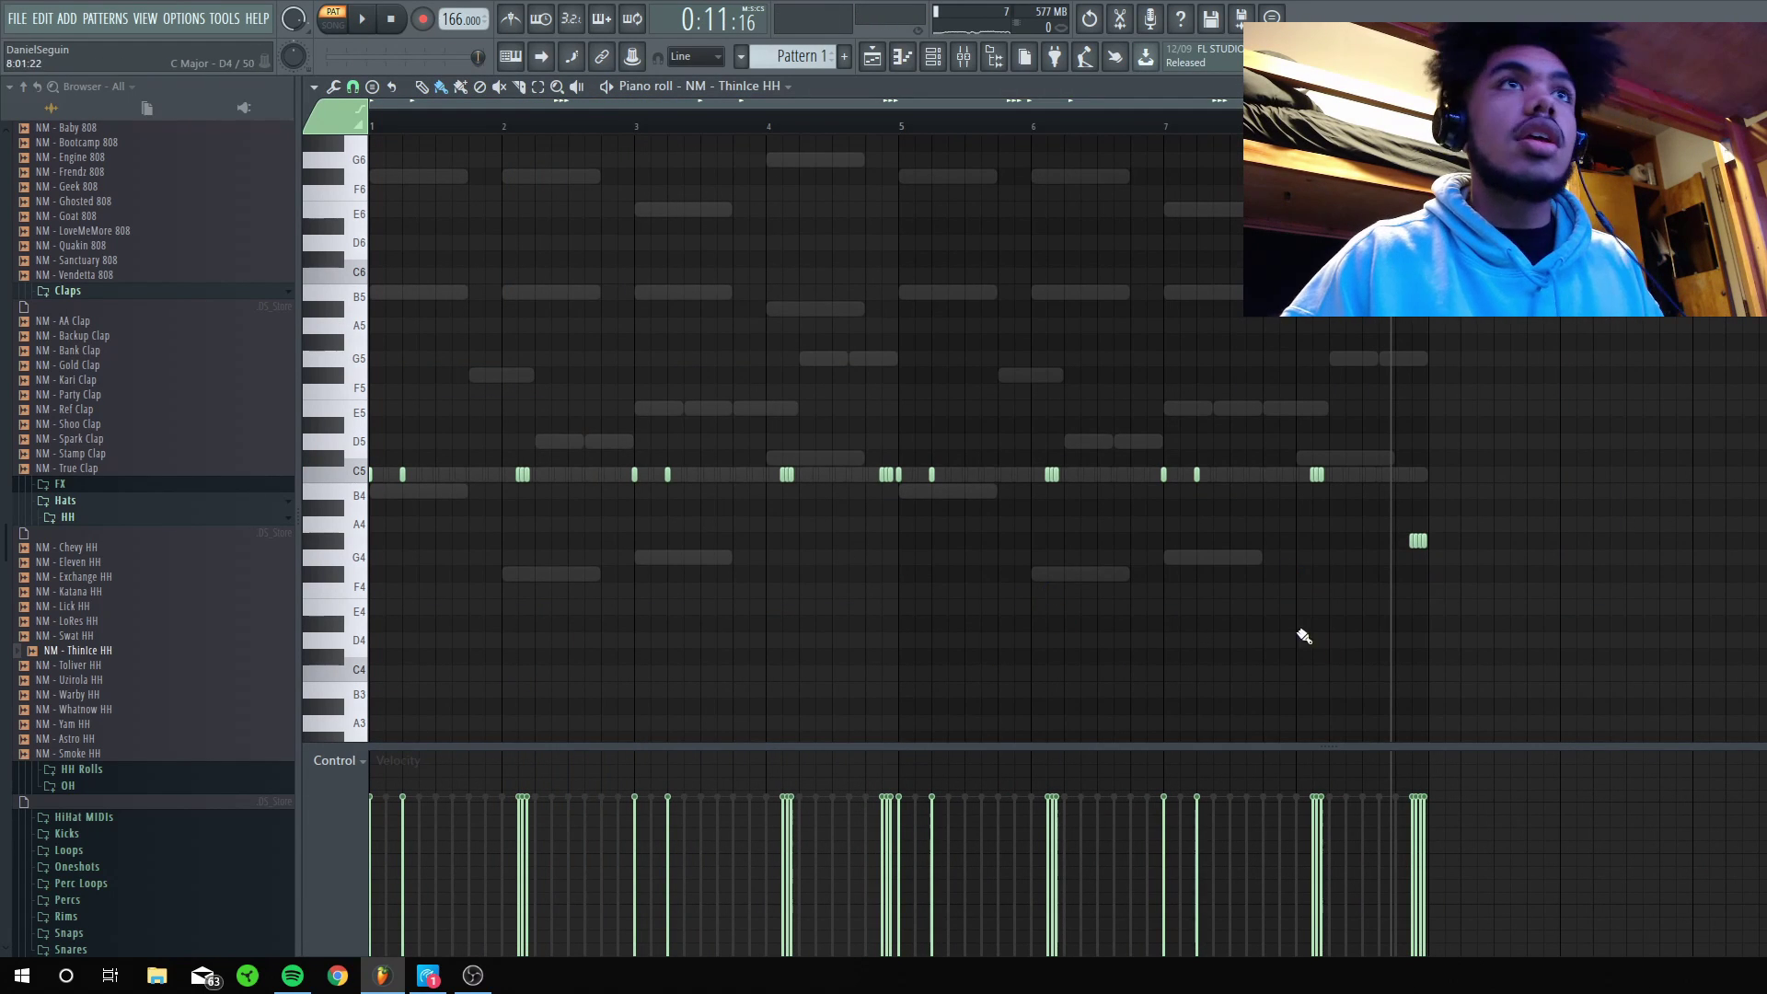
Randomize the panning of all ThinIce HH notes.
key(ctrl+a)
key(alt+r)
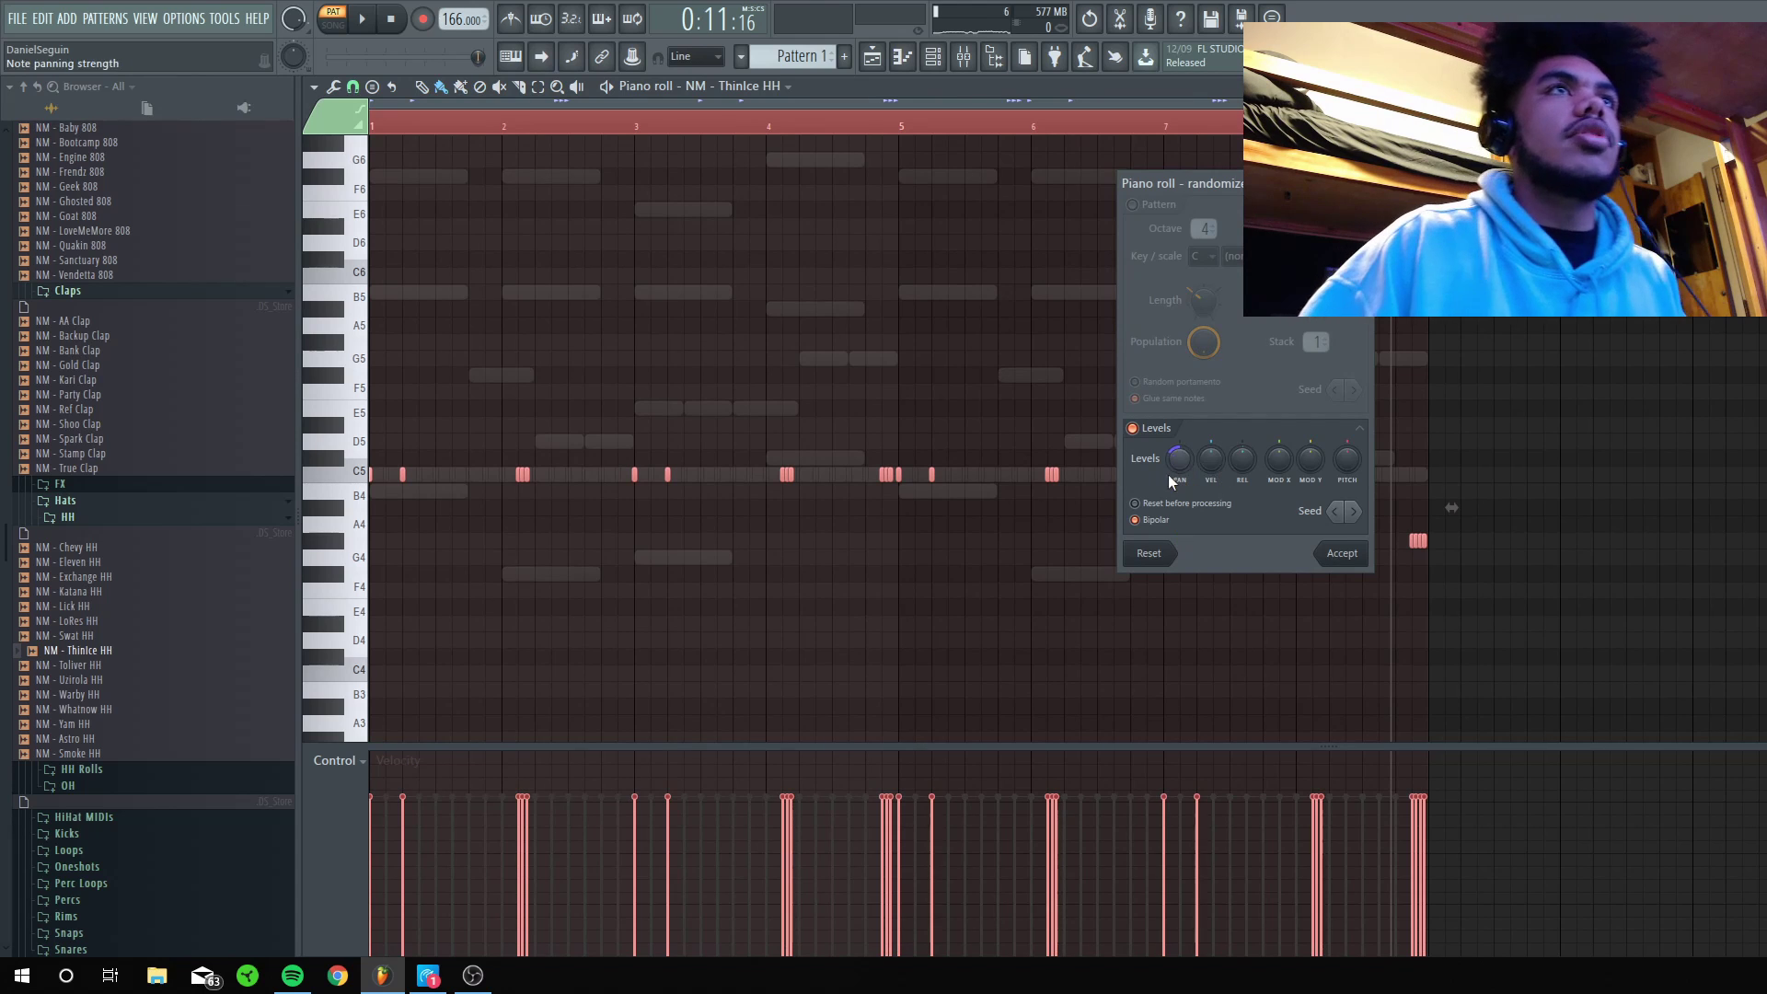
drag(1168, 473, 1167, 467)
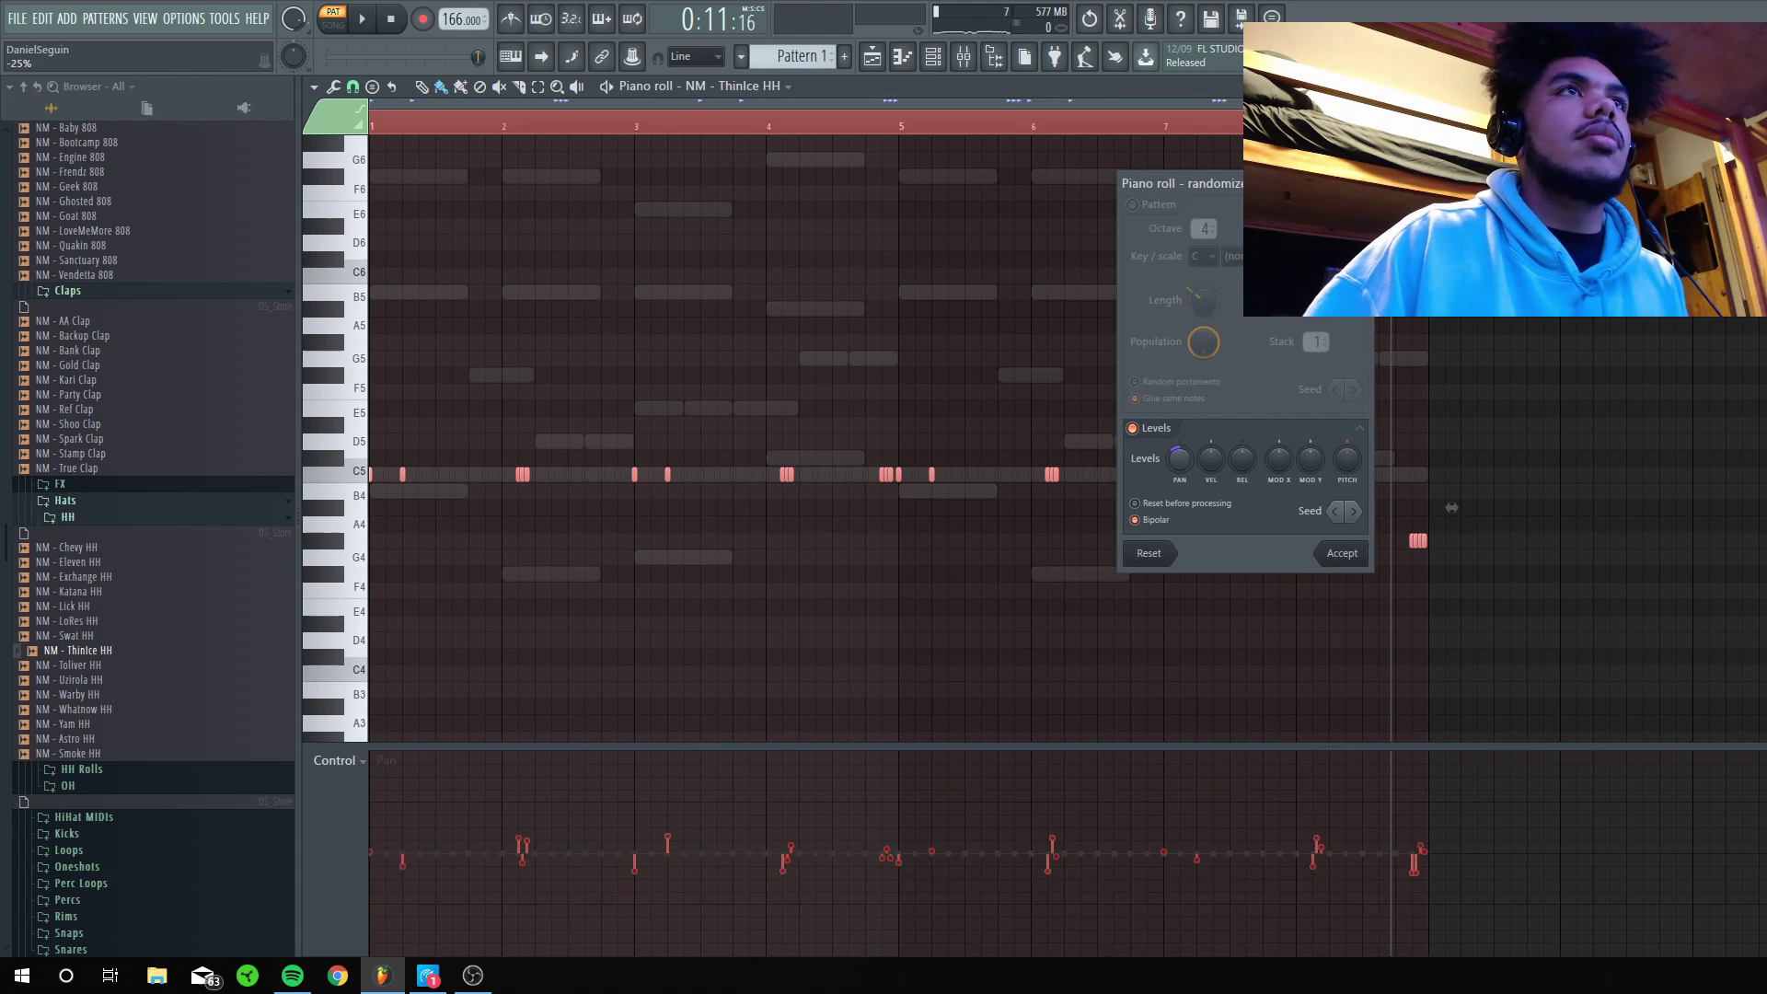
click(1340, 555)
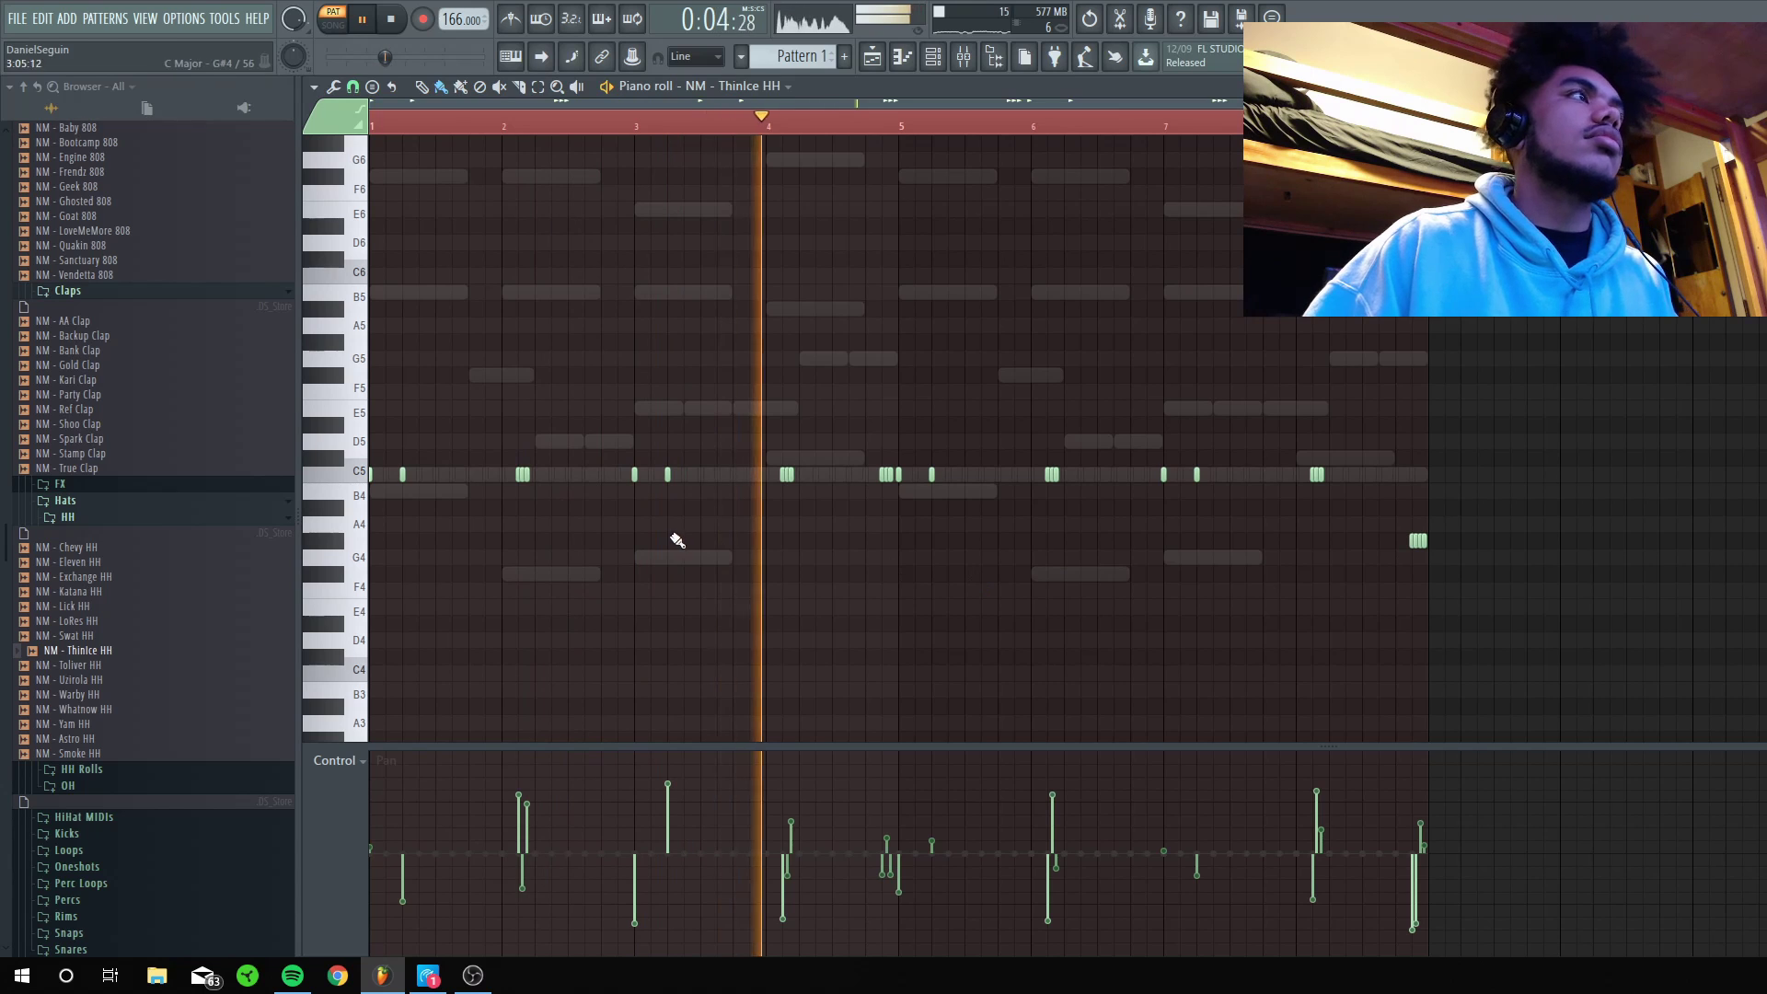
Add NM - Grime SN 1 from the Snares folder as a new channel.
scroll(58, 626, down, 4)
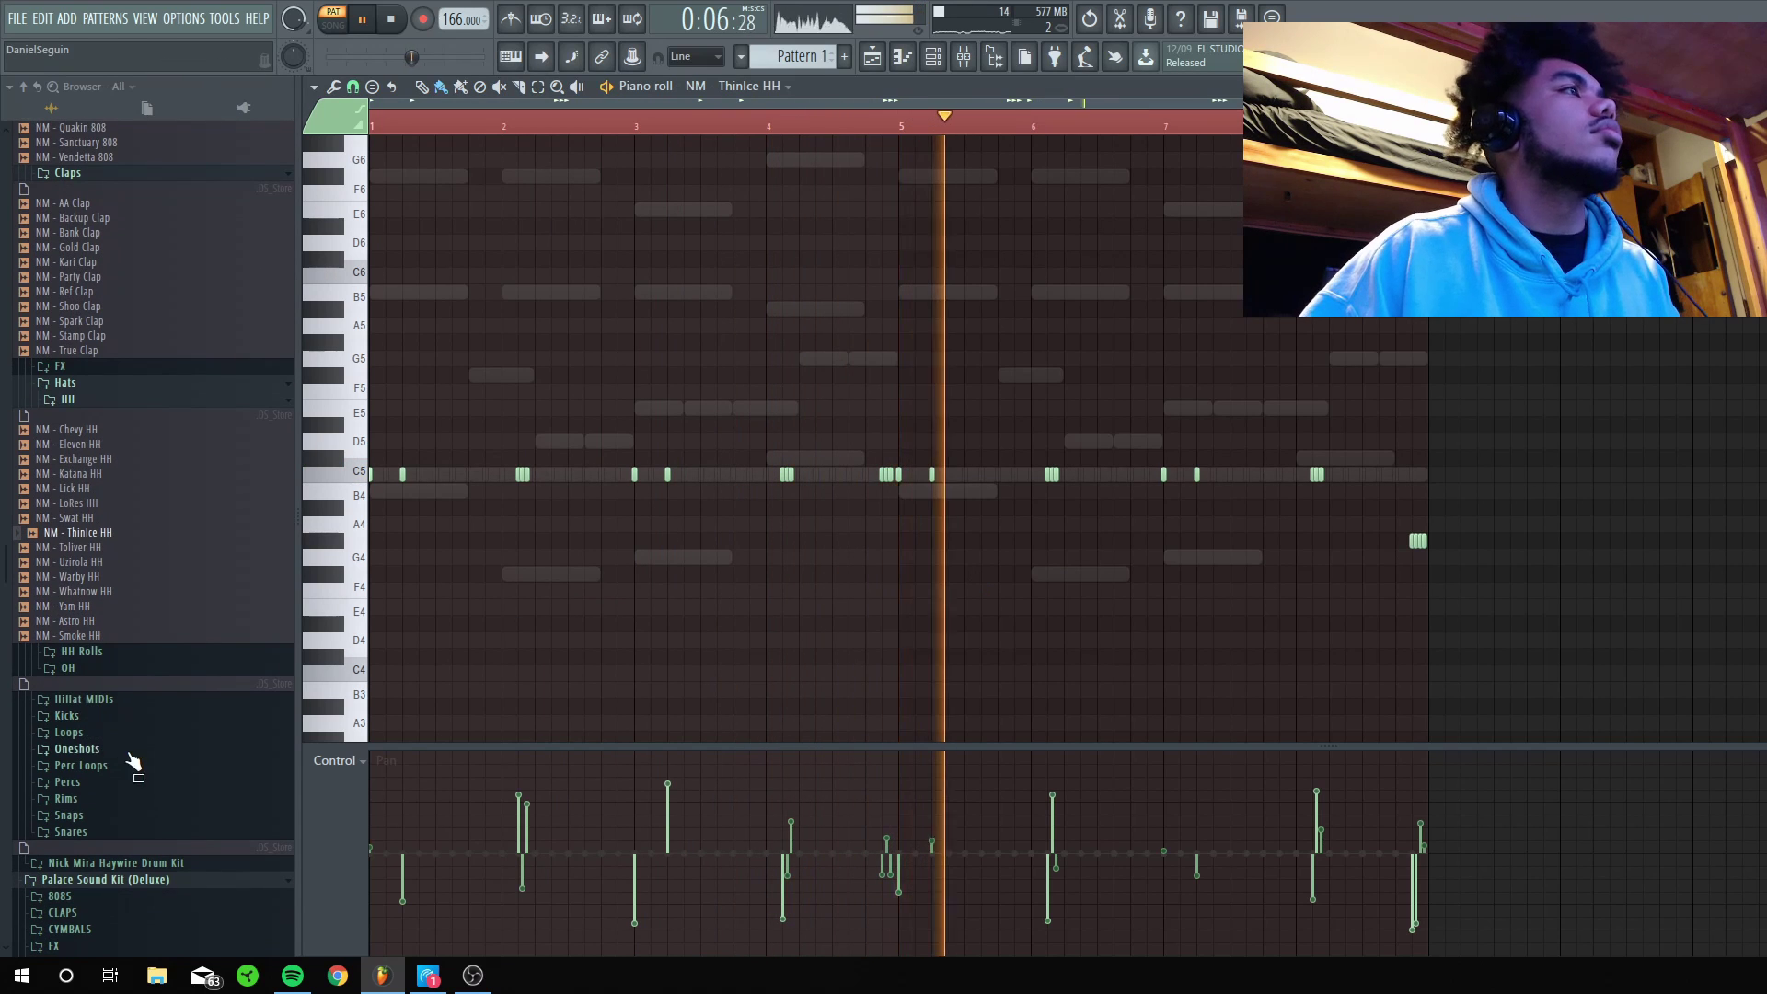
click(102, 833)
key(F6)
drag(98, 875, 552, 571)
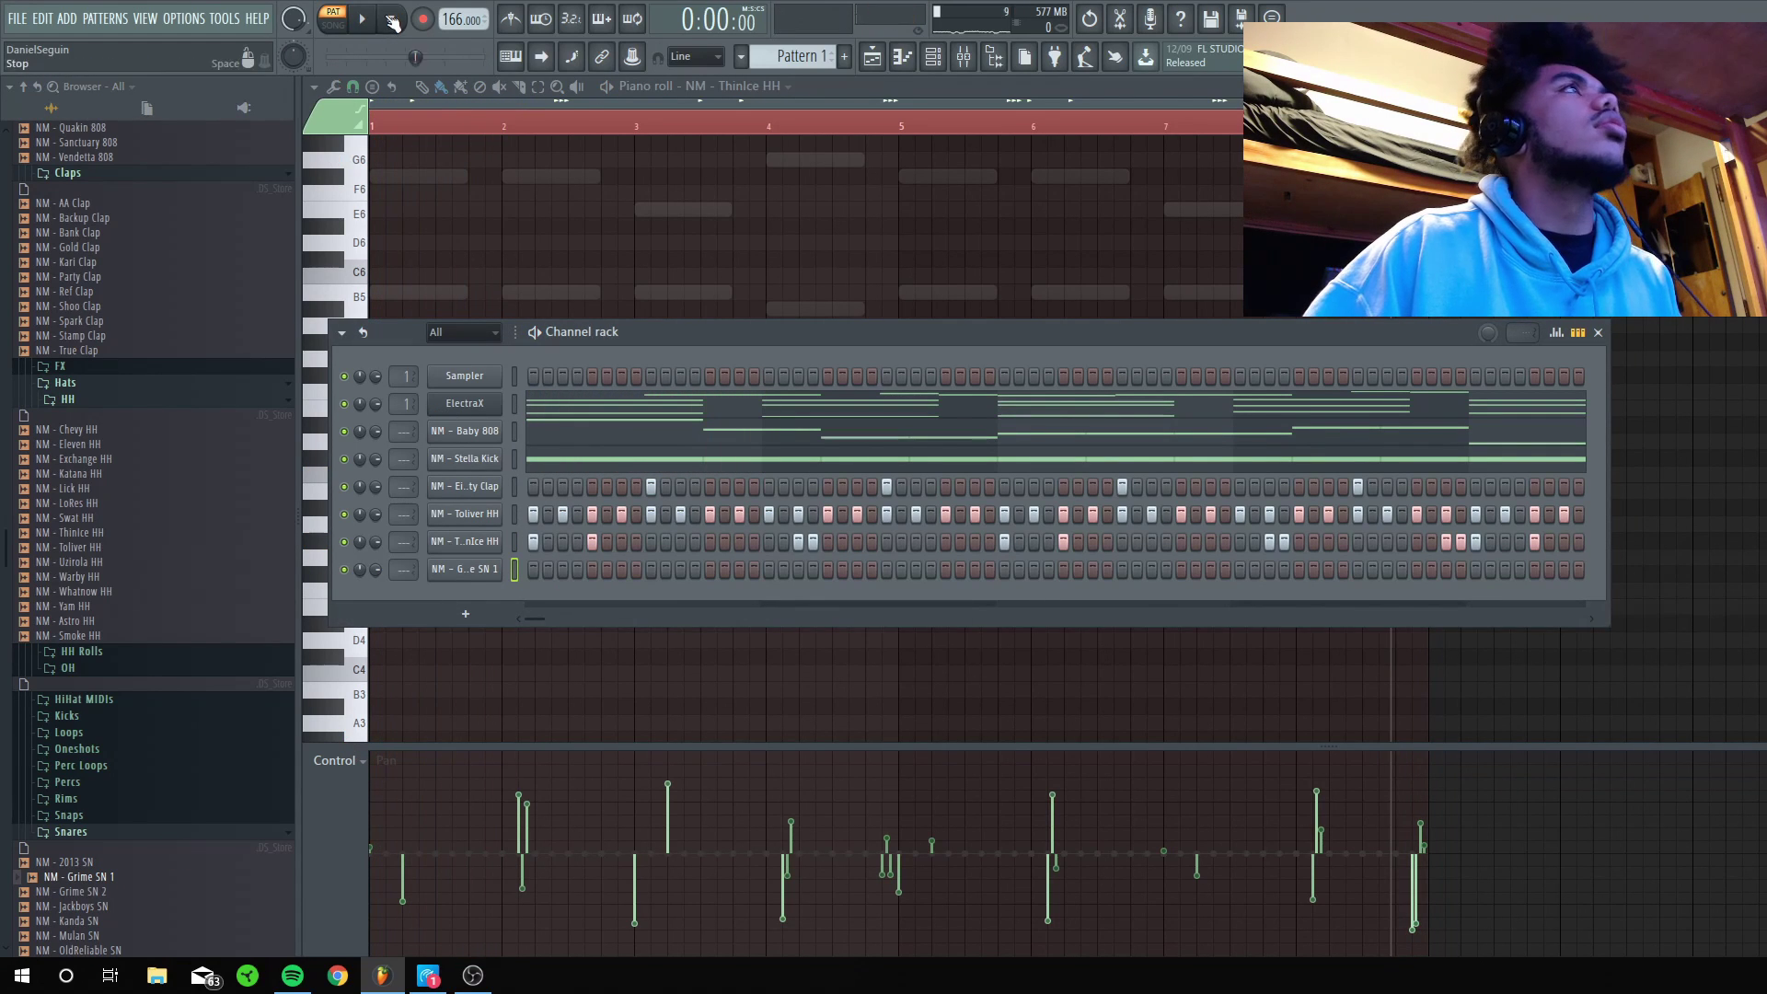
Place NM - Grime SN 1 hits on step 15 of bars 1 to 3 and on step 3 of bar 2 during playback.
key(space)
click(739, 568)
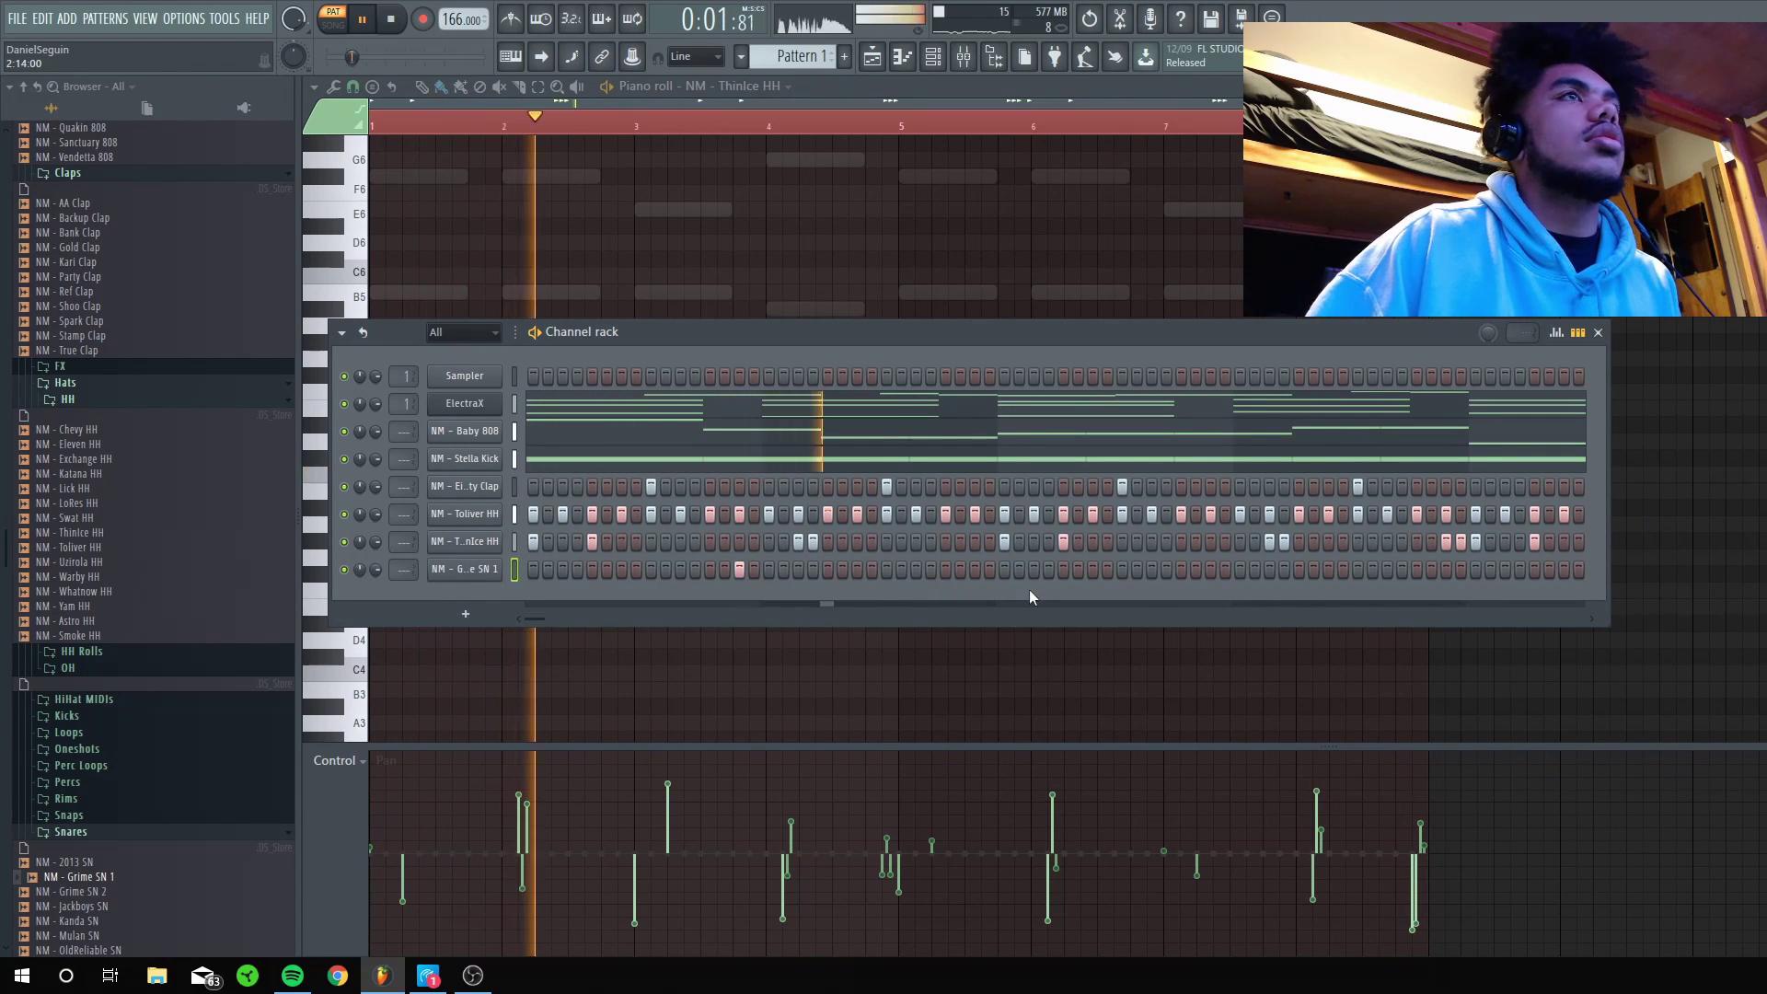
click(975, 569)
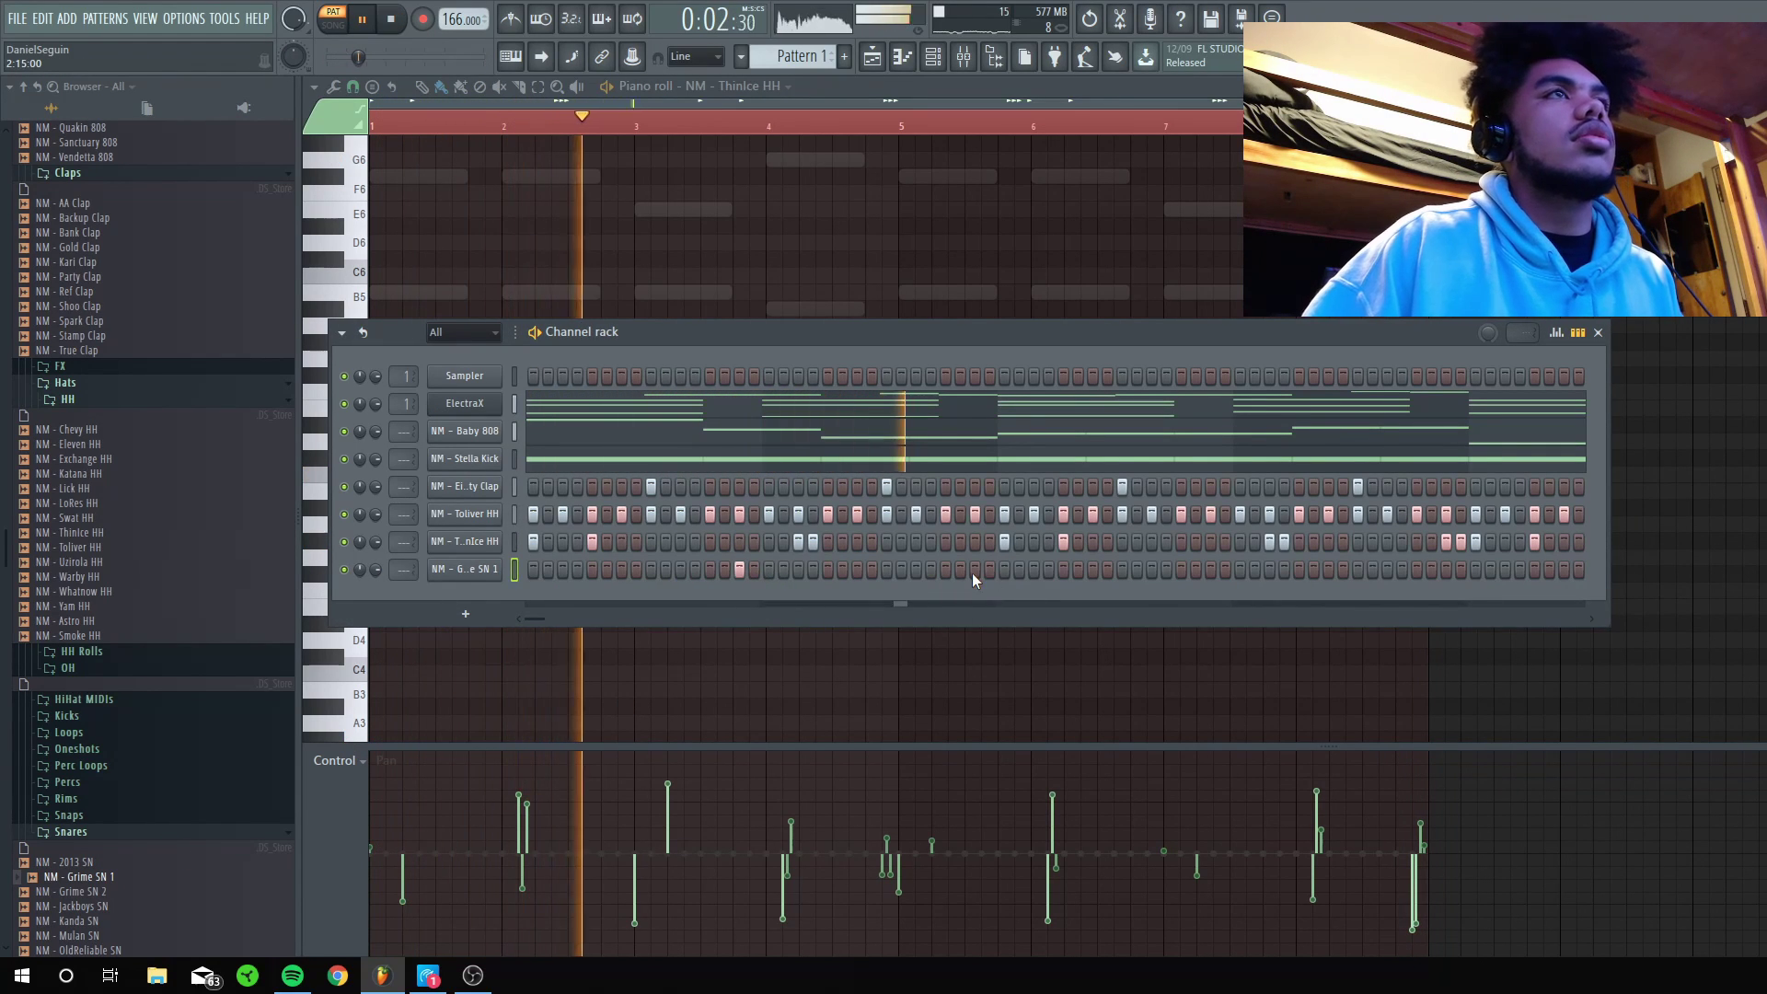
click(1209, 569)
click(1460, 570)
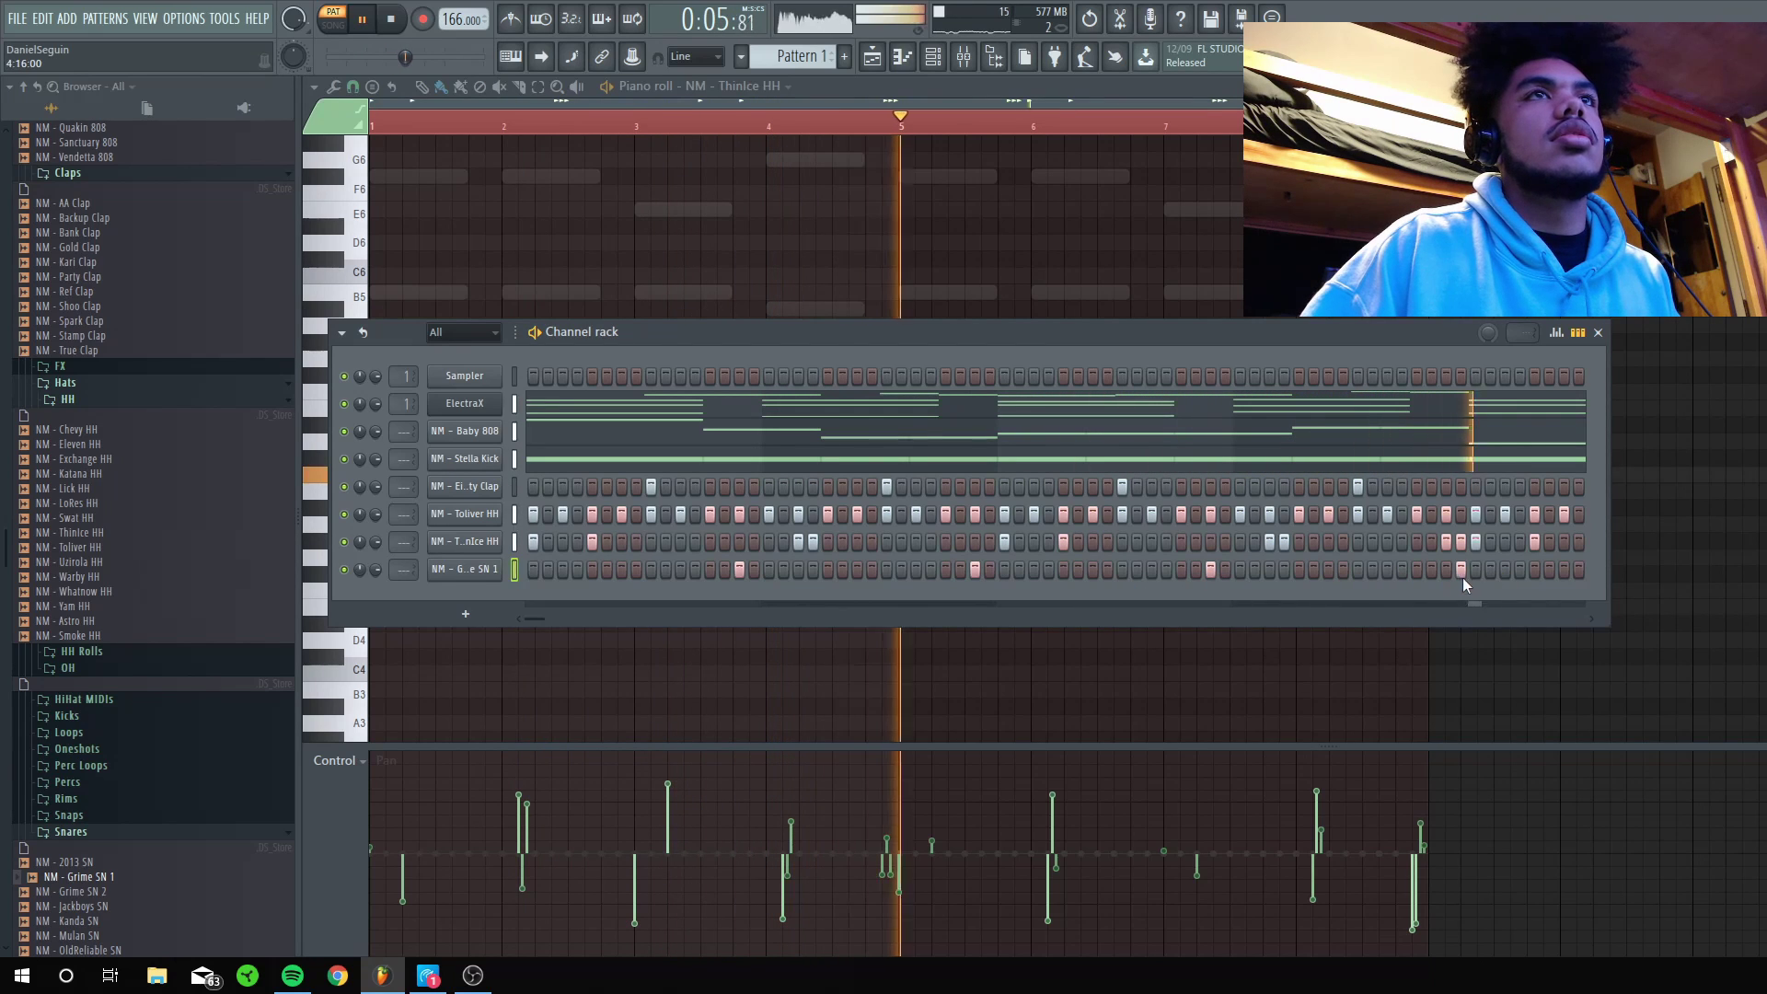
click(1460, 570)
click(797, 568)
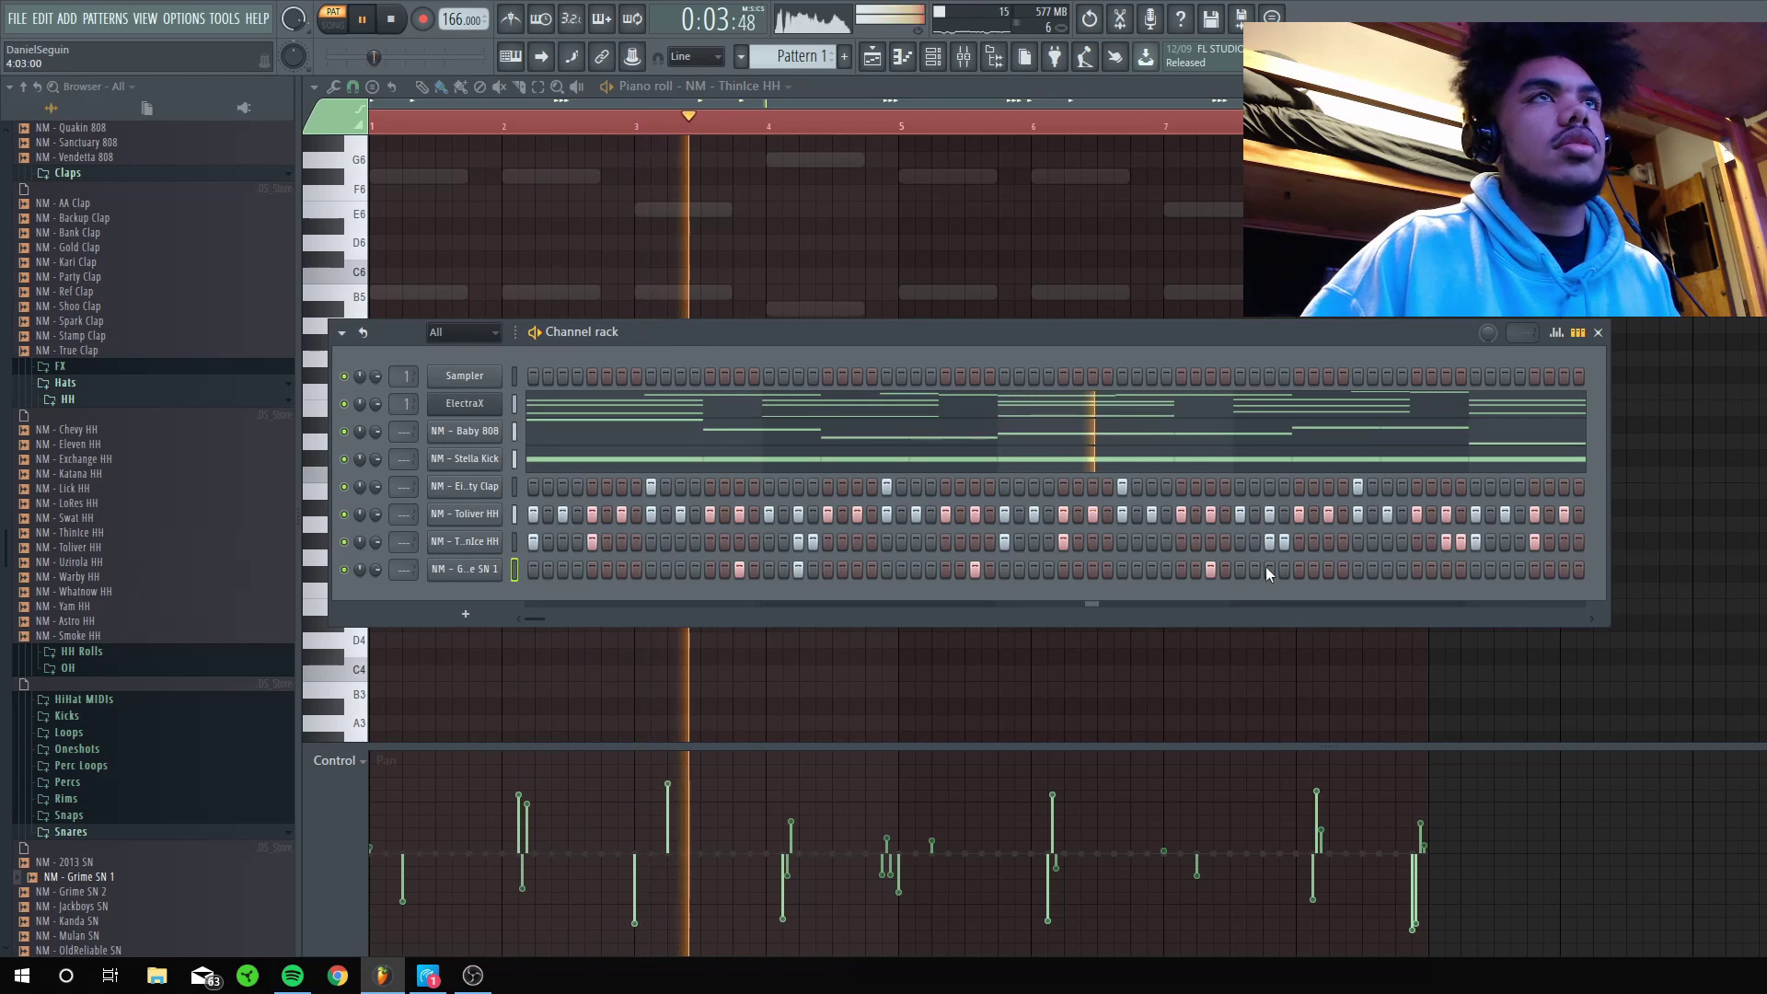
Duplicate the Grime SN 1 hits of bars 1 to 4 into bars 5 to 8 and play the pattern.
key(F7)
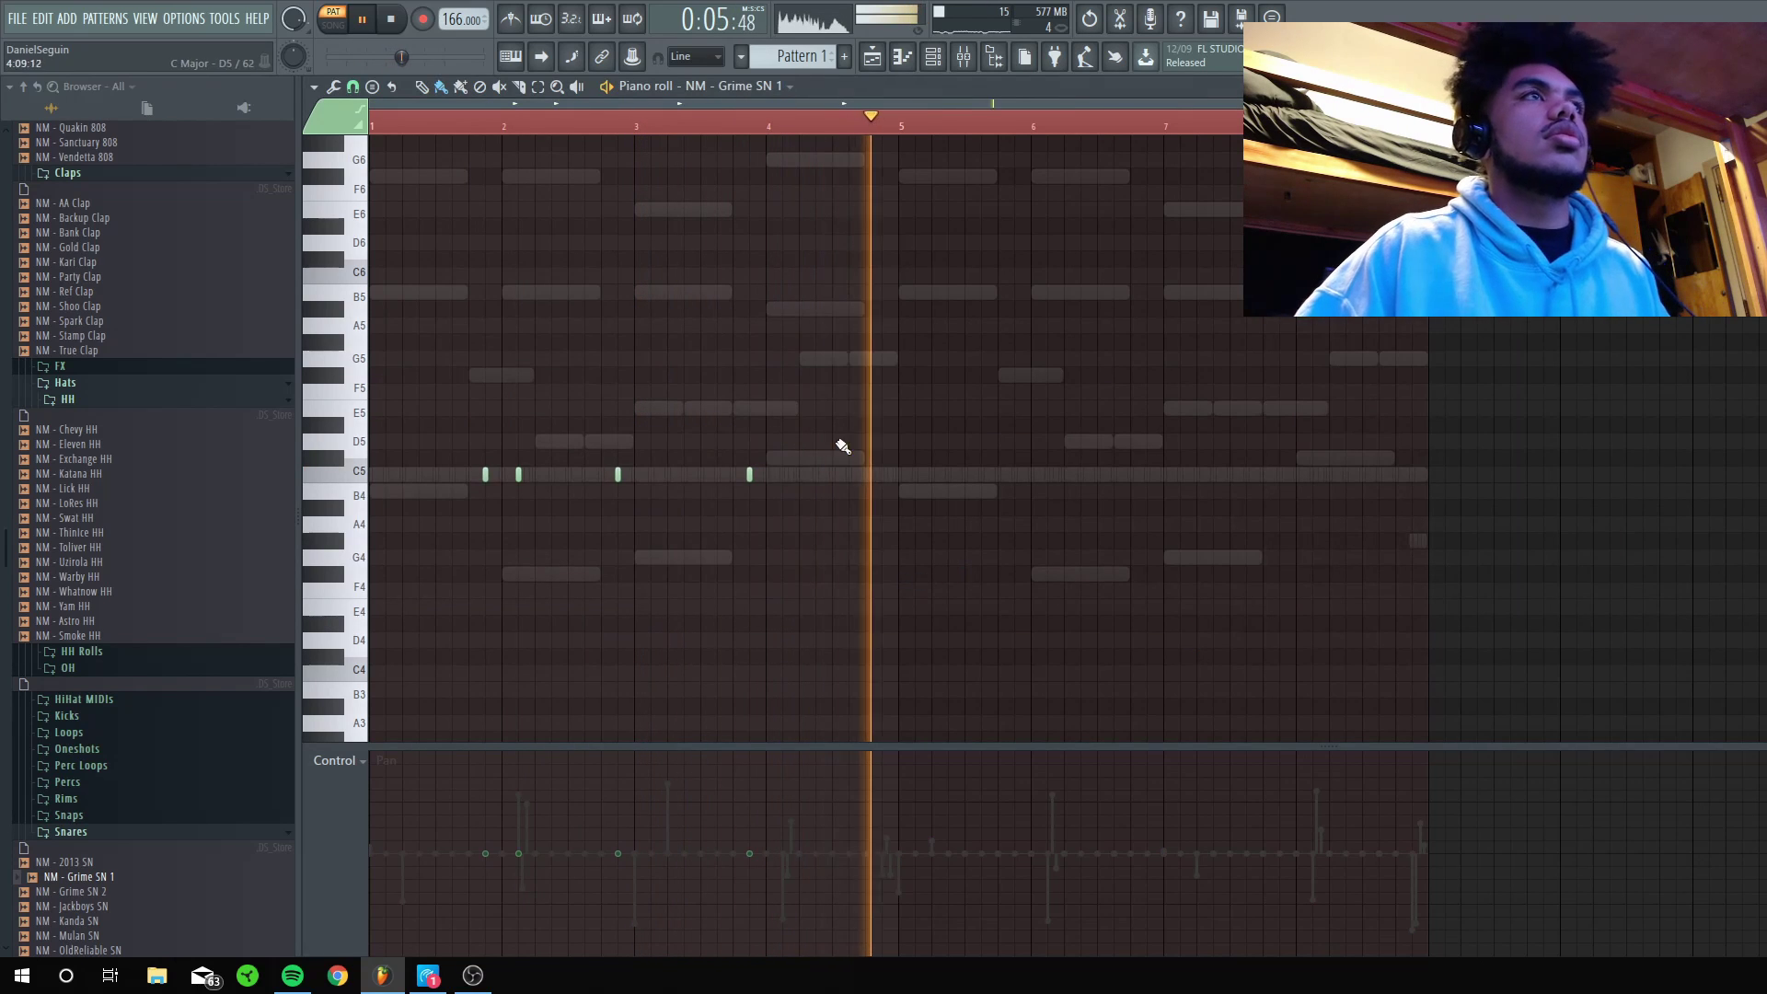
key(space)
drag(893, 140, 4, 362)
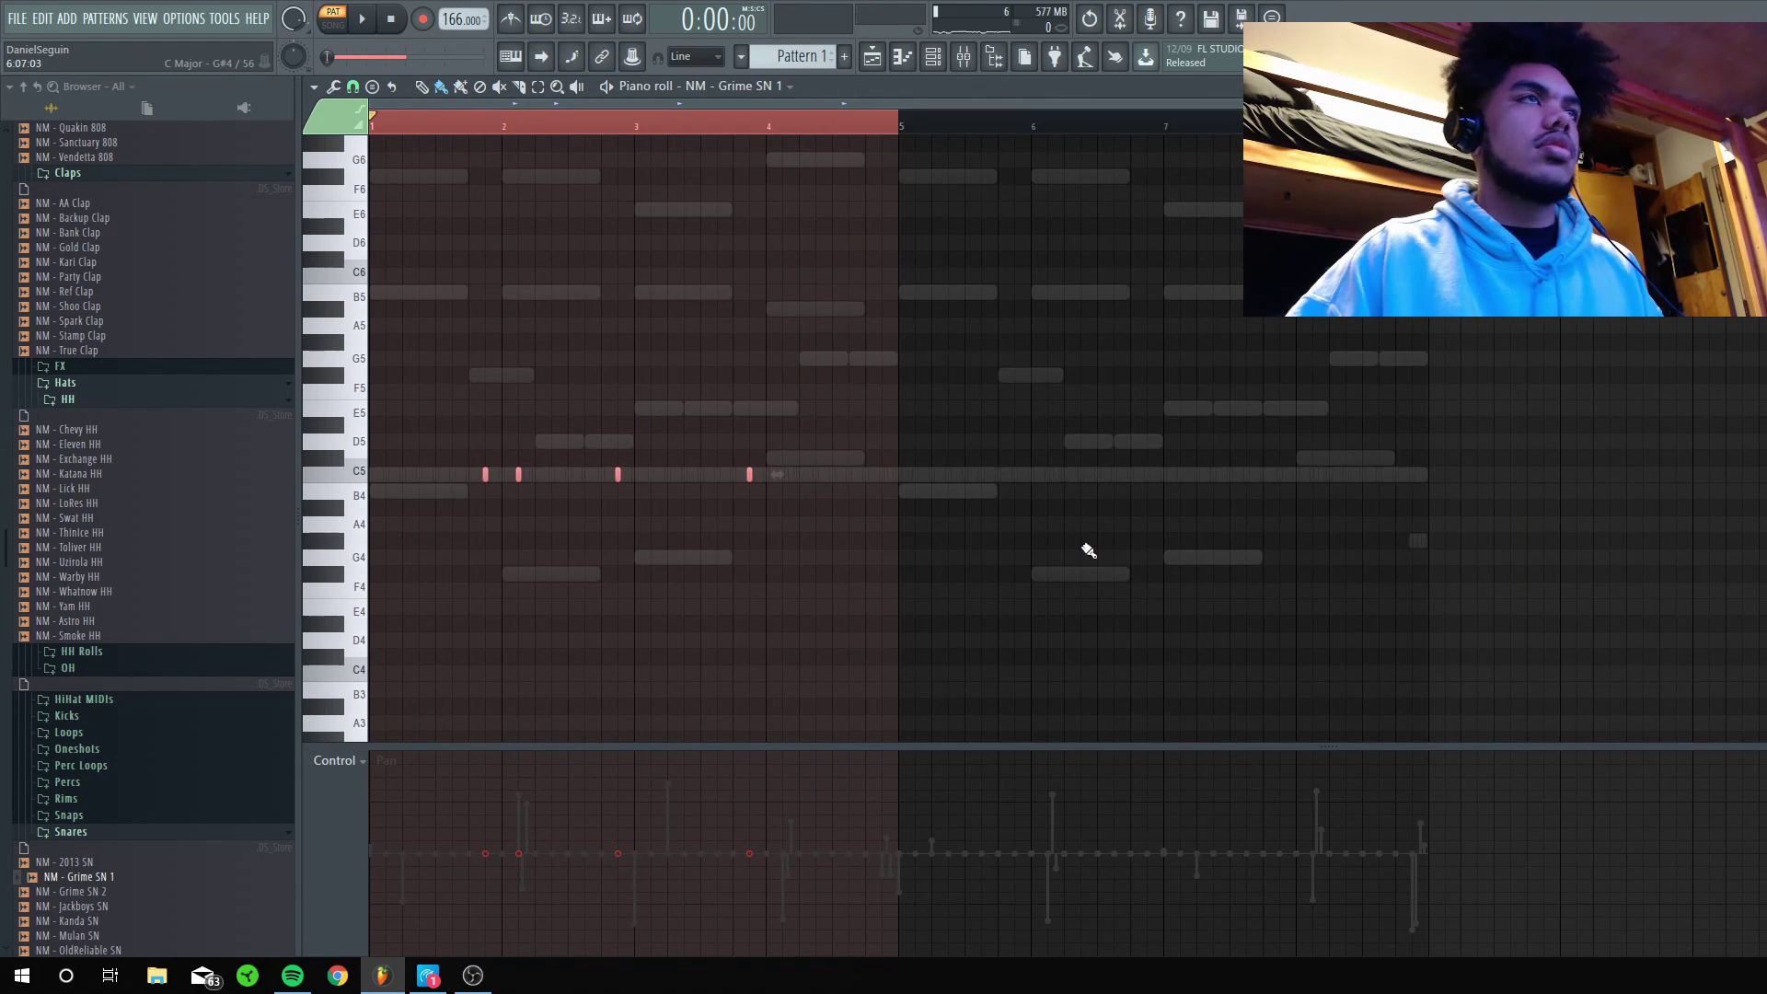
key(ctrl+b)
key(space)
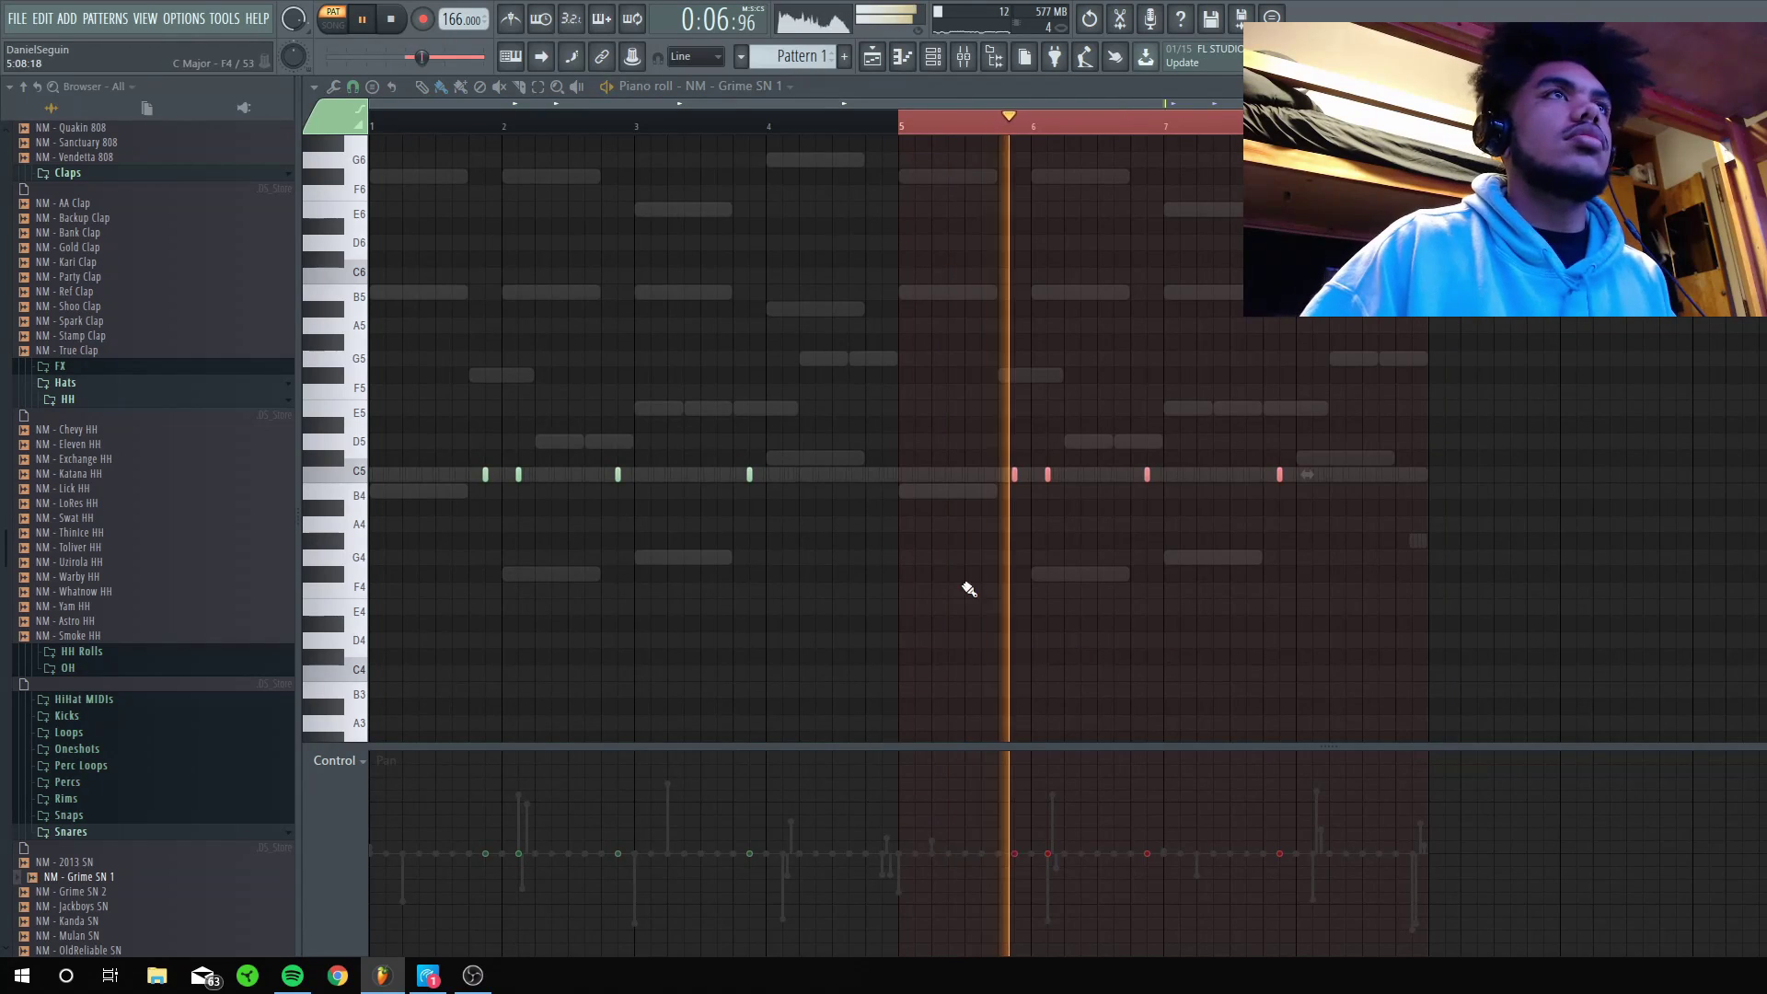
key(ctrl+d)
Add a Grime SN 1 hit on step 15 of bar 8 and check the snare notes in the piano roll.
key(F6)
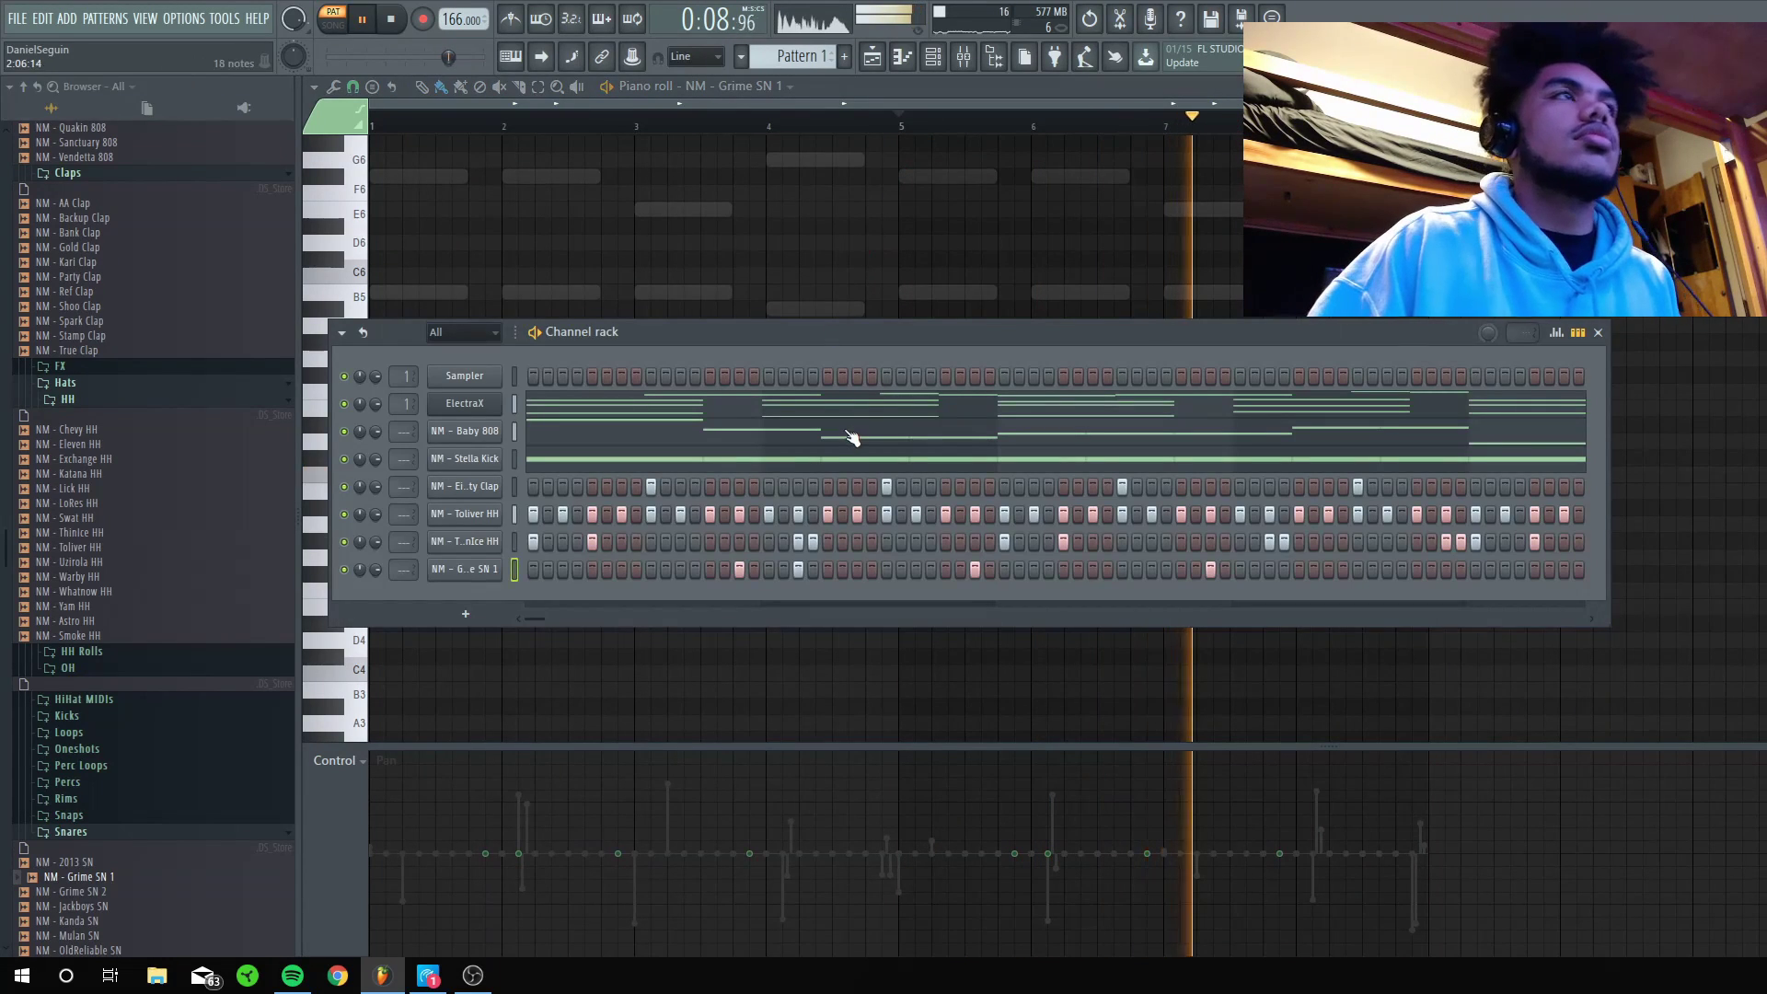
drag(537, 619, 611, 626)
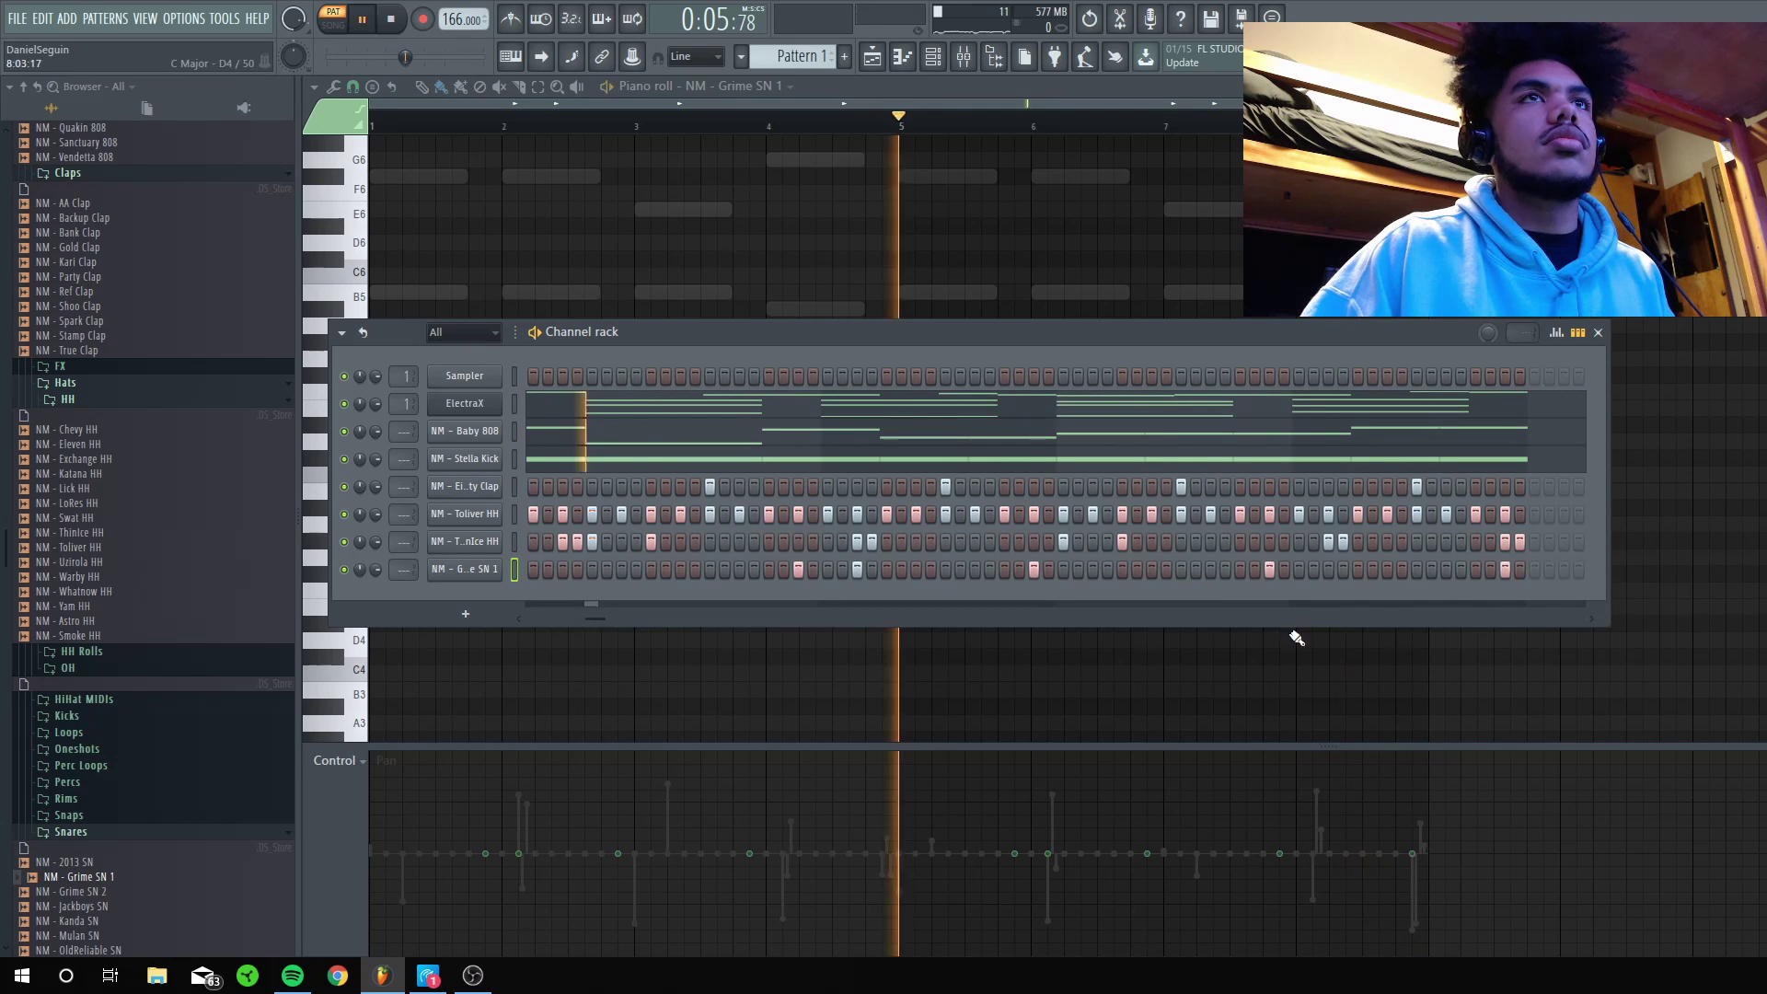
key(F6)
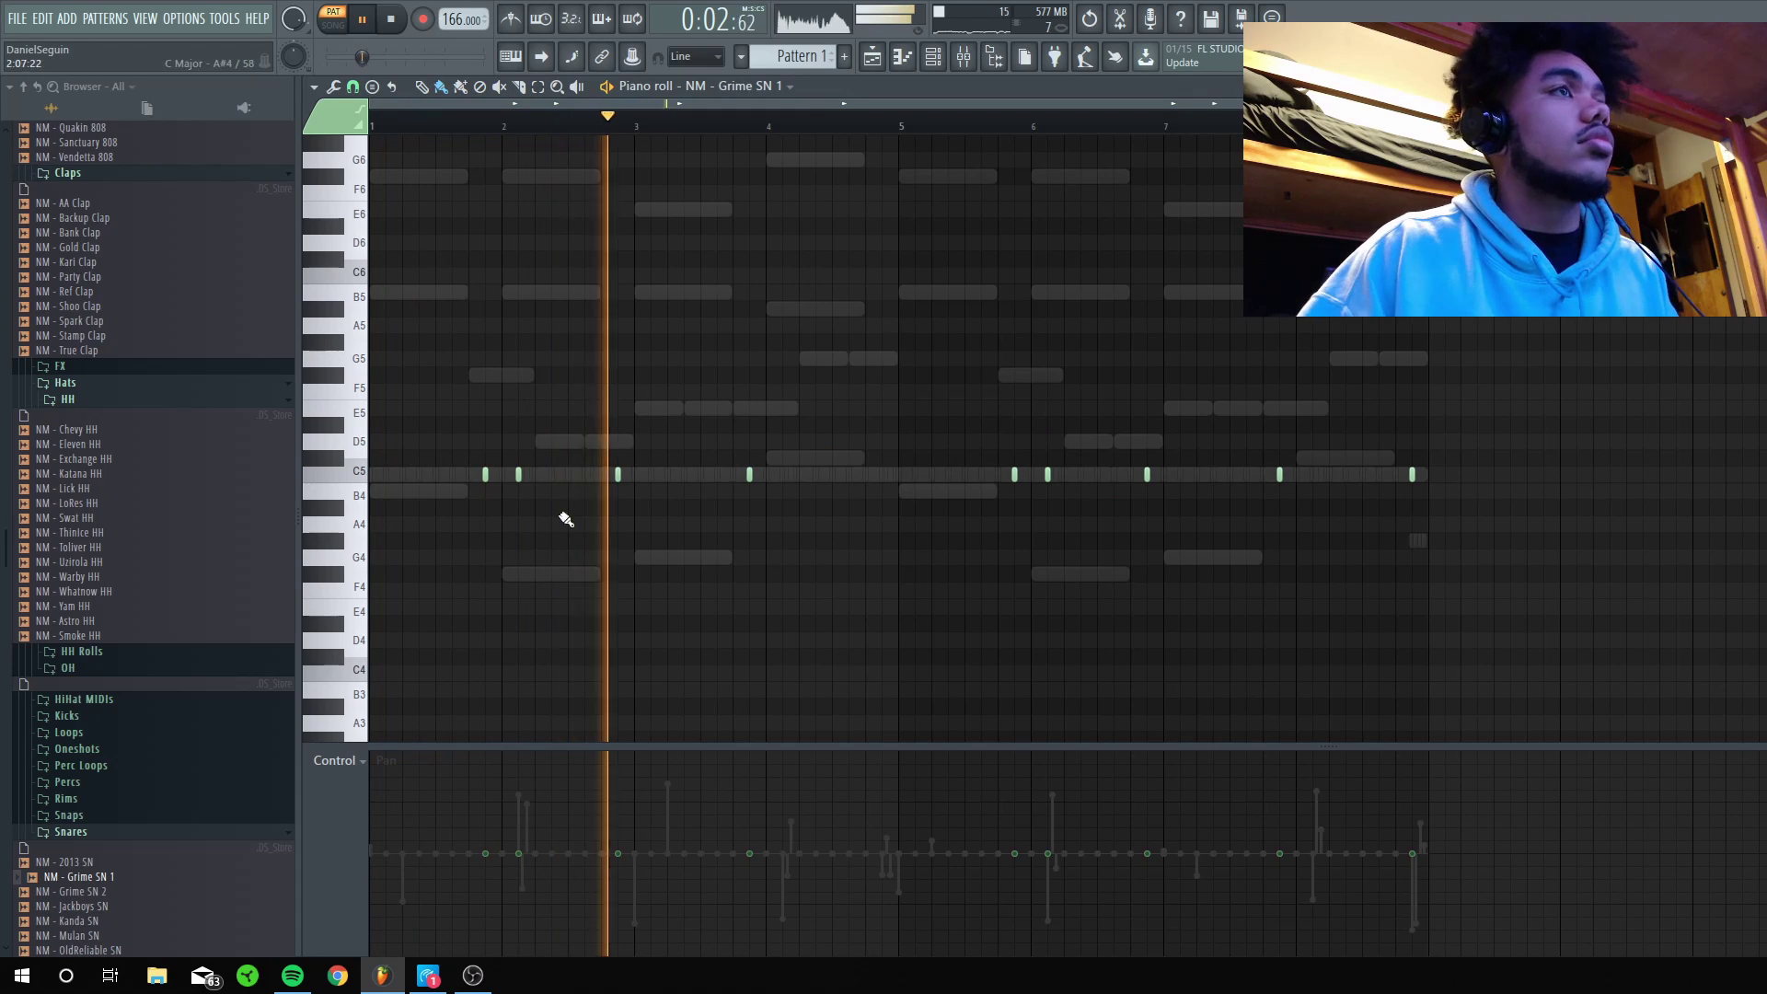
Add NM - Blixky OH from the OH folder as a new channel.
key(F6)
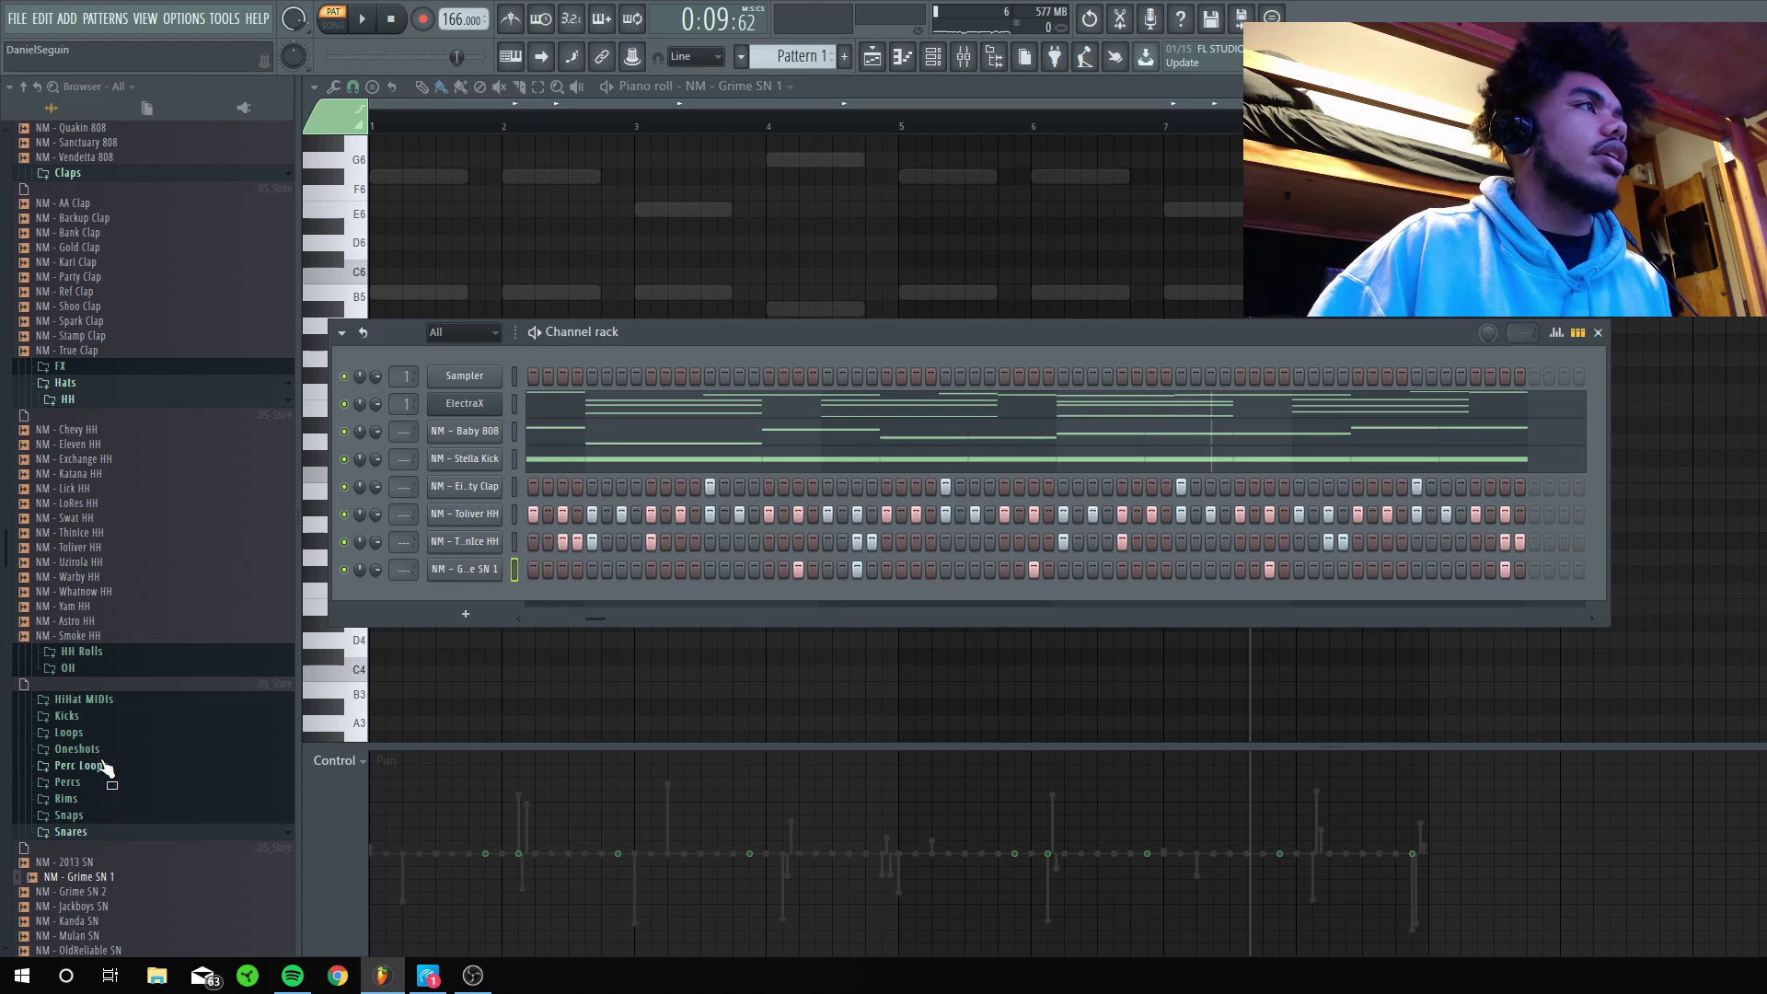
click(115, 666)
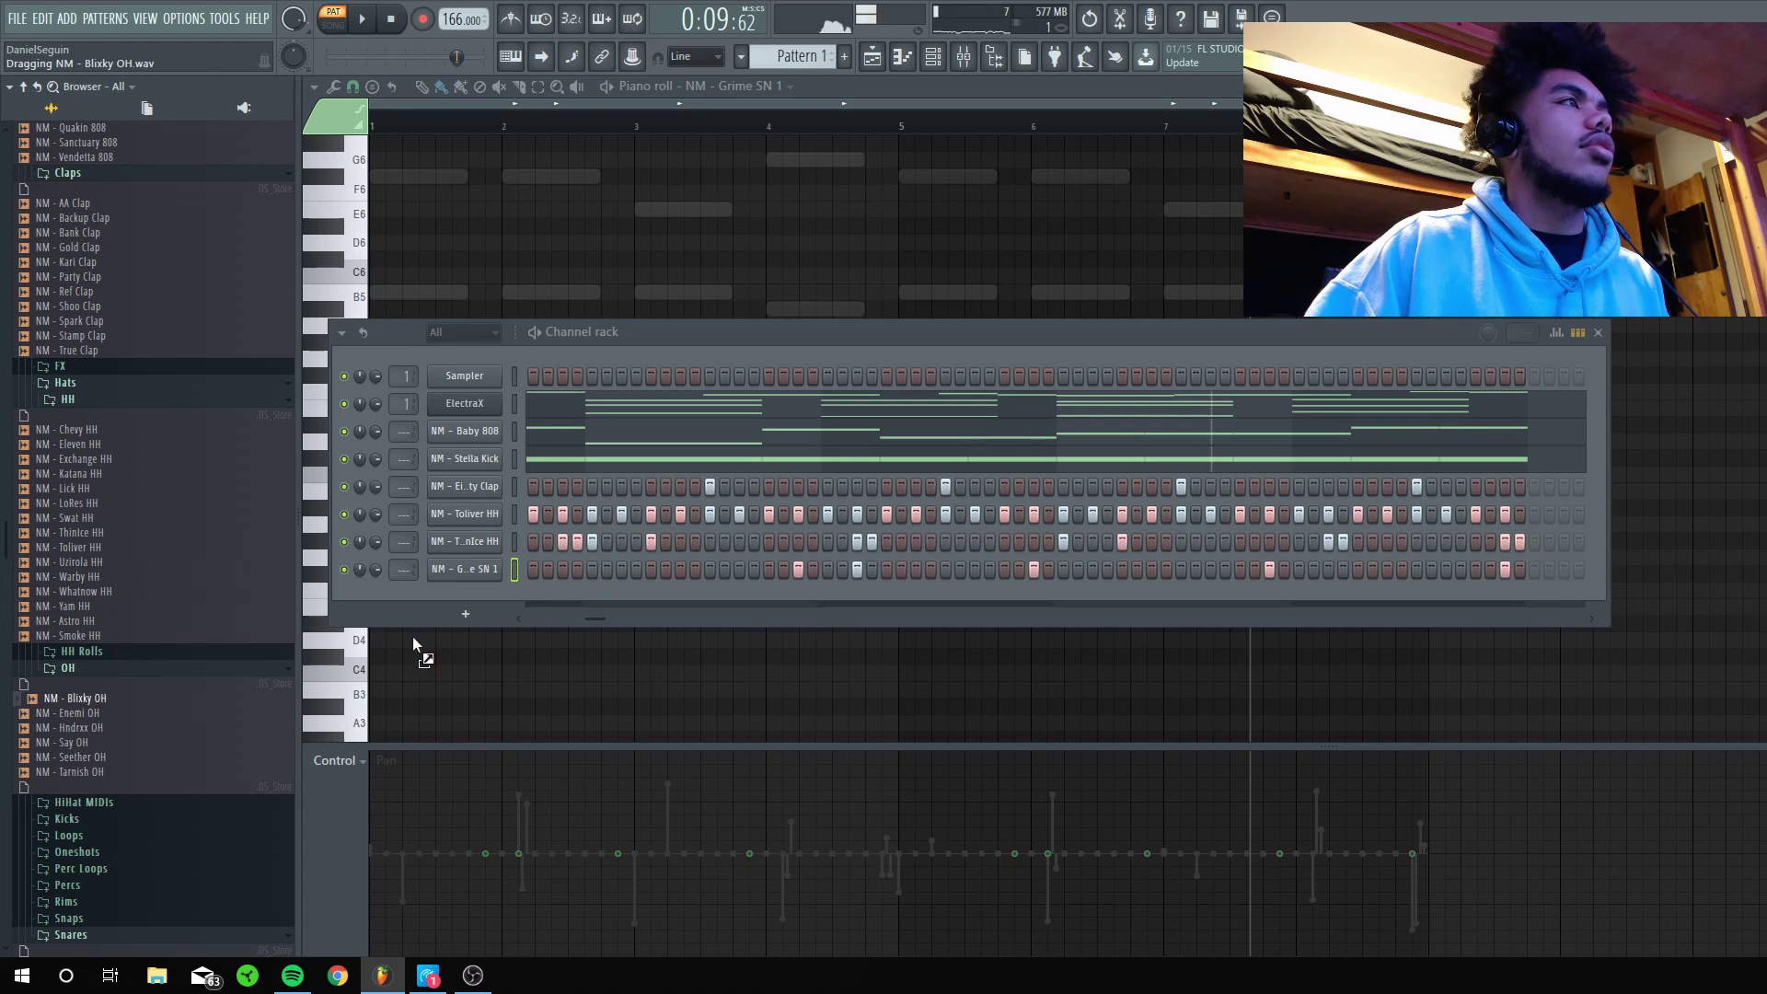
drag(525, 596, 582, 635)
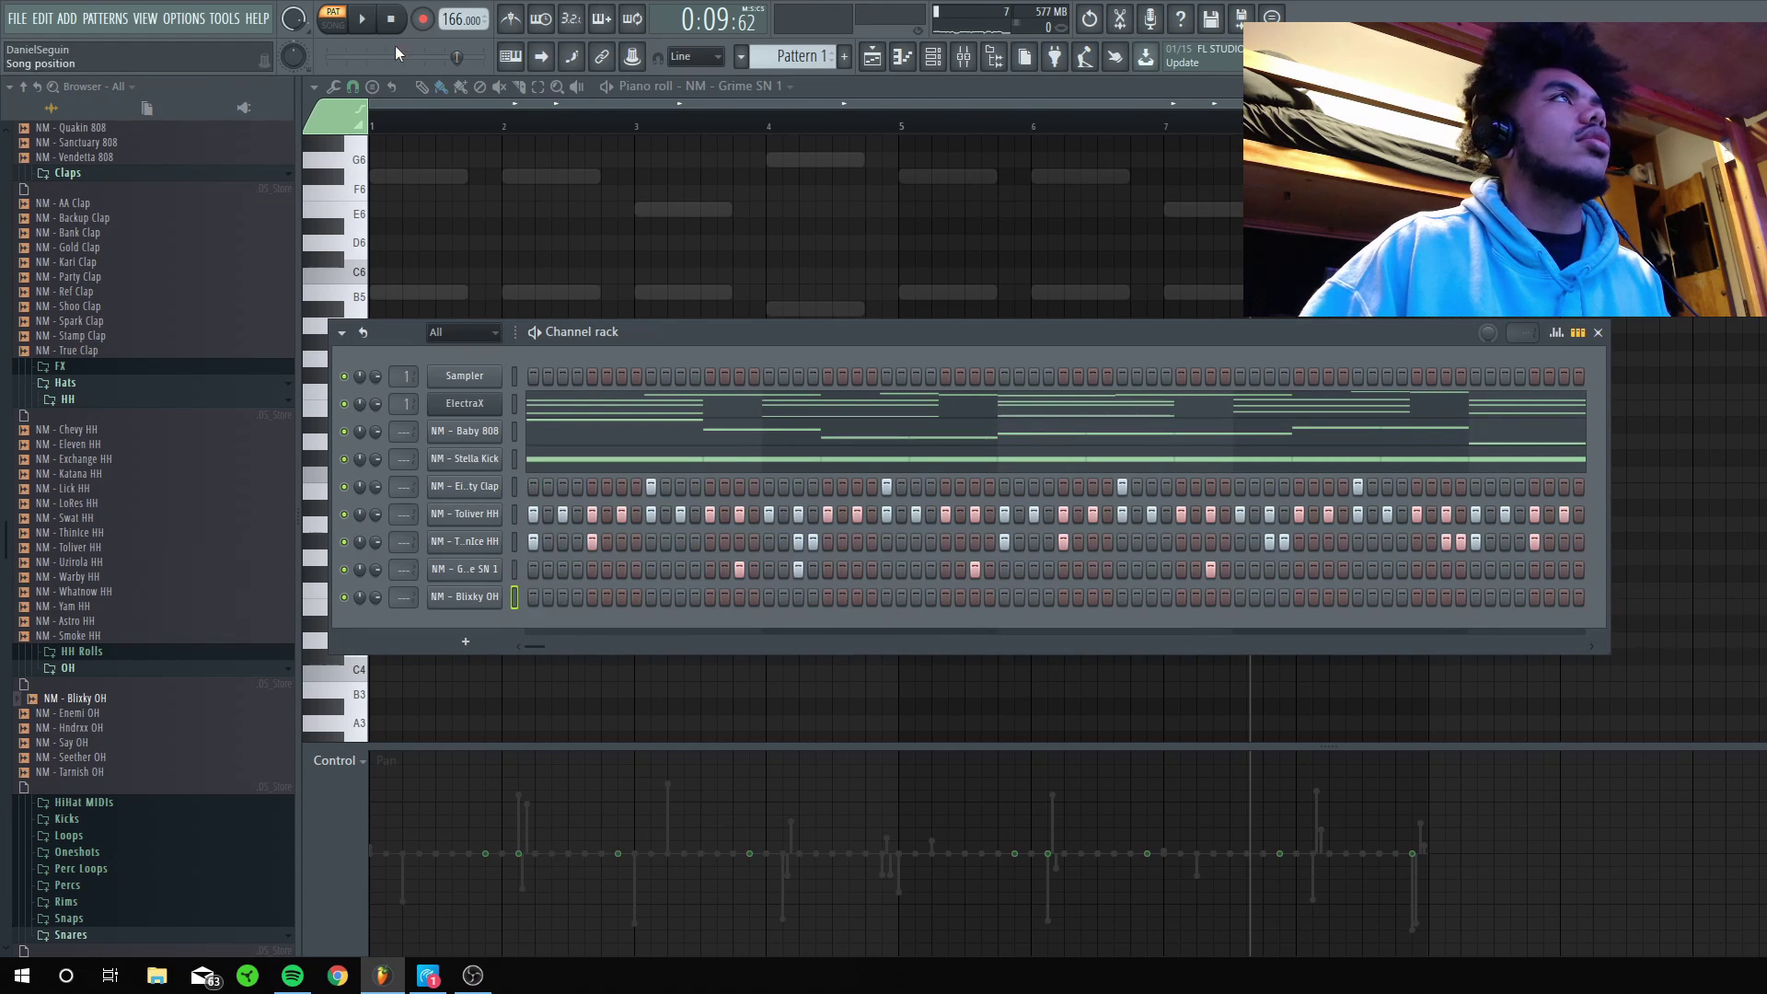
Place a Blixky OH hit on step 1 of bar 1 and play the pattern.
click(532, 598)
key(space)
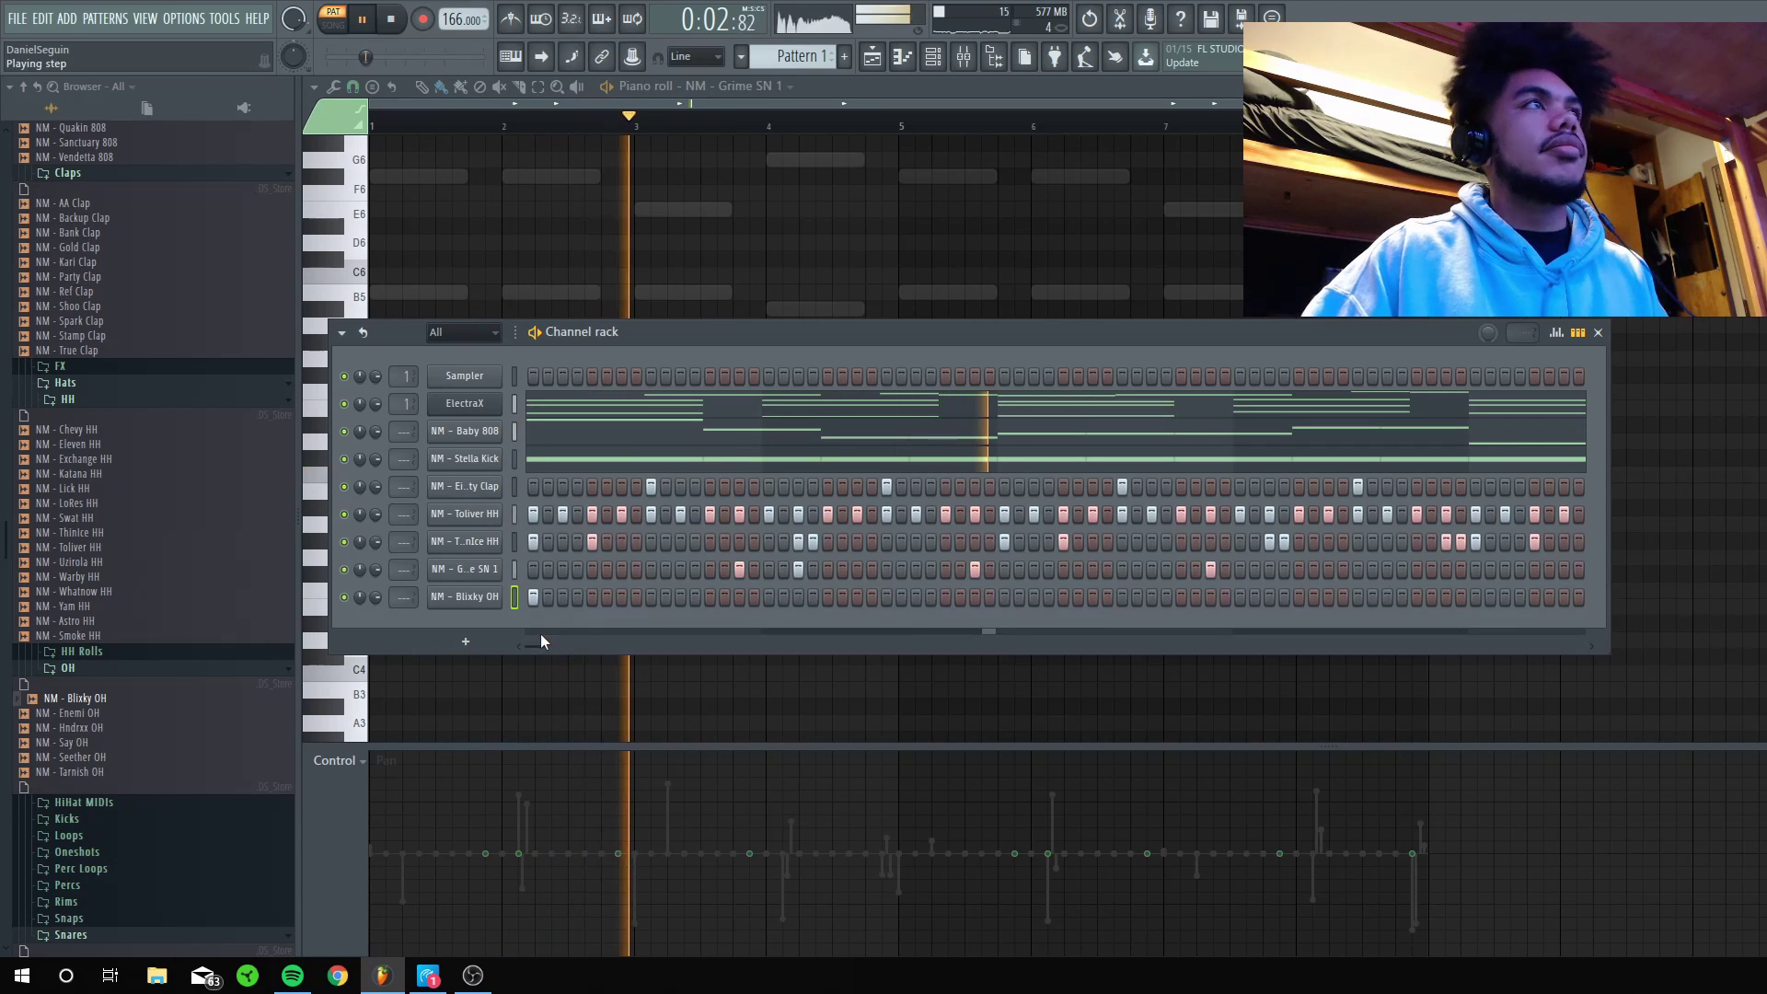
key(F7)
key(F7)
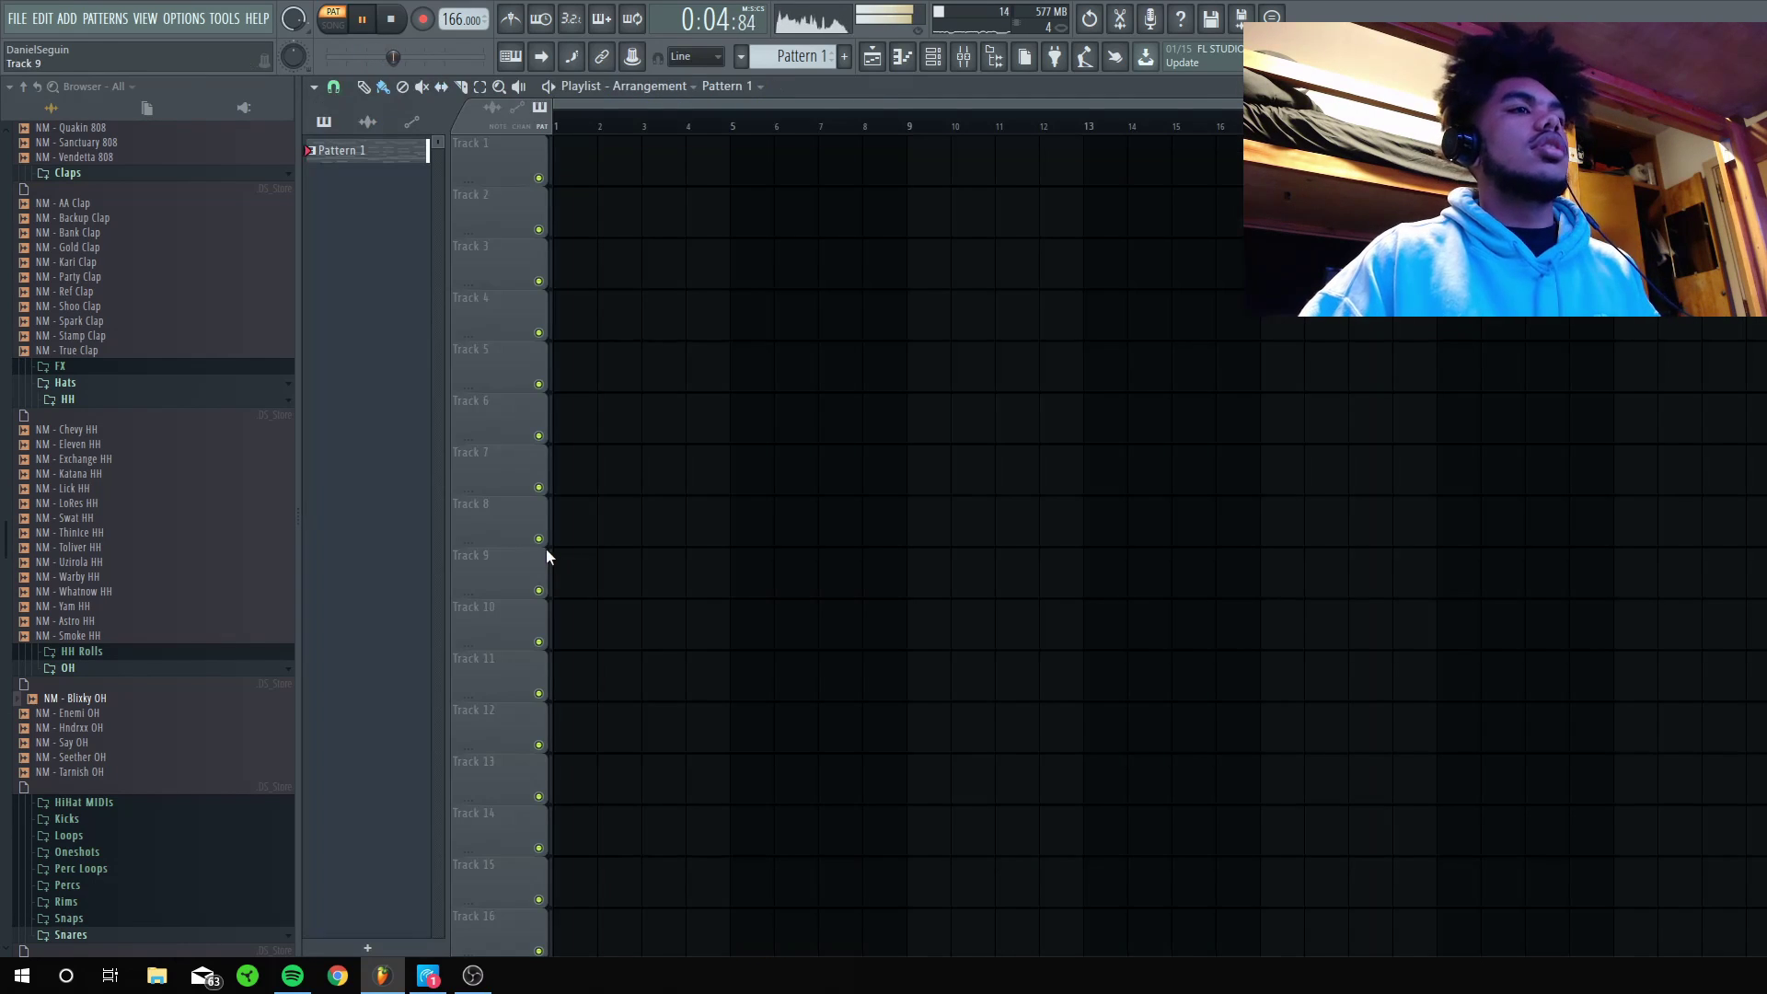
key(F6)
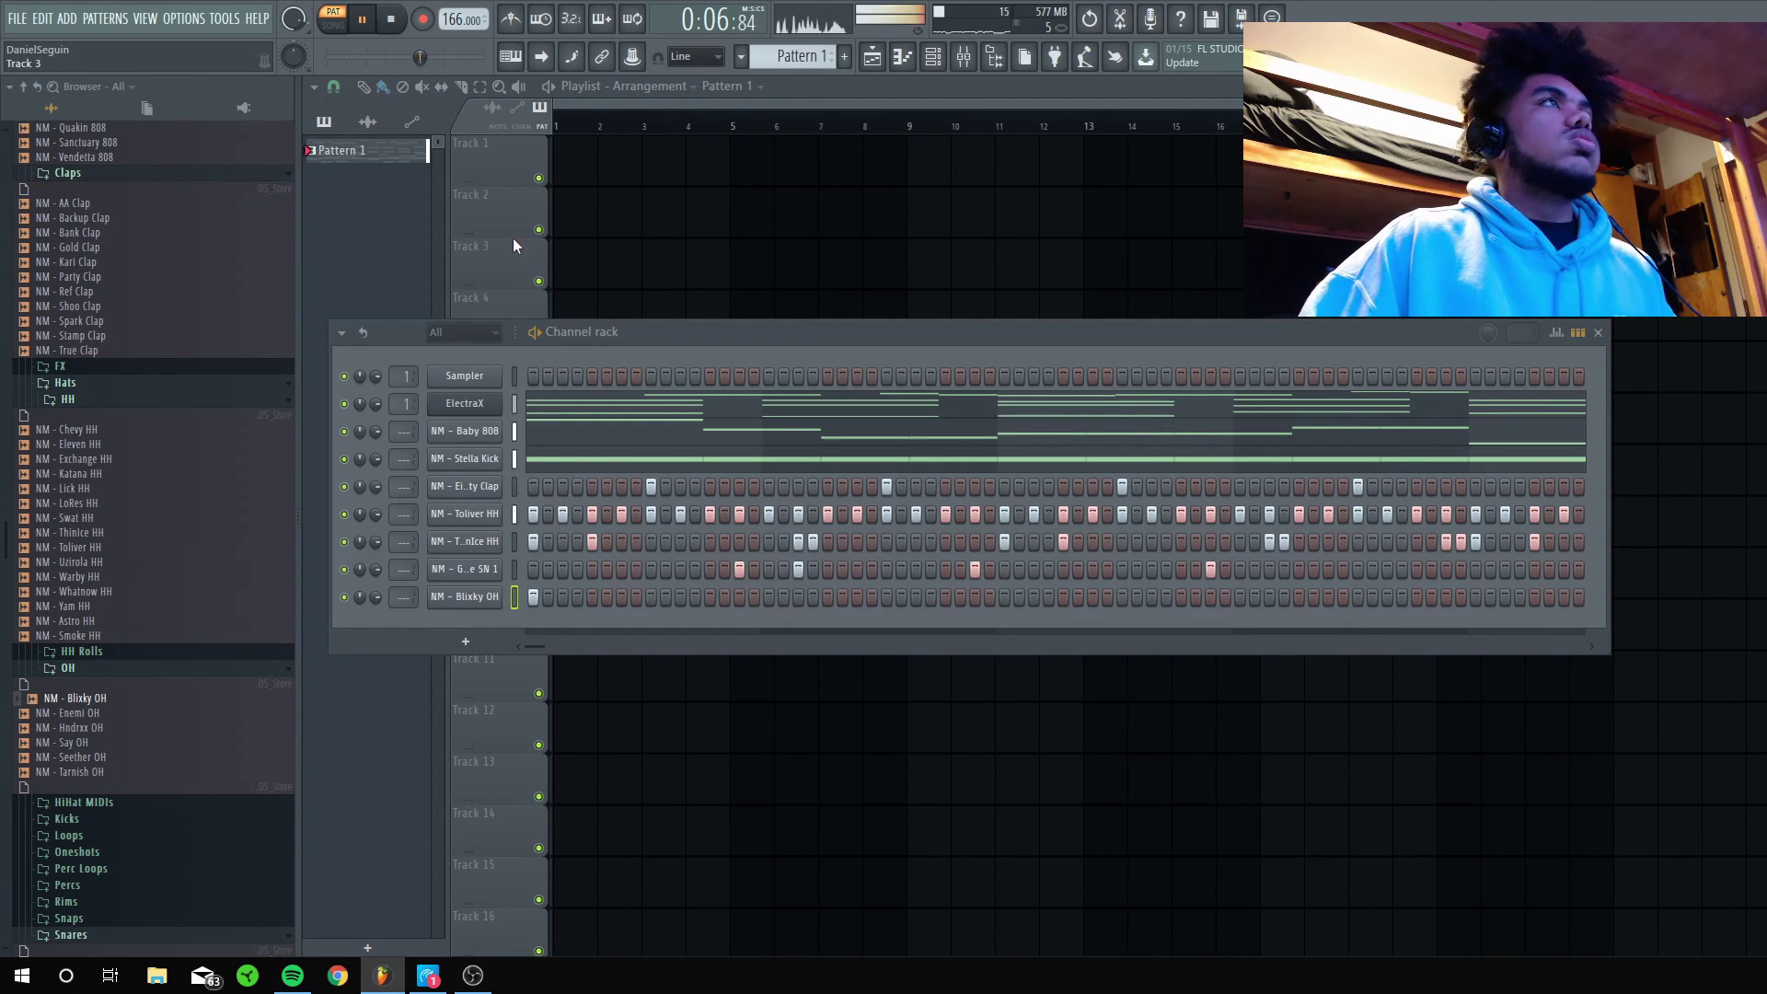
click(1598, 333)
key(F6)
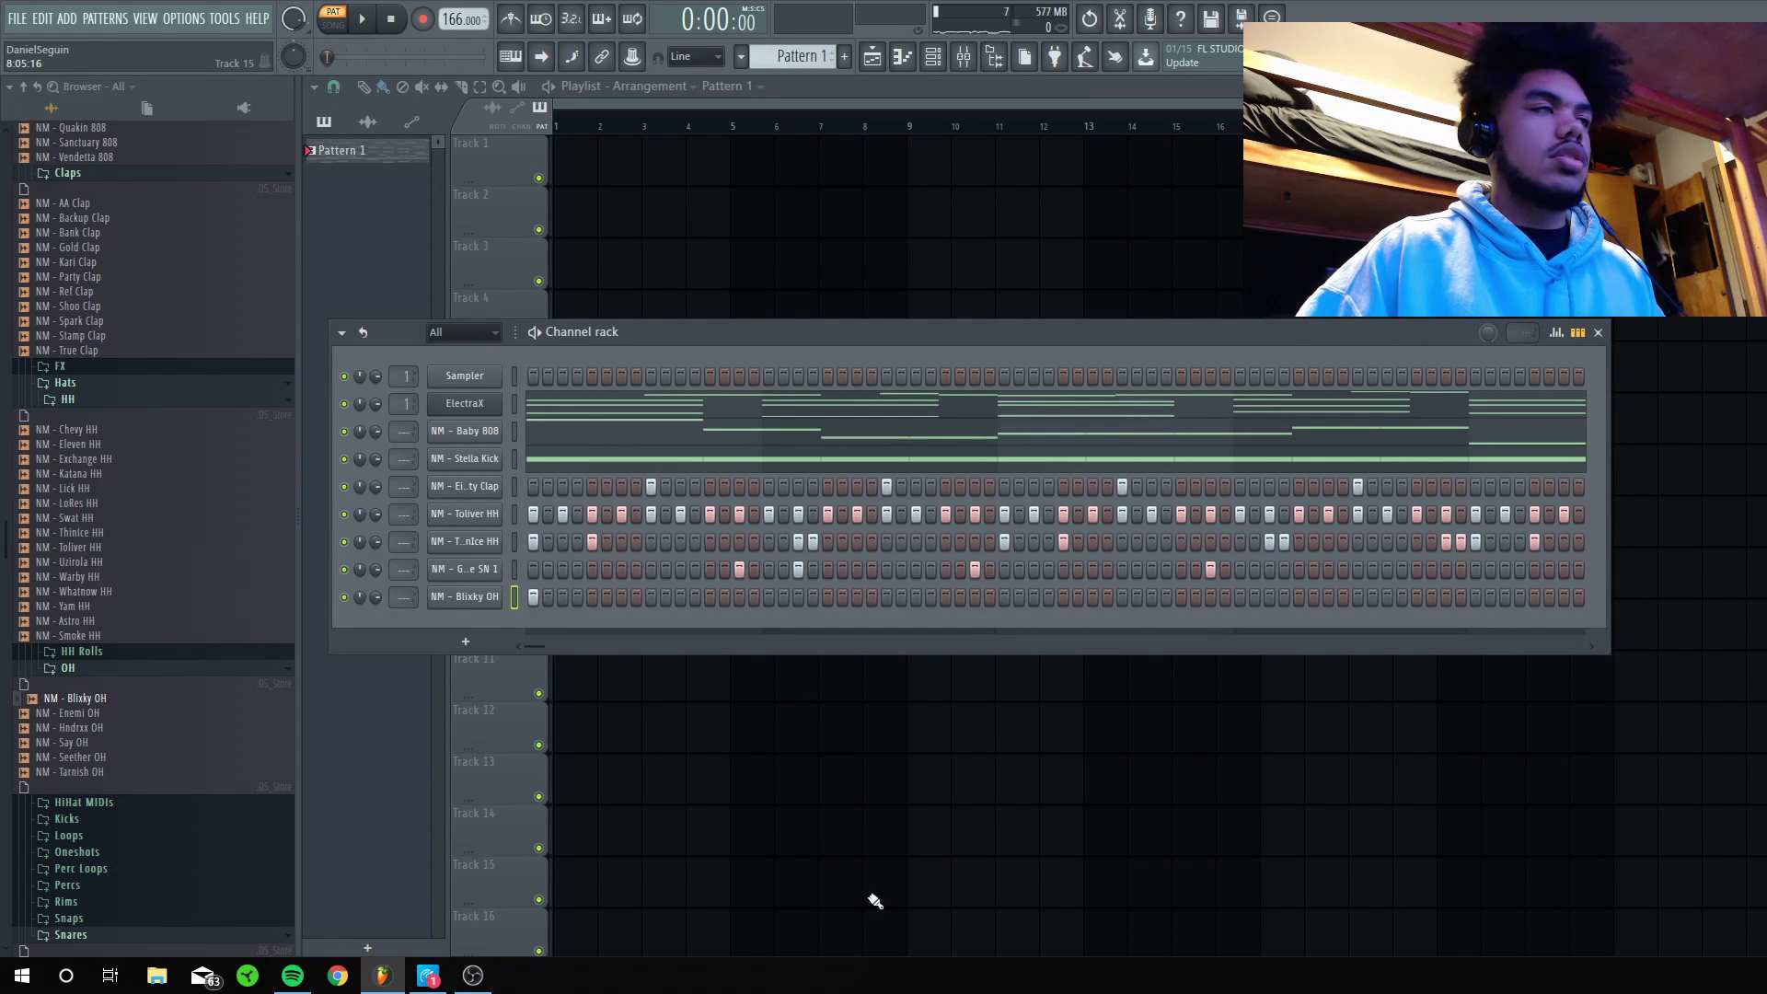
Add Omnisphere as a new channel and bring up its empty piano roll.
click(463, 642)
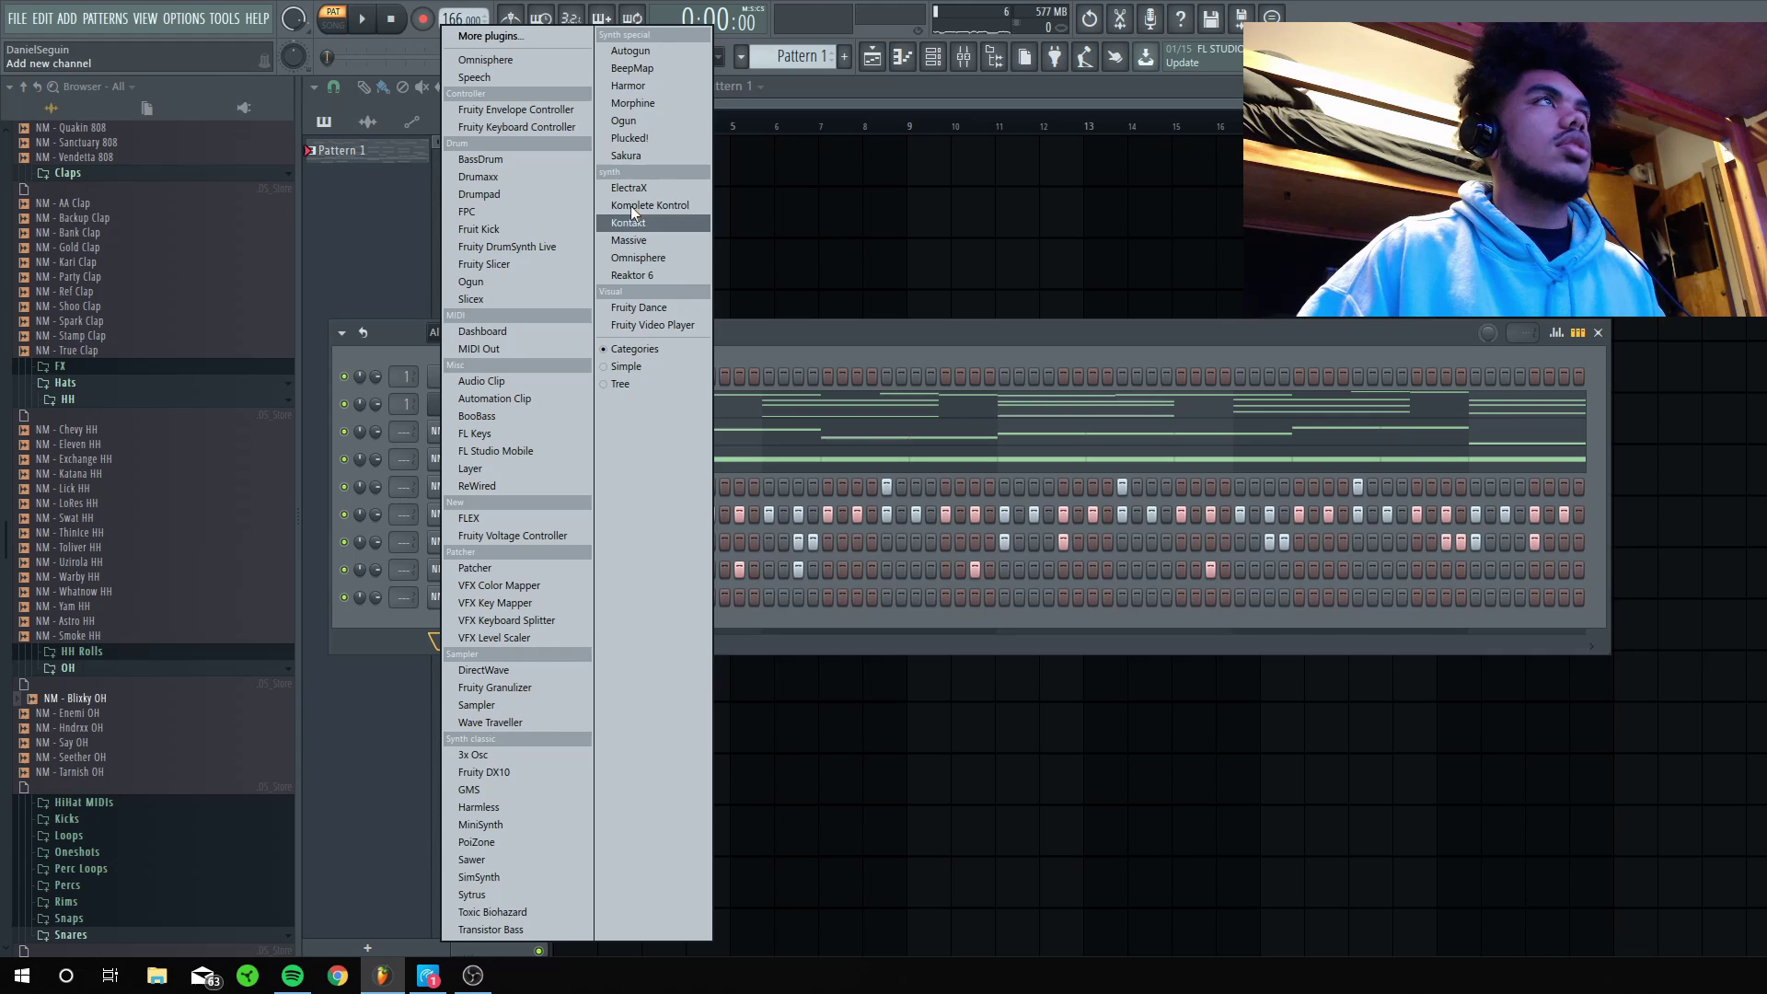
click(533, 63)
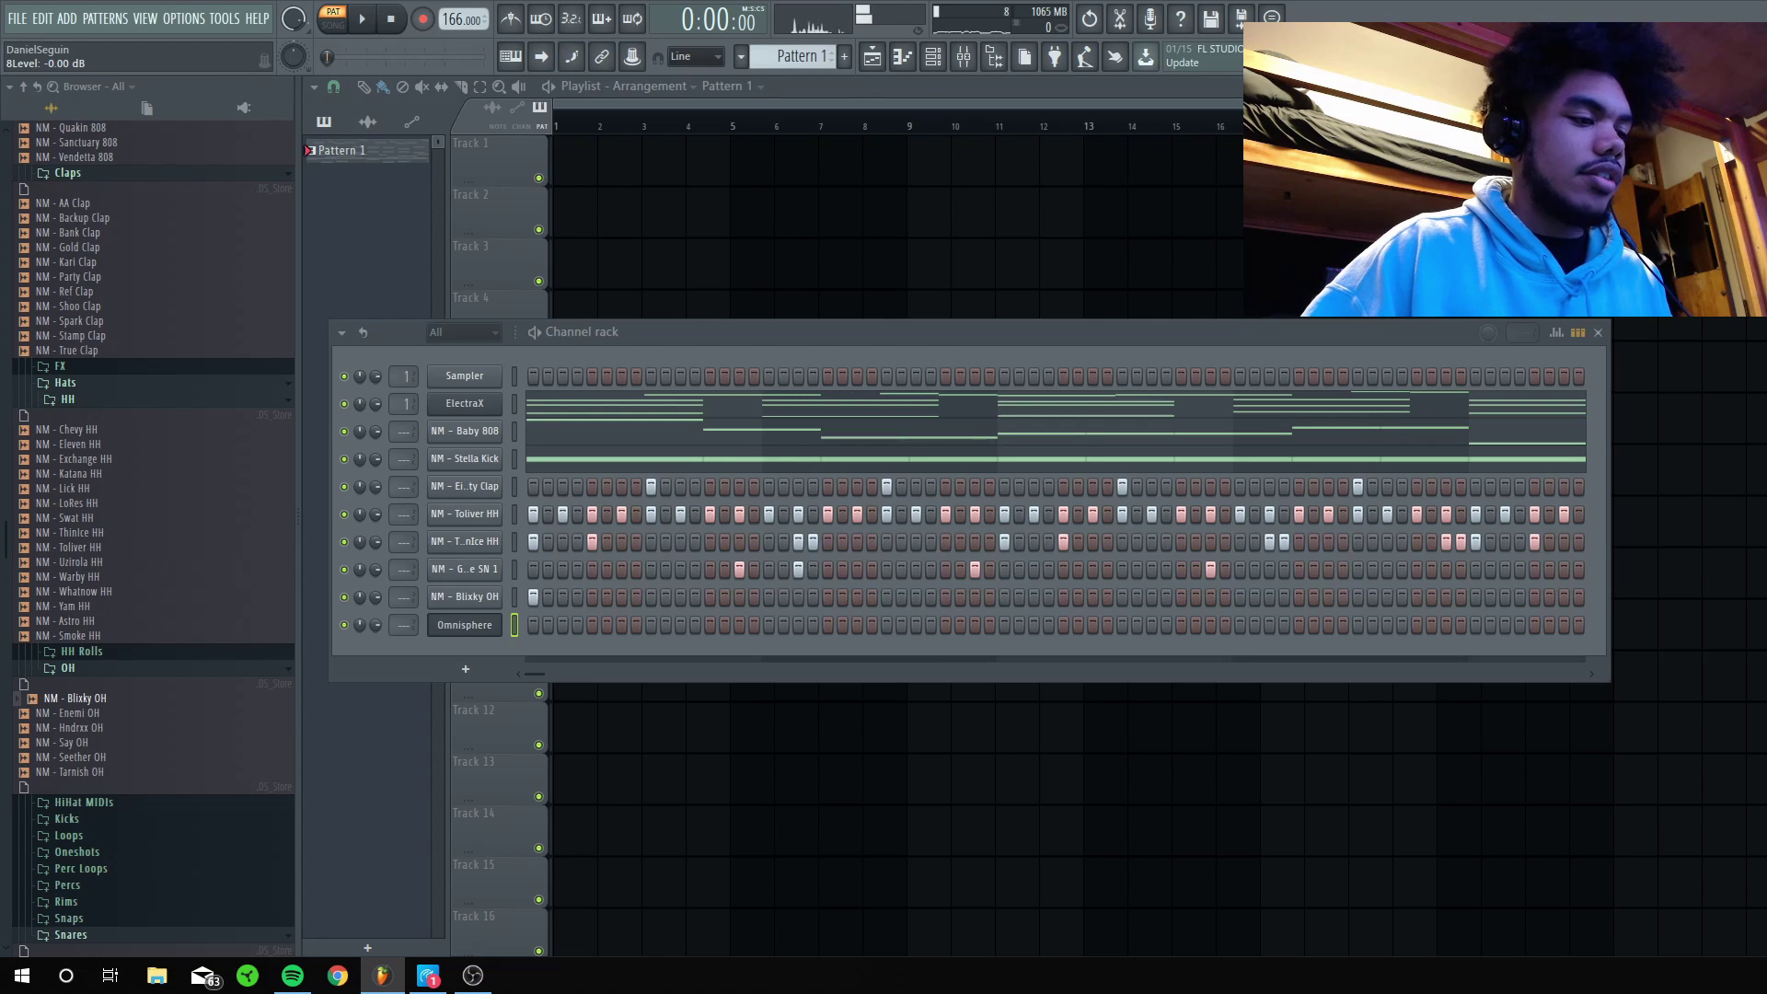
key(F7)
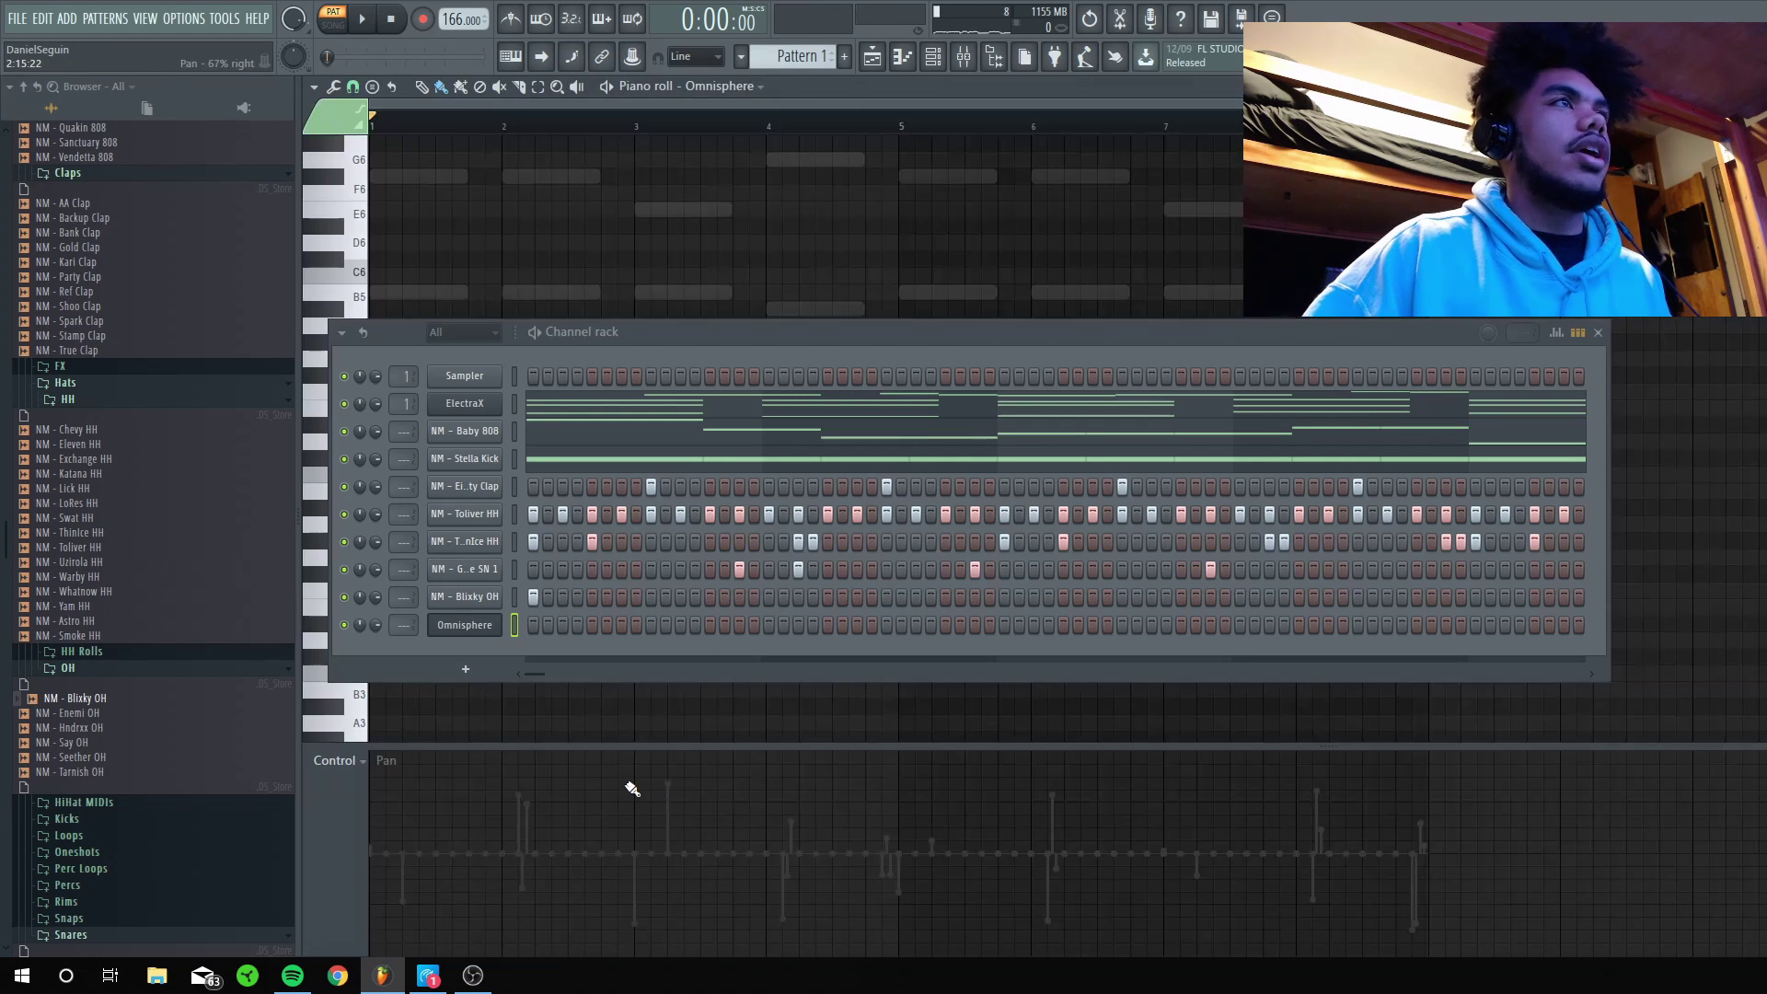
key(F6)
Draw short Omnisphere notes across bars 1 to 8, alternating F#6, E6, G6 and C#7 with B5 and A#5, and play them.
scroll(465, 233, up, 4)
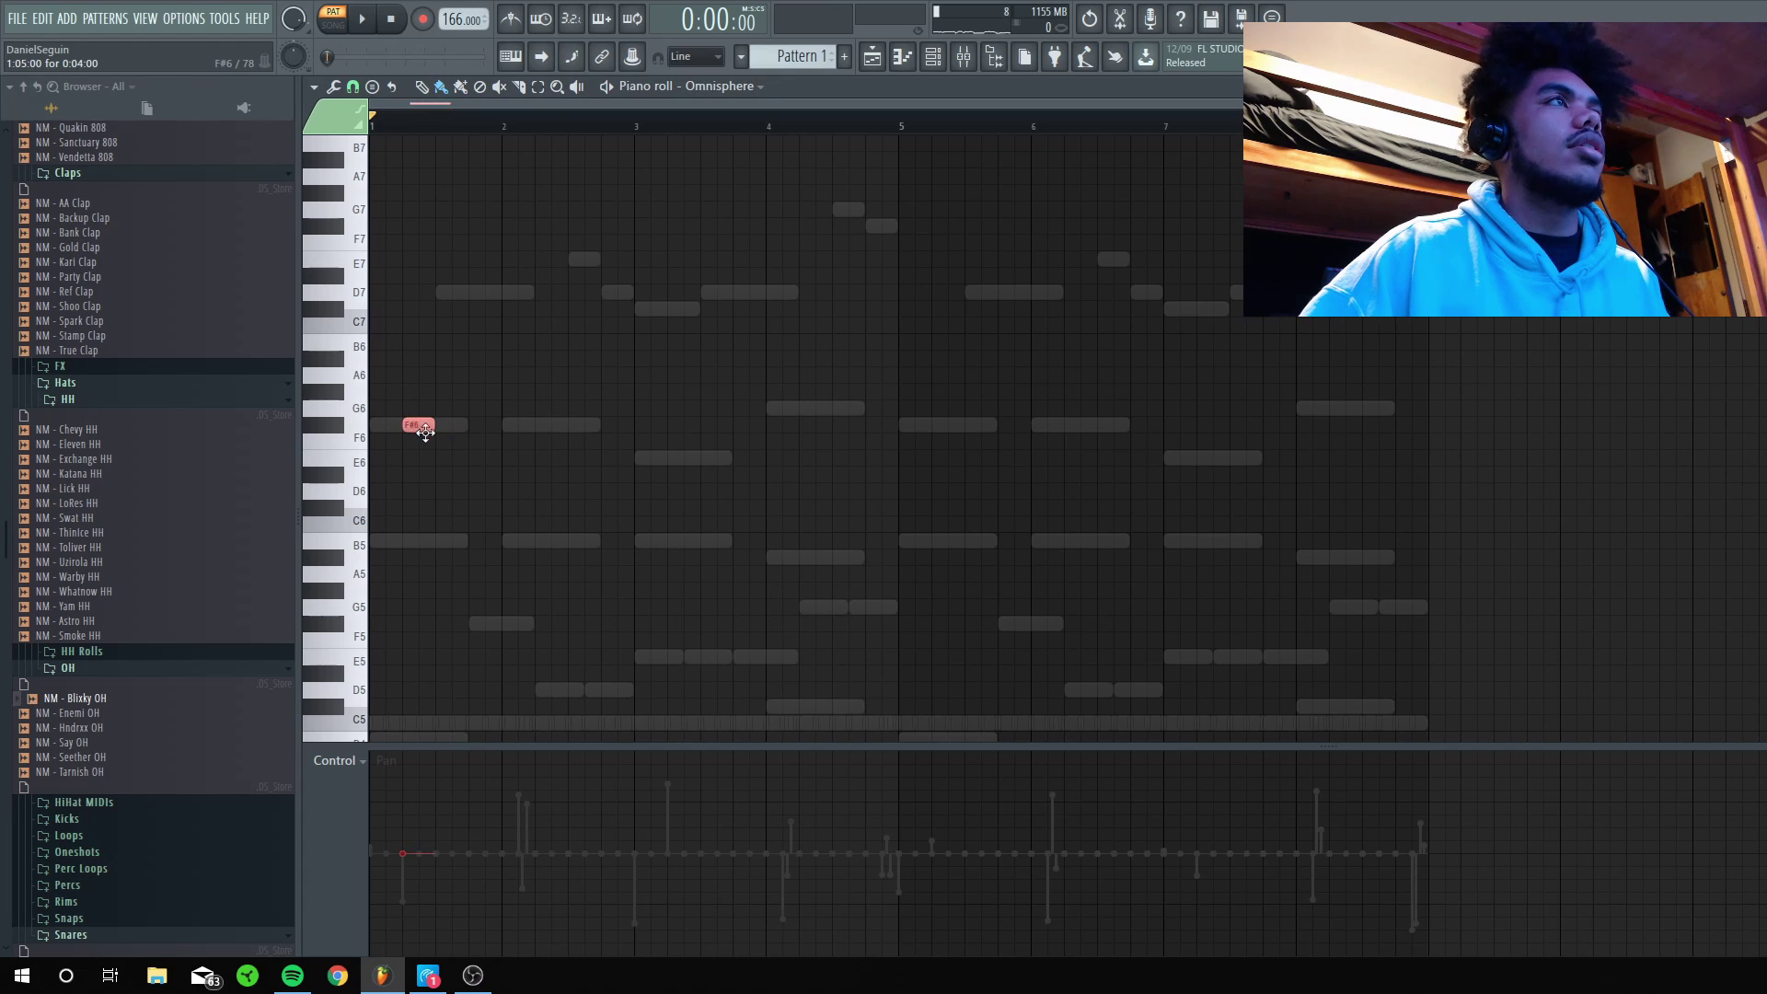
key(space)
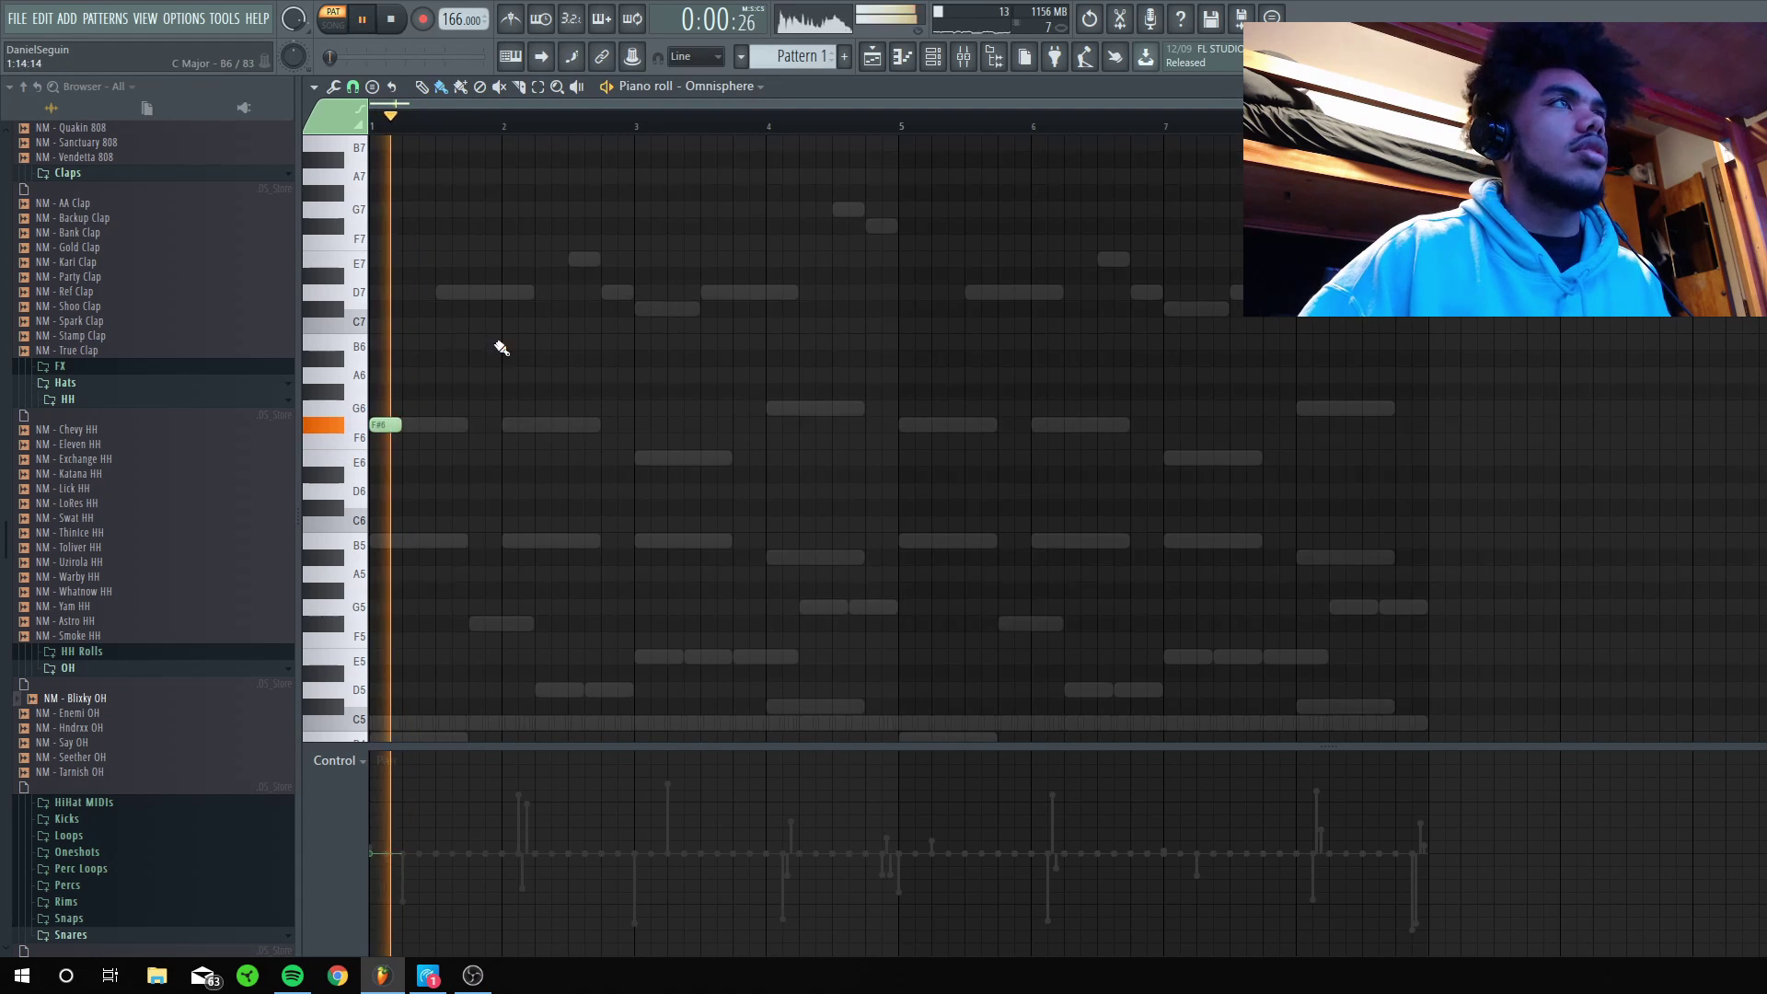
click(505, 424)
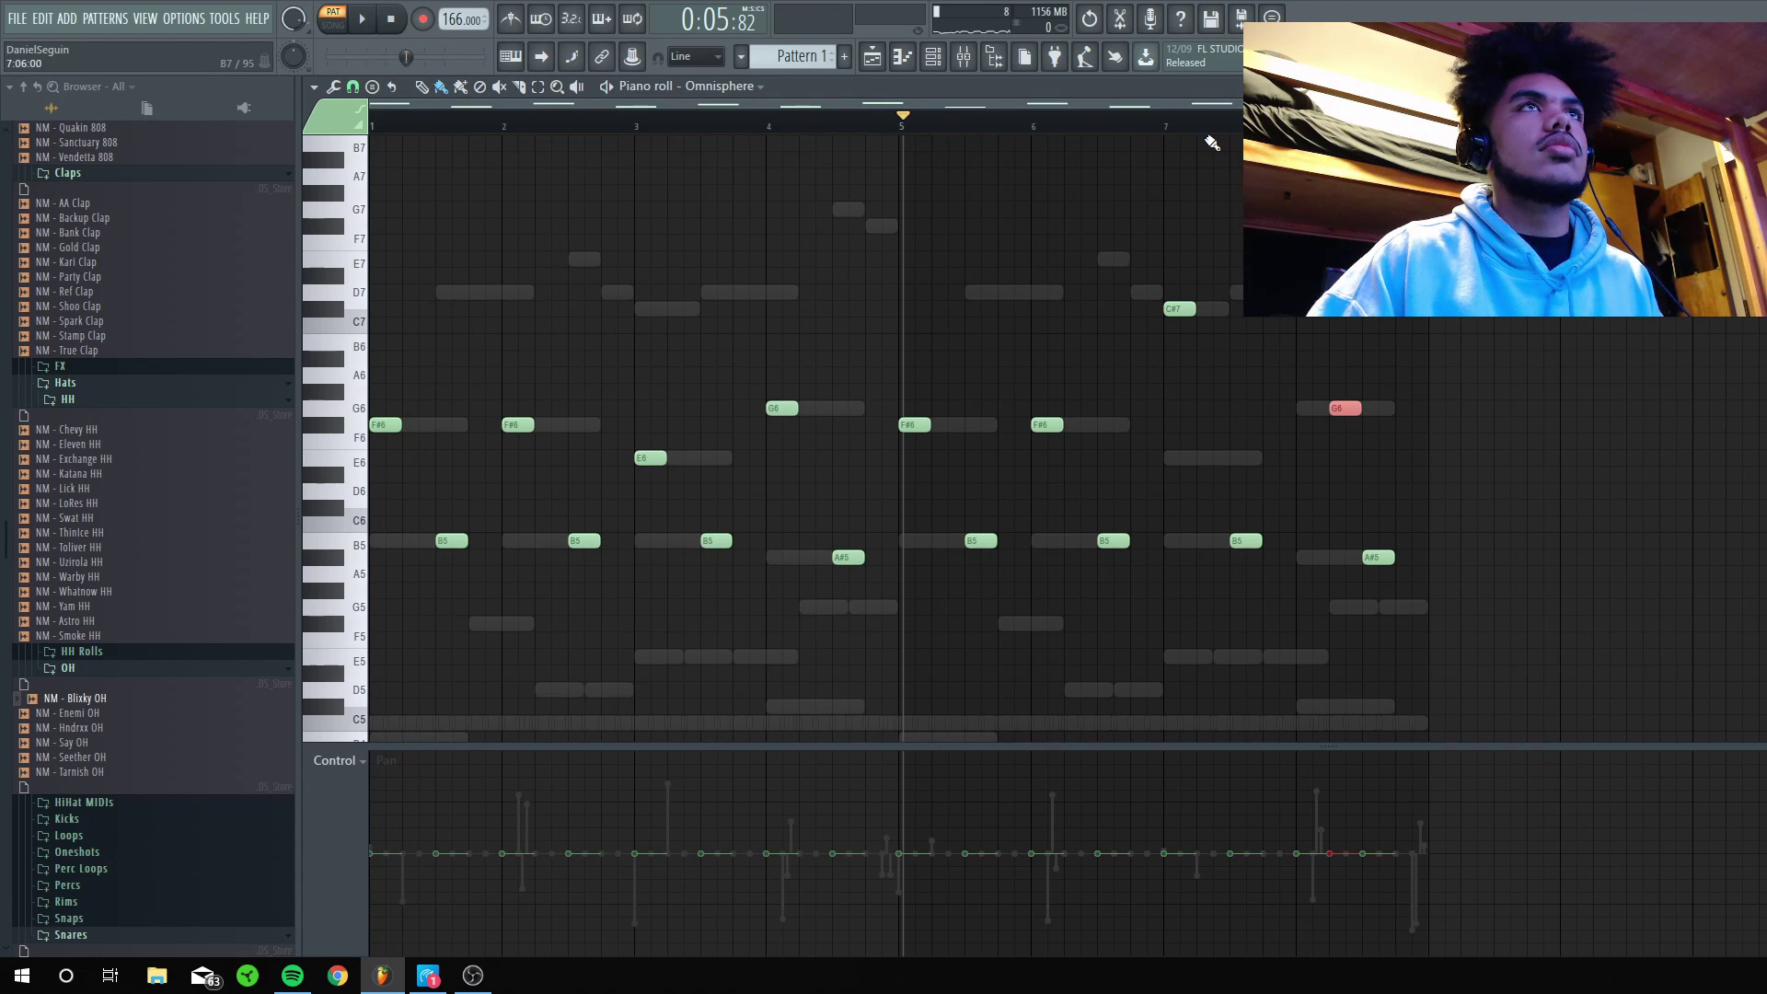
click(1219, 123)
key(space)
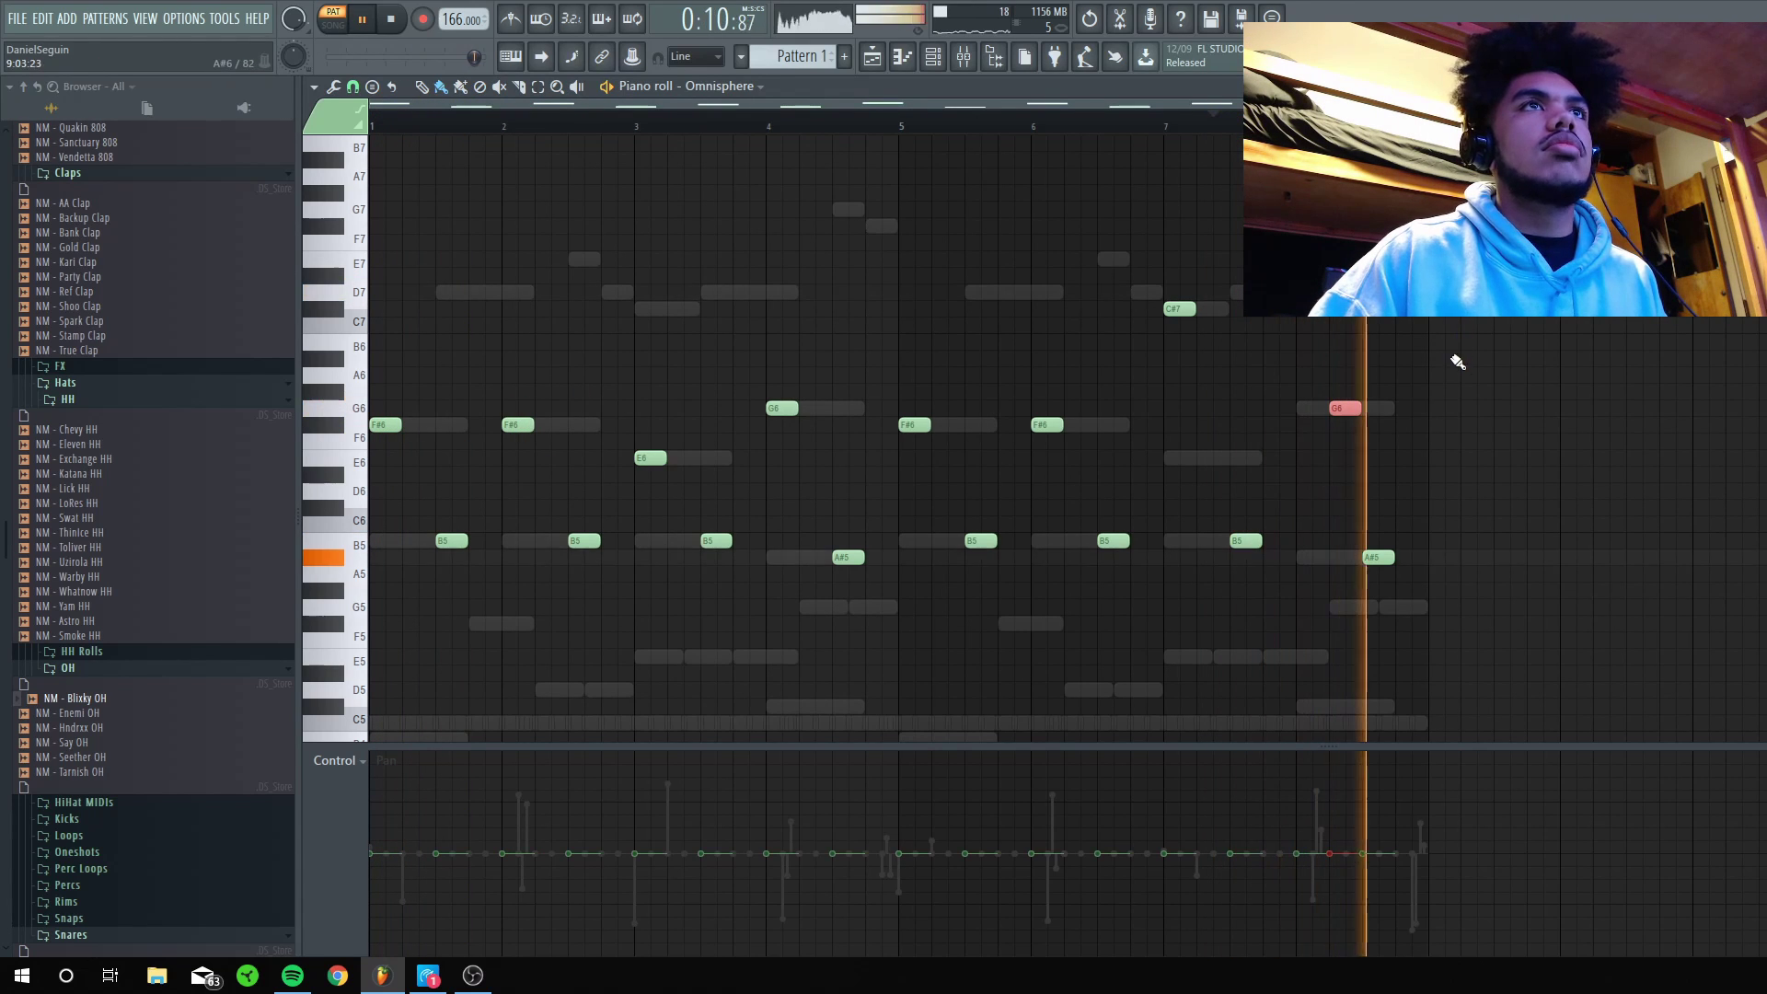
Replace the G6 note in bar 8 with one on the bar's first beat and listen to the Omnisphere melody.
right_click(1343, 408)
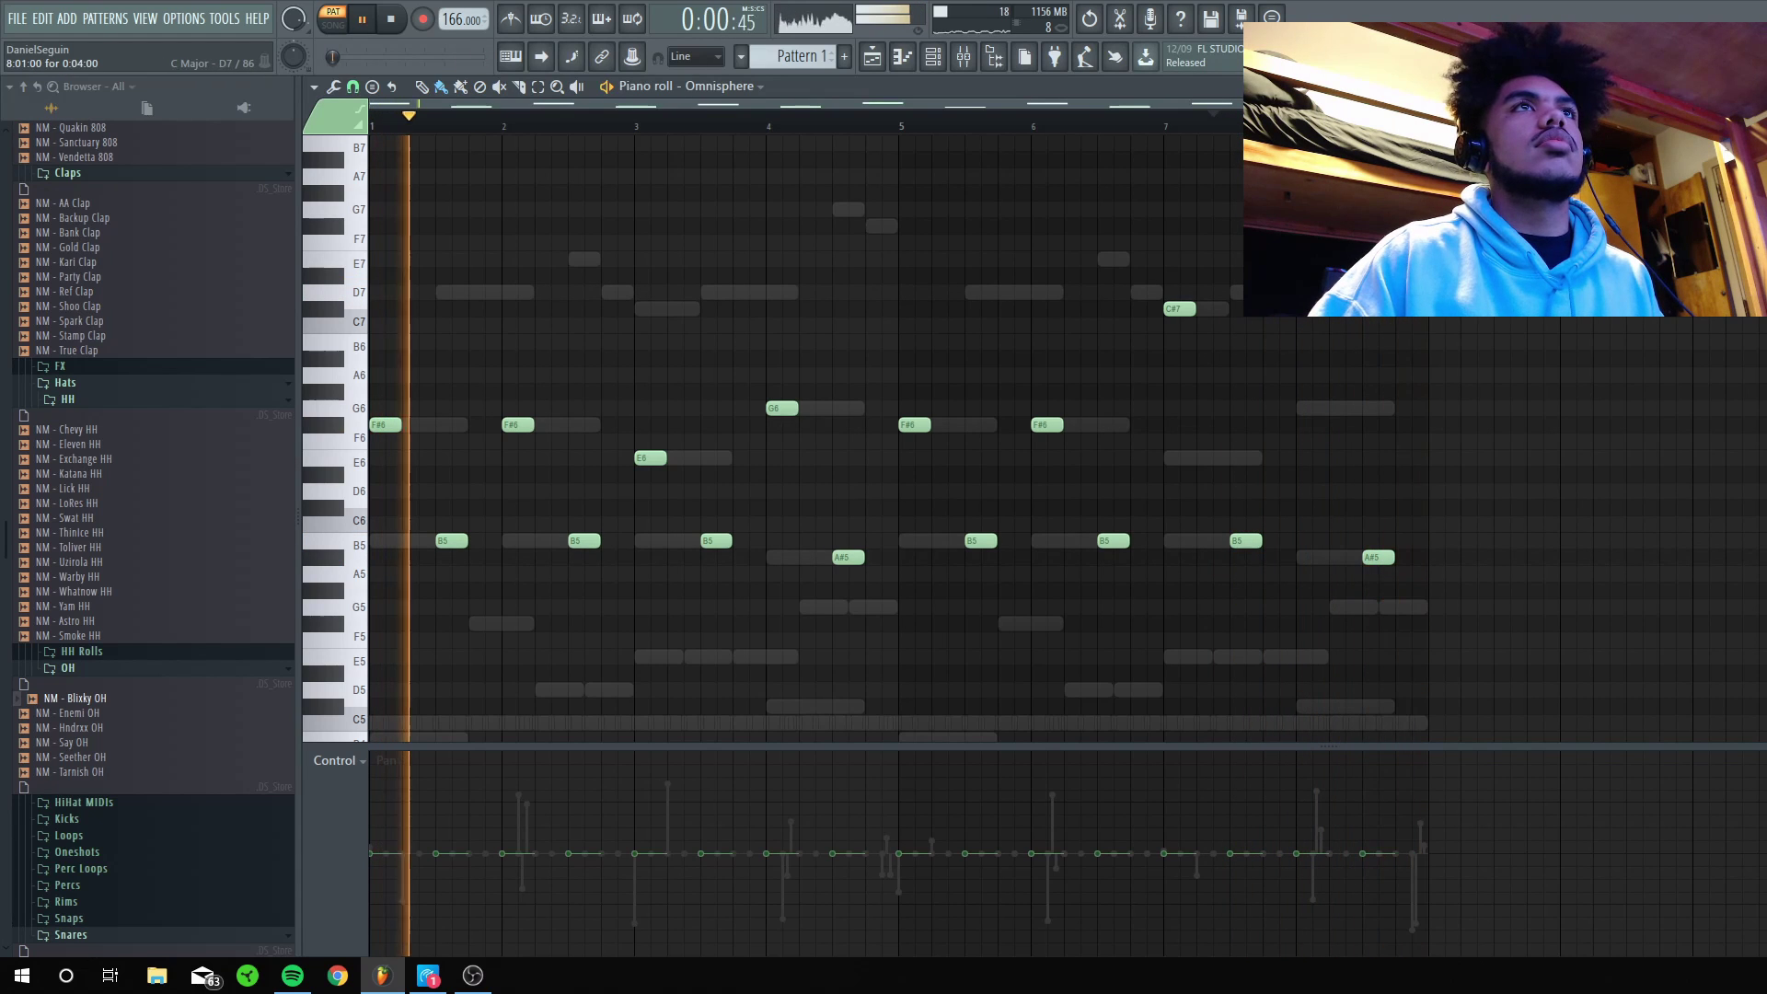
click(1310, 408)
key(F6)
key(F6)
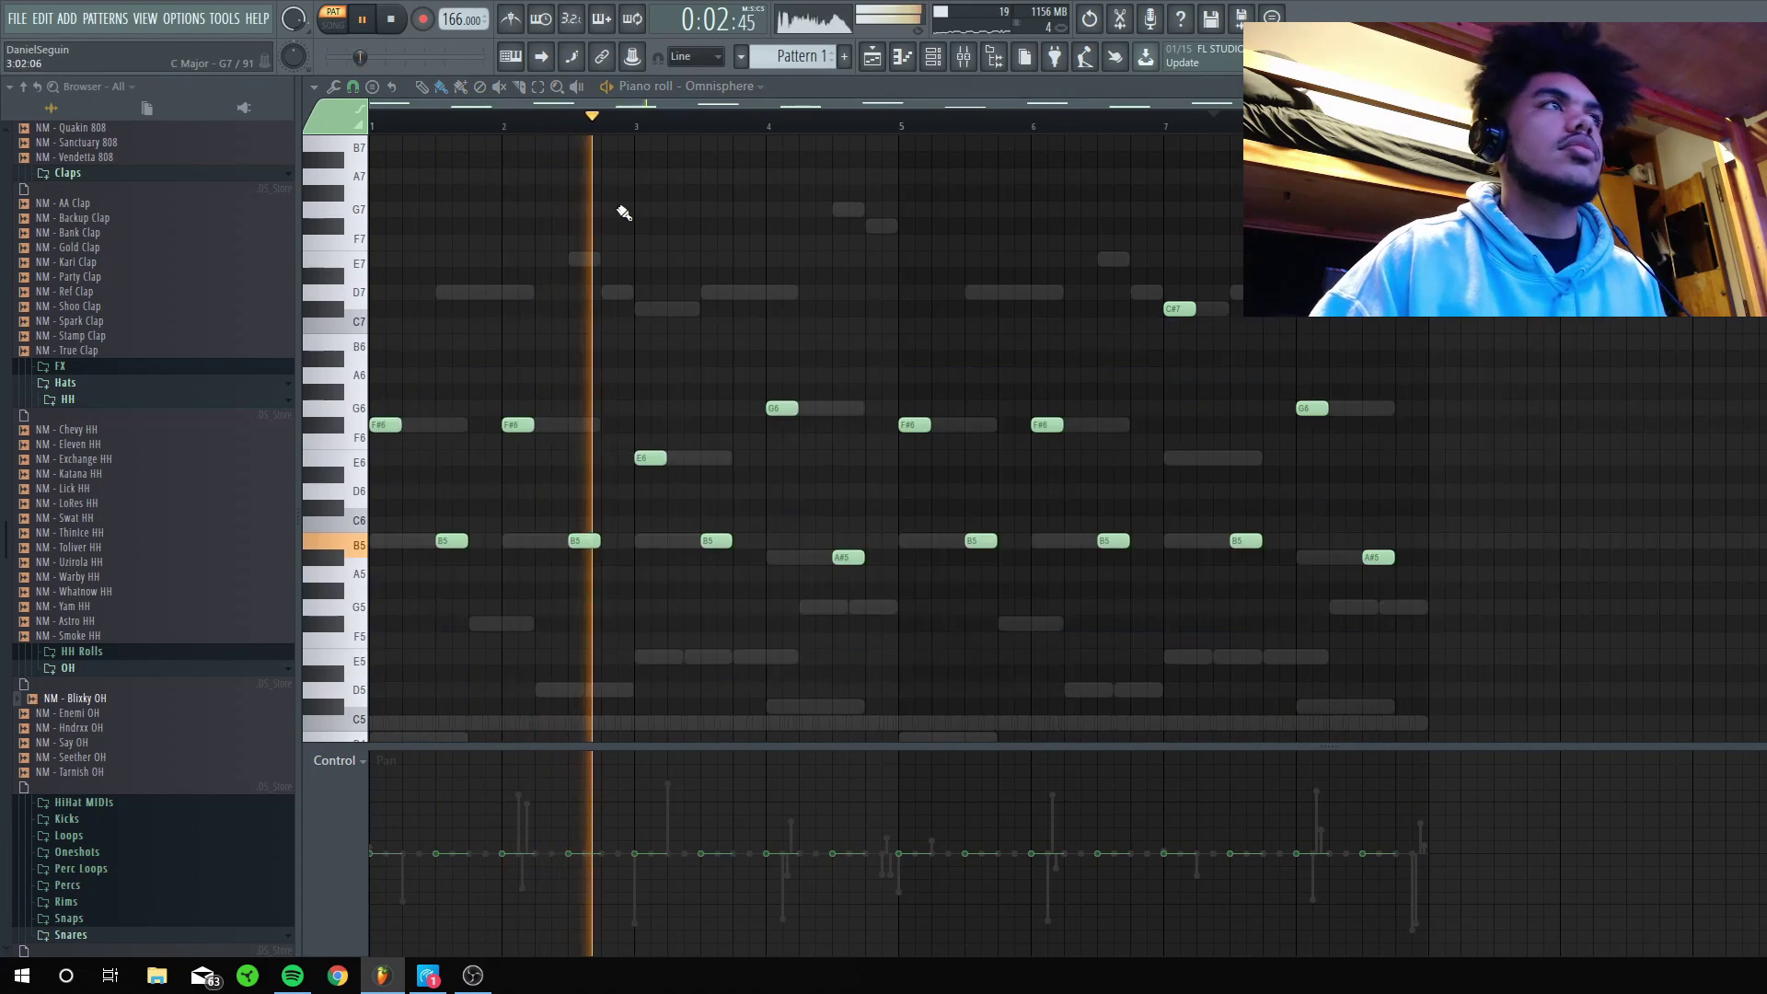
scroll(550, 542, down, 1)
scroll(552, 542, down, 5)
Move the Omnisphere channel up in the channel rack to directly below ElectraX.
key(F6)
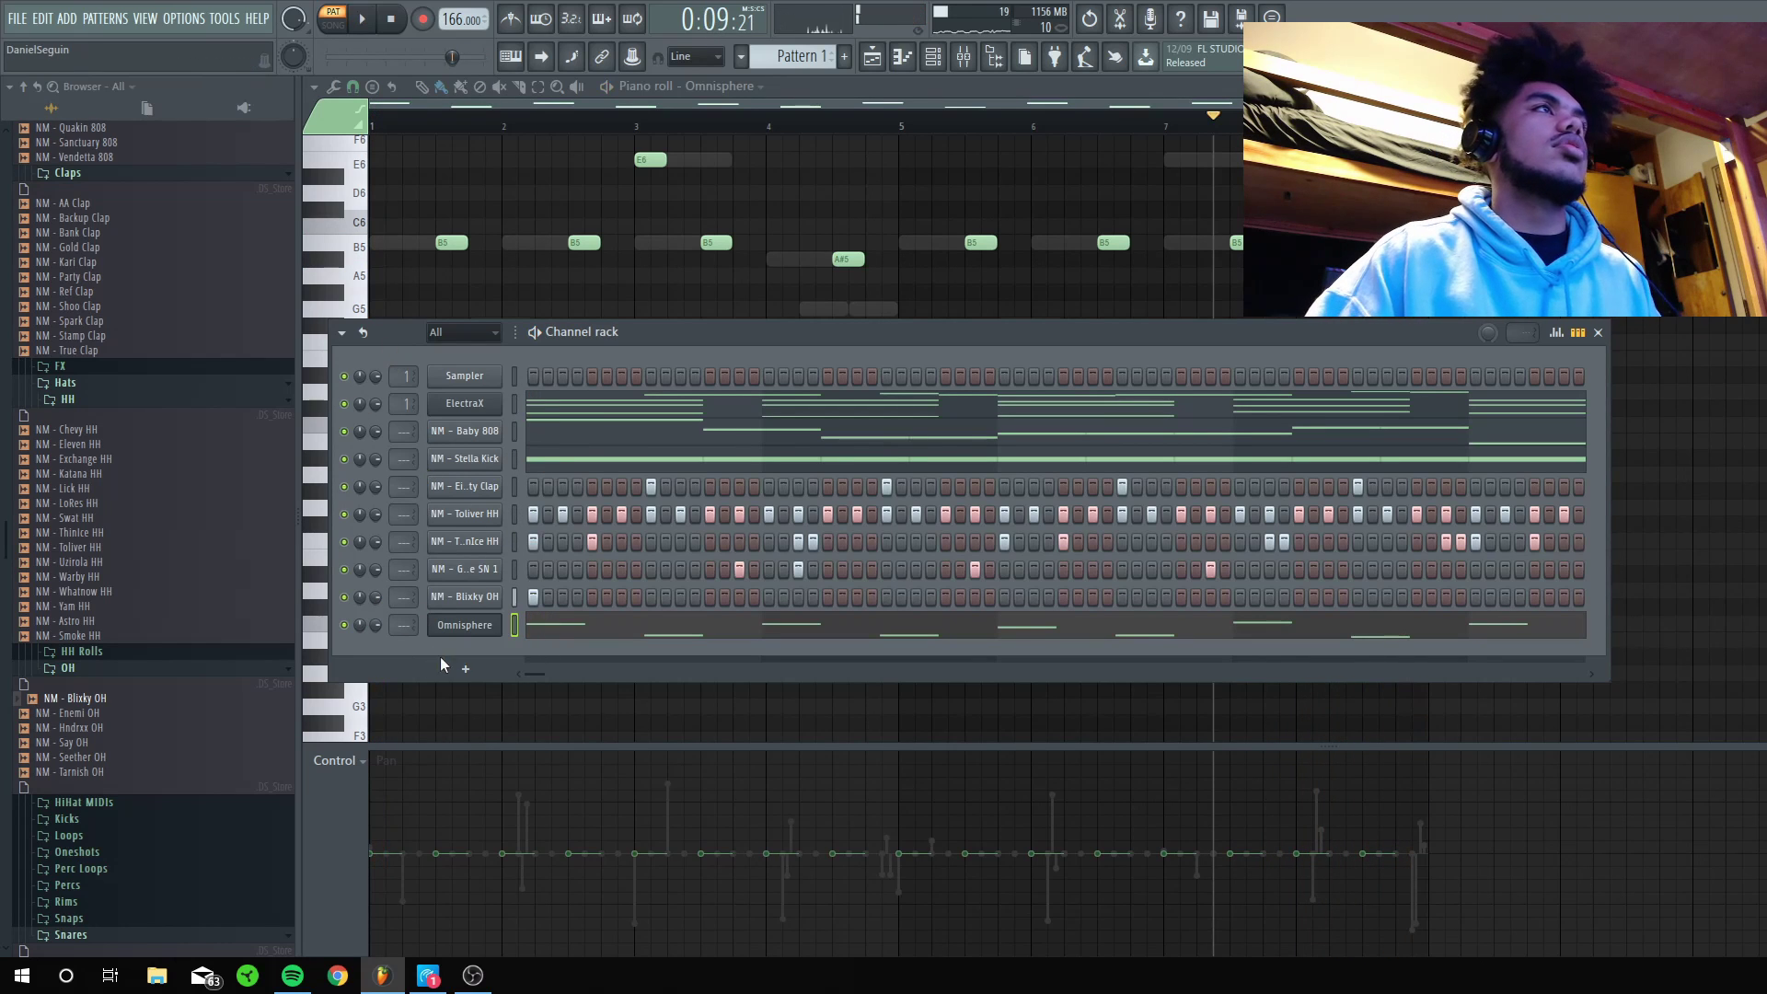
key(alt+Up)
key(alt+Up)
key(alt+Up)
key(alt+Up)
key(alt+Up)
key(alt+Up)
key(alt+Up)
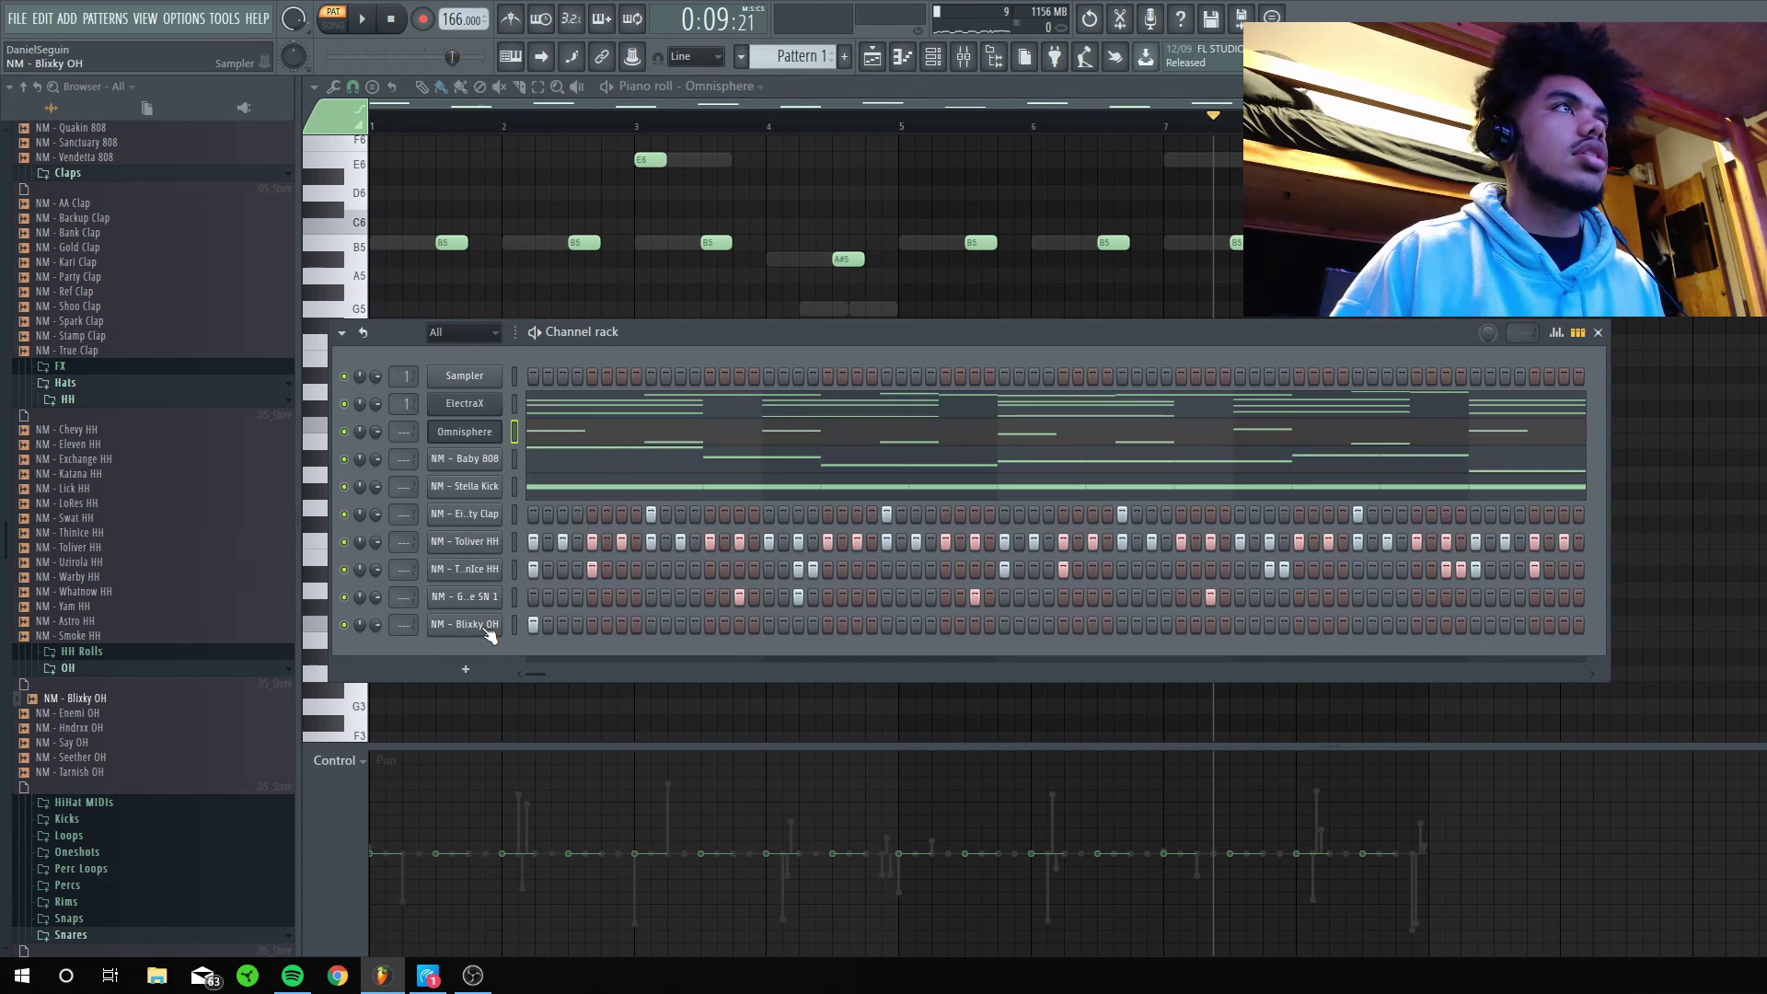
Split Pattern 1 by channel into separate patterns in the playlist.
key(F6)
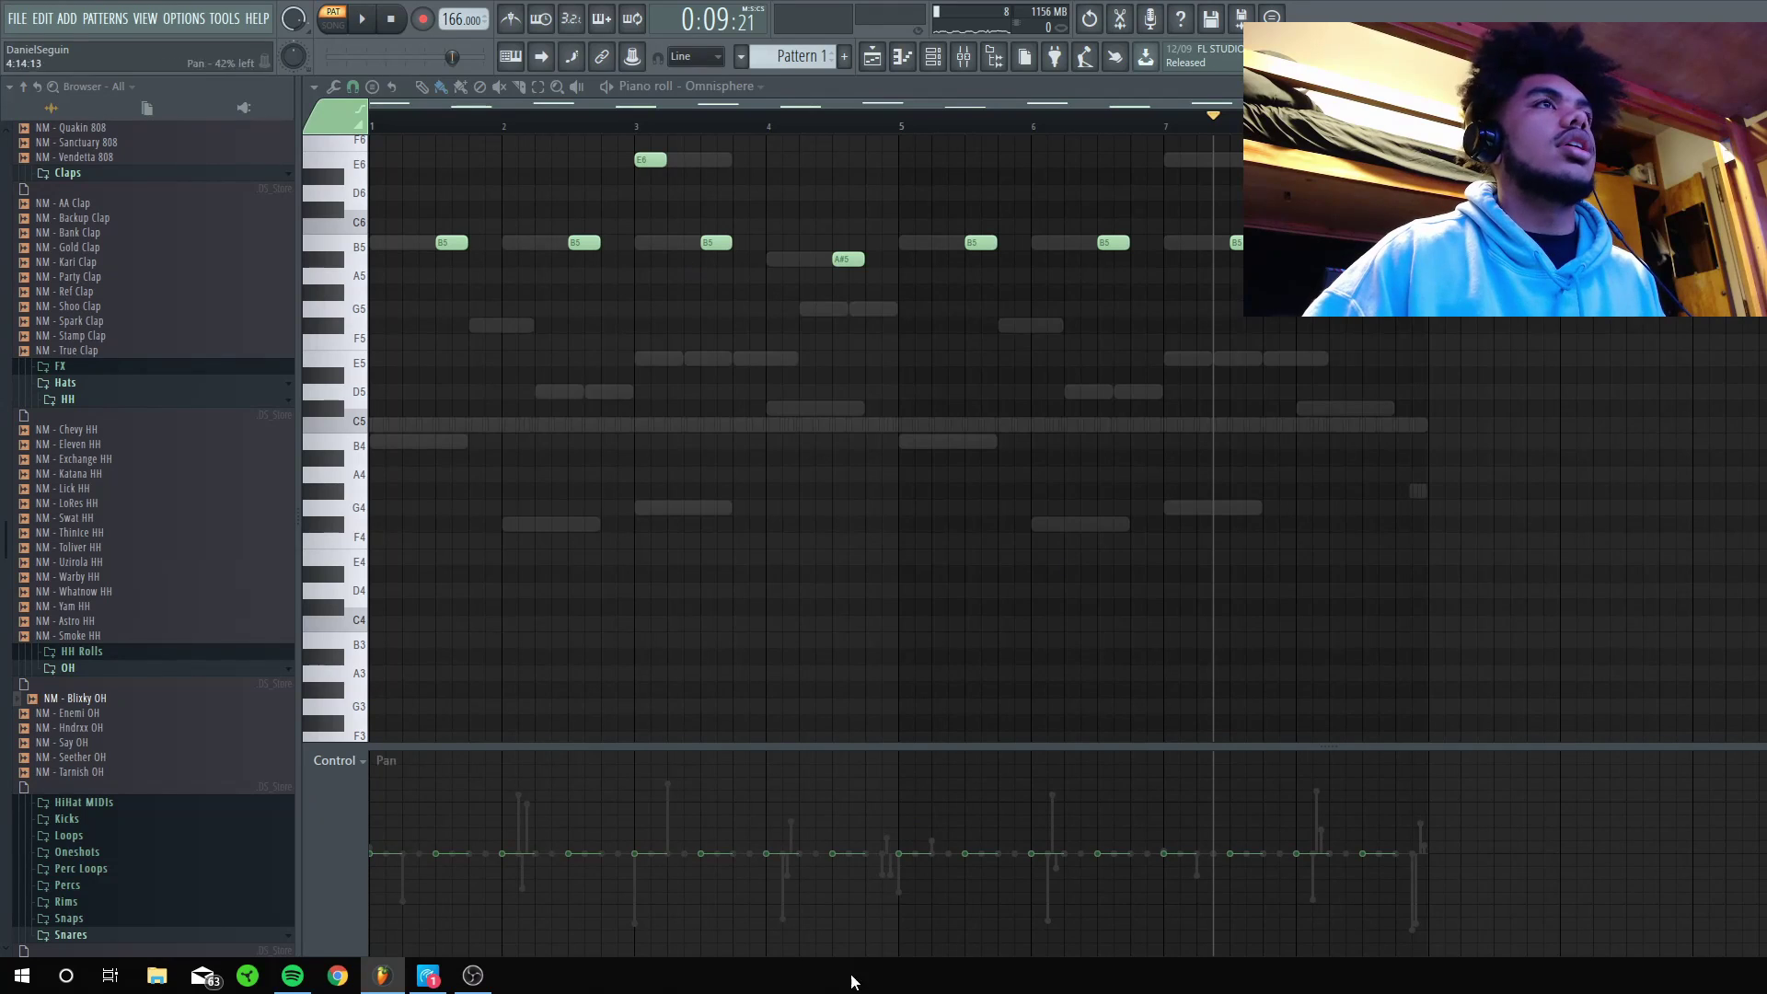
key(F5)
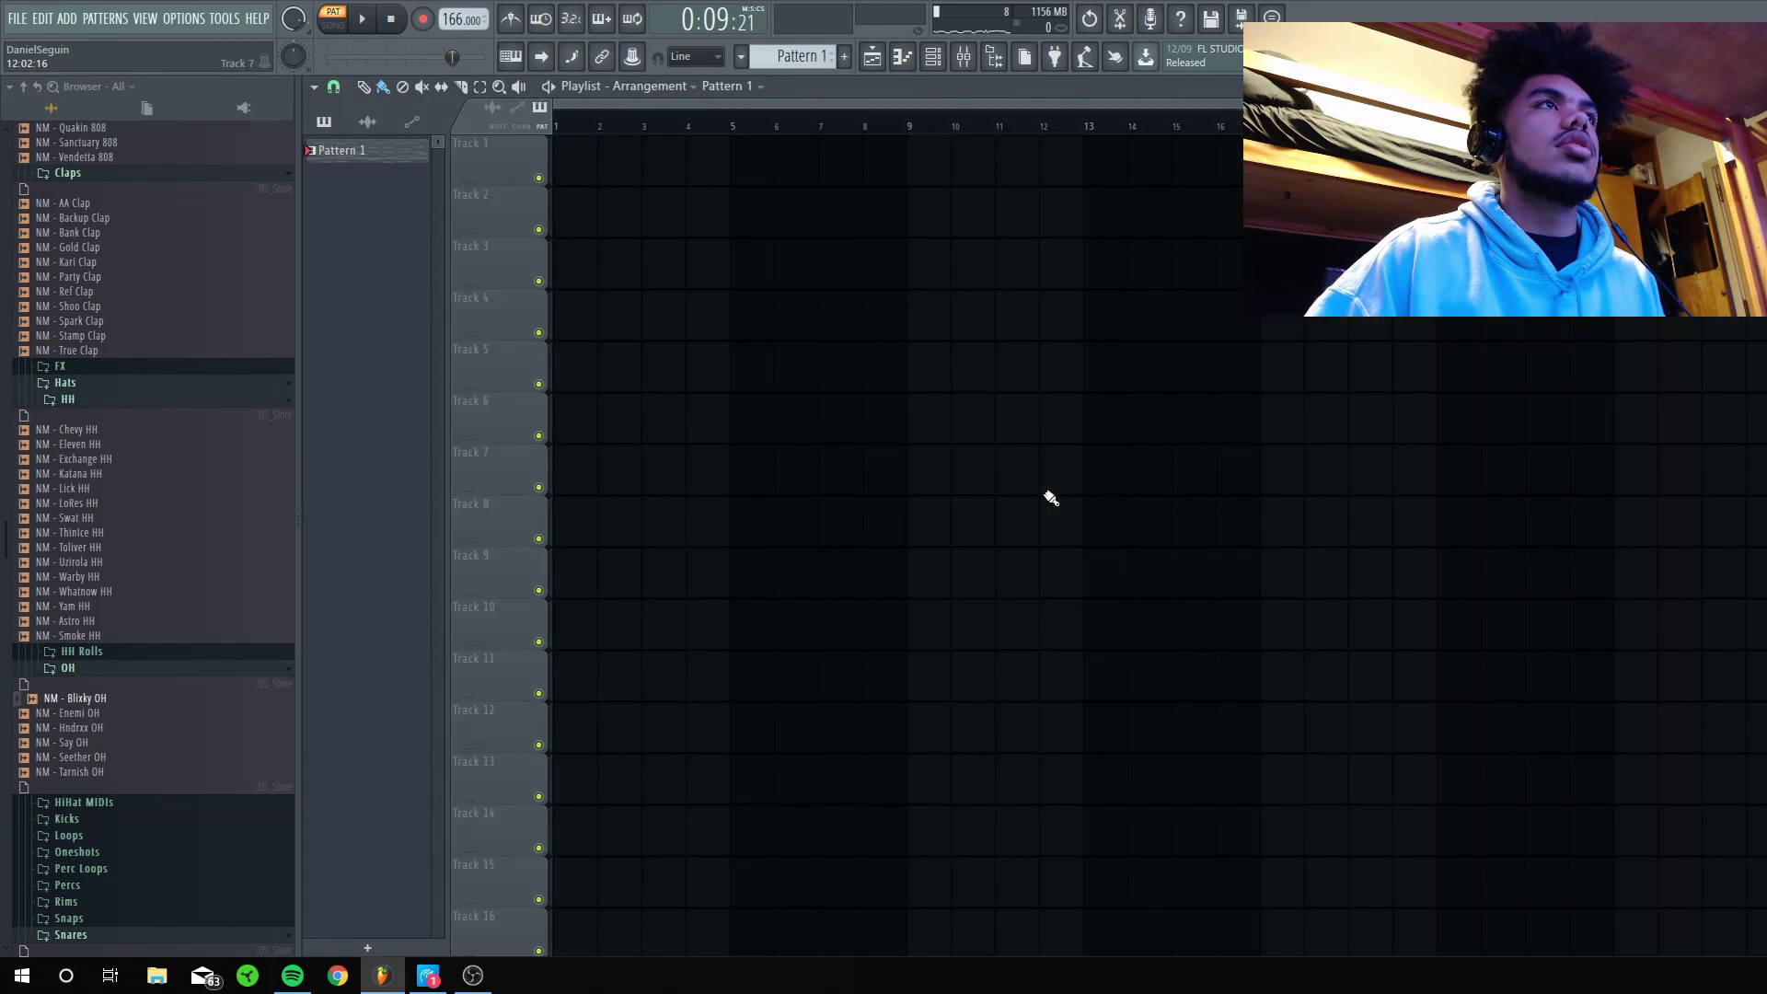
right_click(390, 175)
click(450, 460)
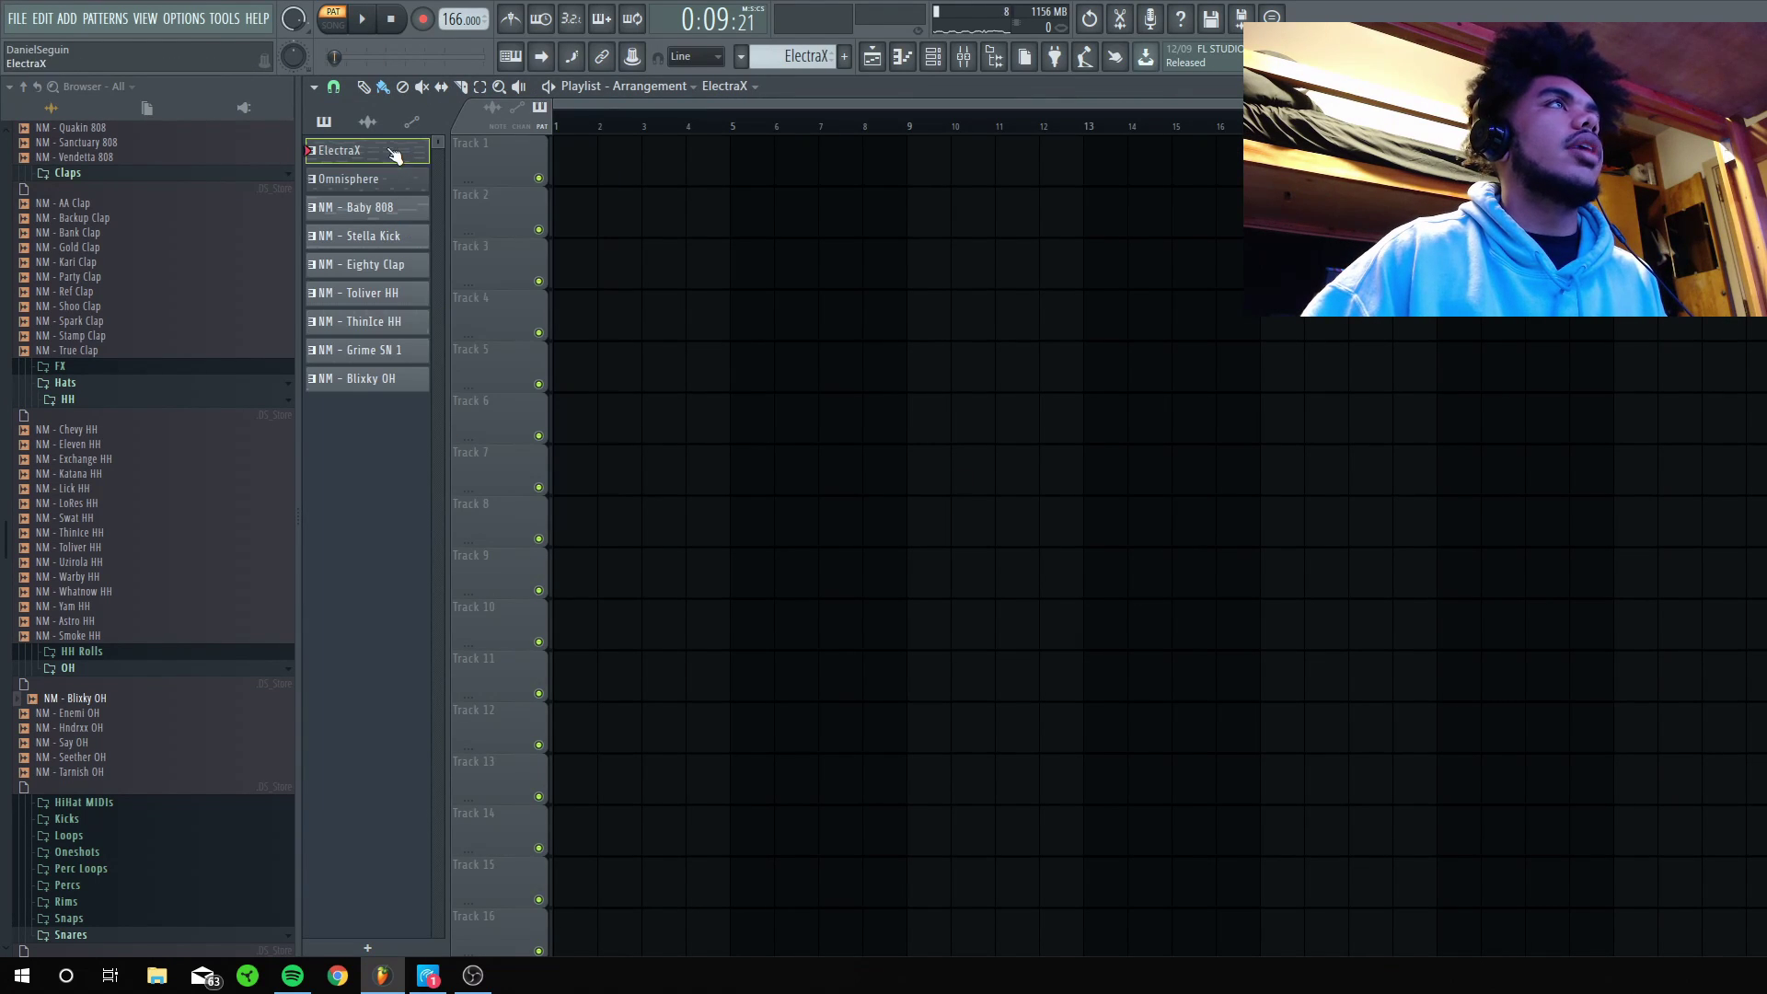
Lay all the split patterns on tracks 1 to 9 from bar 1 and duplicate them repeatedly along the playlist.
drag(376, 184, 589, 166)
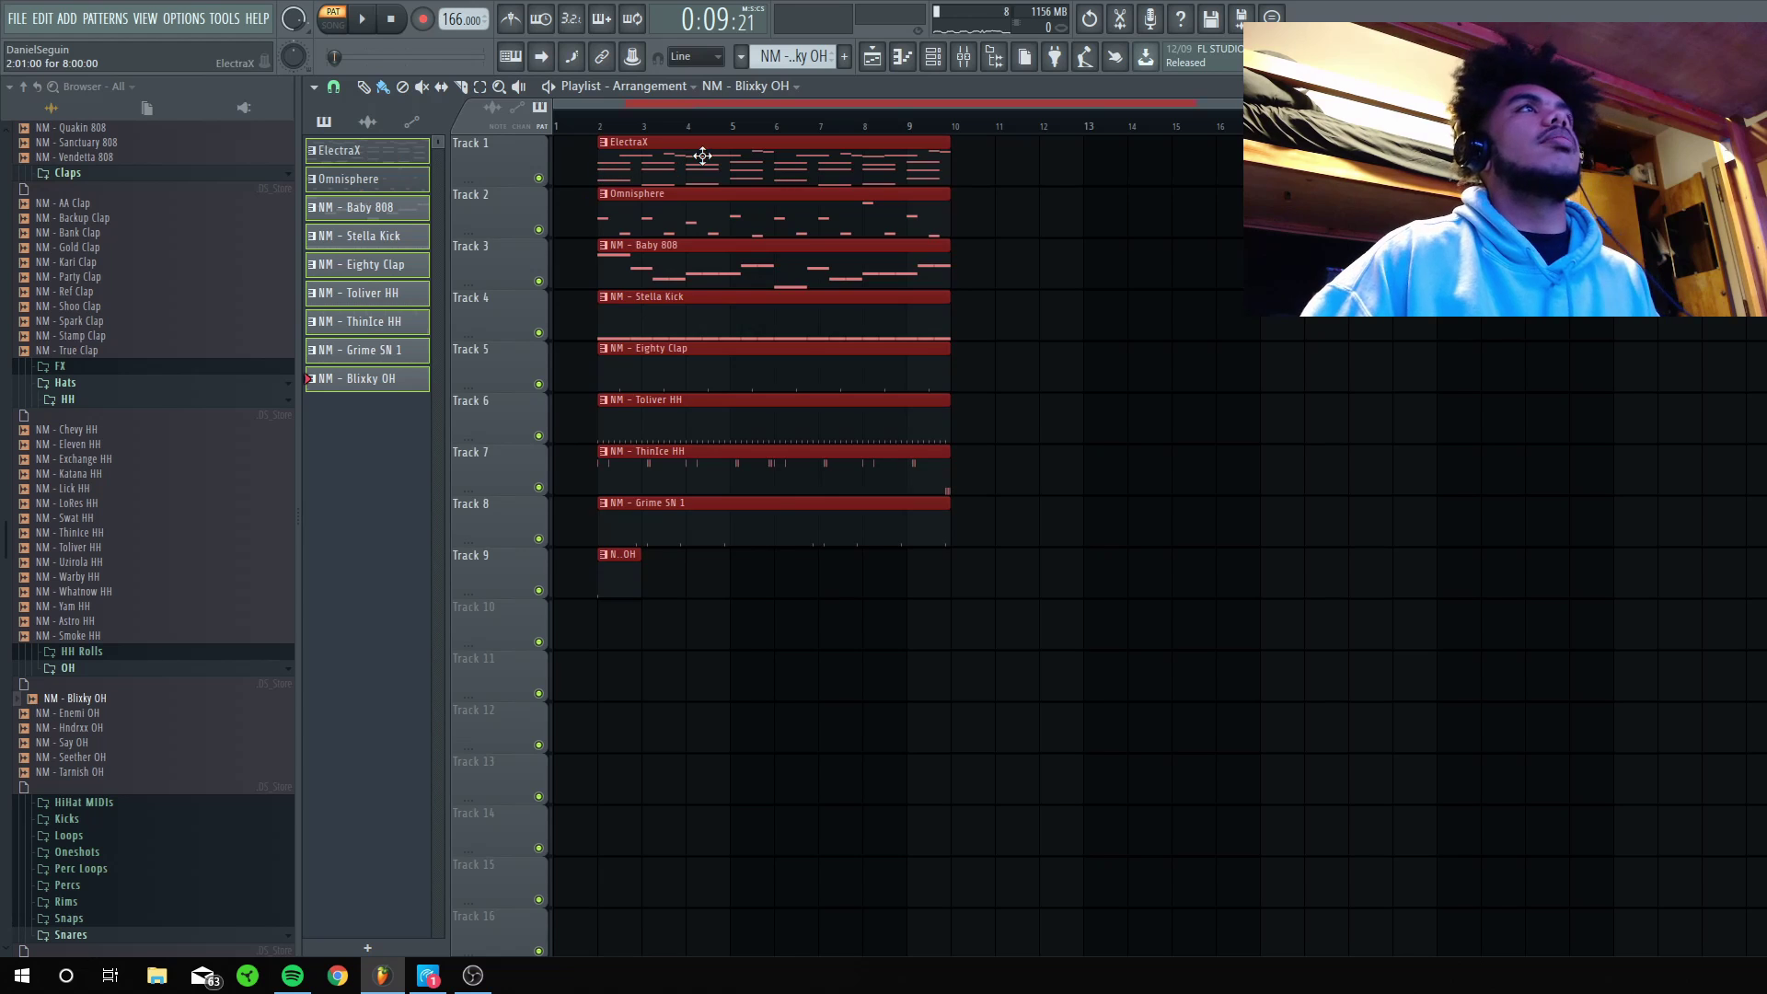
key(ctrl+b)
key(ctrl+b)
key(ctrl+b)
key(ctrl+b)
key(ctrl+b)
key(ctrl+b)
key(ctrl+b)
key(ctrl+b)
key(ctrl+b)
key(ctrl+b)
key(ctrl+b)
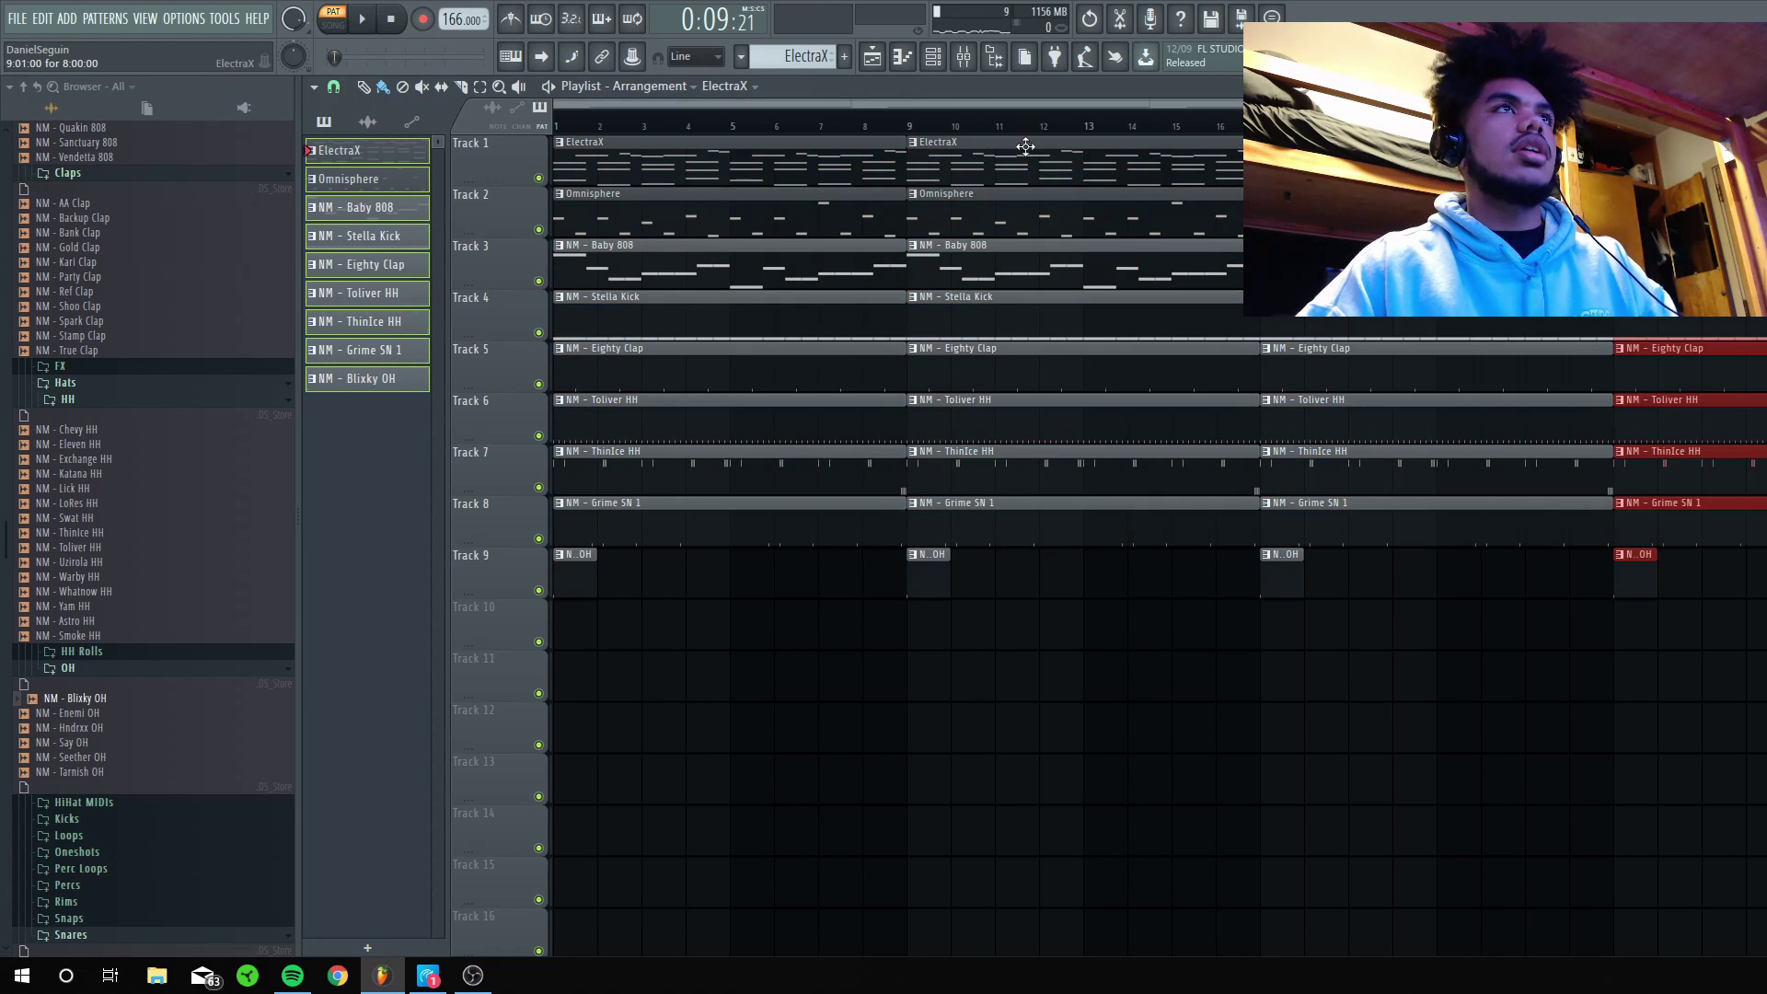
Delete the clips on tracks 2 to 9 in bars 1 to 8, keeping only ElectraX, and play the arrangement.
scroll(1057, 106, down, 3)
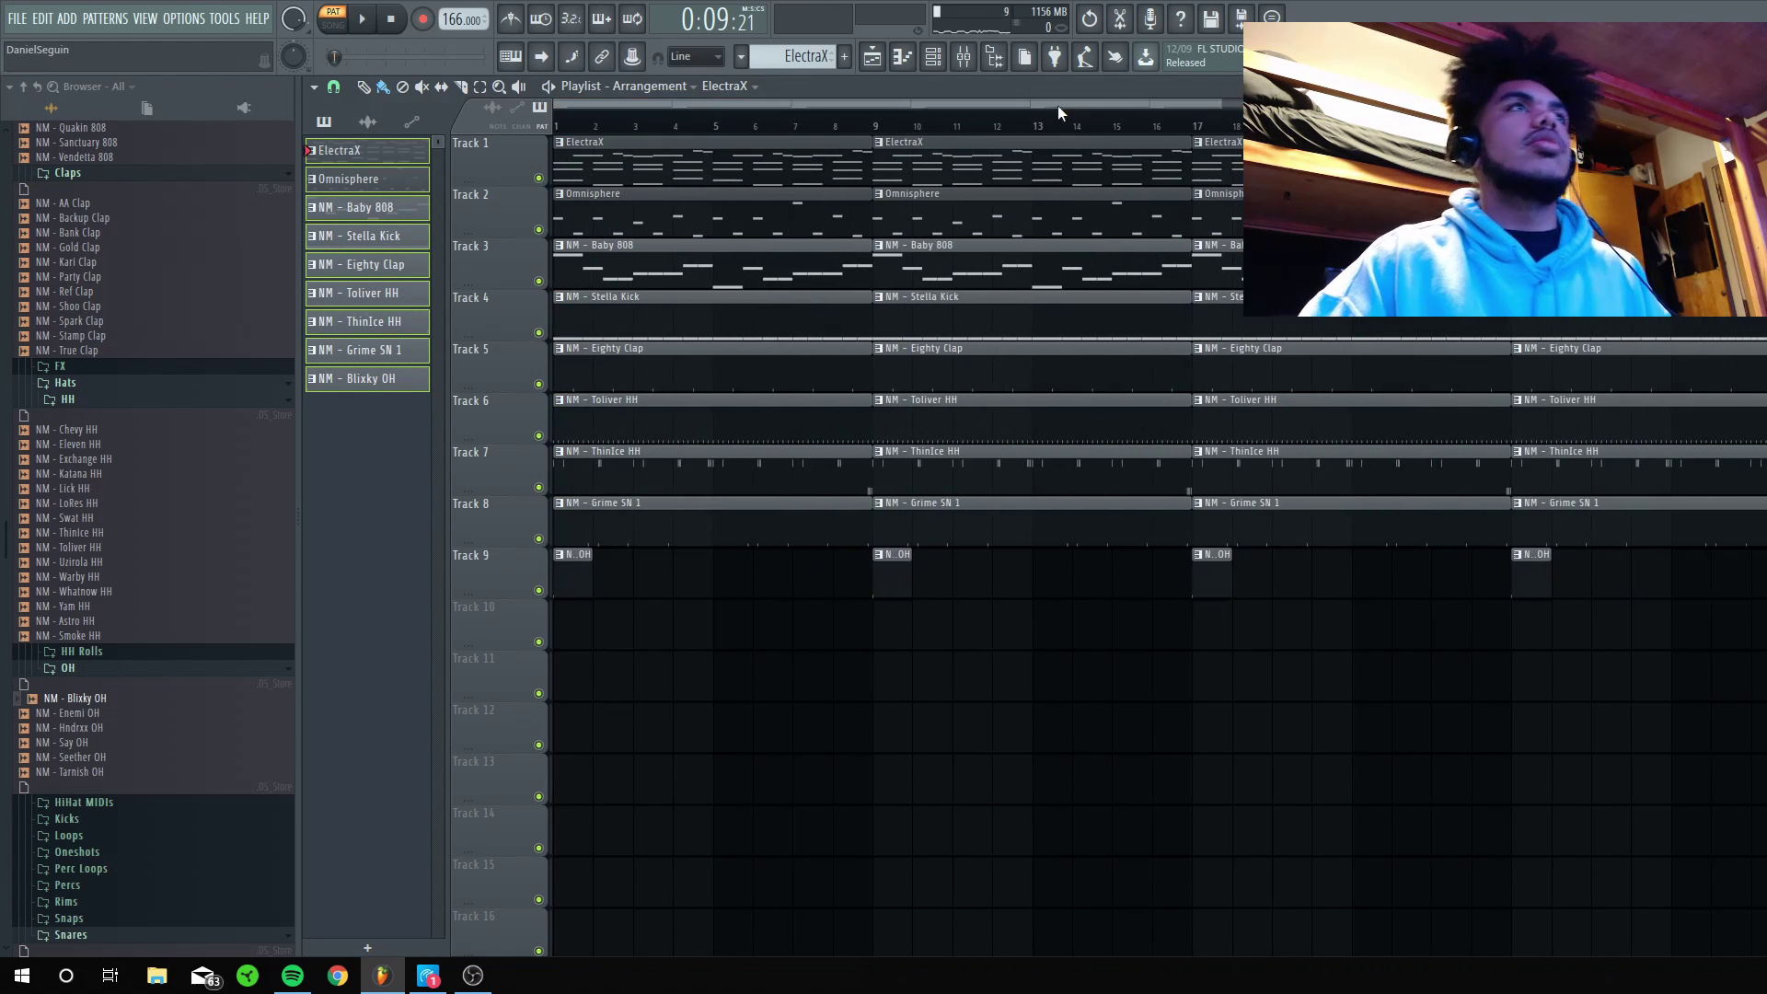
right_click(538, 589)
right_click(538, 590)
drag(584, 583, 619, 217)
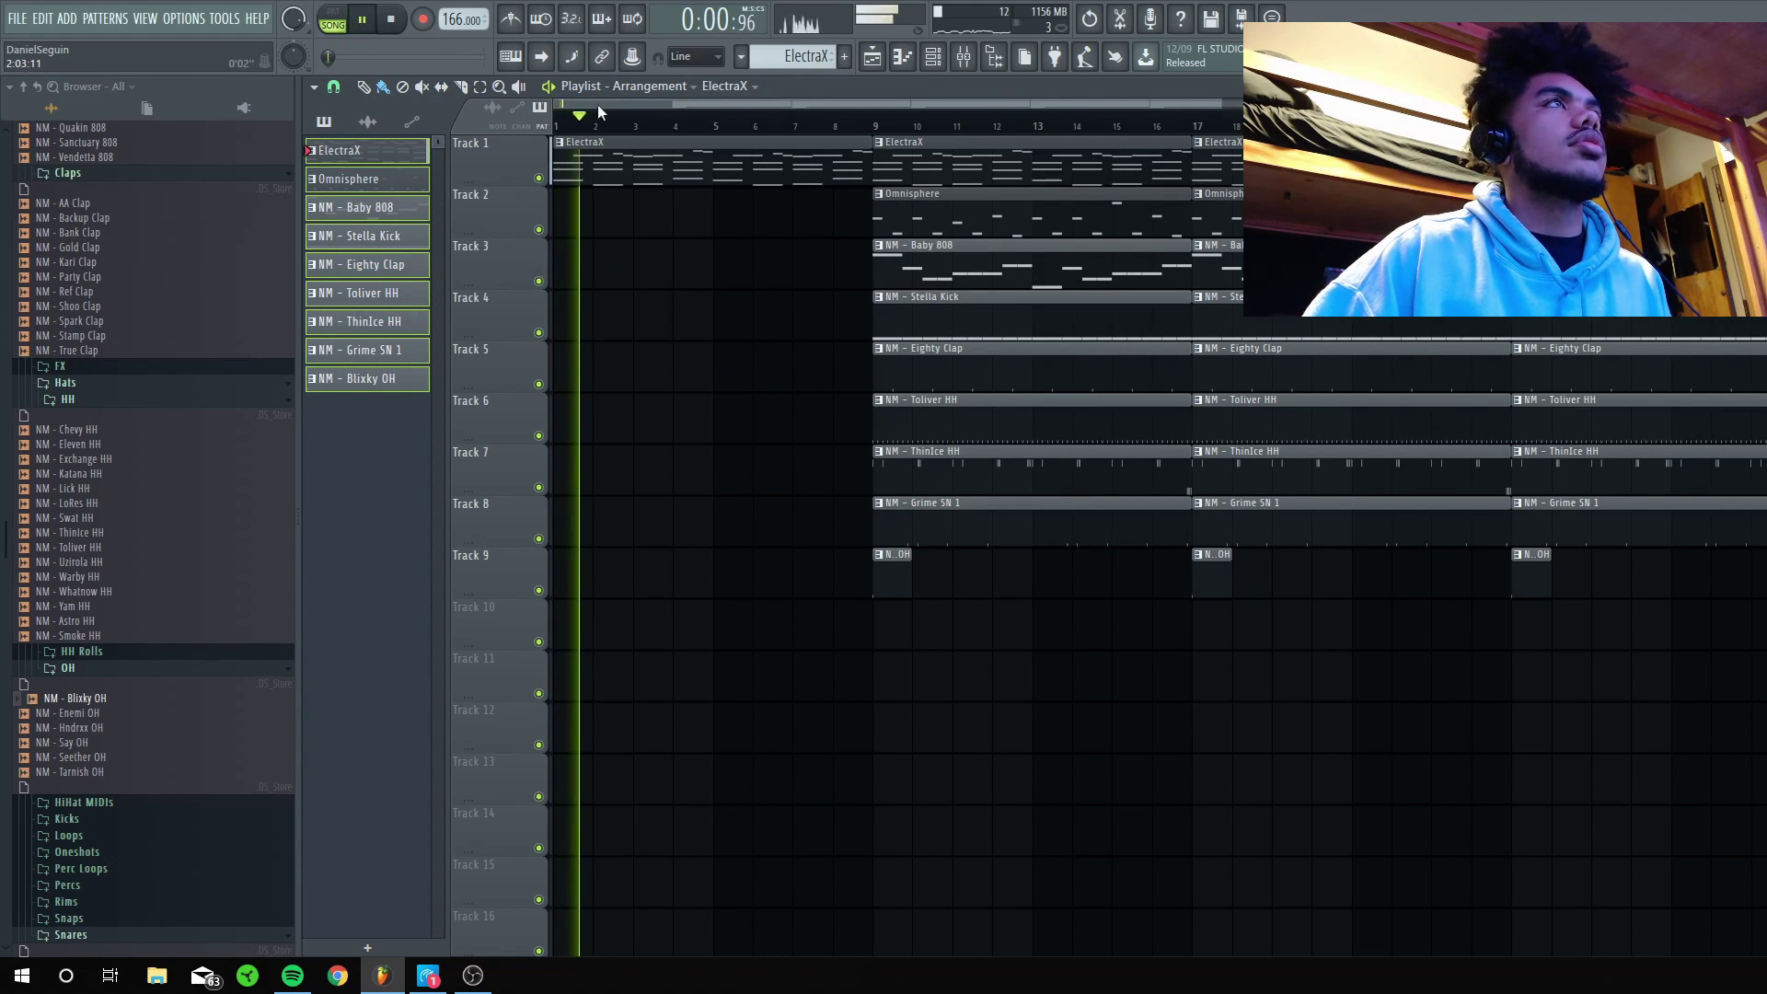
key(space)
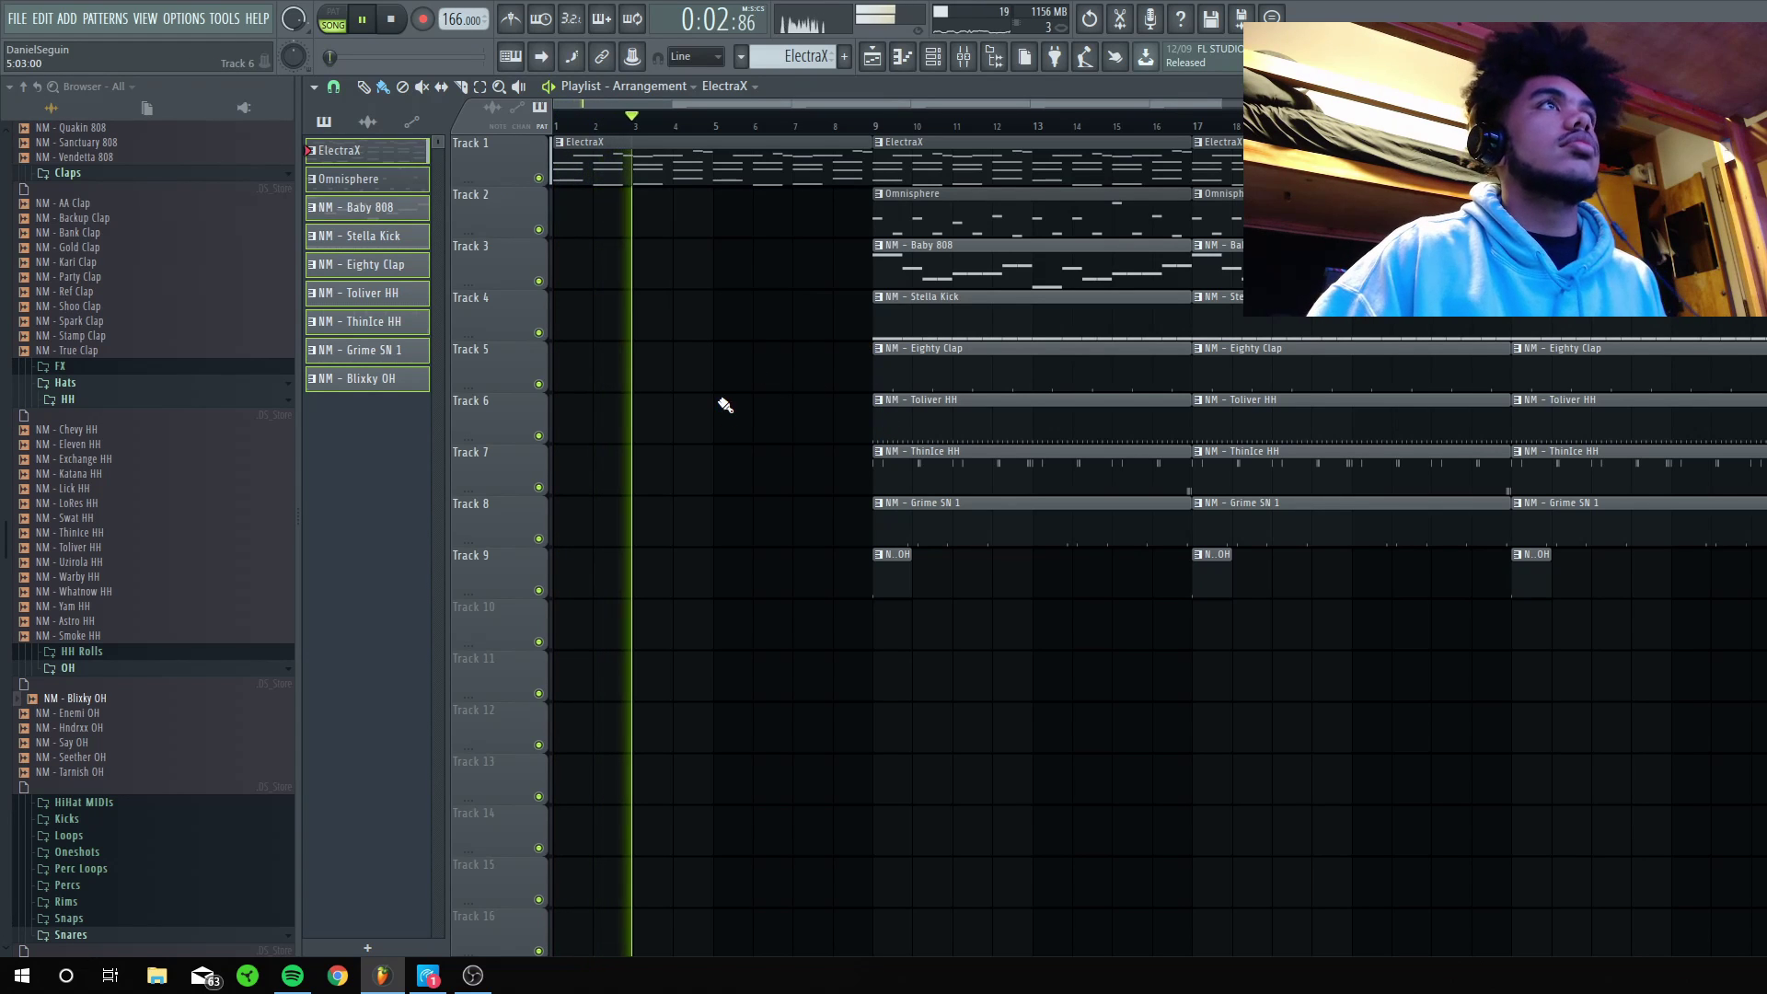
Delete the Baby 808 and Stella Kick clips in bars 9 to 16 and trim the Grime SN 1 clip to start at bar 13.
right_click(990, 271)
right_click(993, 310)
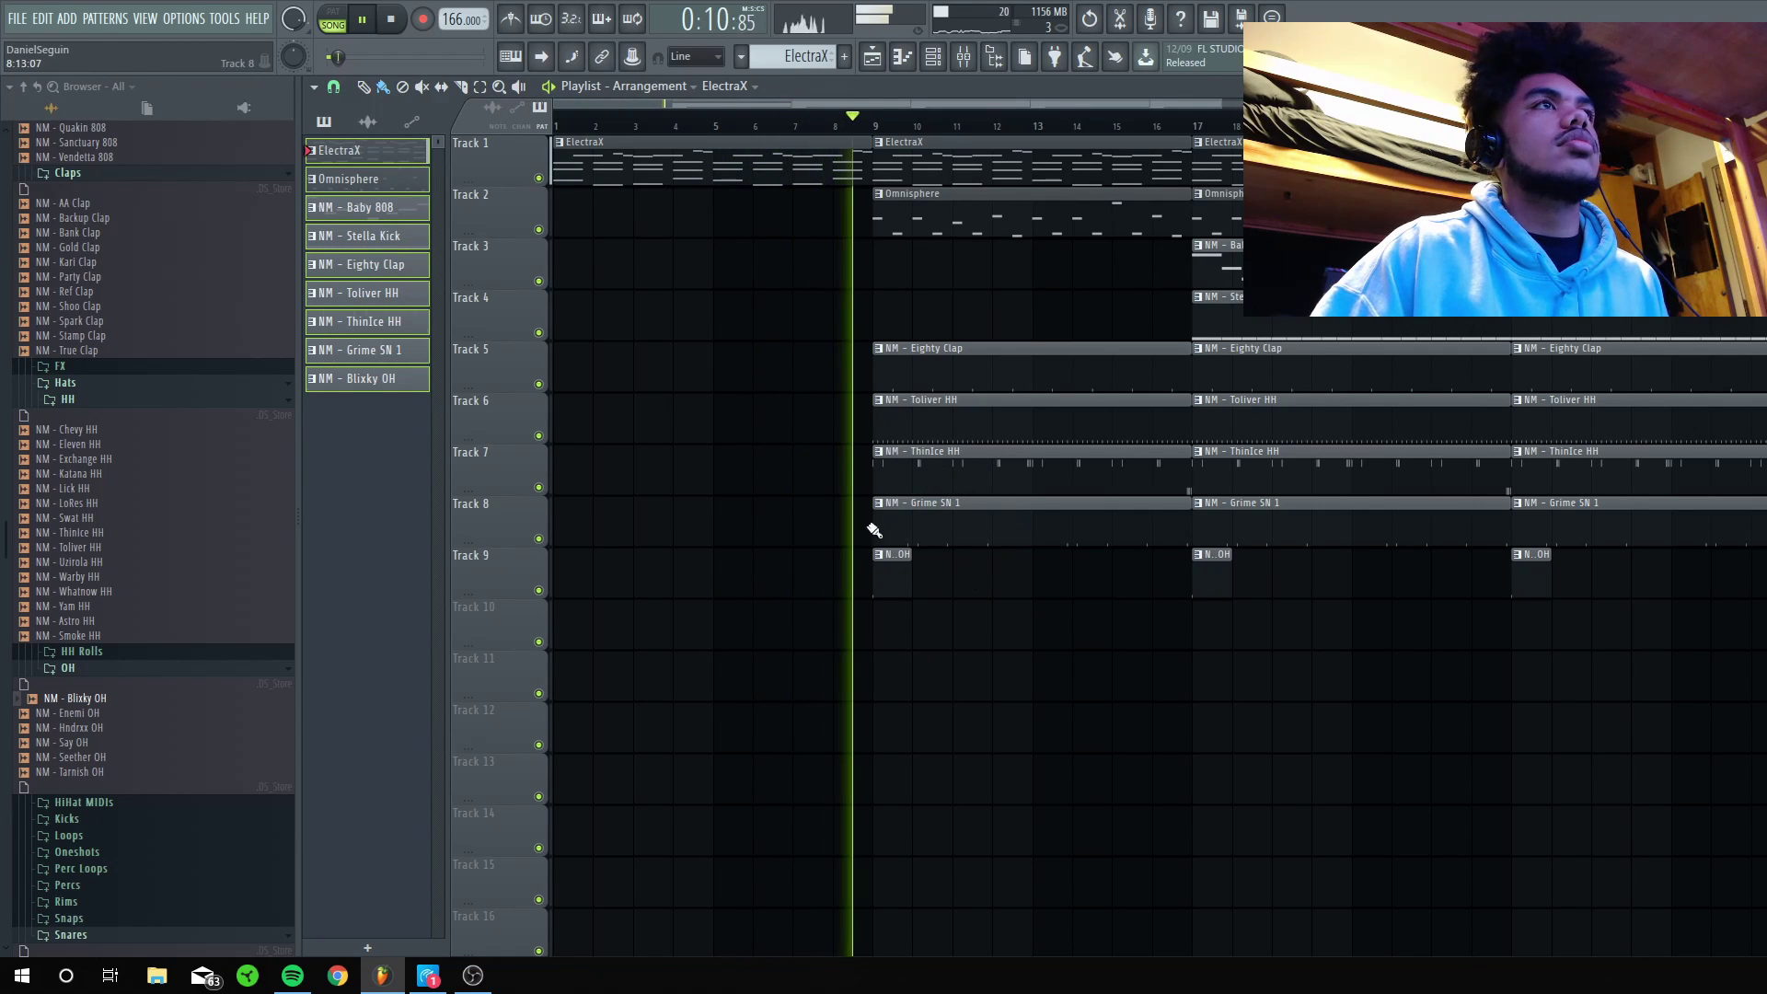
drag(871, 528, 1036, 540)
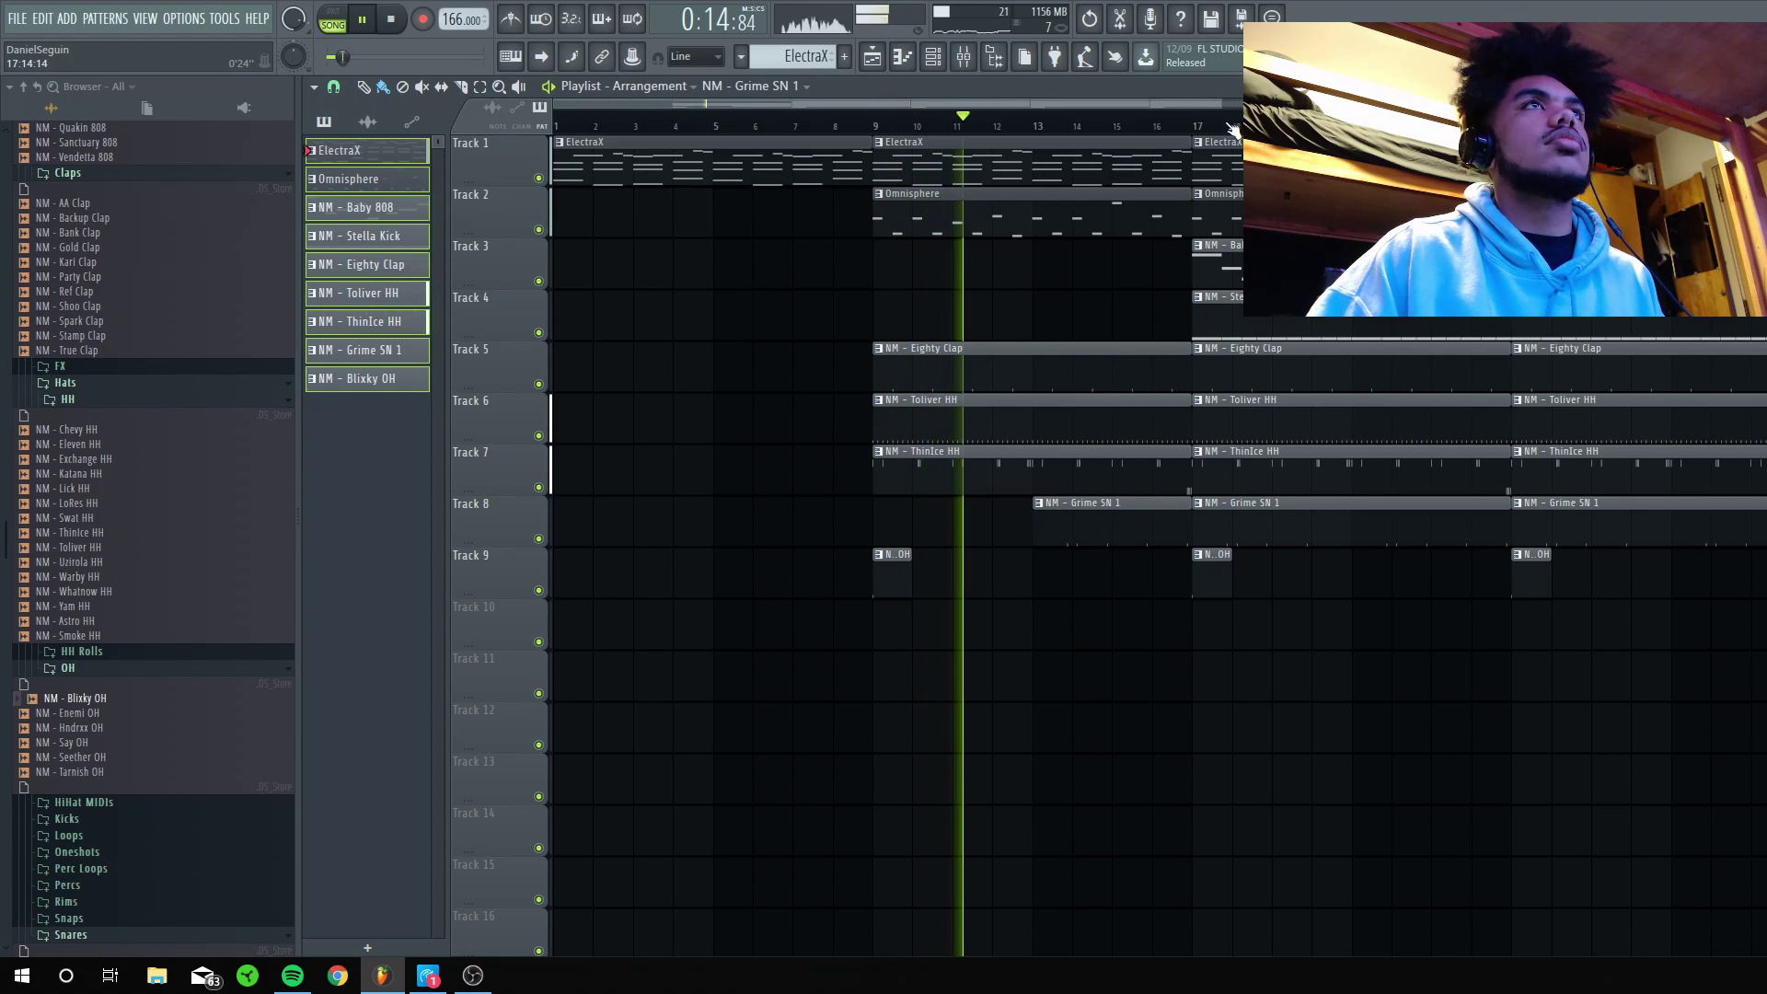
Cut bar 16 out of the Eighty Clap, Toliver HH, ThinIce HH and Grime SN 1 clips.
drag(1196, 104, 1279, 140)
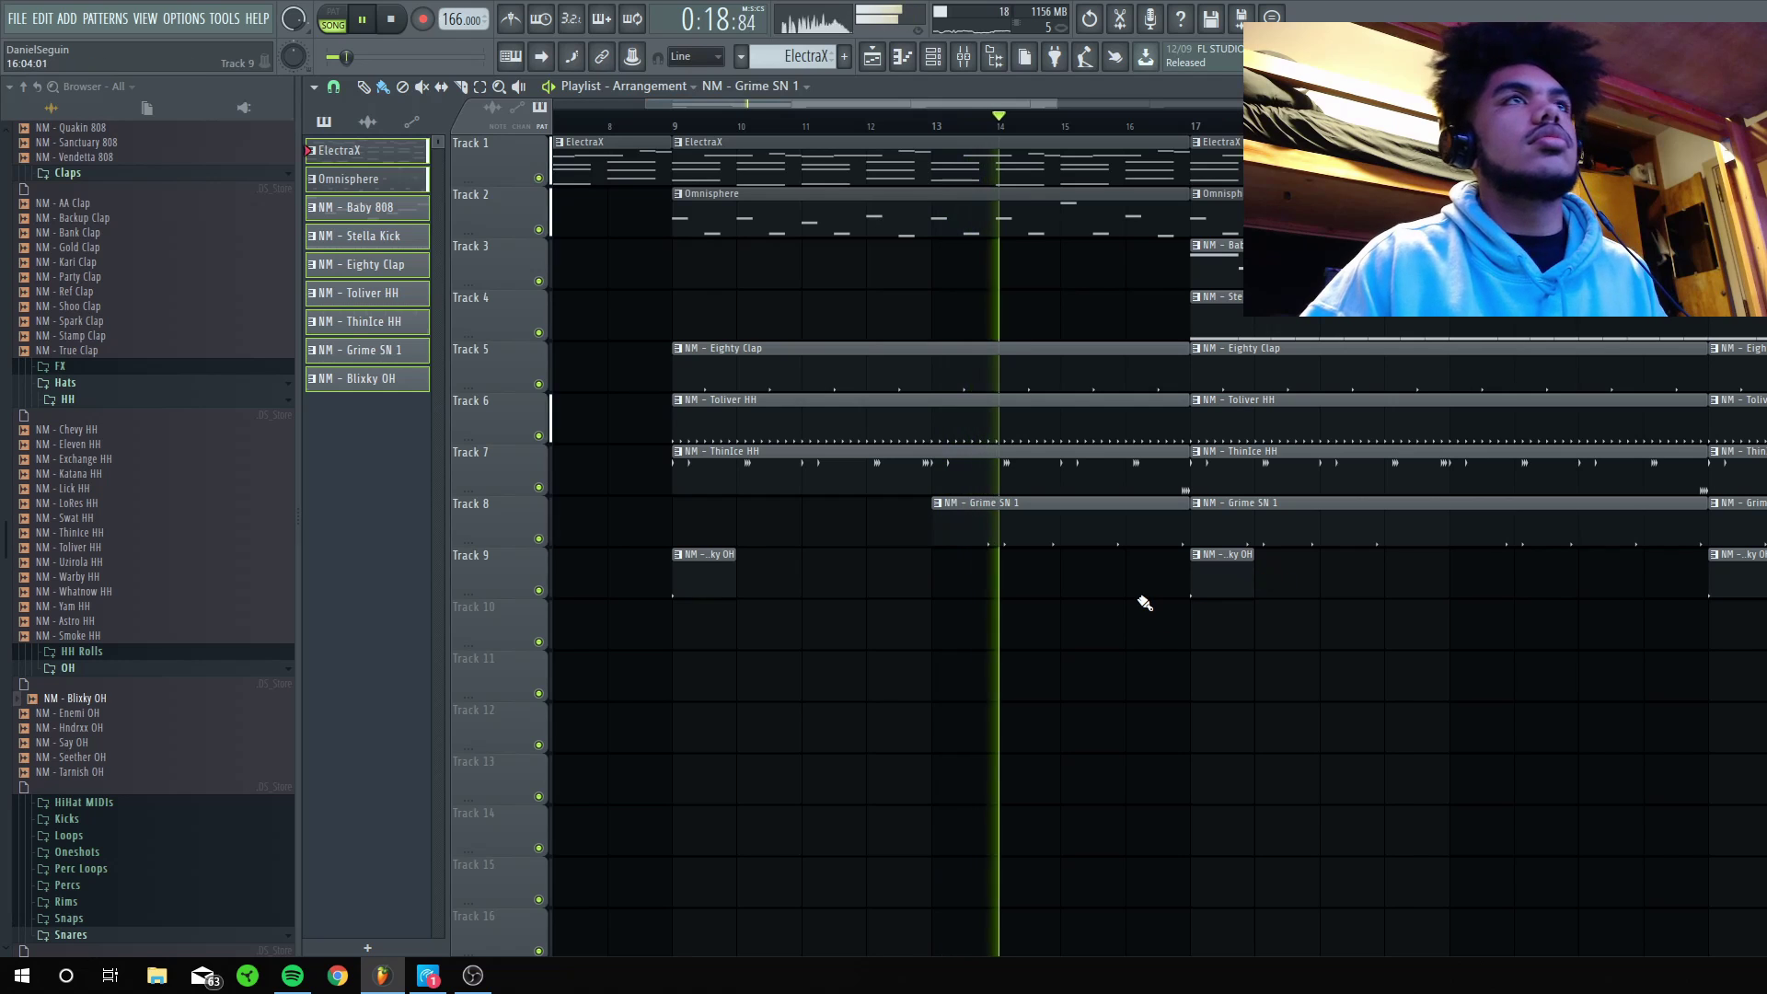
drag(1144, 599, 1125, 383)
click(1154, 659)
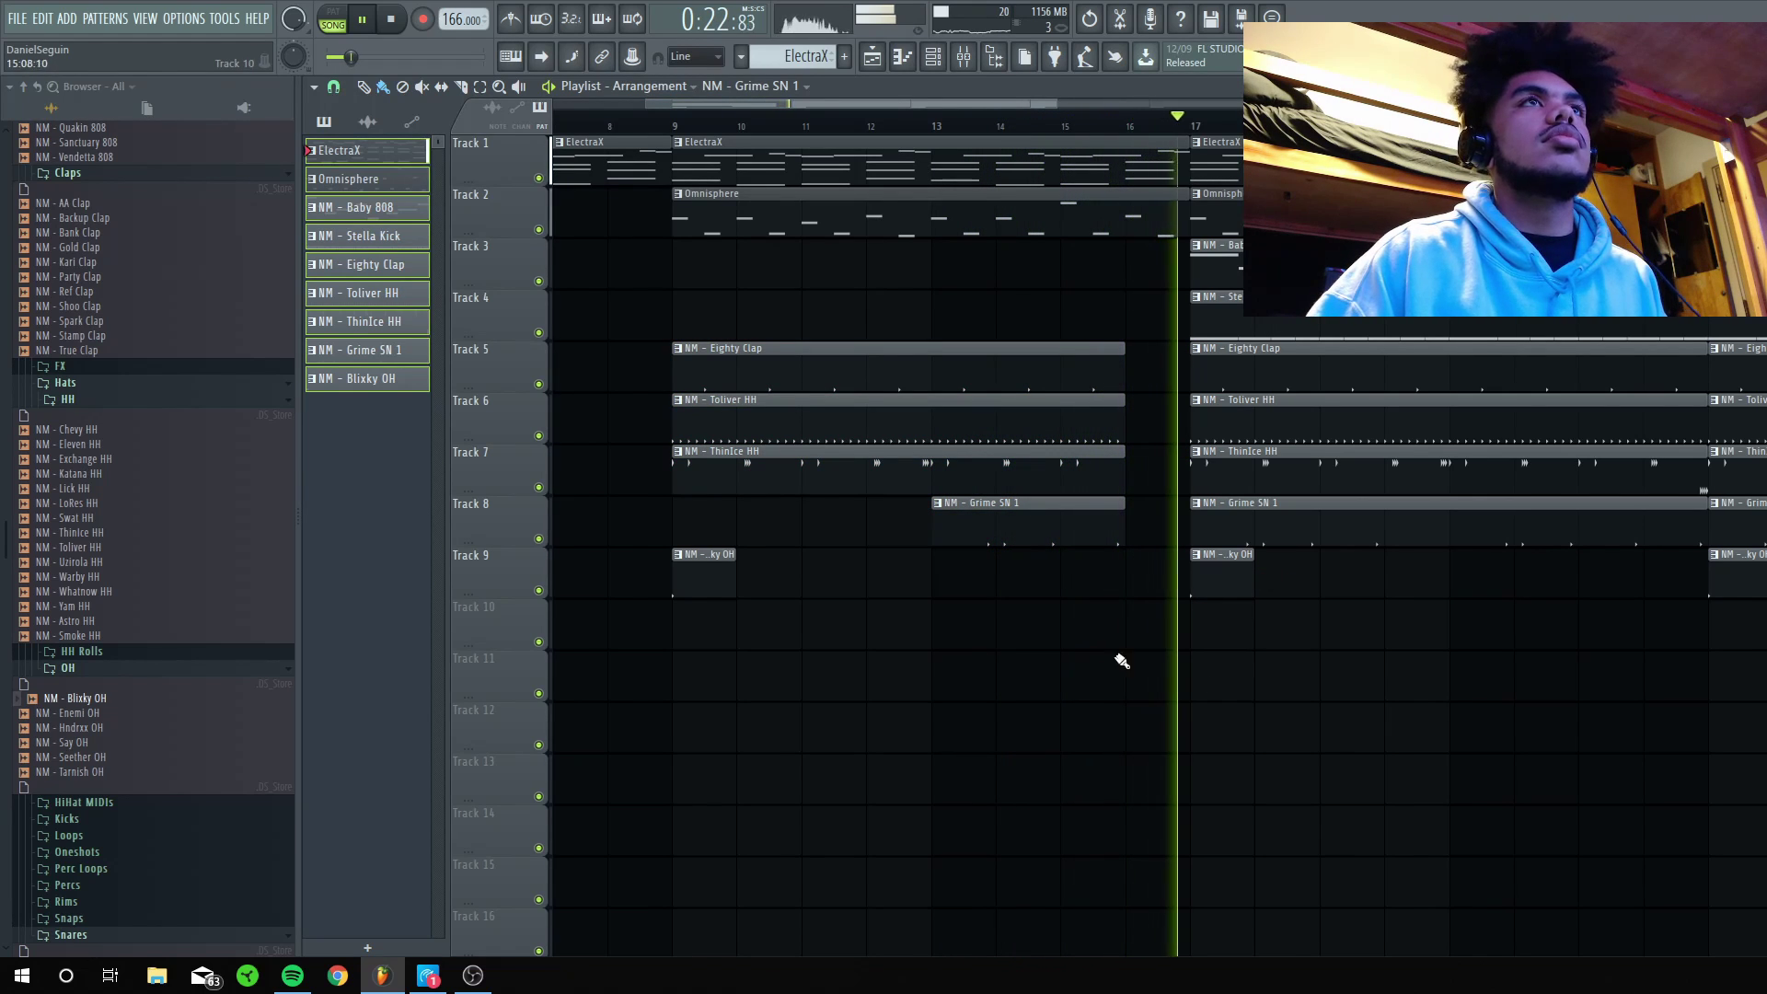
Delete the Omnisphere, Stella Kick, Toliver HH and Grime SN 1 clips in bars 33 to 40.
scroll(1159, 543, down, 5)
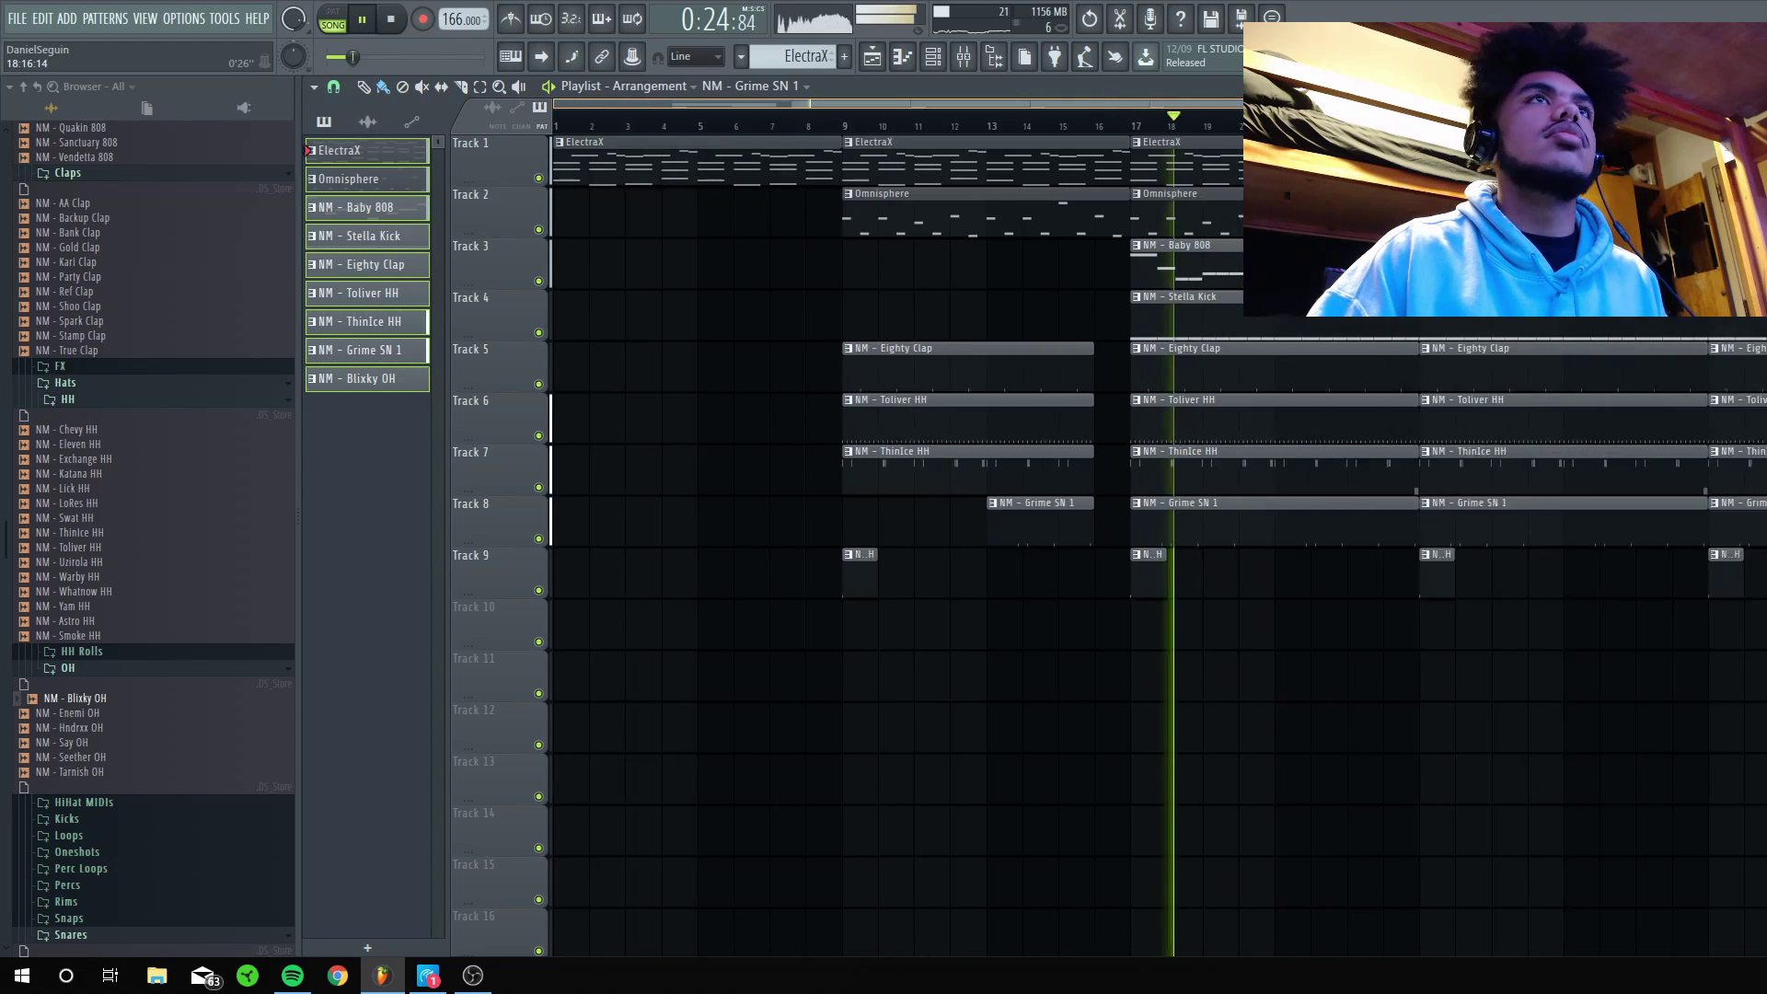
scroll(1159, 543, up, 1)
scroll(1159, 543, up, 1)
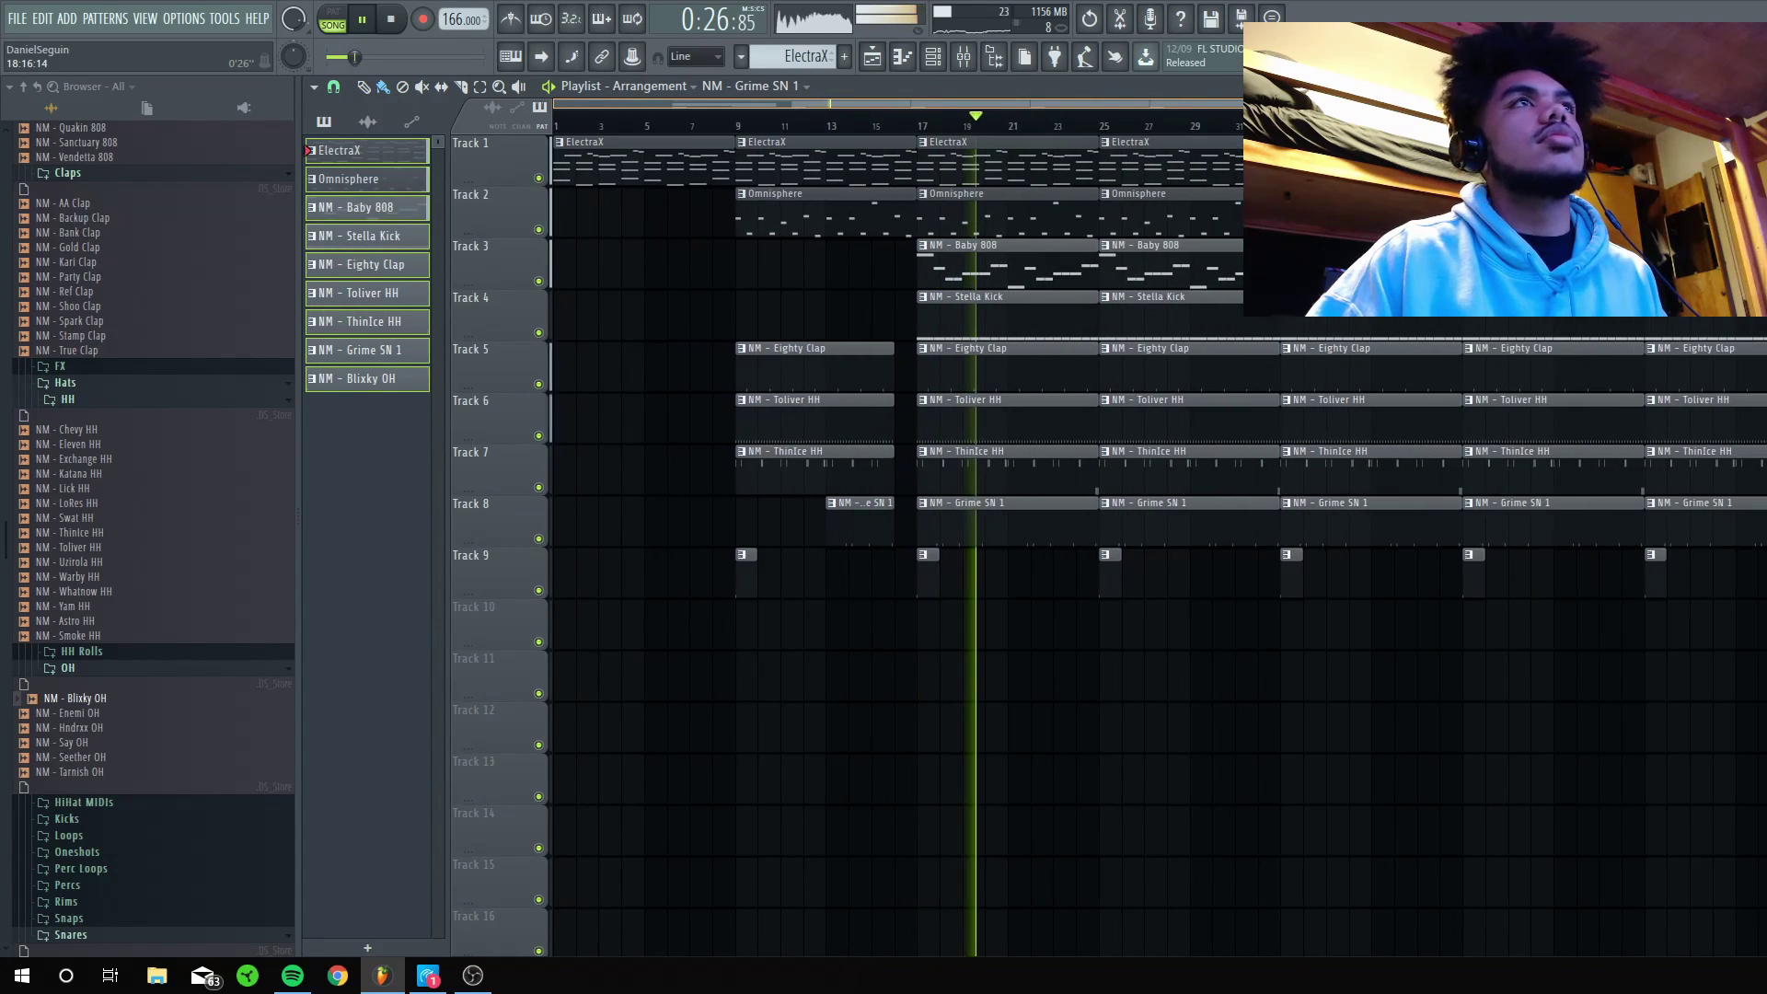
scroll(1160, 543, up, 3)
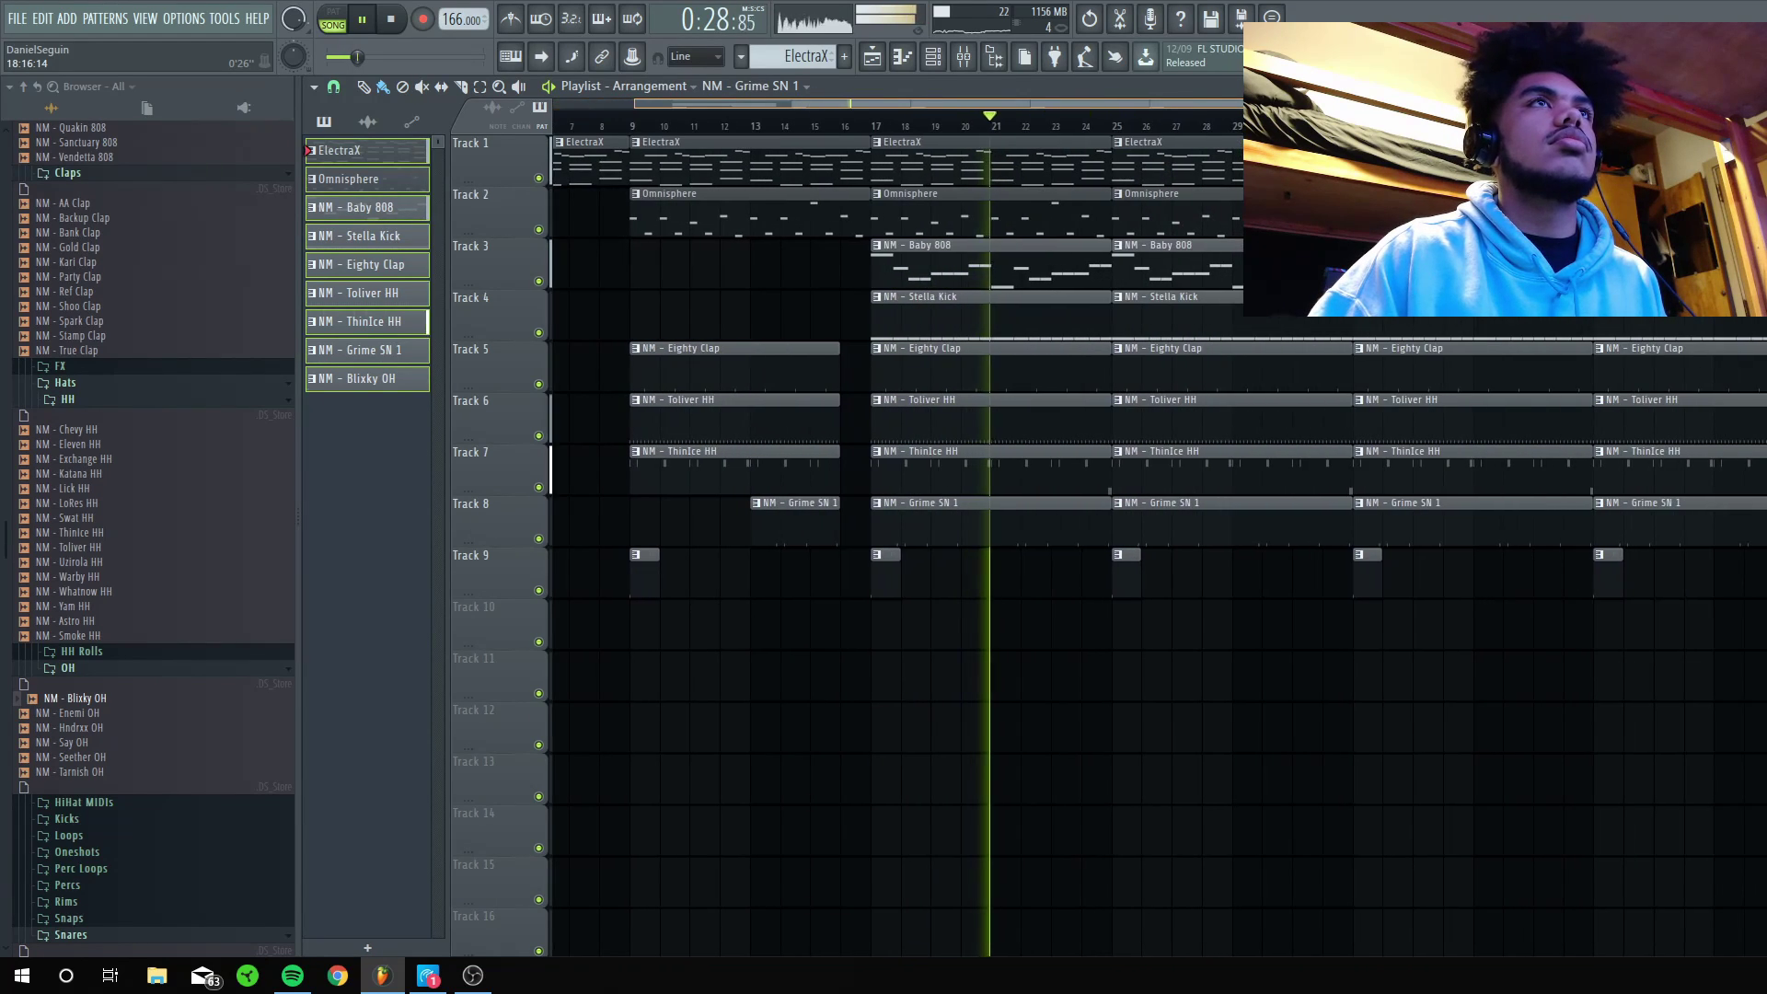
drag(823, 103, 900, 104)
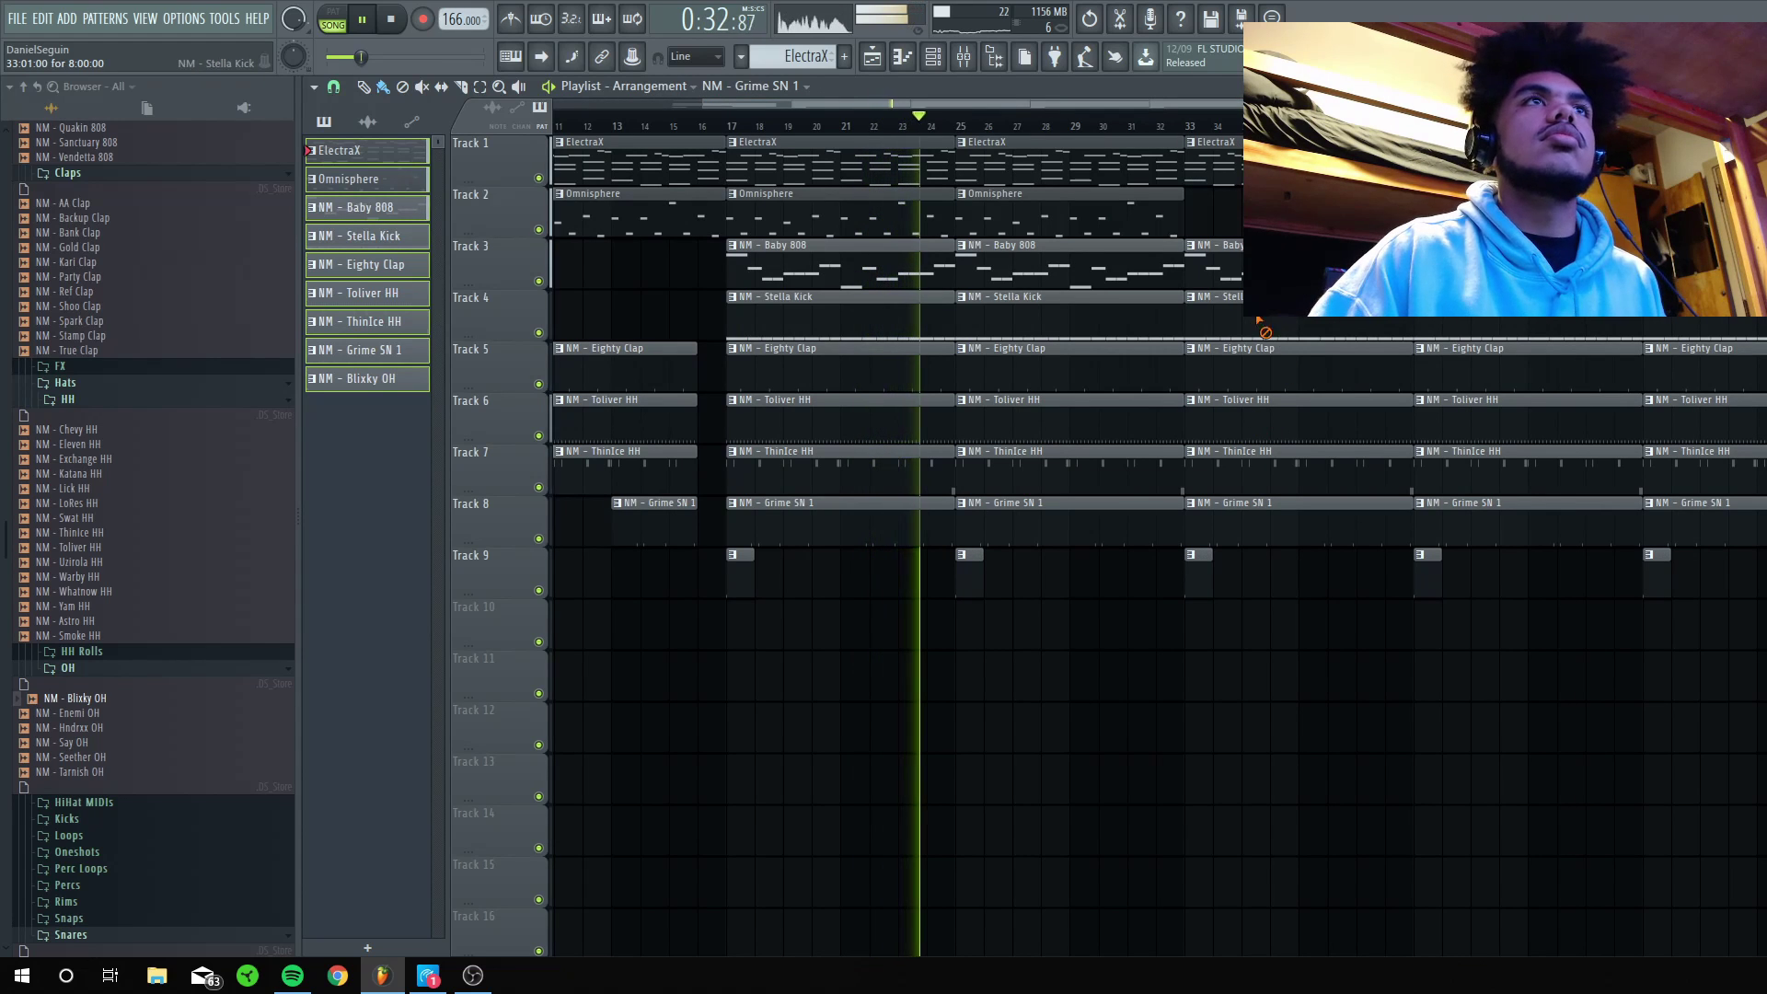
right_click(1288, 394)
right_click(1262, 541)
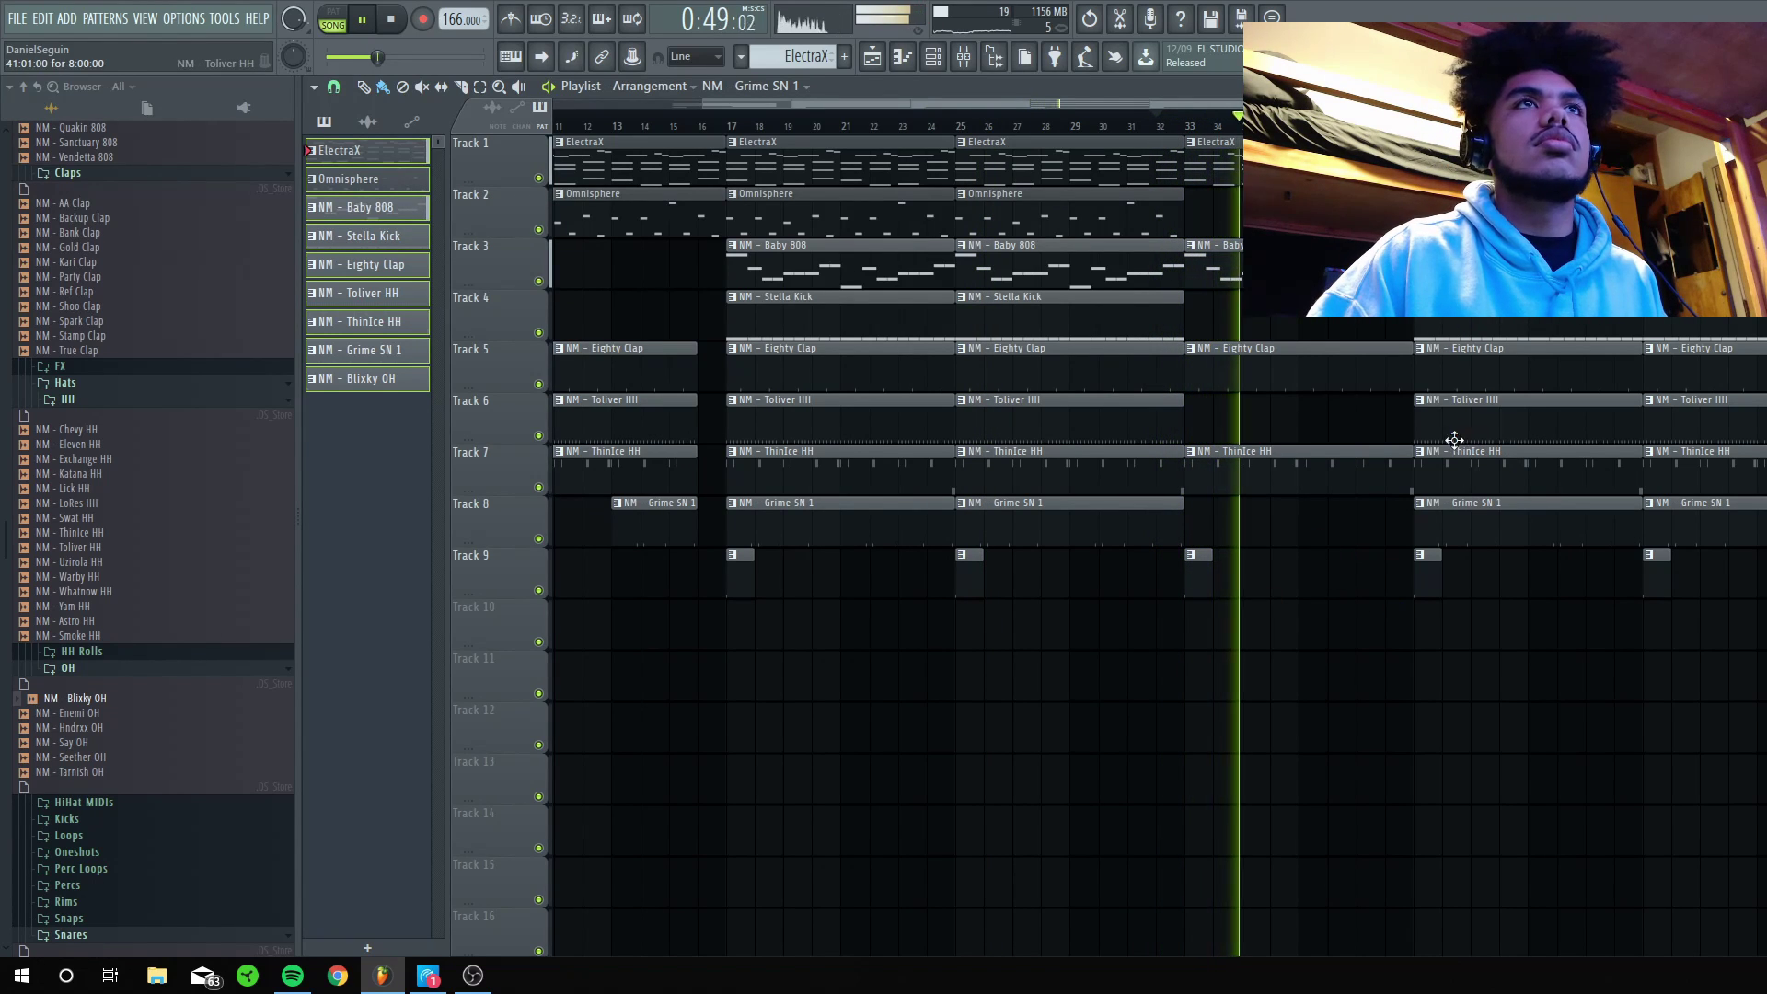
Delete the Grime SN 1, Blixky OH and Toliver HH clips at bar 41 and the Blixky OH clips at bars 49 and 57.
right_click(1480, 536)
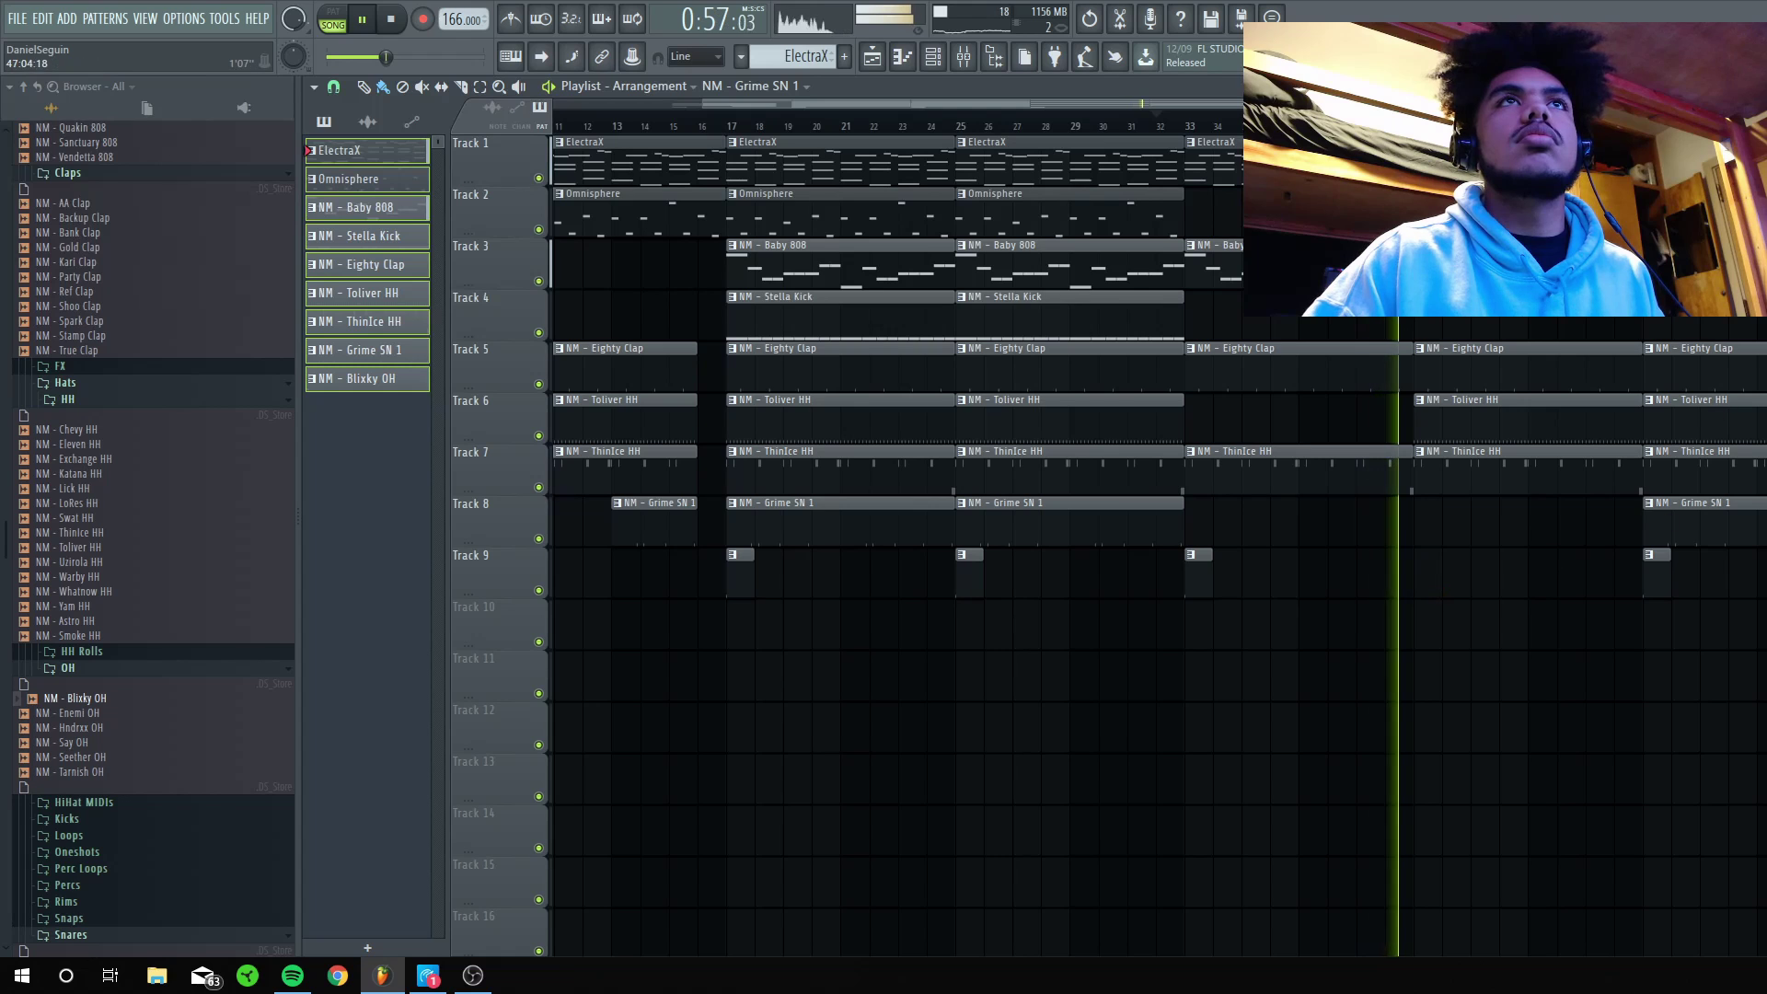
scroll(1380, 400, down, 2)
scroll(1377, 399, up, 1)
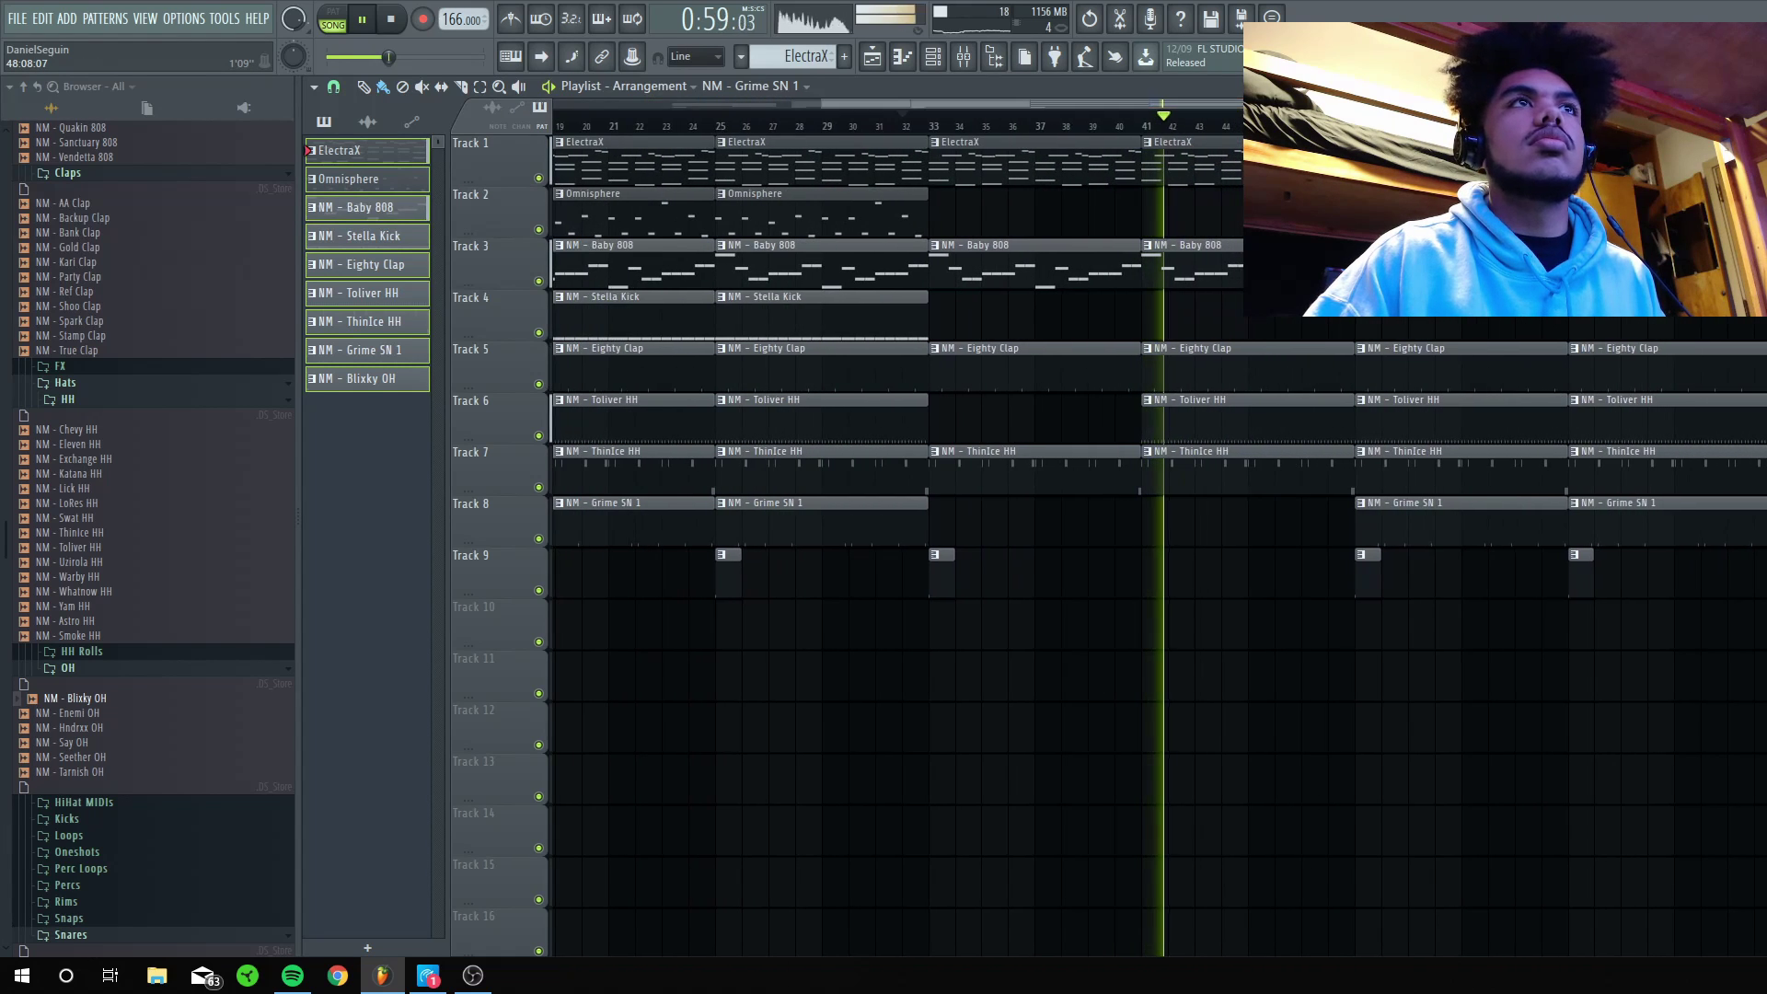
right_click(1282, 400)
right_click(1367, 571)
right_click(1580, 575)
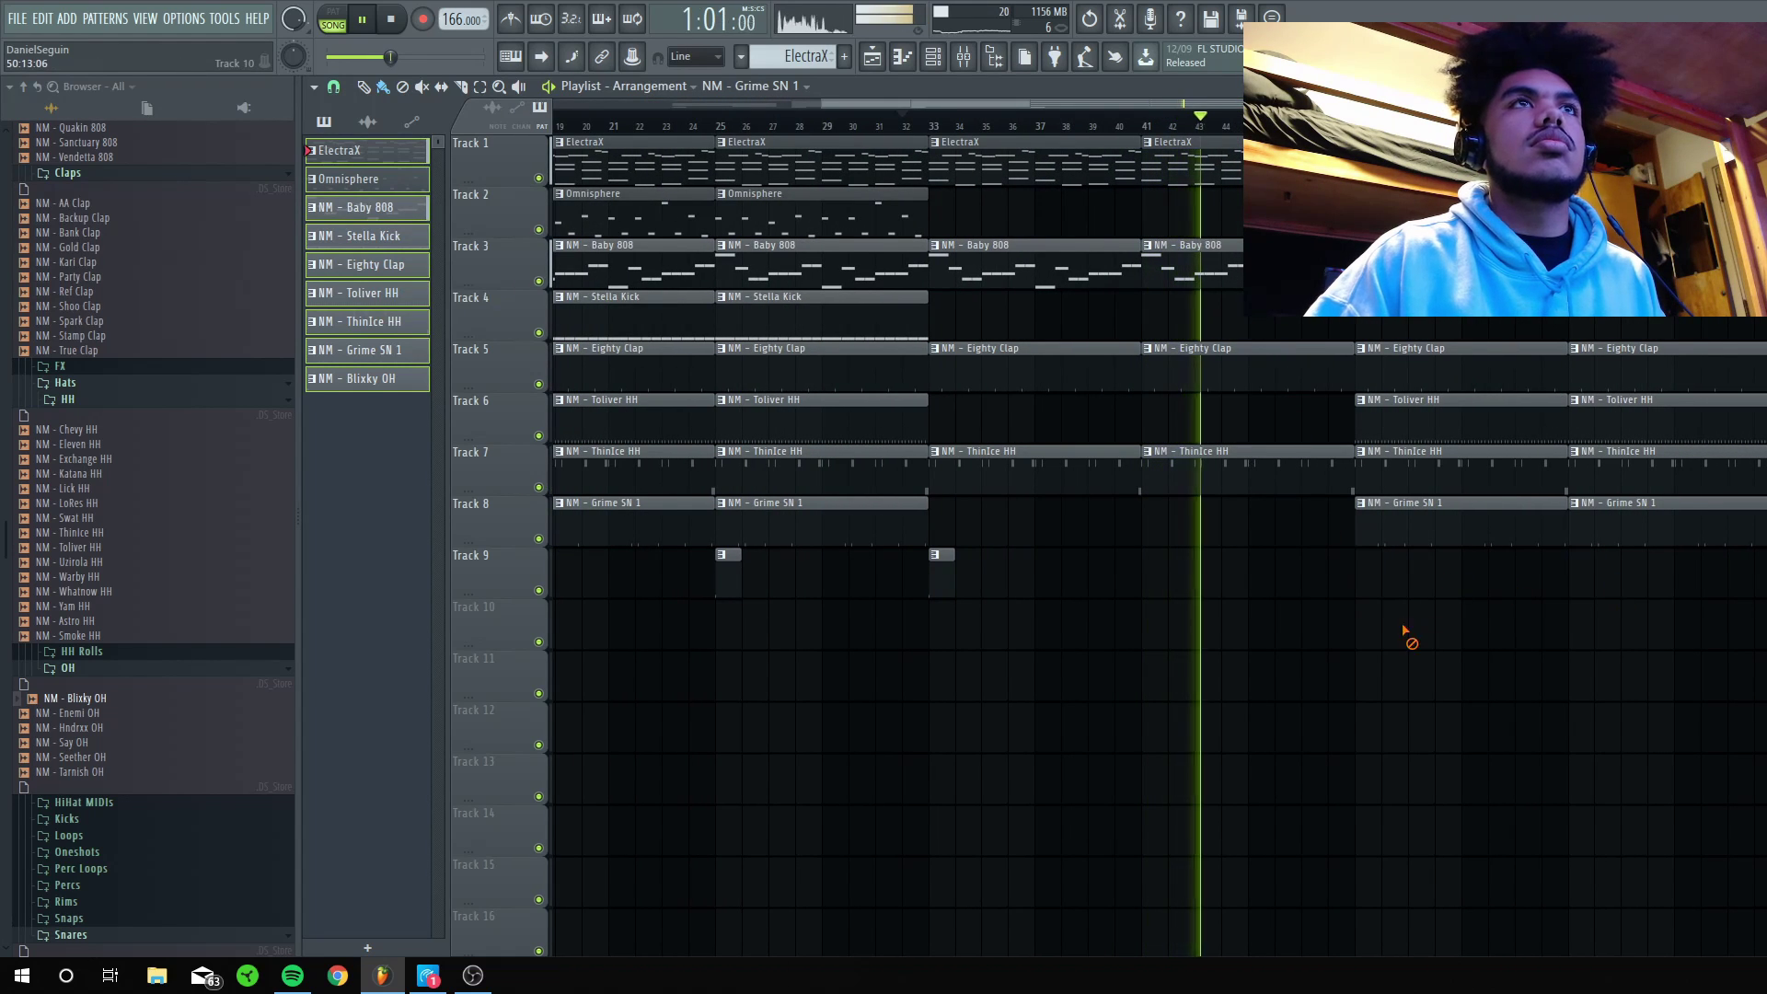
Delete the Eighty Clap, Toliver HH, ThinIce HH, Grime SN 1 and Blixky OH clips from bar 81 onward.
scroll(1380, 184, down, 3)
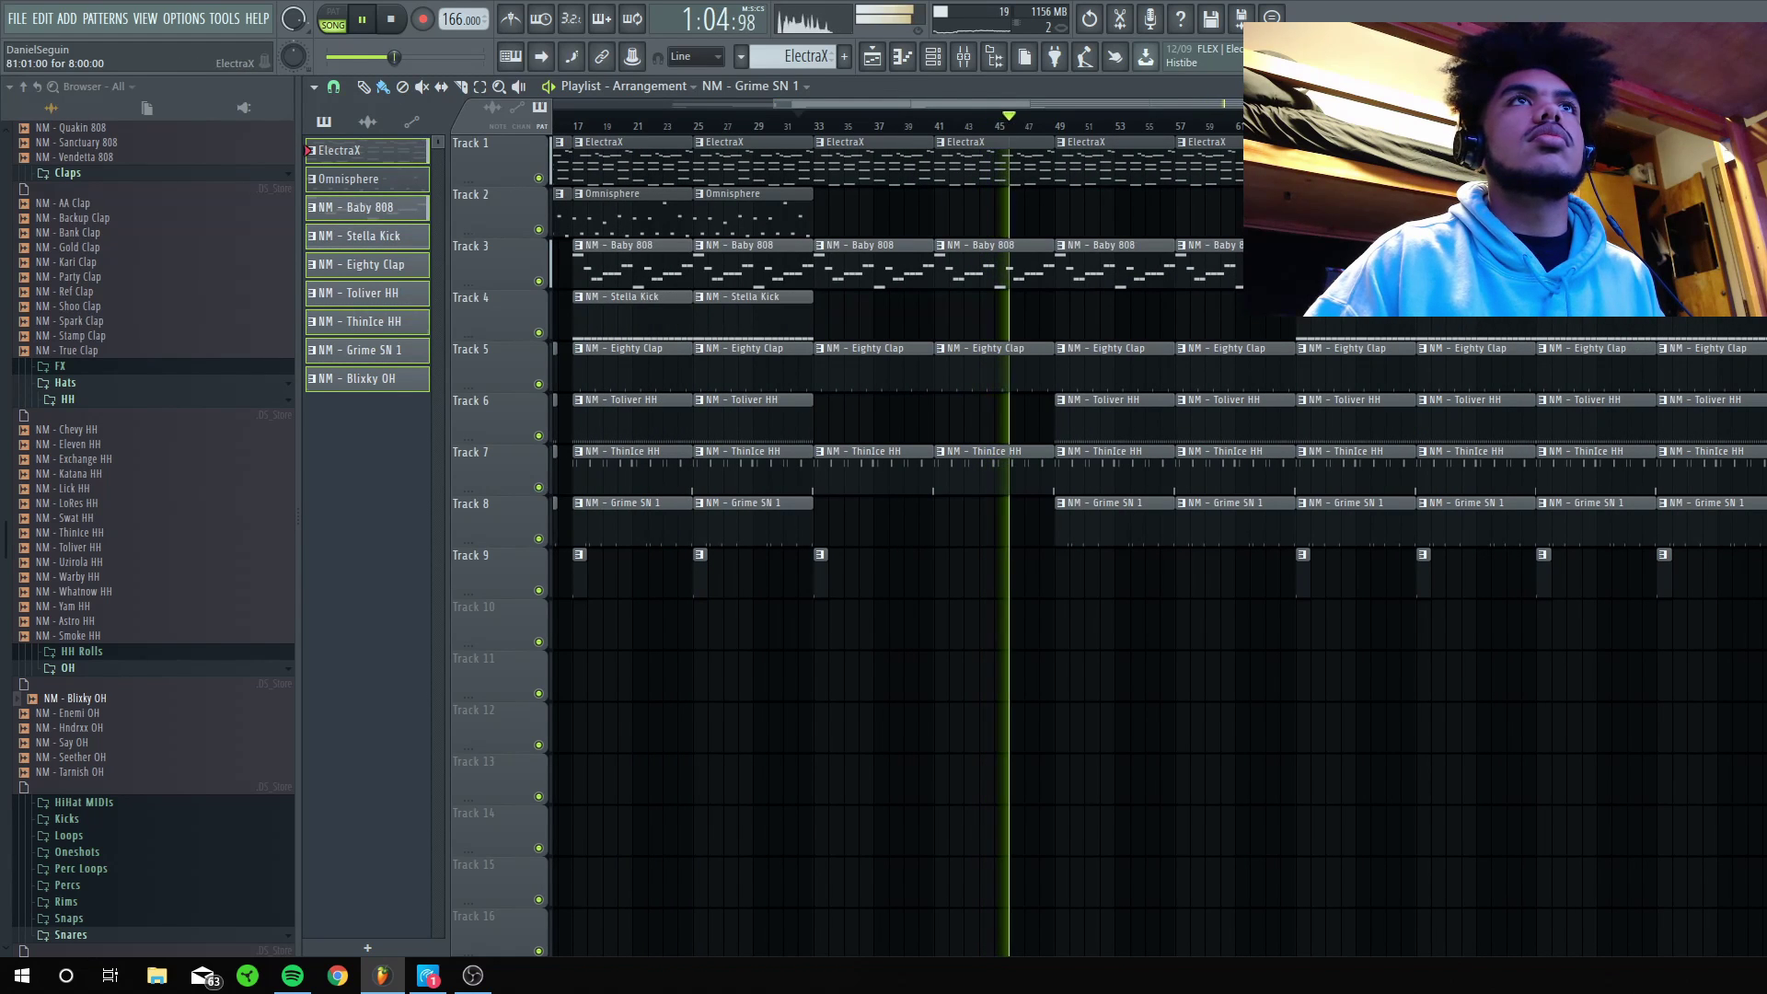
right_click(1594, 368)
right_click(1586, 414)
right_click(1573, 469)
right_click(1566, 515)
right_click(1545, 575)
right_click(1679, 423)
right_click(1693, 368)
right_click(1729, 520)
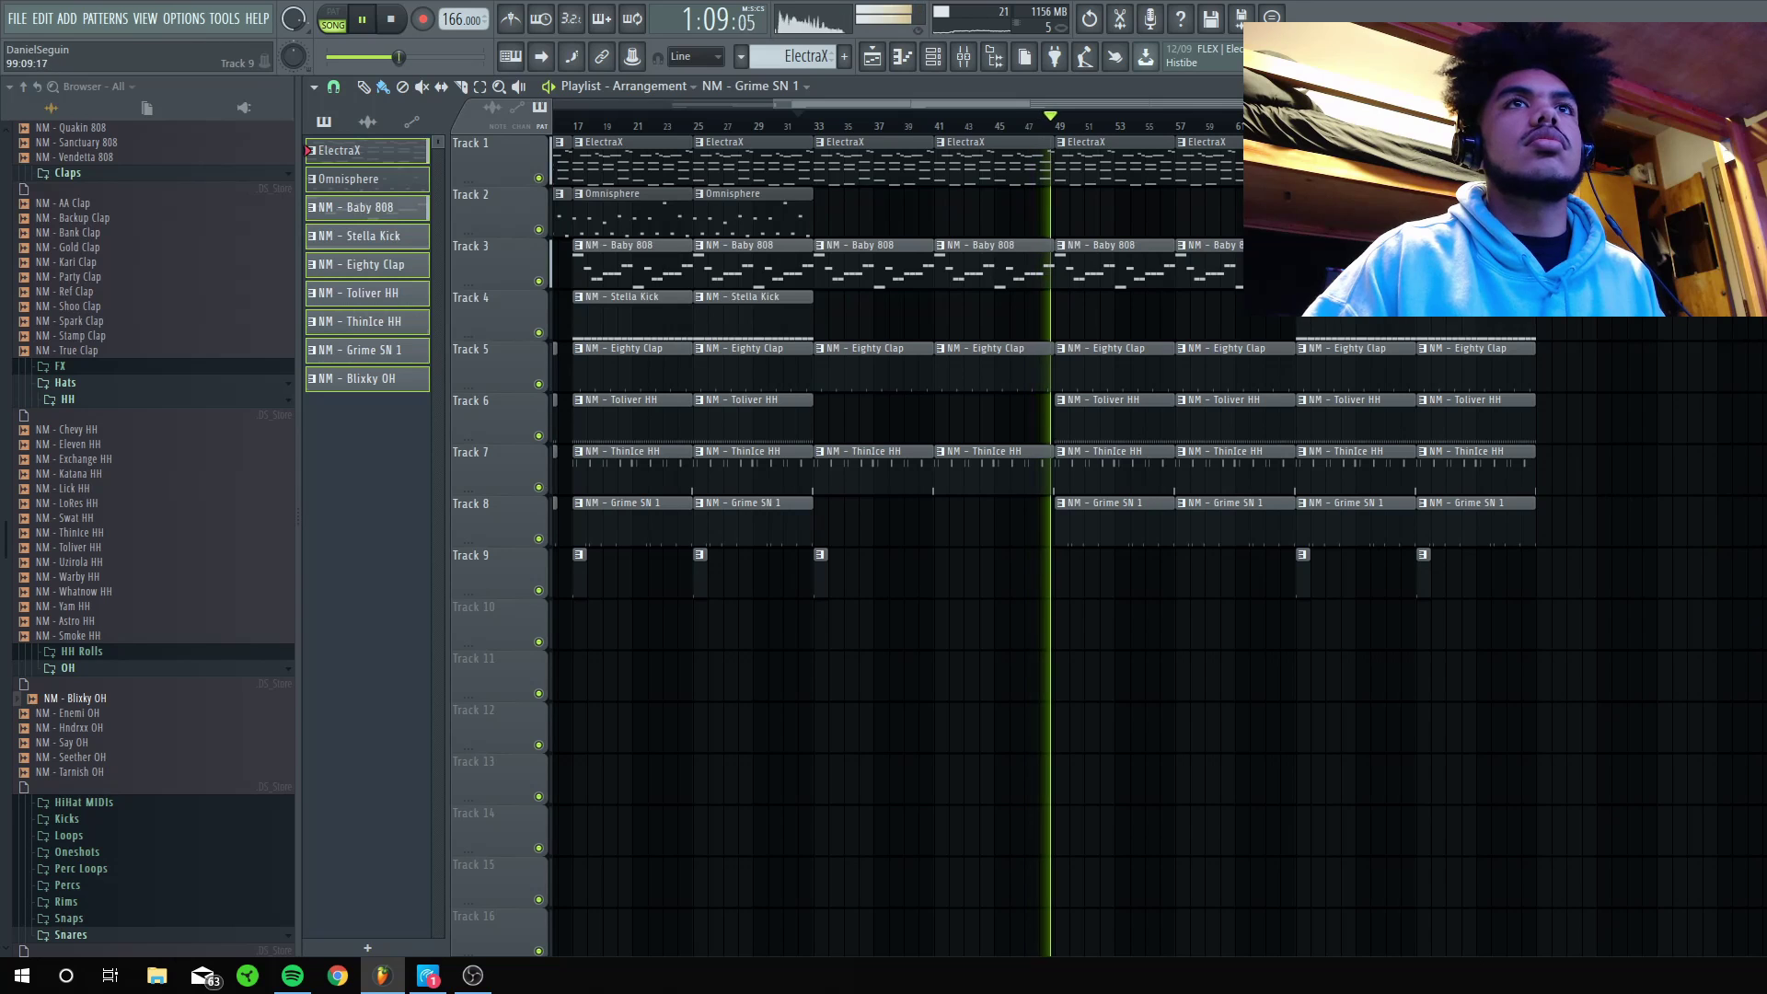
Duplicate all clips in bars 33 to 80 so the copy starts at bar 81, and clear the selection.
drag(1758, 701, 1047, 150)
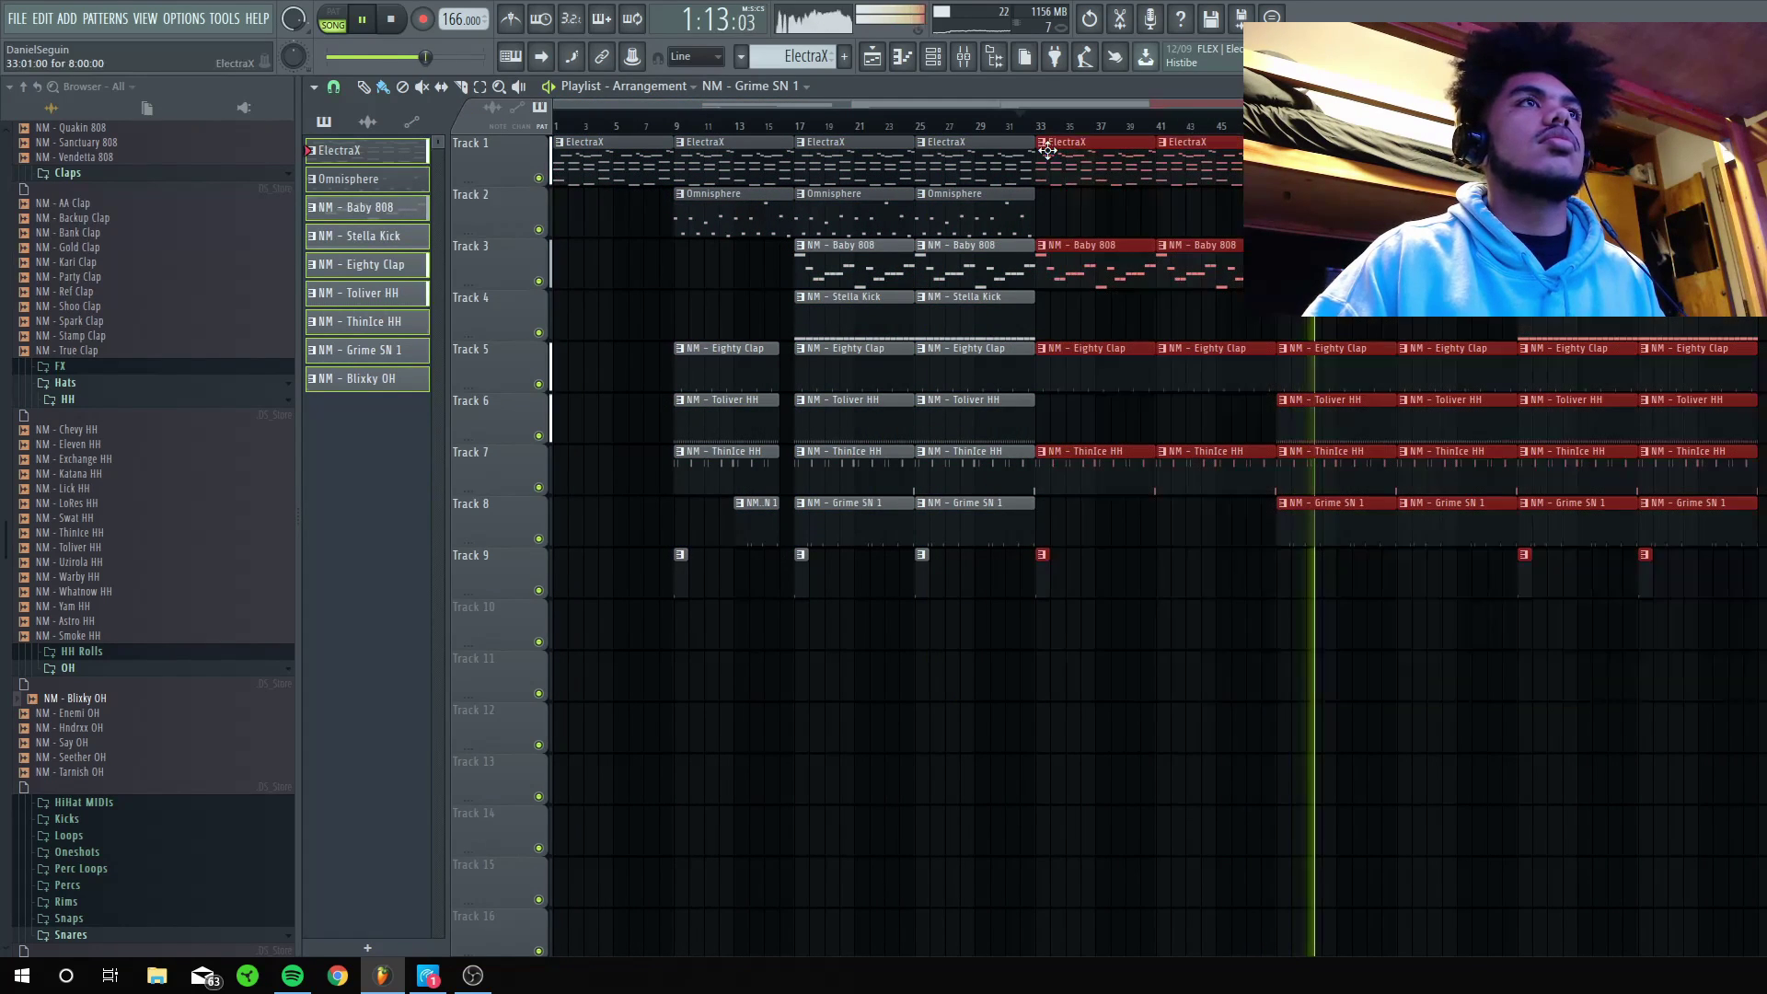
key(ctrl+b)
ctrl+click(1448, 828)
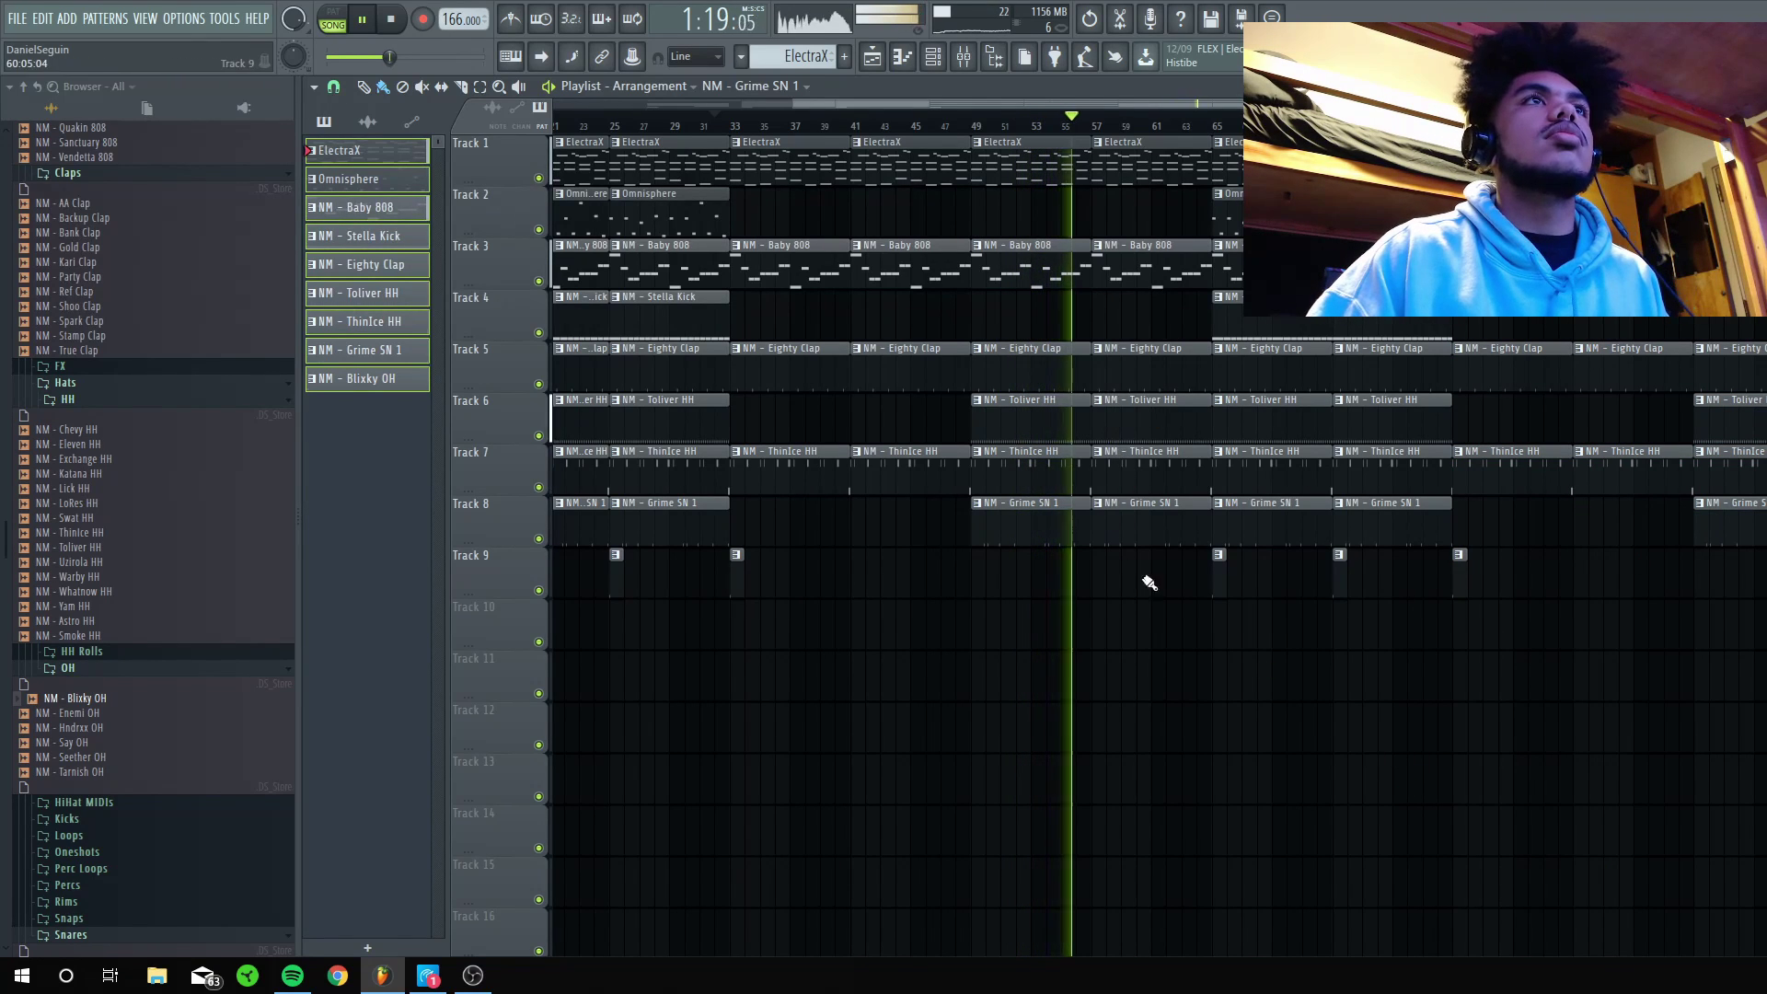
Cut bars 57 and 105 out of the Eighty Clap, Toliver HH, ThinIce HH and Grime SN 1 clips.
drag(1149, 582, 1118, 375)
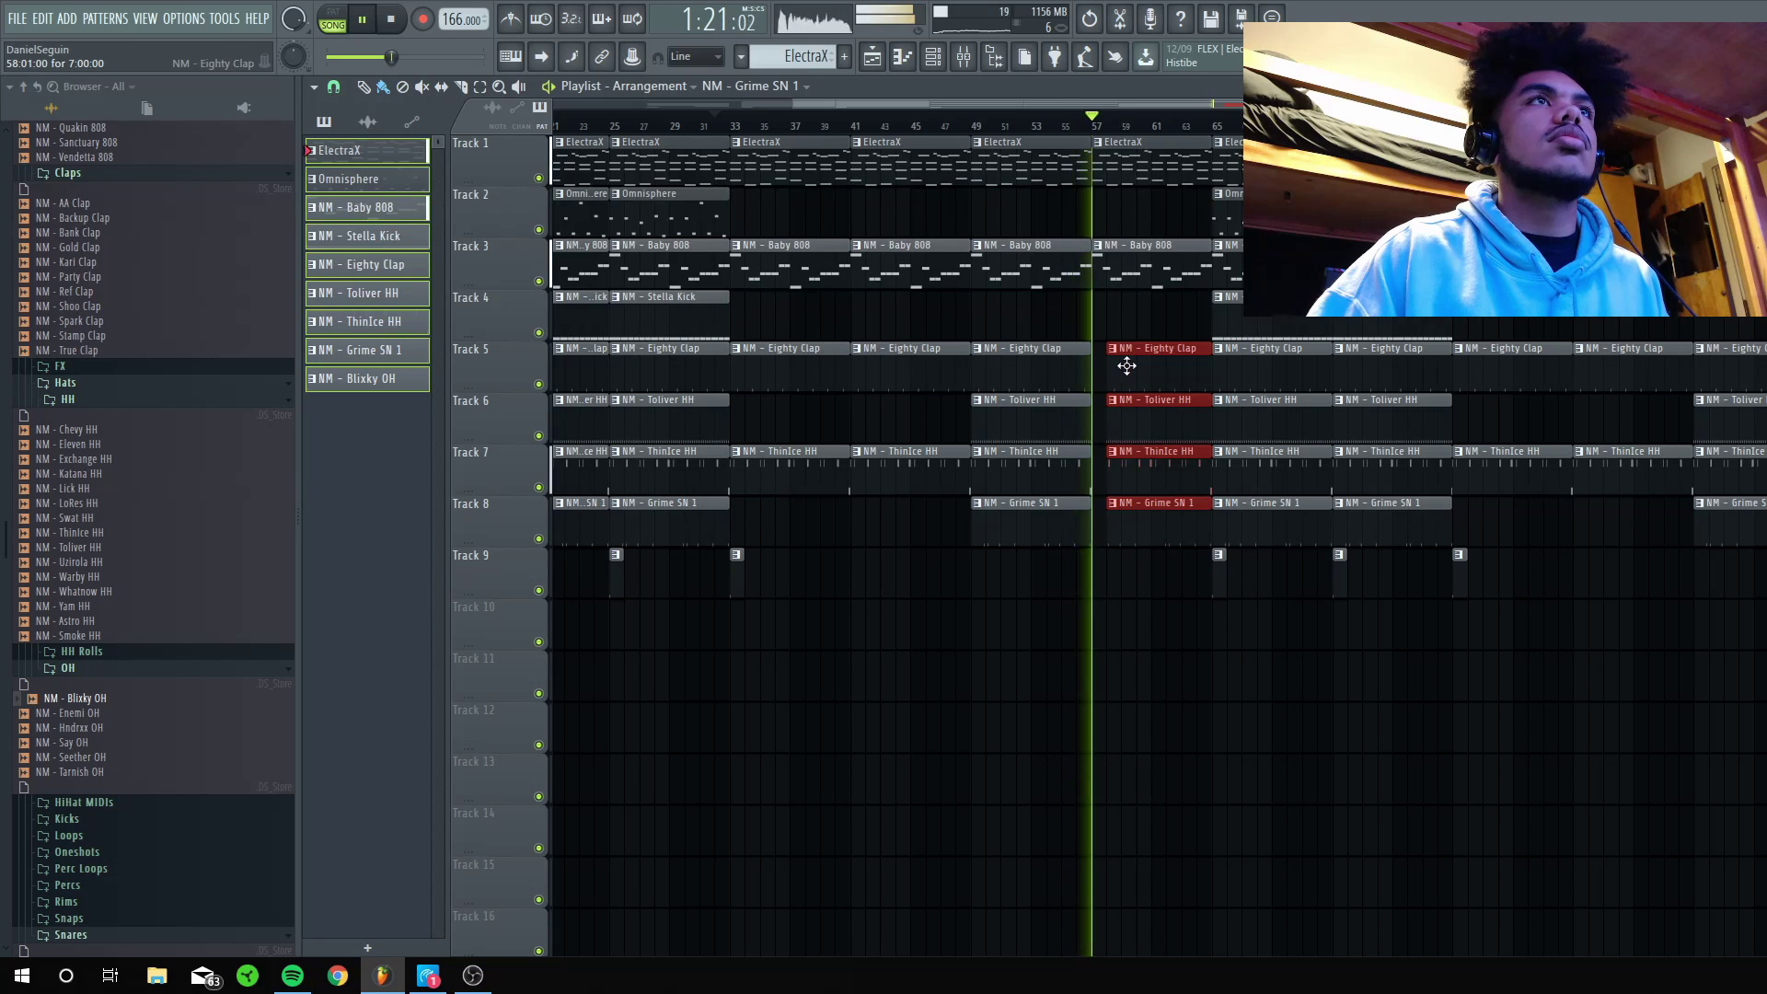
drag(1188, 105, 1306, 133)
click(1421, 844)
drag(1726, 565, 1690, 729)
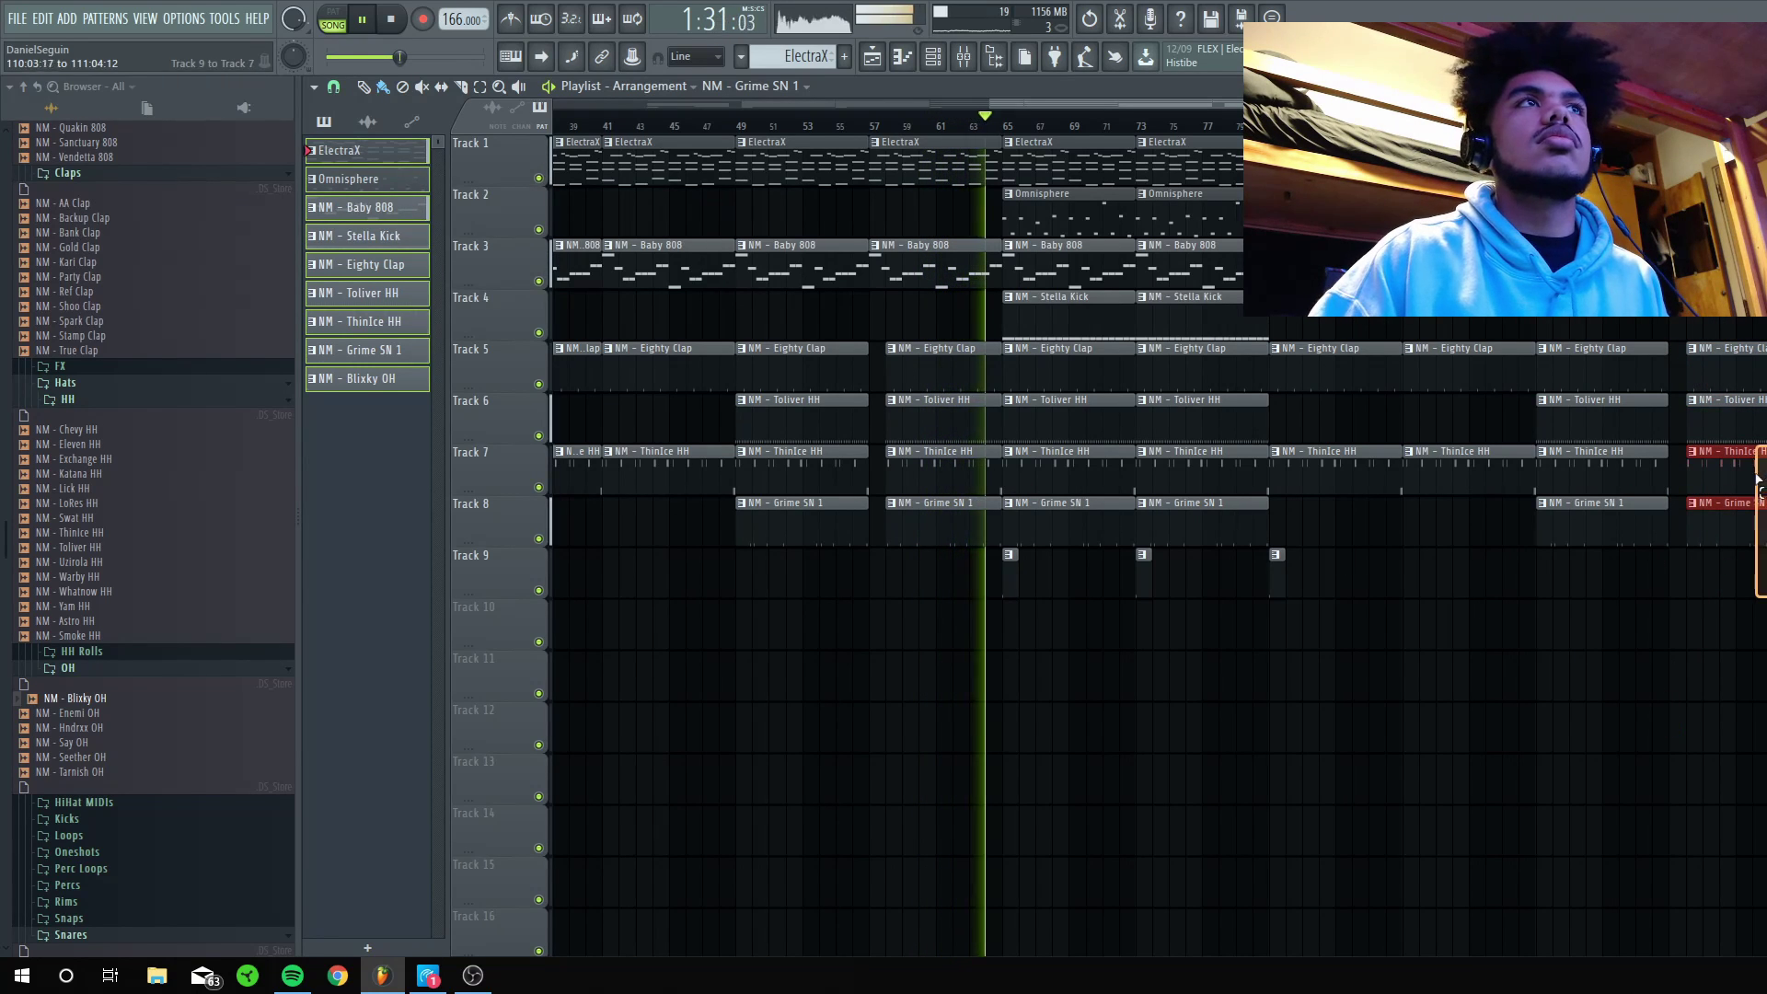
drag(1757, 478, 1762, 363)
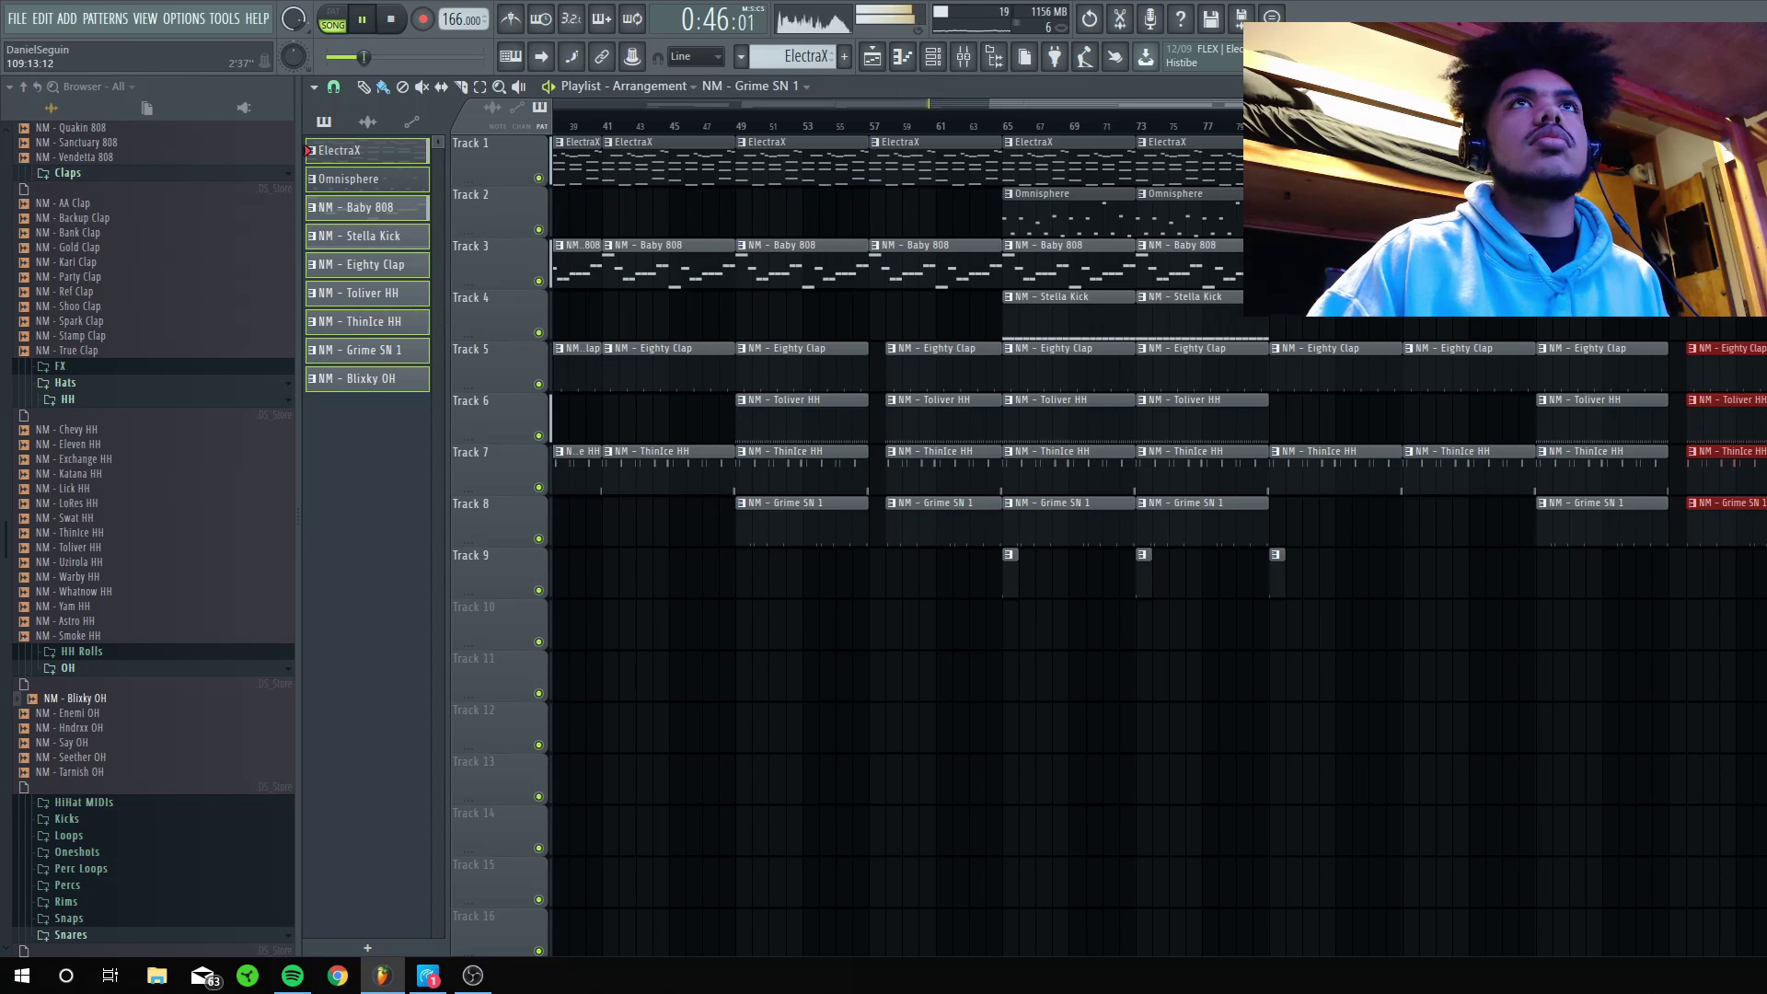